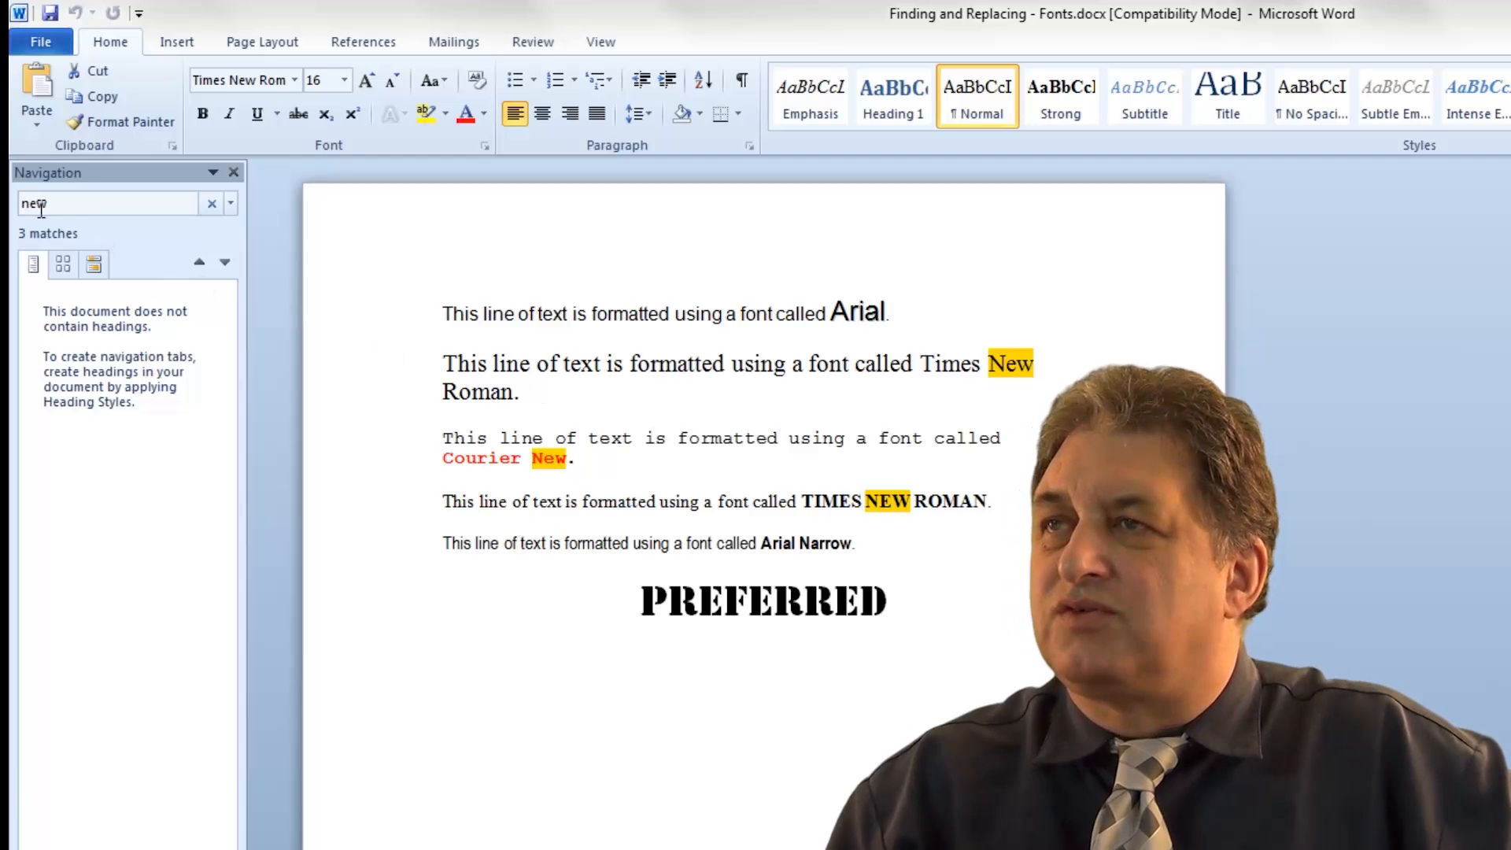
Search the document for "font", cycle through all the matches, and close the search results.
text(font)
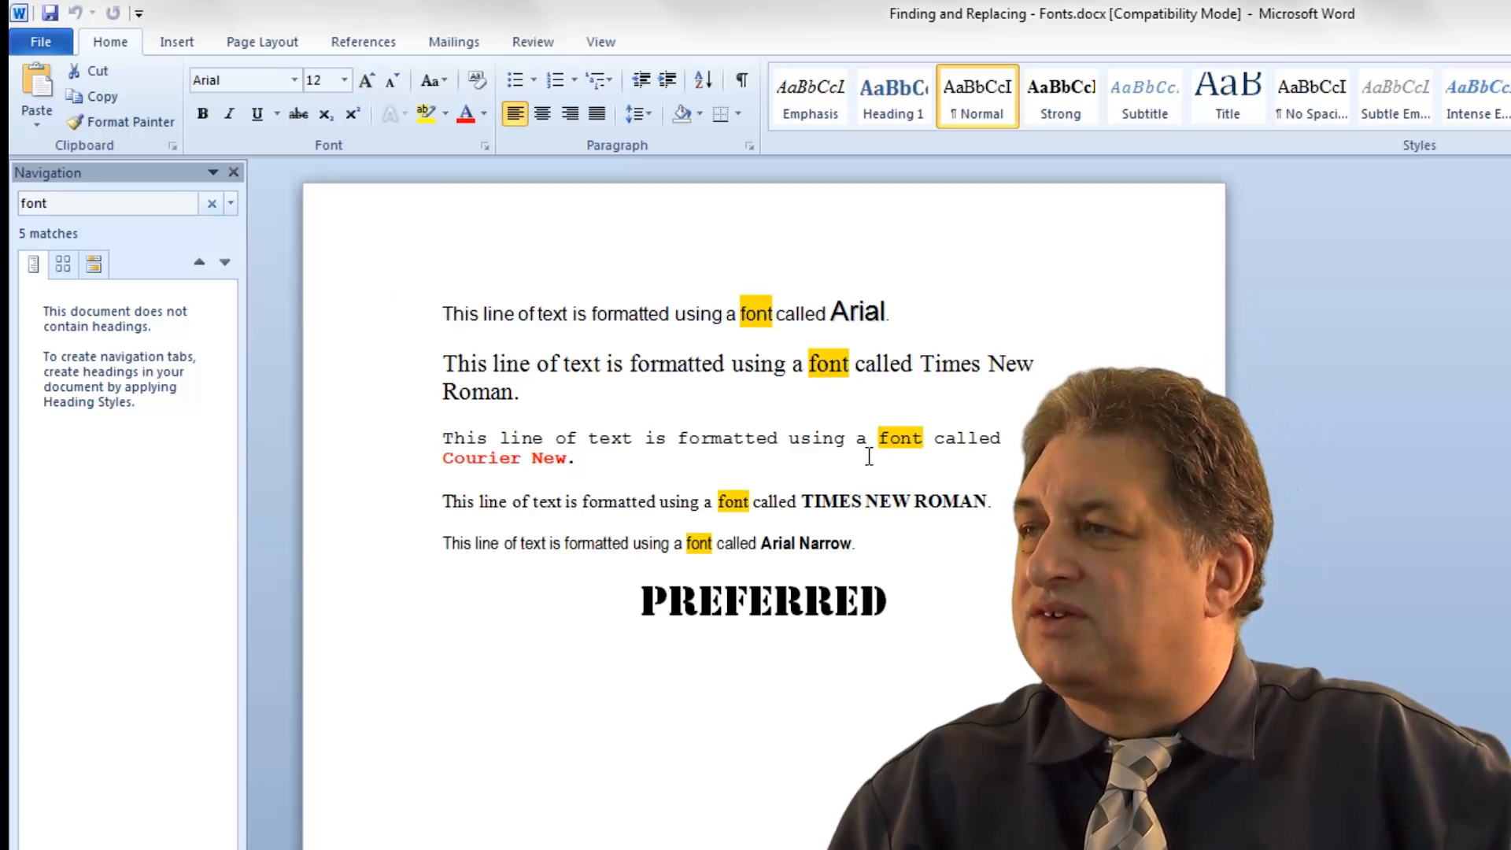
click(224, 265)
click(225, 265)
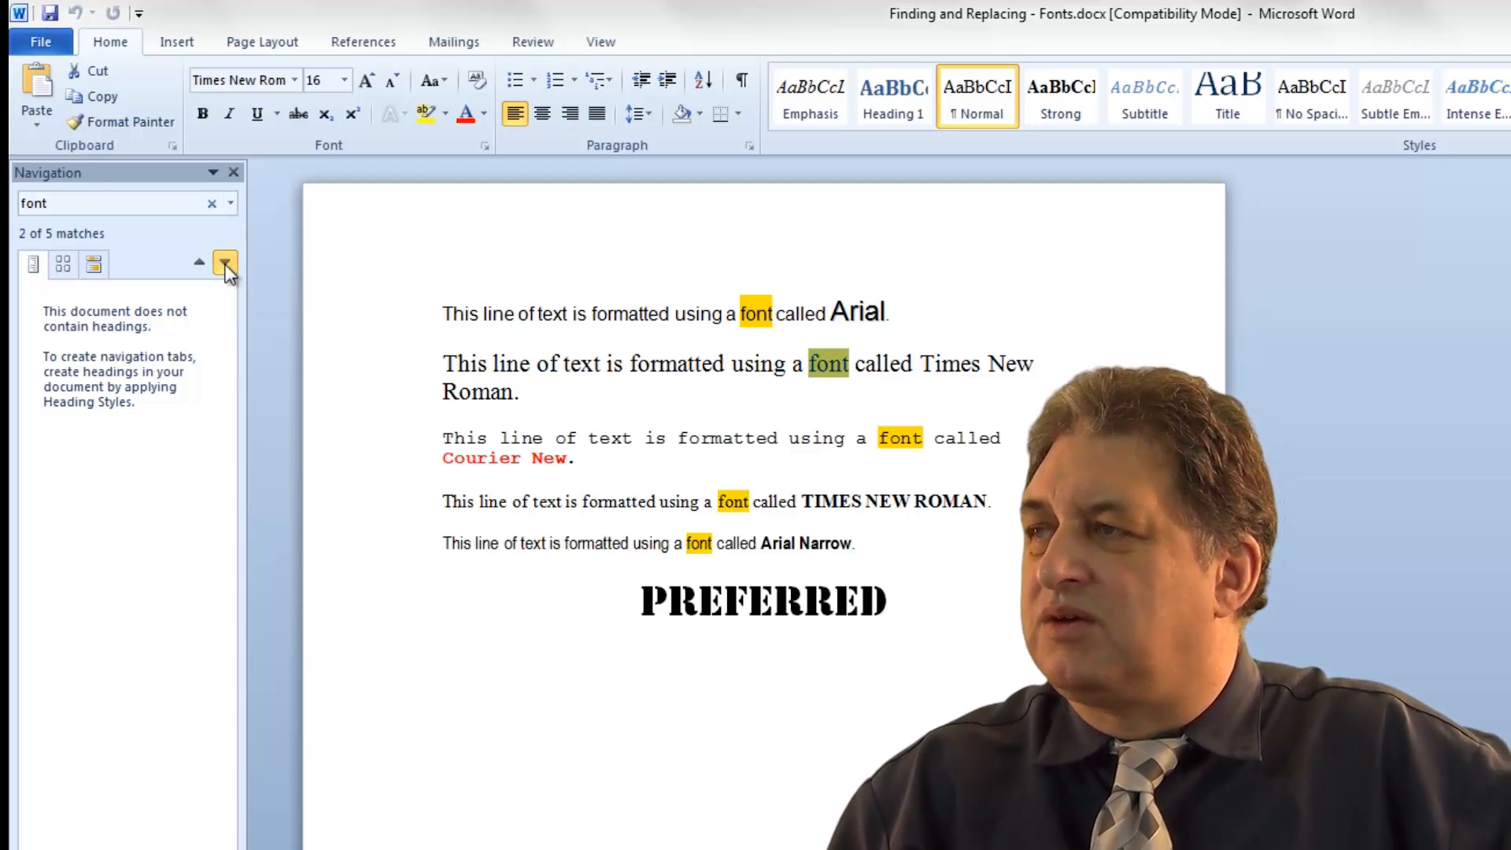
click(224, 264)
click(225, 265)
click(225, 264)
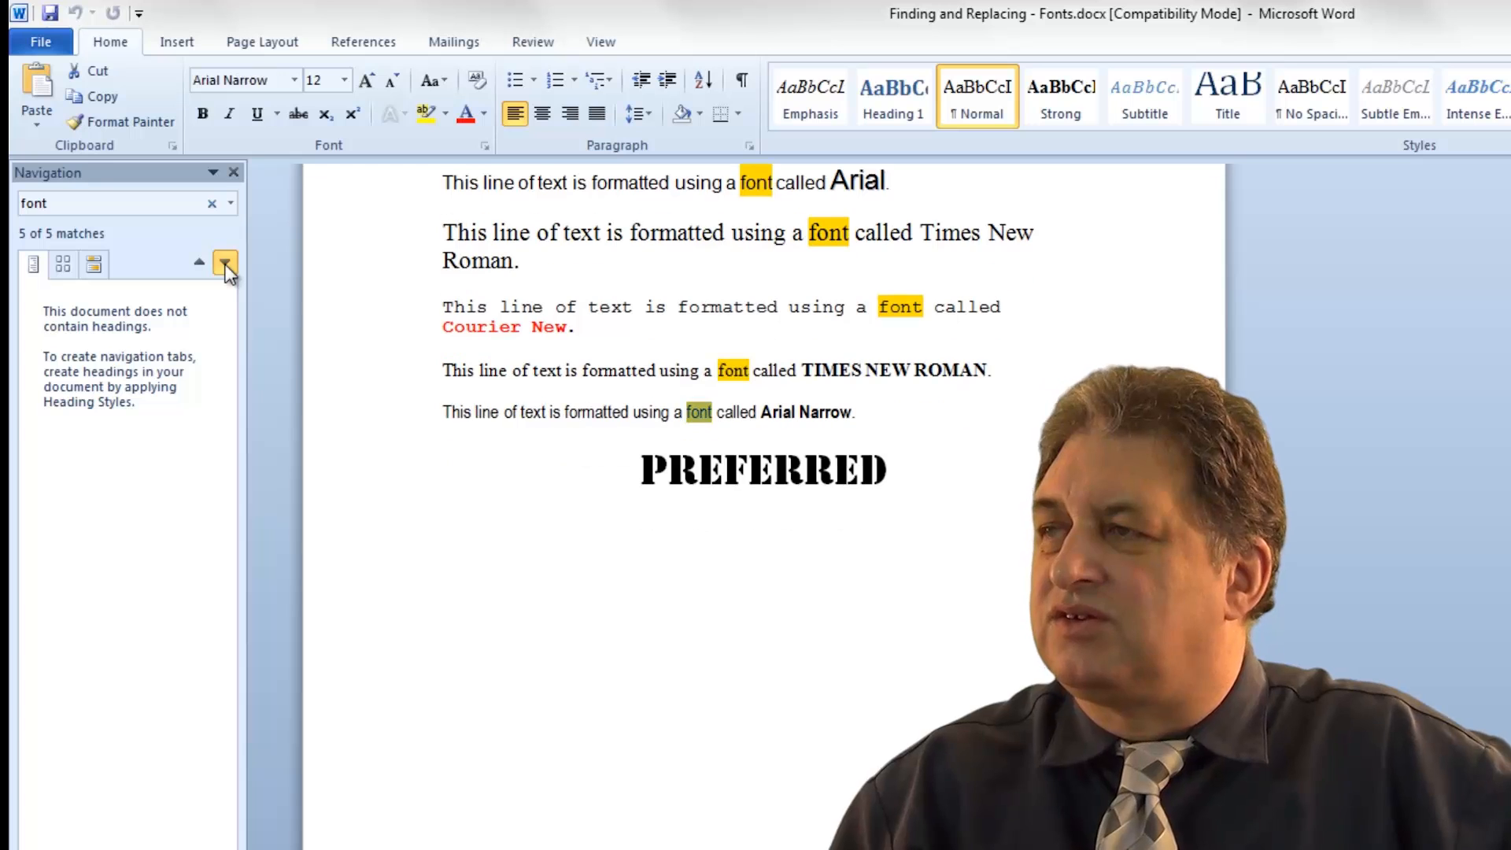
click(224, 265)
click(224, 264)
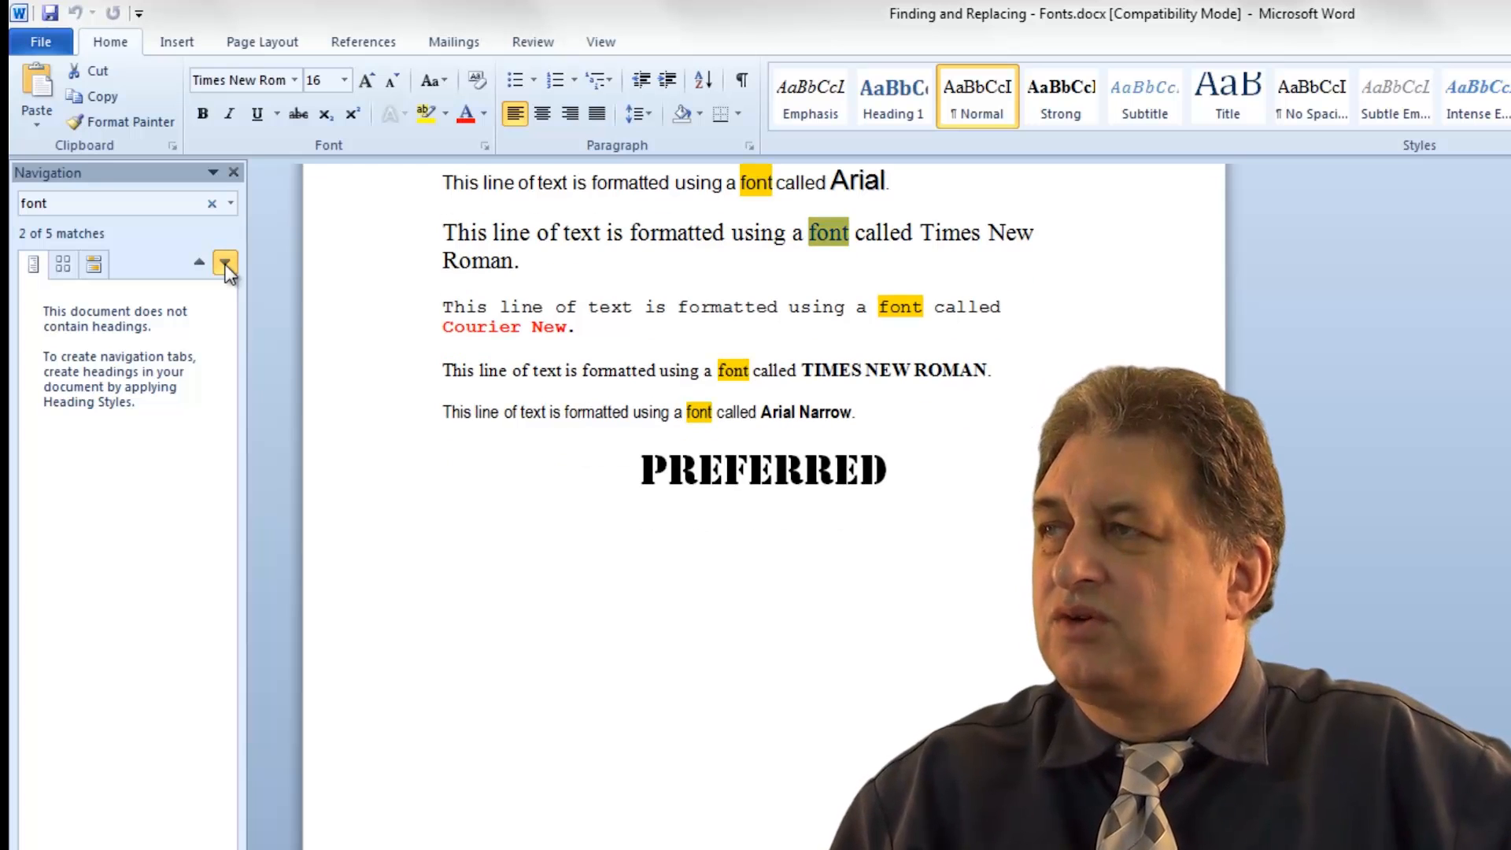
click(224, 264)
click(225, 264)
click(224, 264)
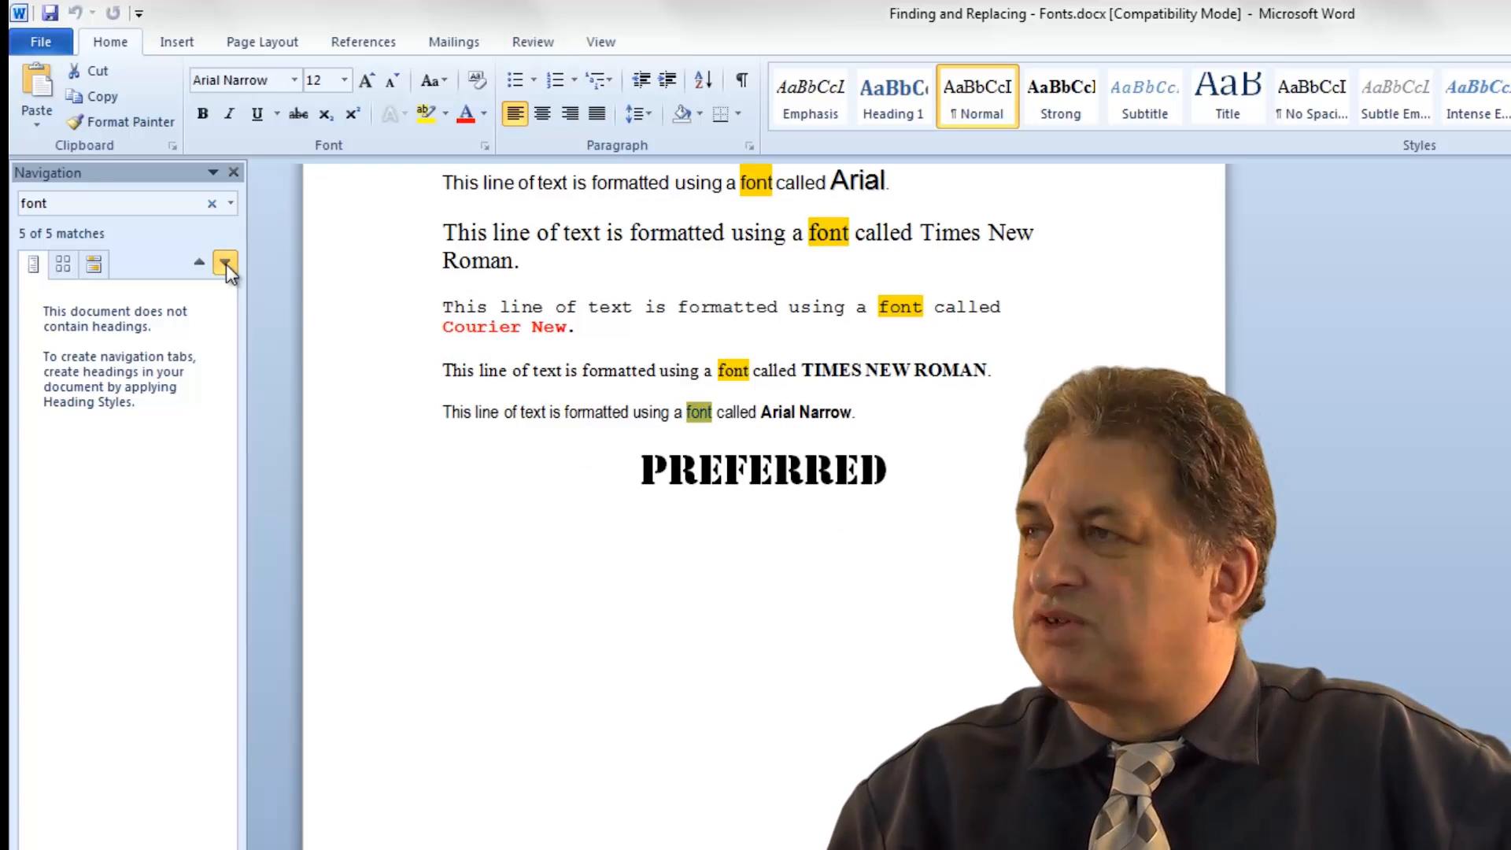
click(224, 264)
click(224, 264)
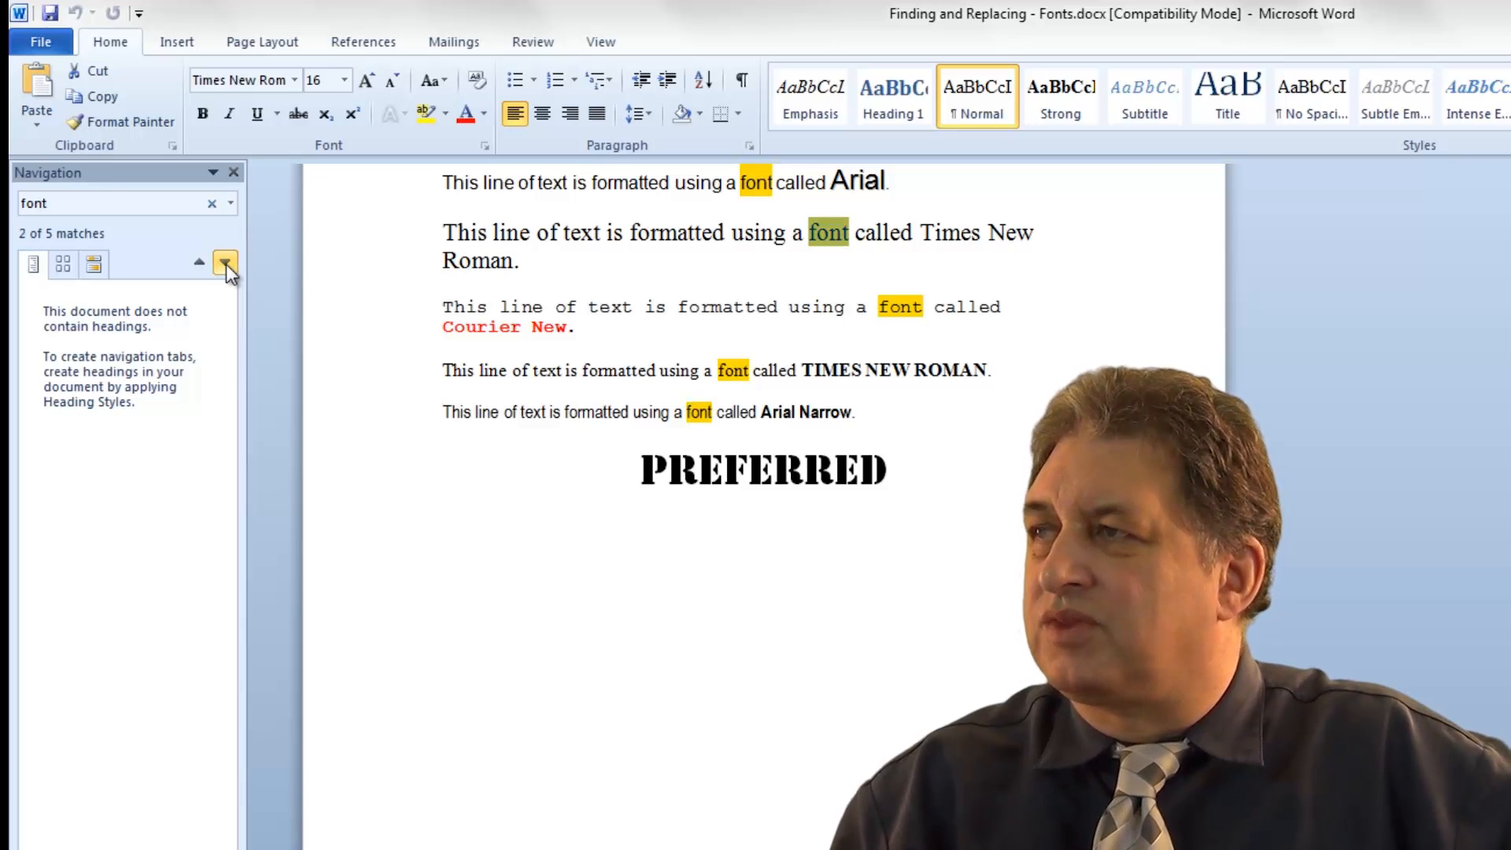
click(224, 265)
click(225, 264)
click(225, 263)
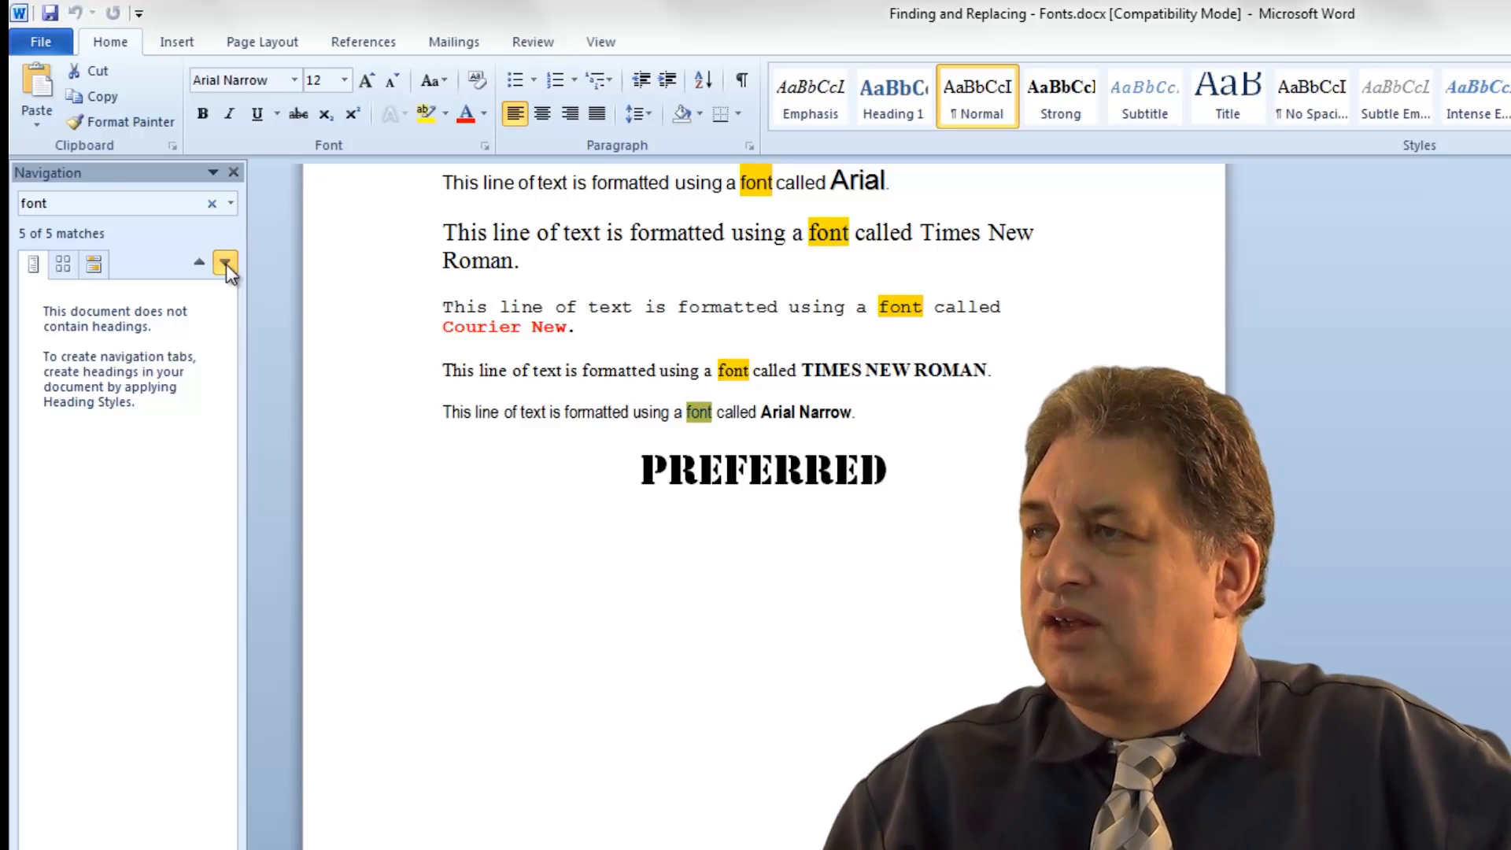
click(454, 559)
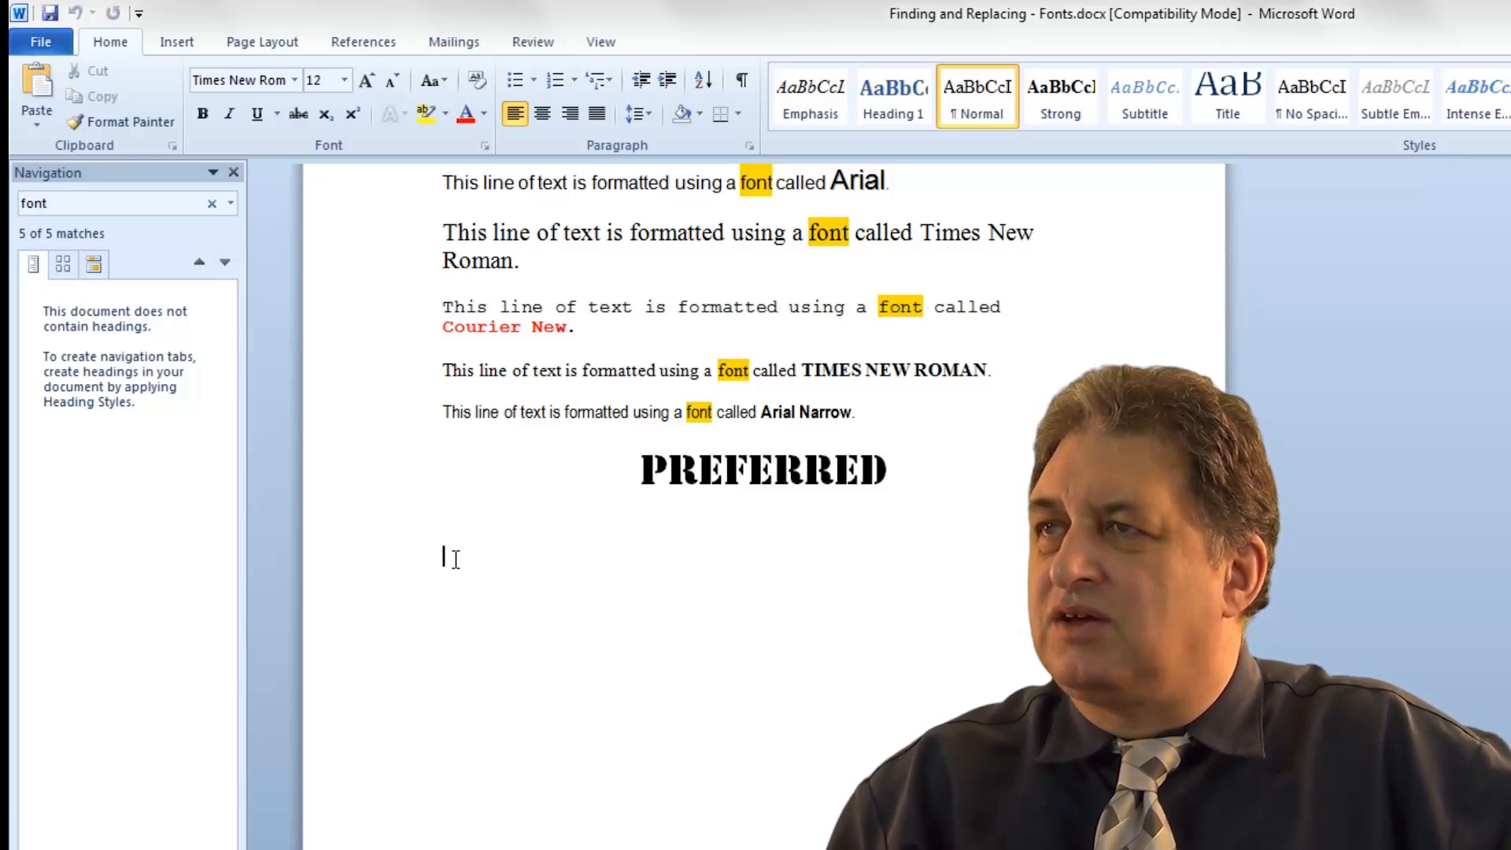
click(232, 172)
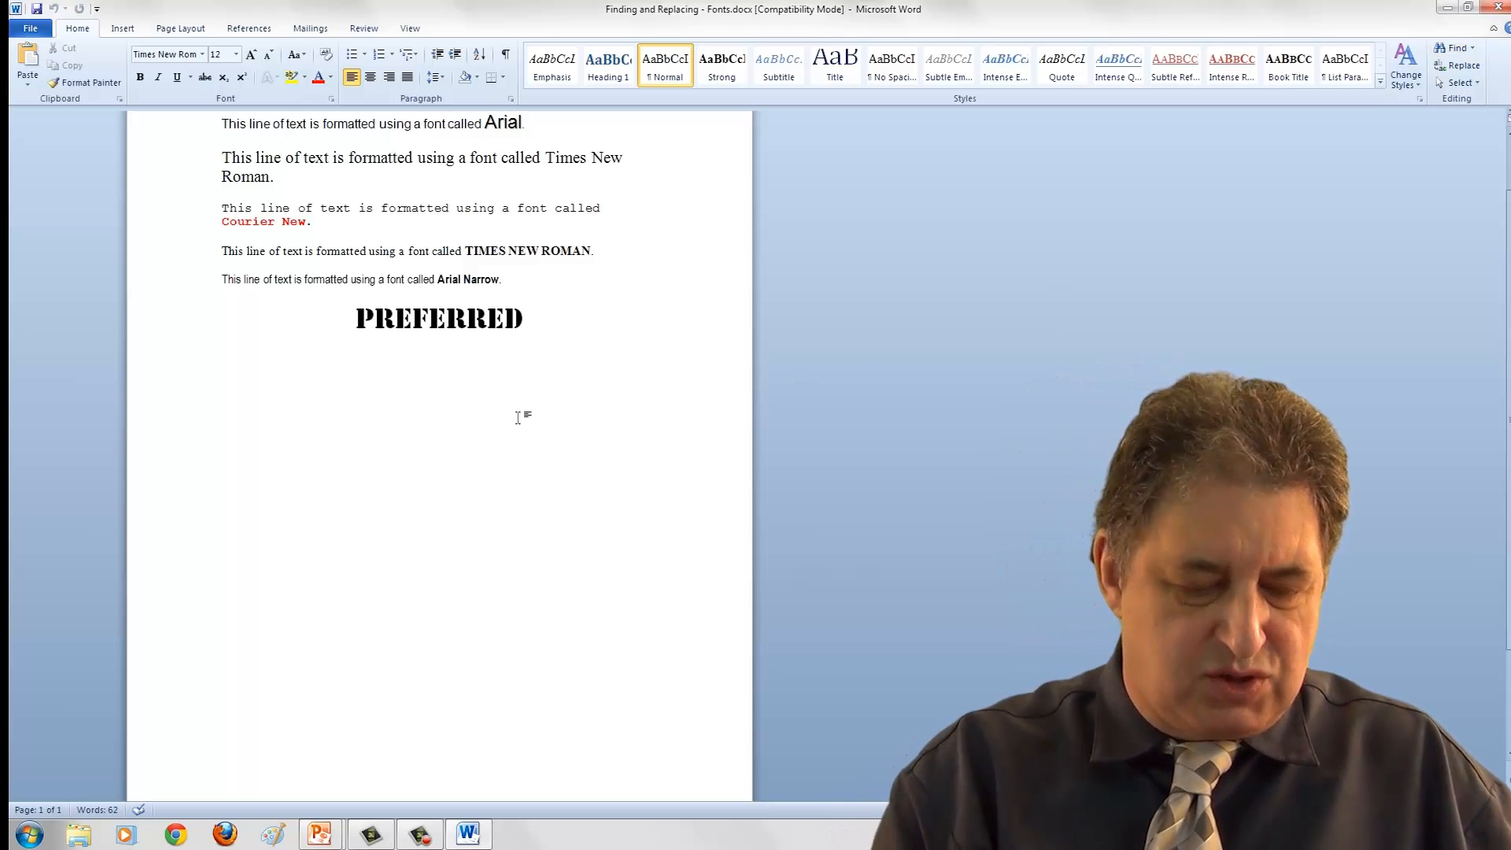
key(ctrl+f)
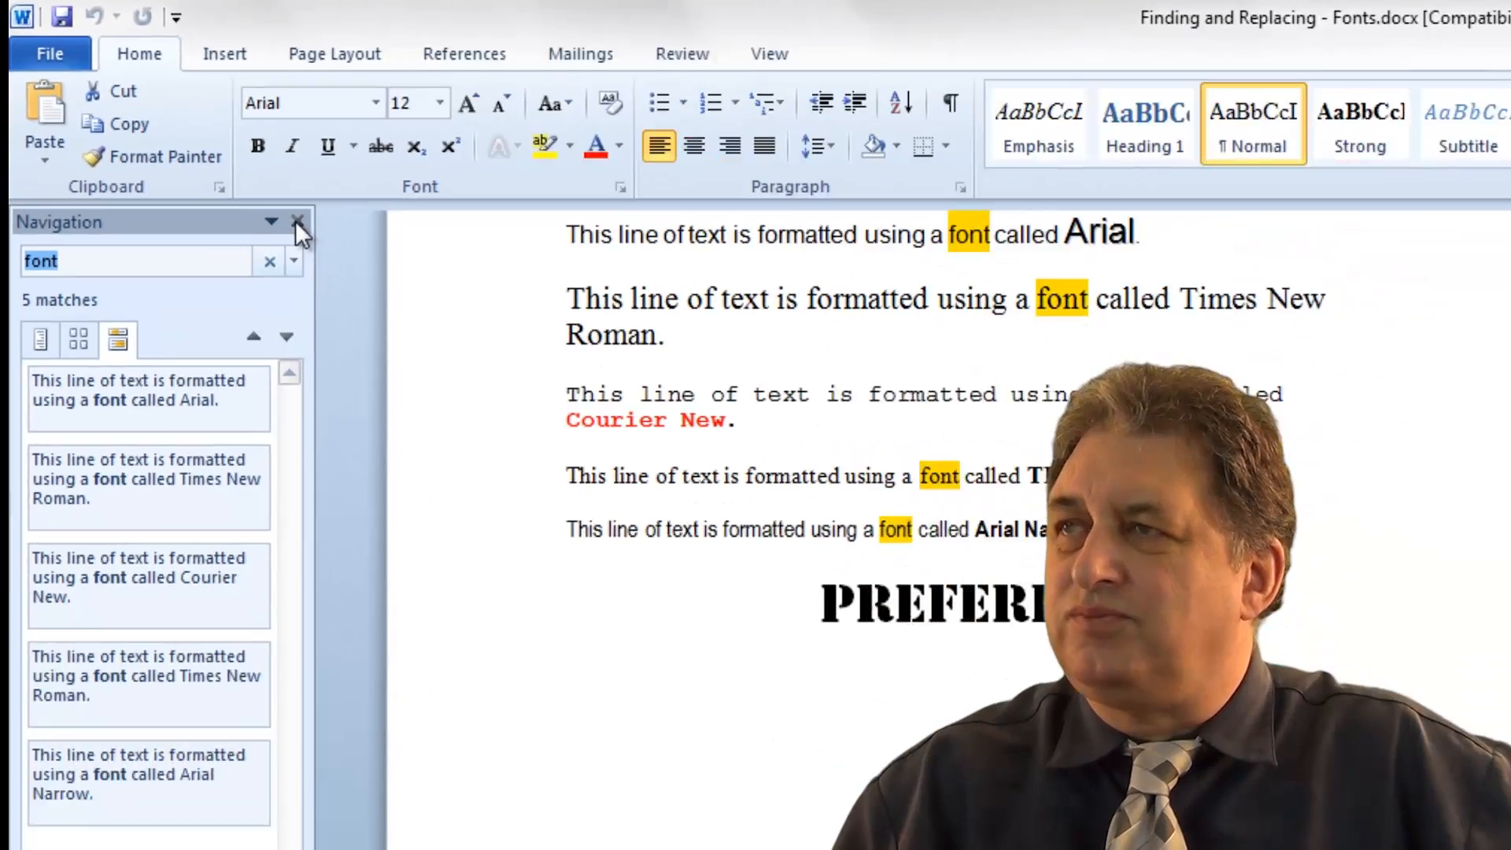
click(297, 223)
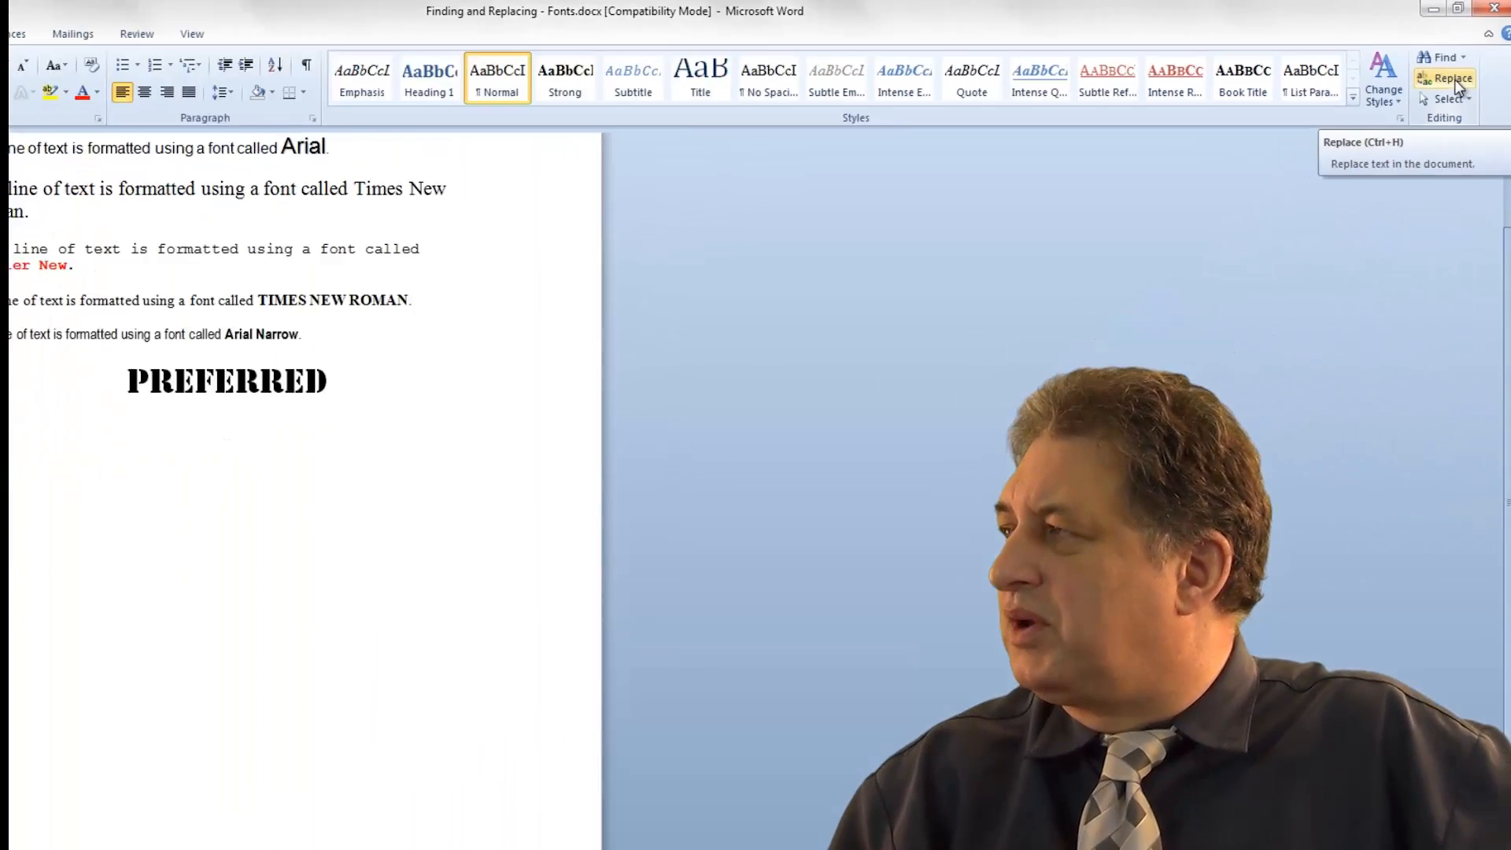
click(1386, 164)
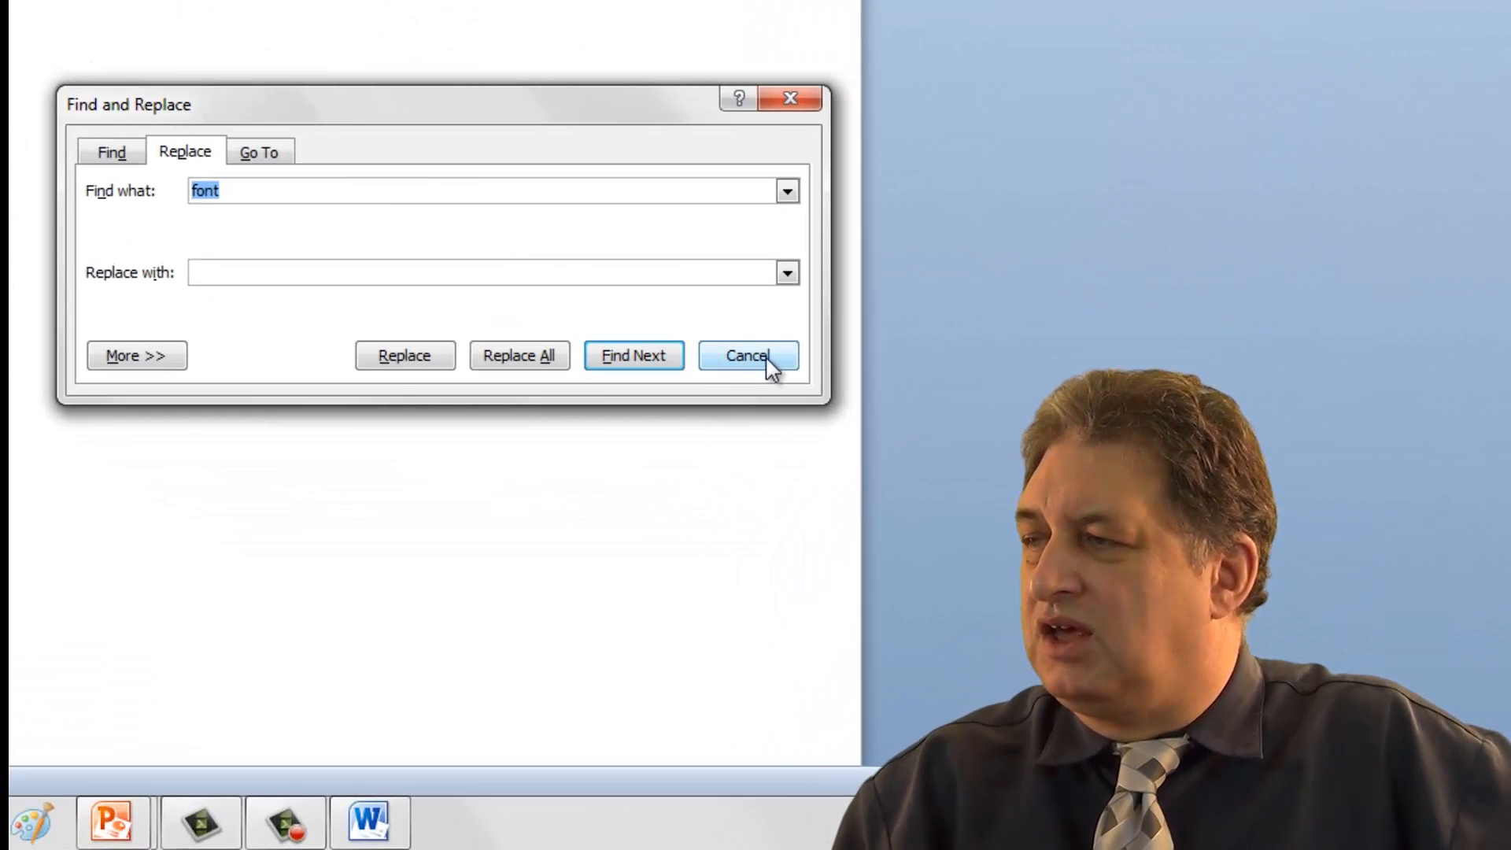
click(767, 362)
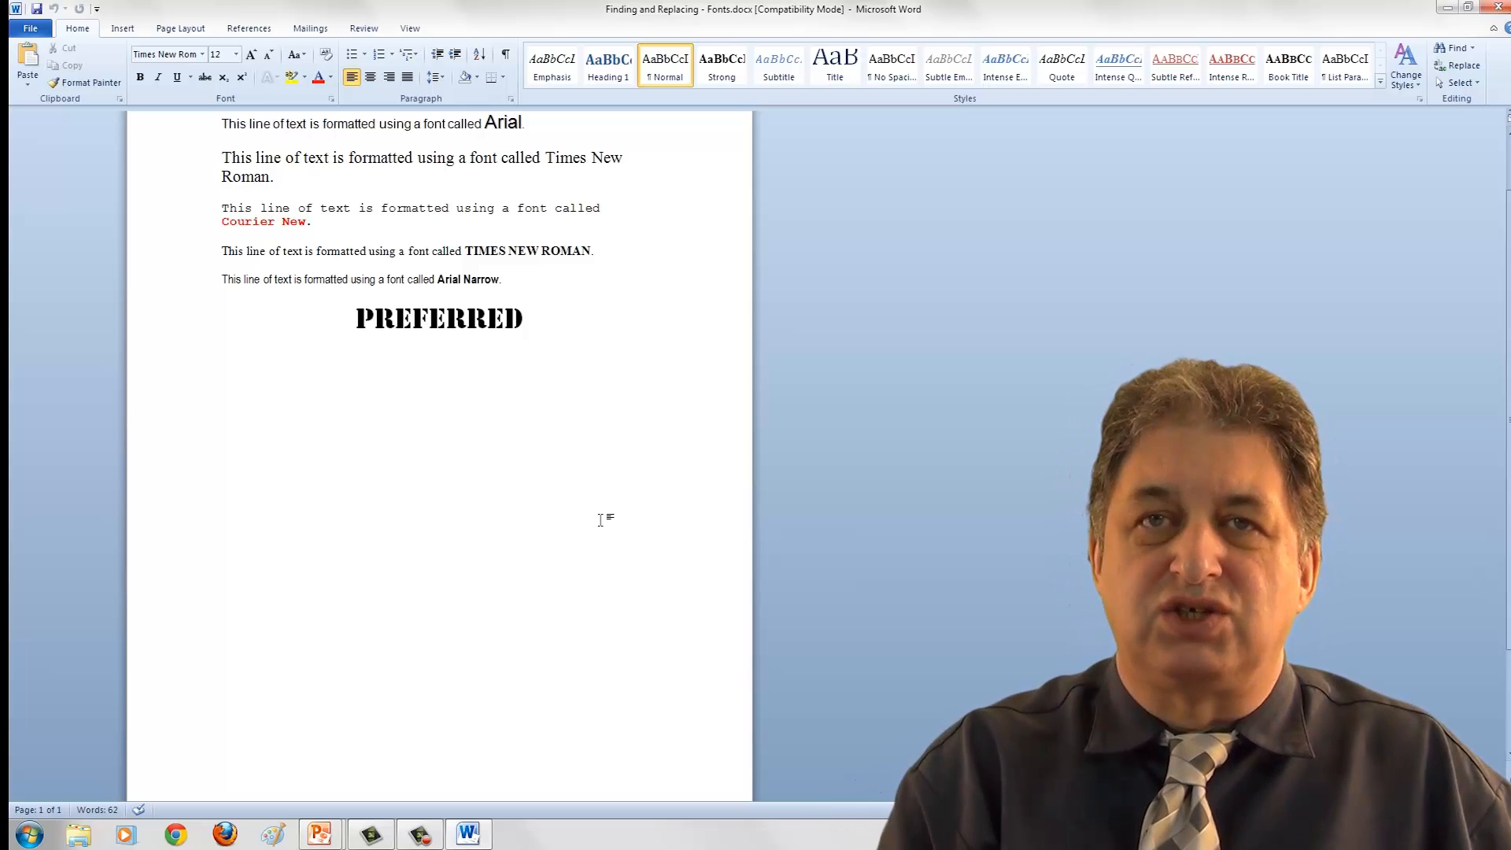
key(ctrl+h)
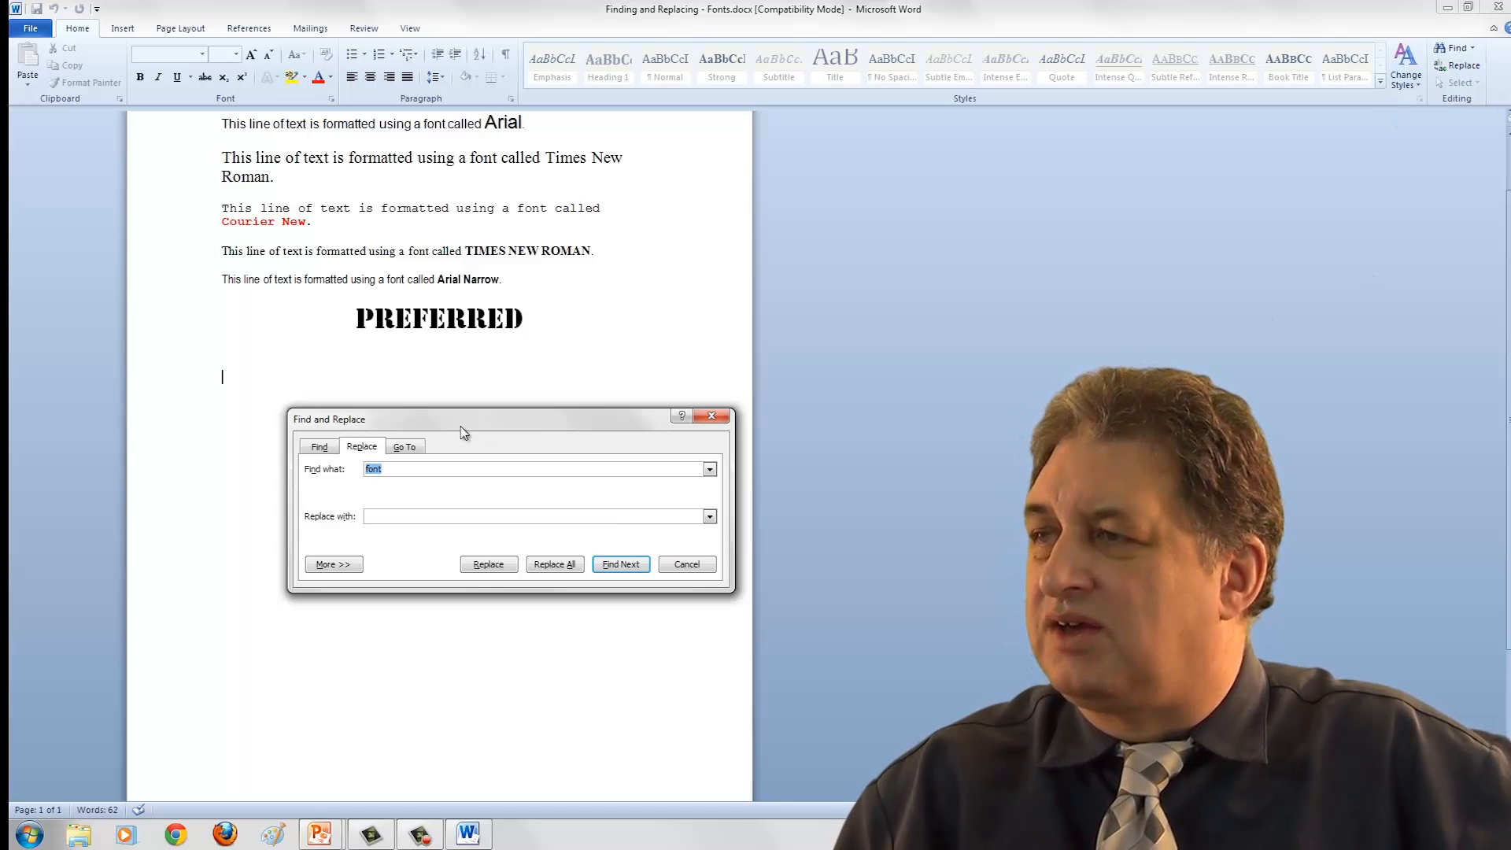
click(686, 565)
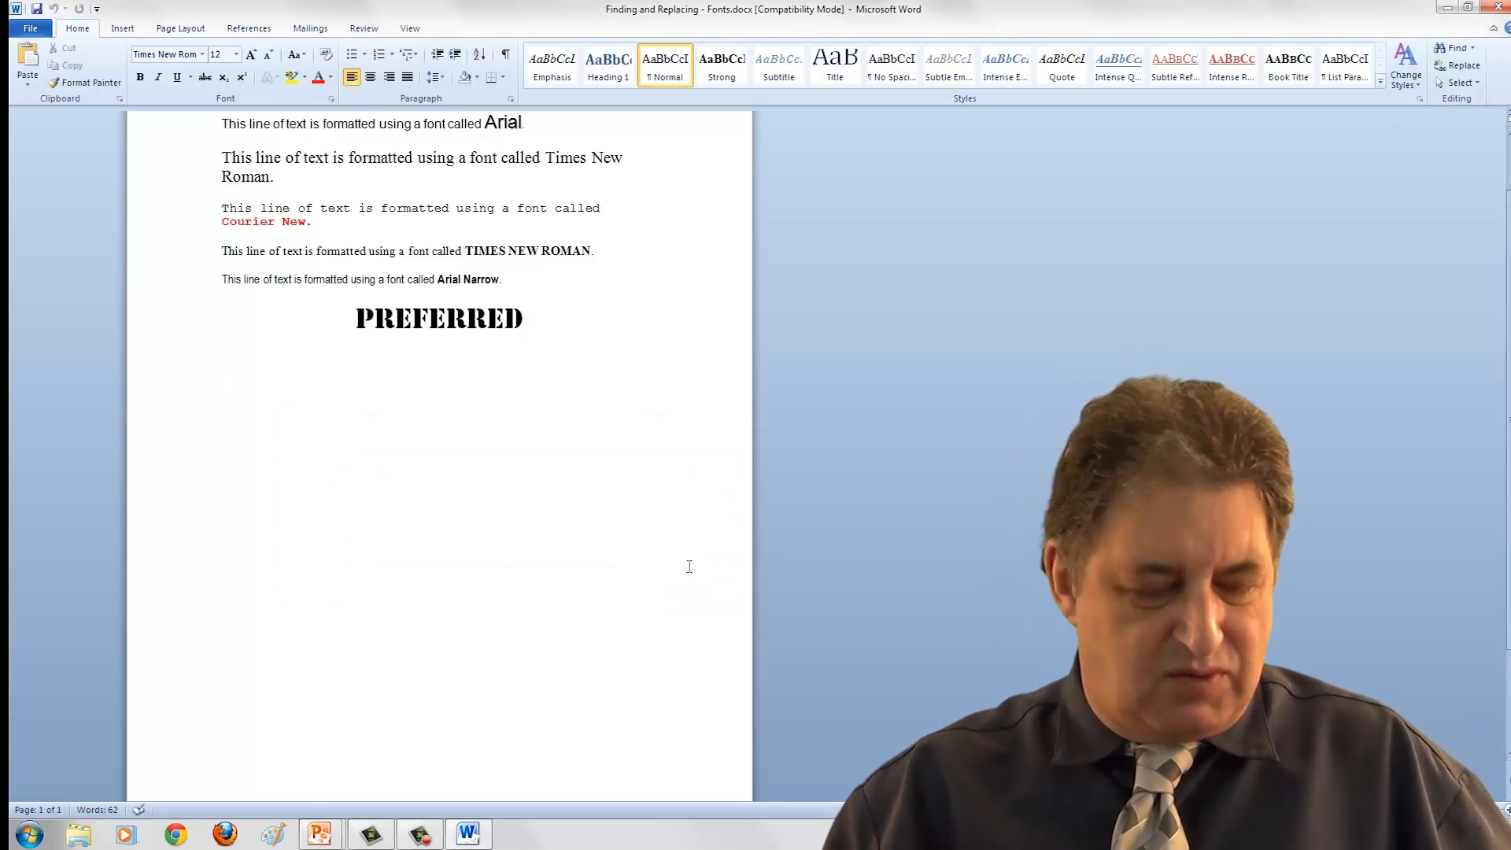
Set up a replacement of "font" with "fonts" and replace only the first match, in the Arial line.
key(ctrl+h)
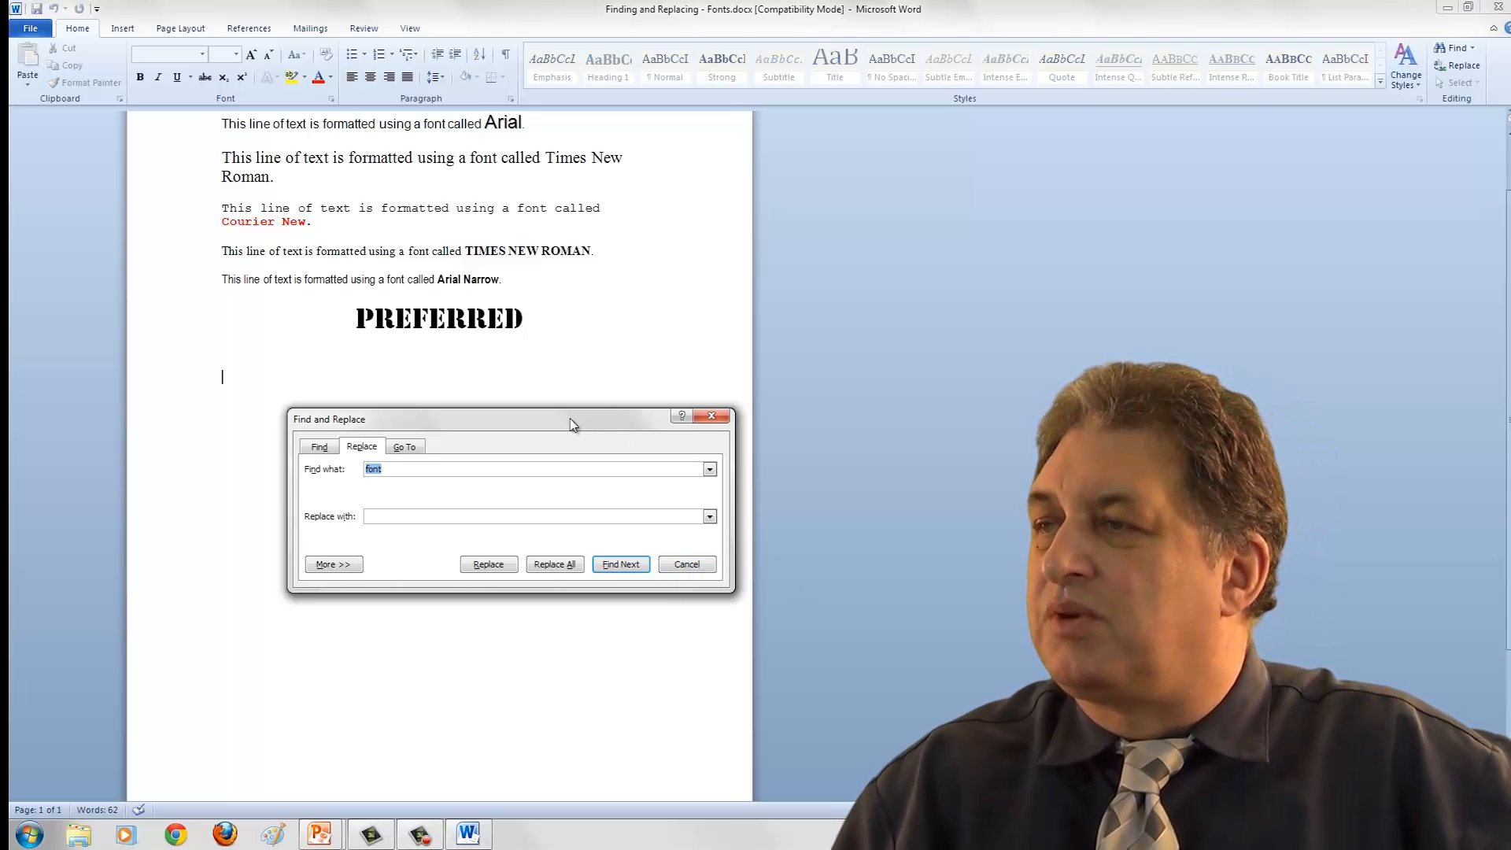
drag(579, 418, 478, 166)
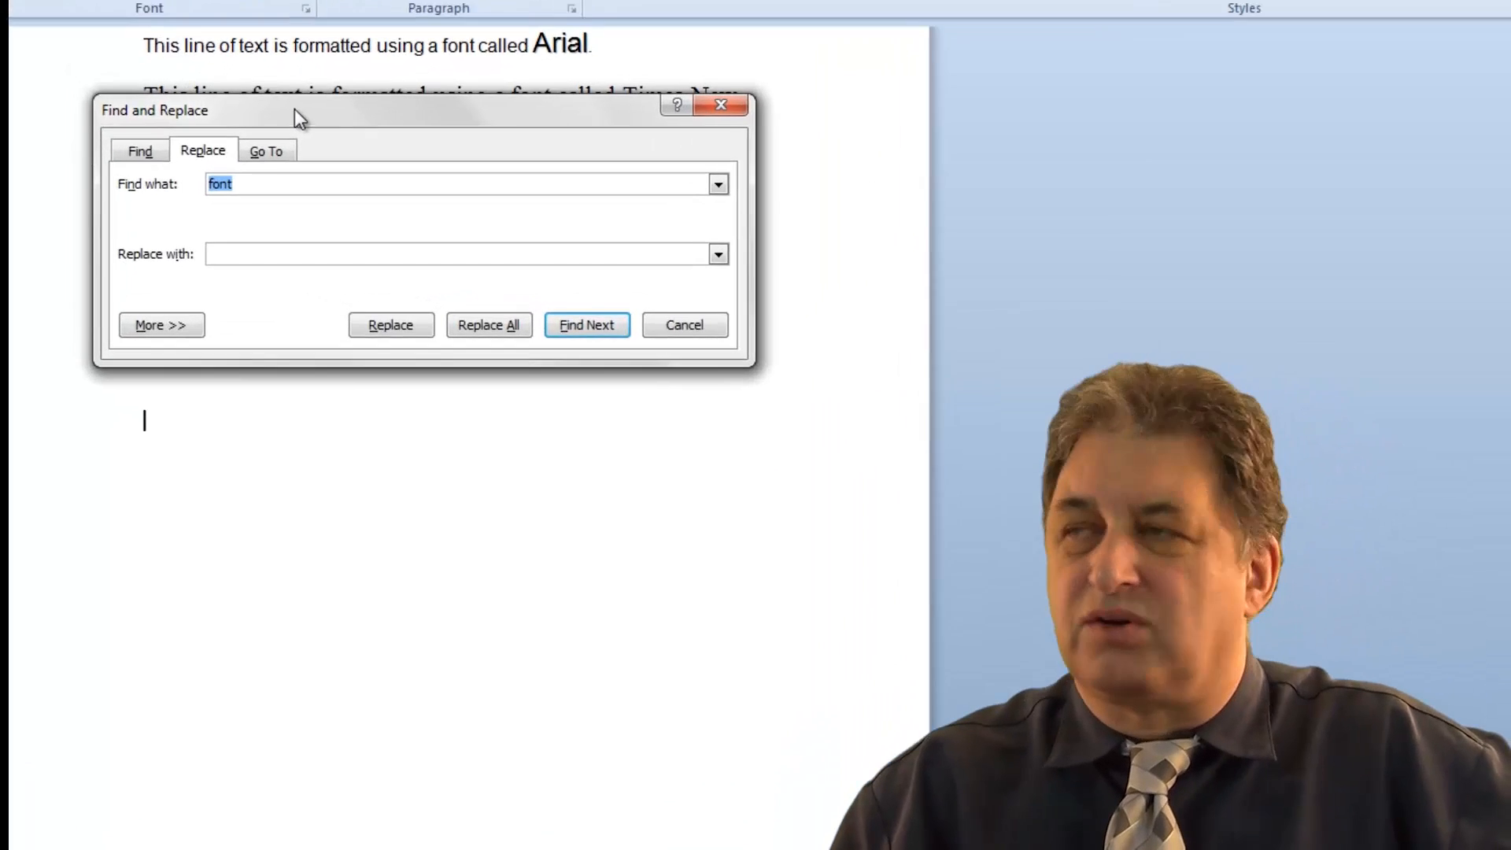
drag(254, 116, 266, 410)
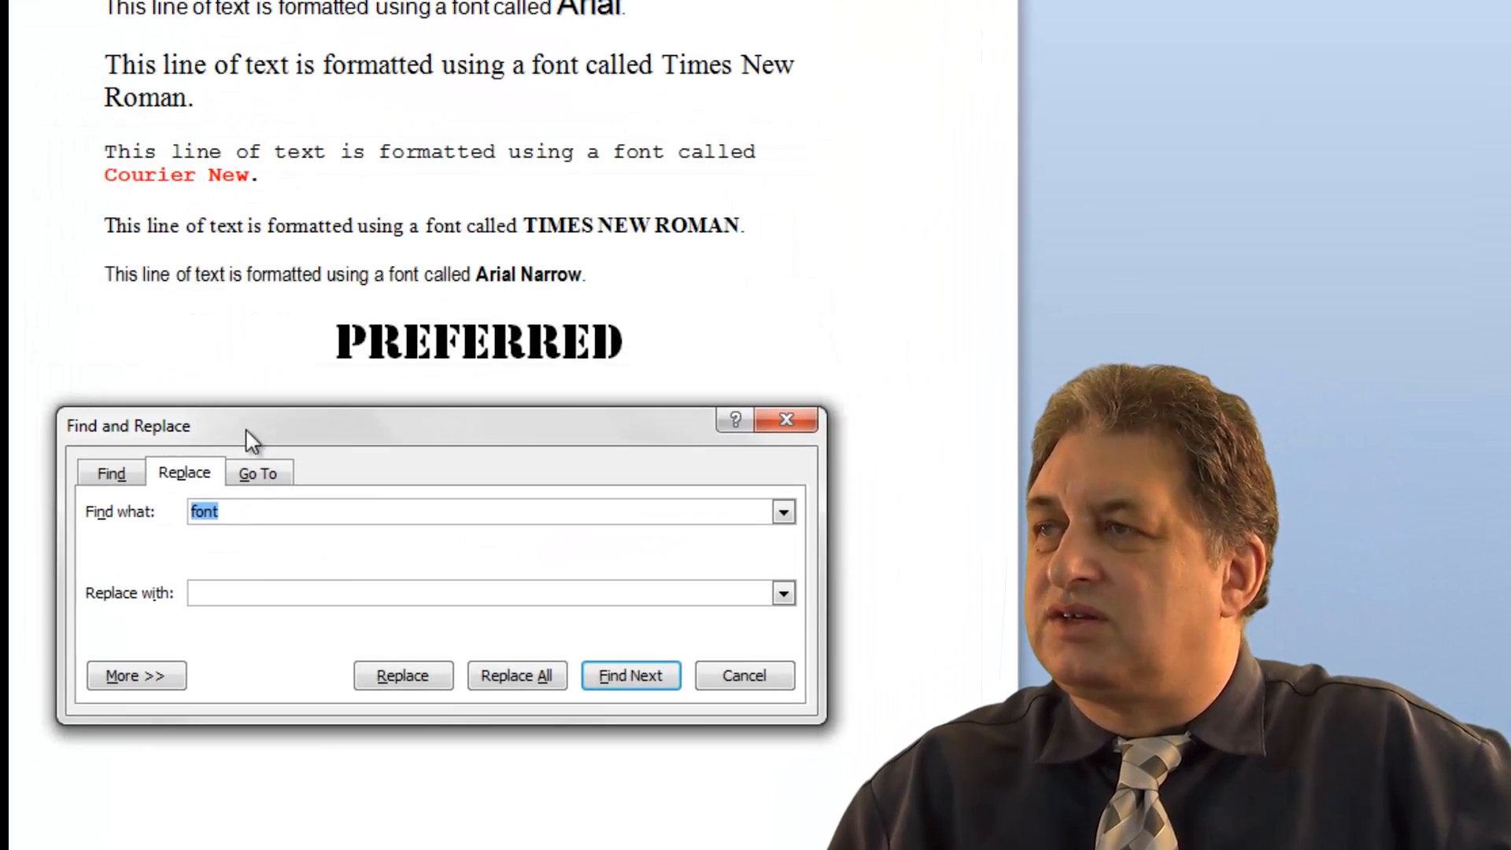
click(262, 521)
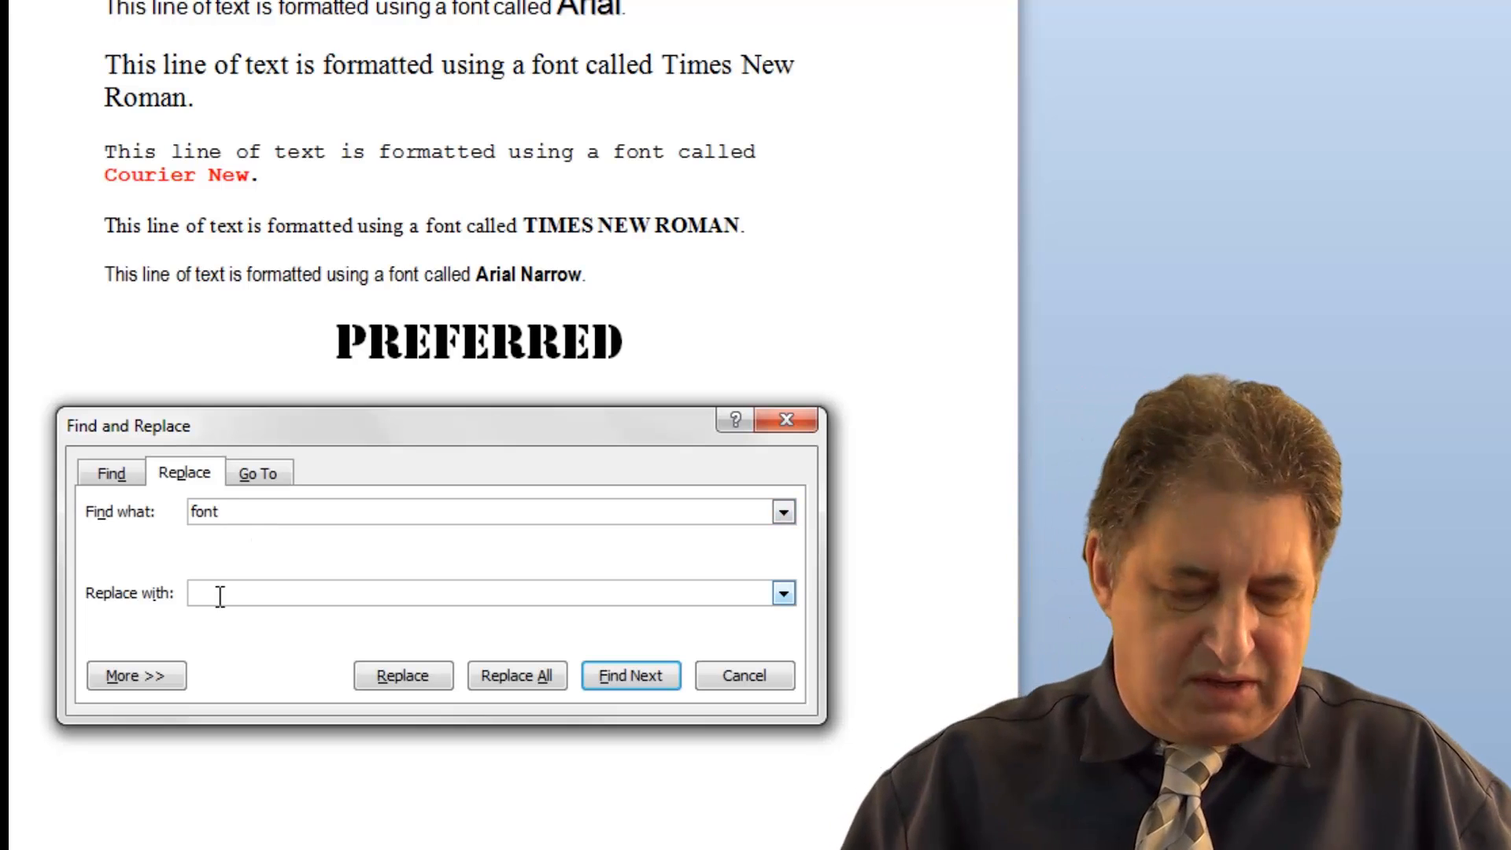
text(fonts)
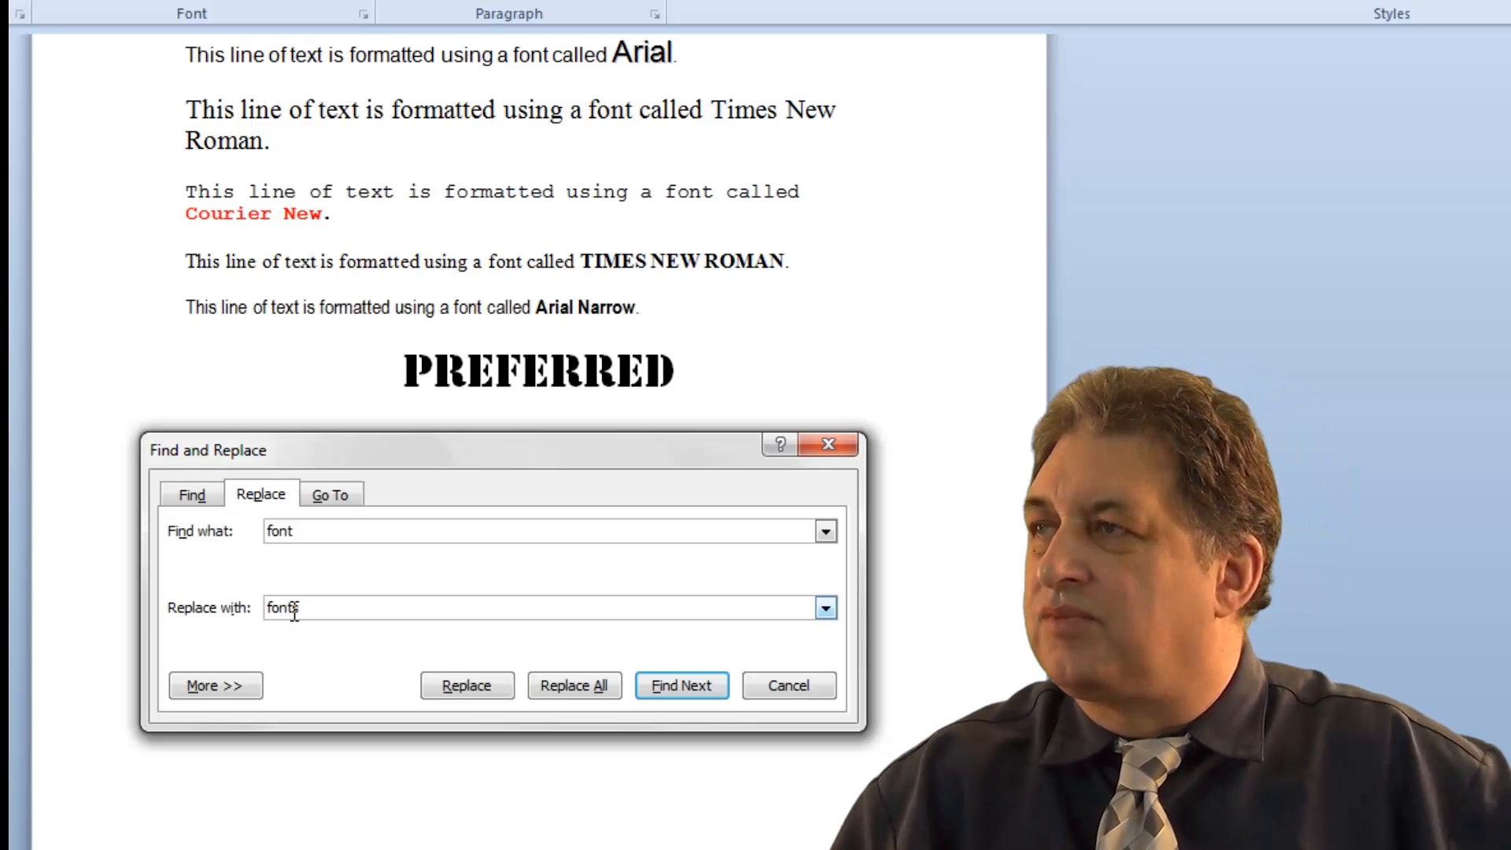
click(681, 686)
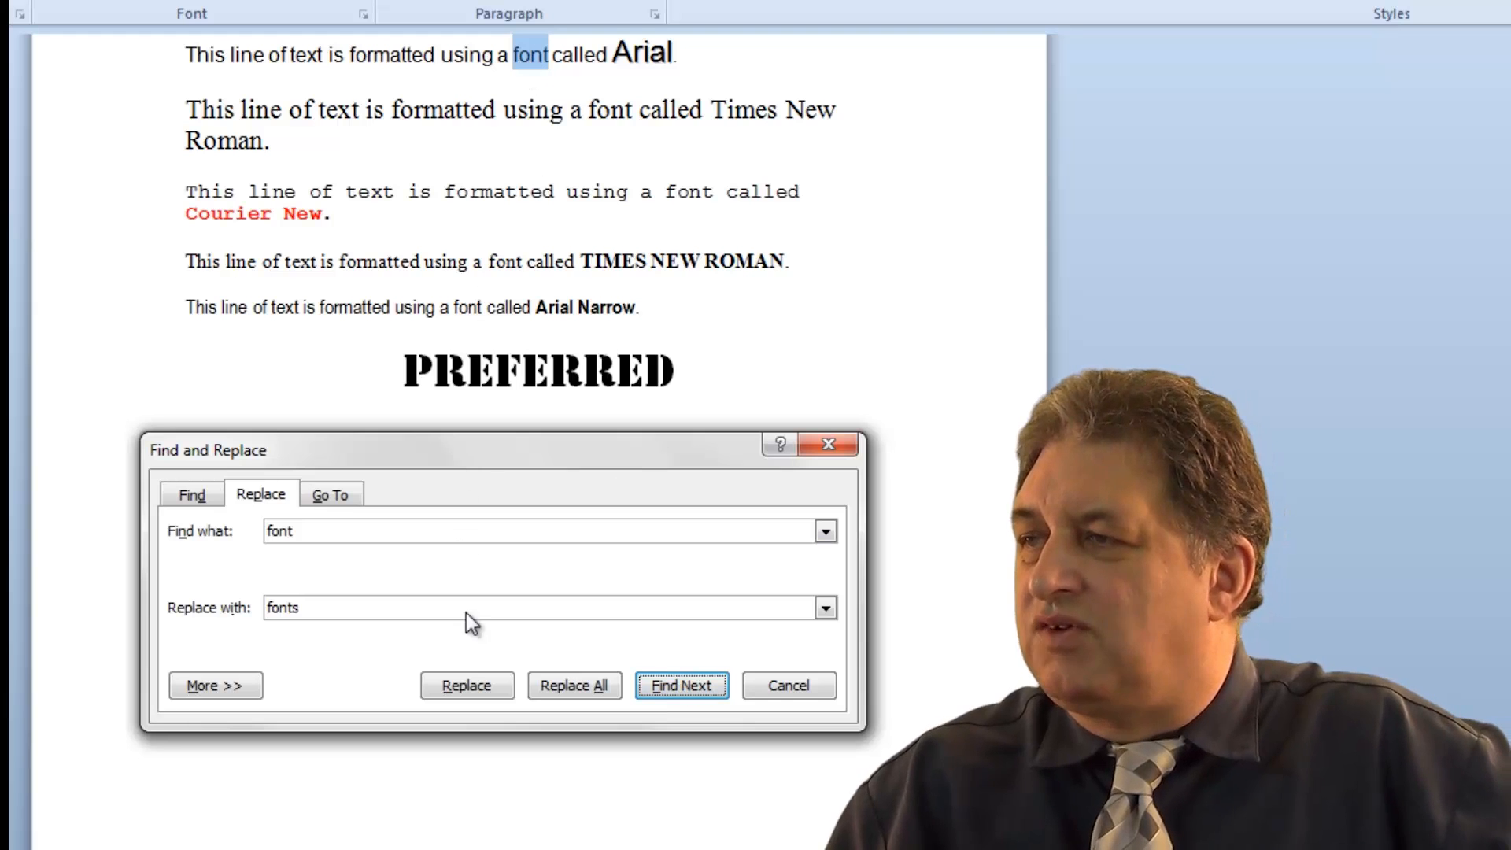
click(467, 686)
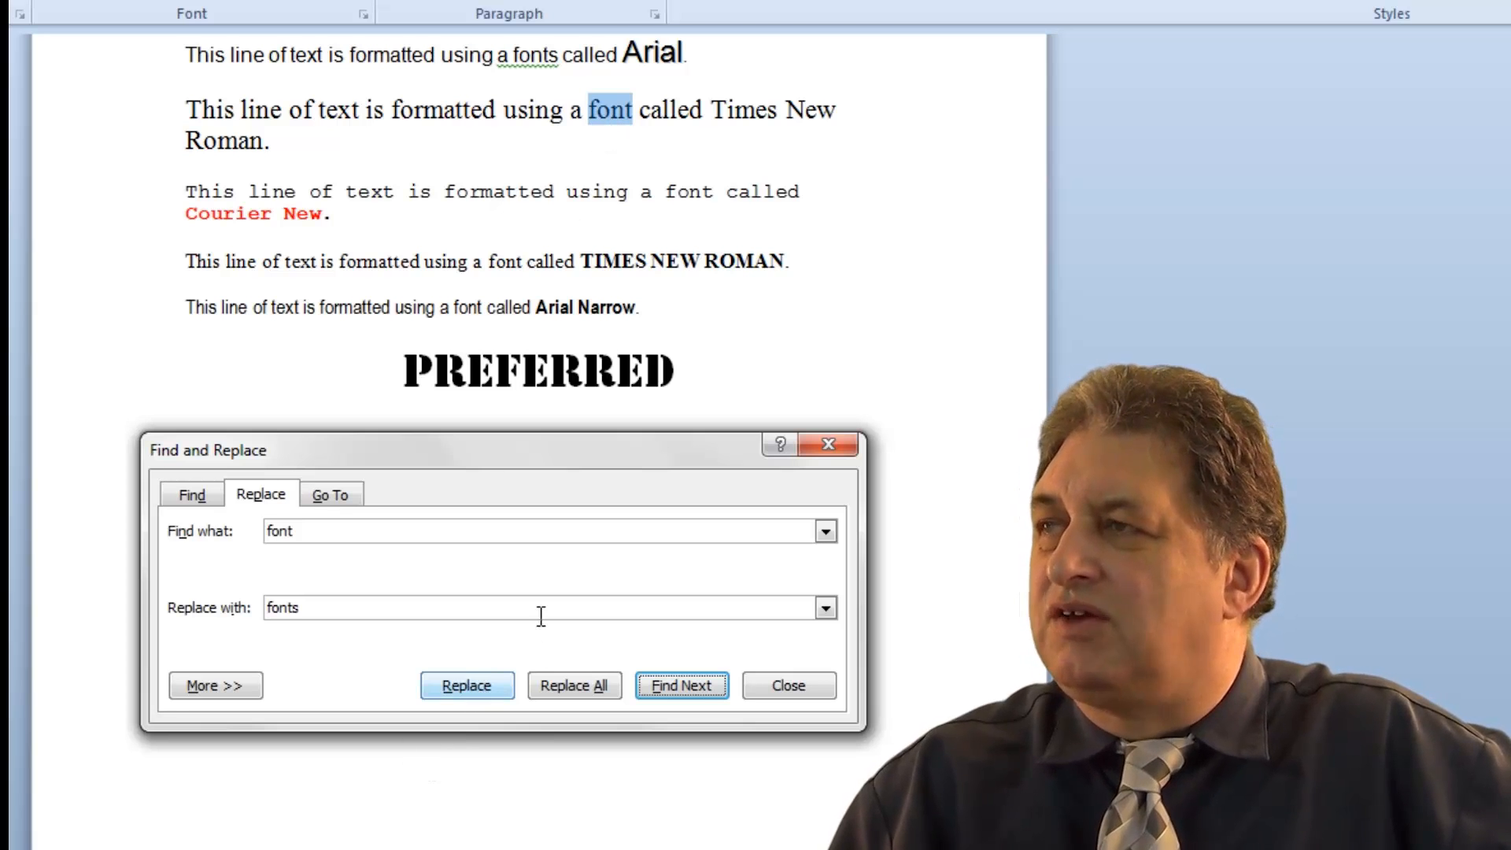
Skip the match in the Times New Roman line, replace the Courier New one with "fonts", skip the remaining matches, and end the replacement.
click(702, 684)
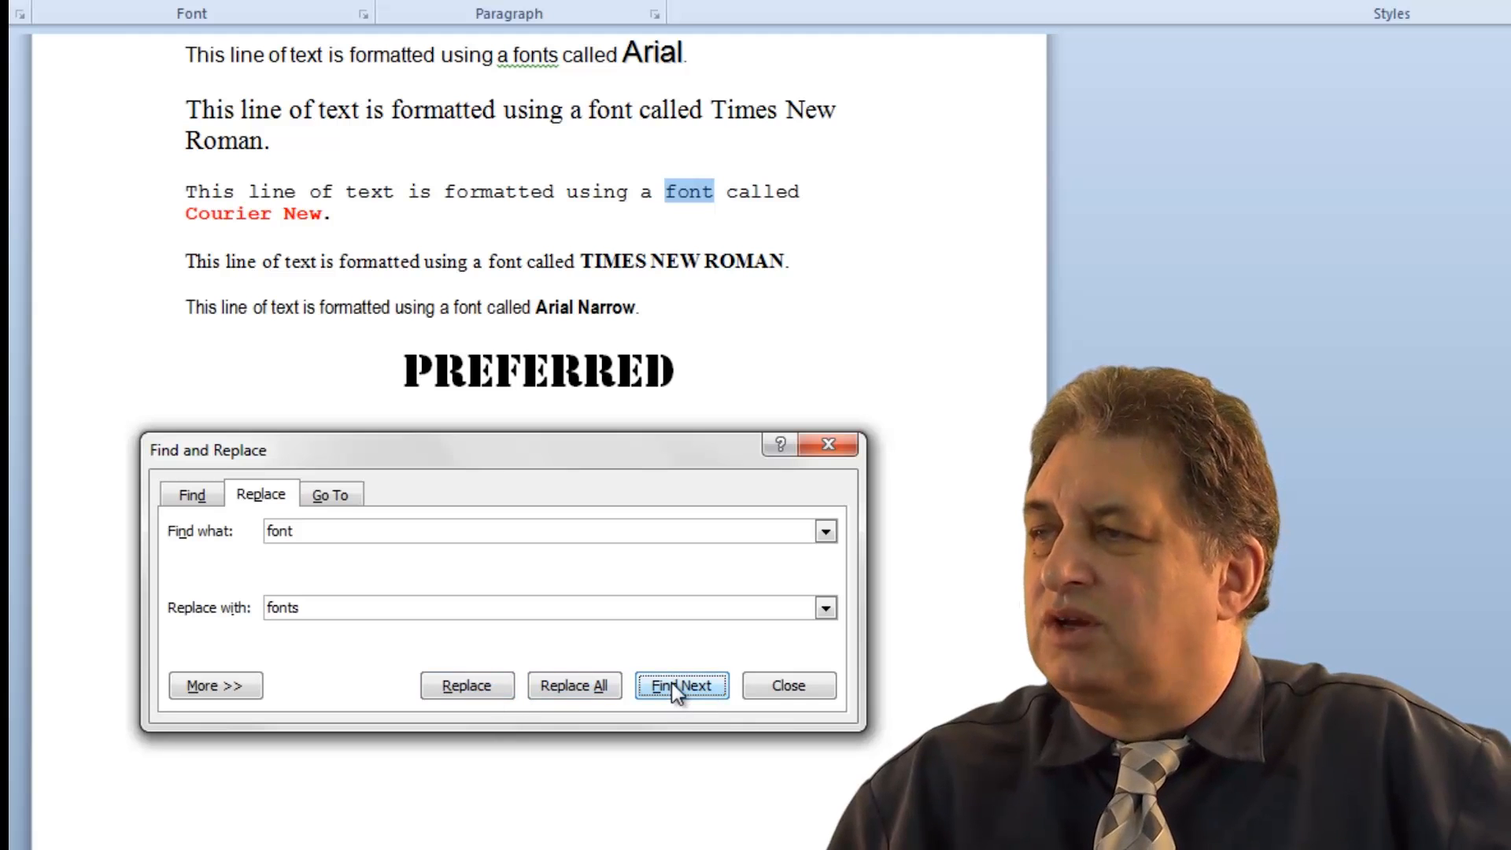
click(458, 682)
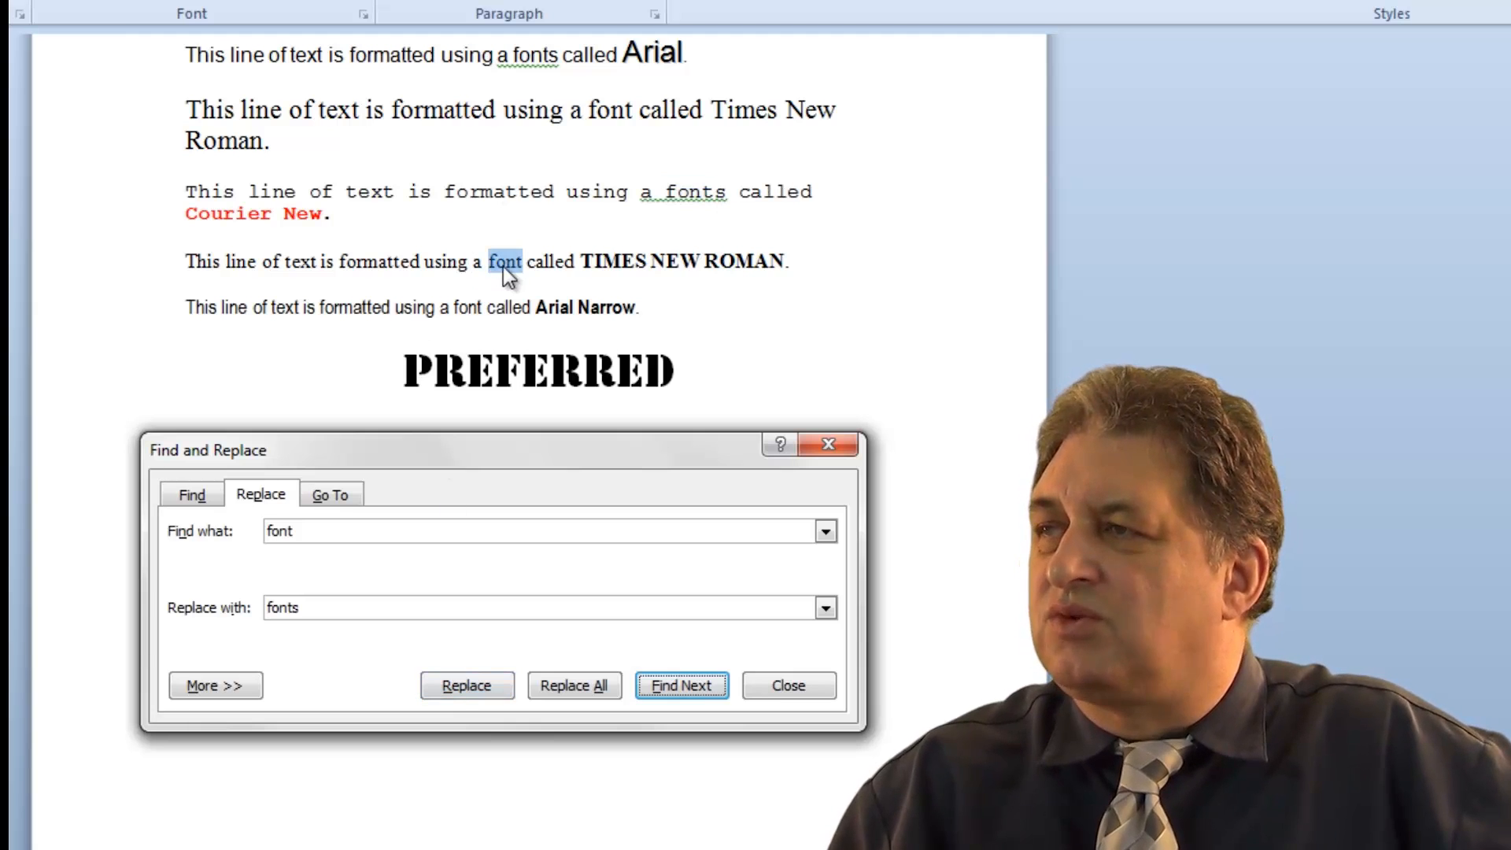
click(687, 687)
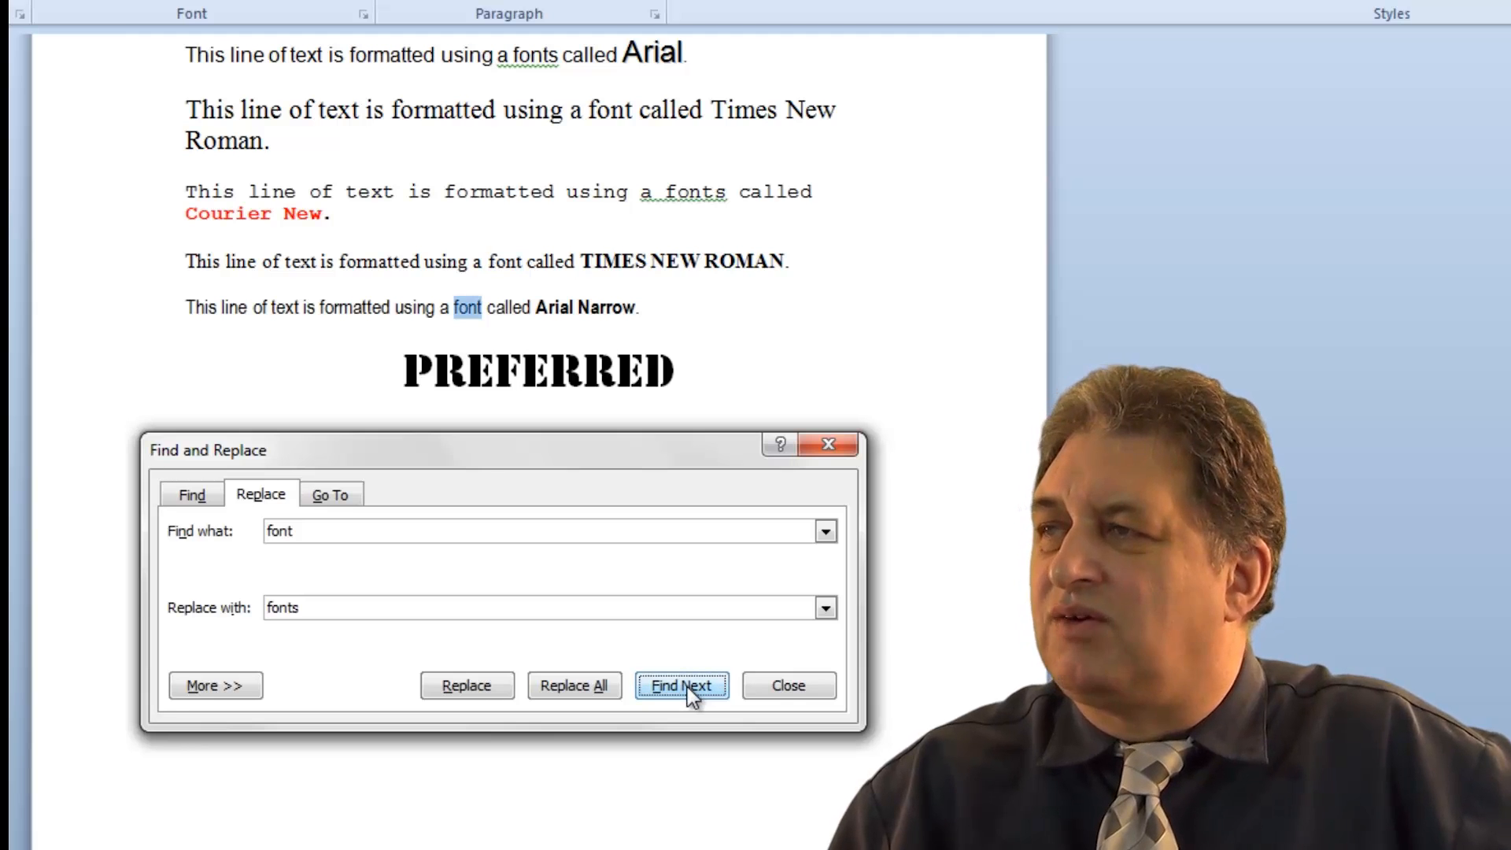
click(687, 687)
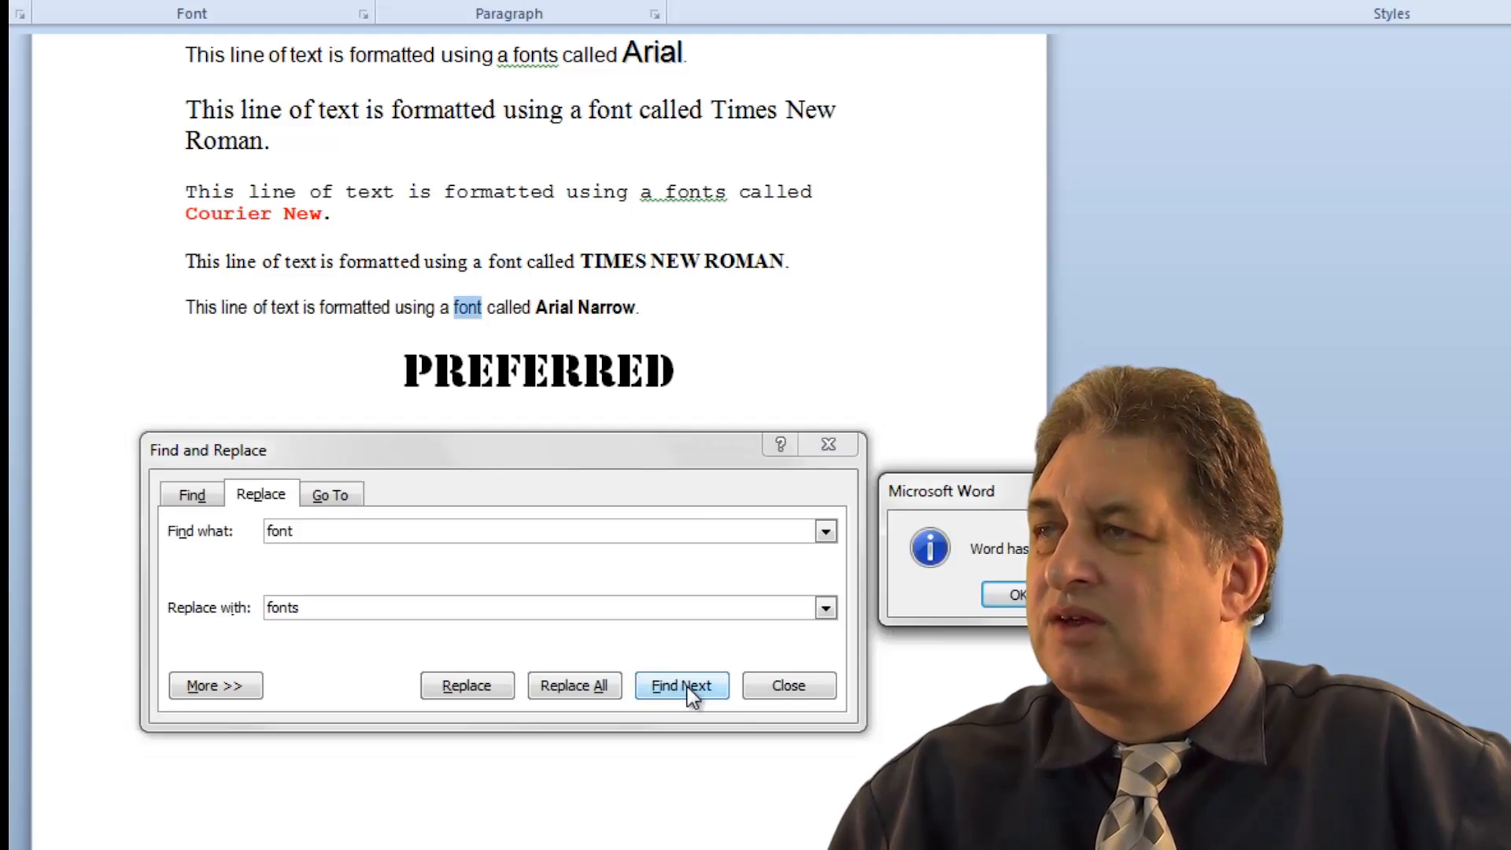
click(1011, 595)
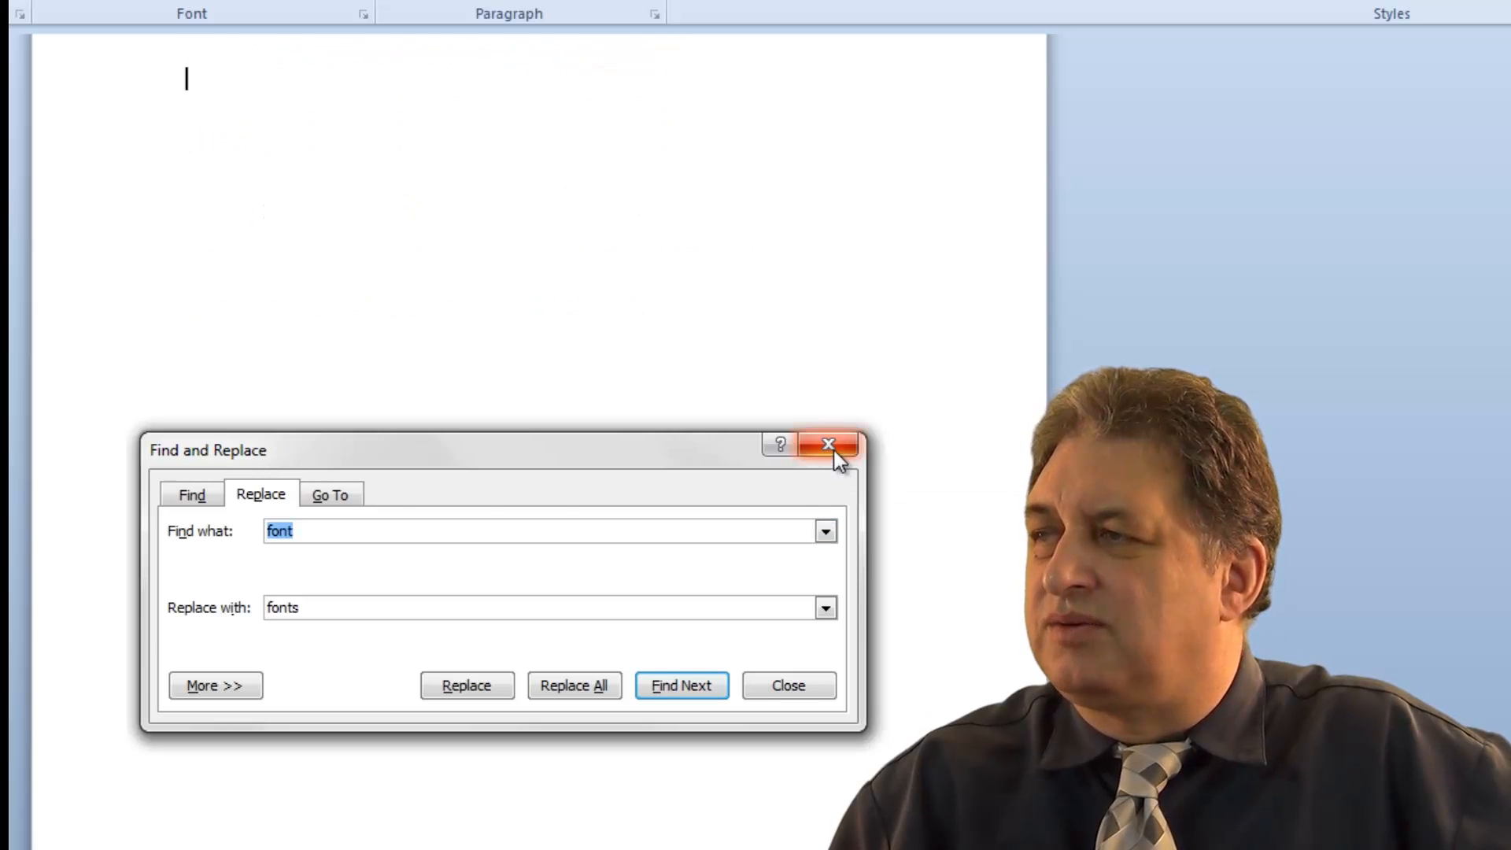
click(773, 425)
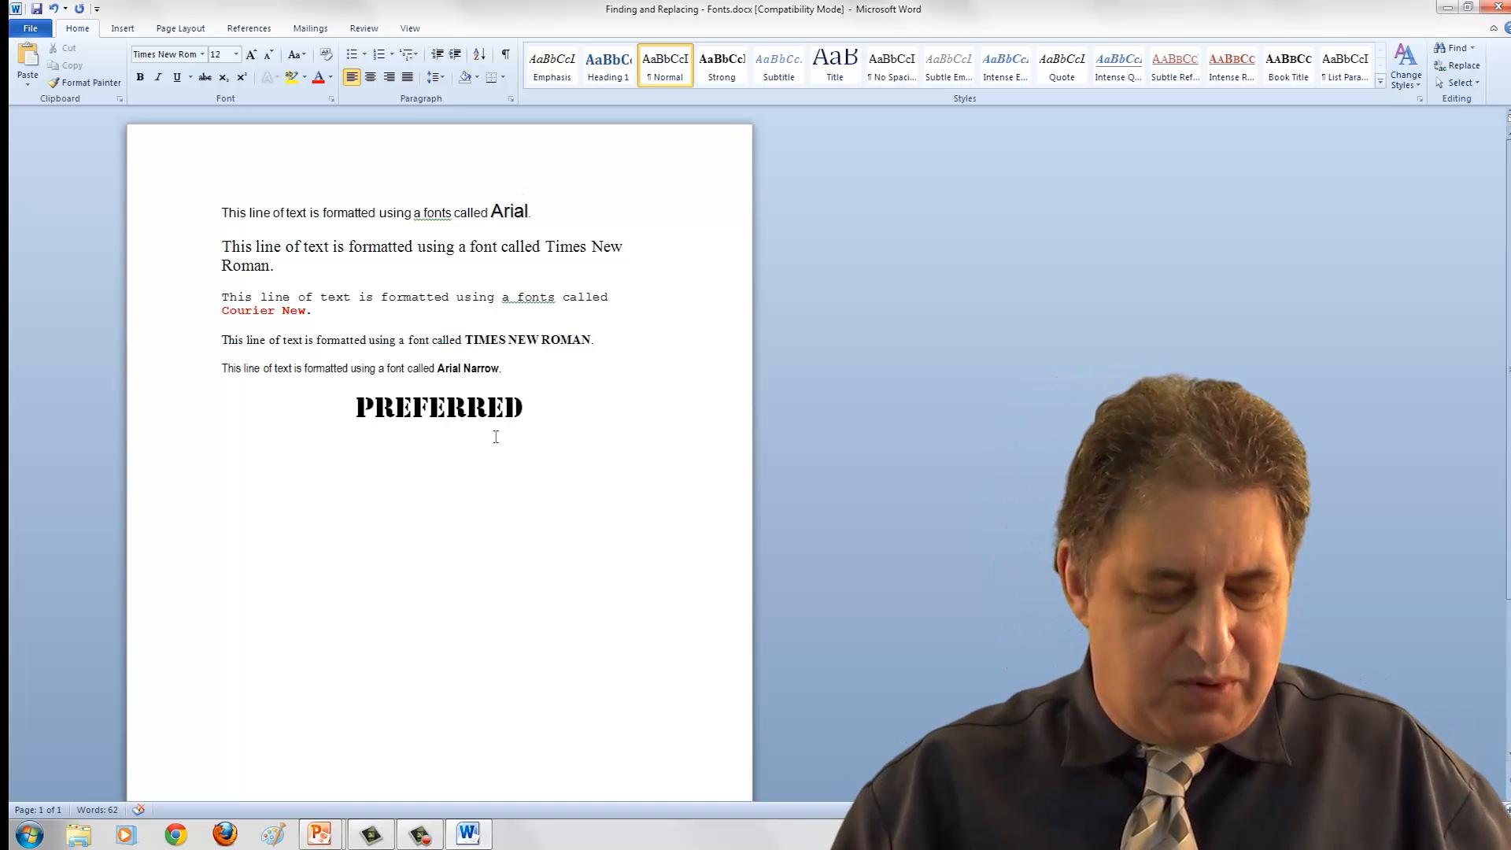
Reopen Find and Replace for replacing text and expand its additional search options.
key(ctrl+h)
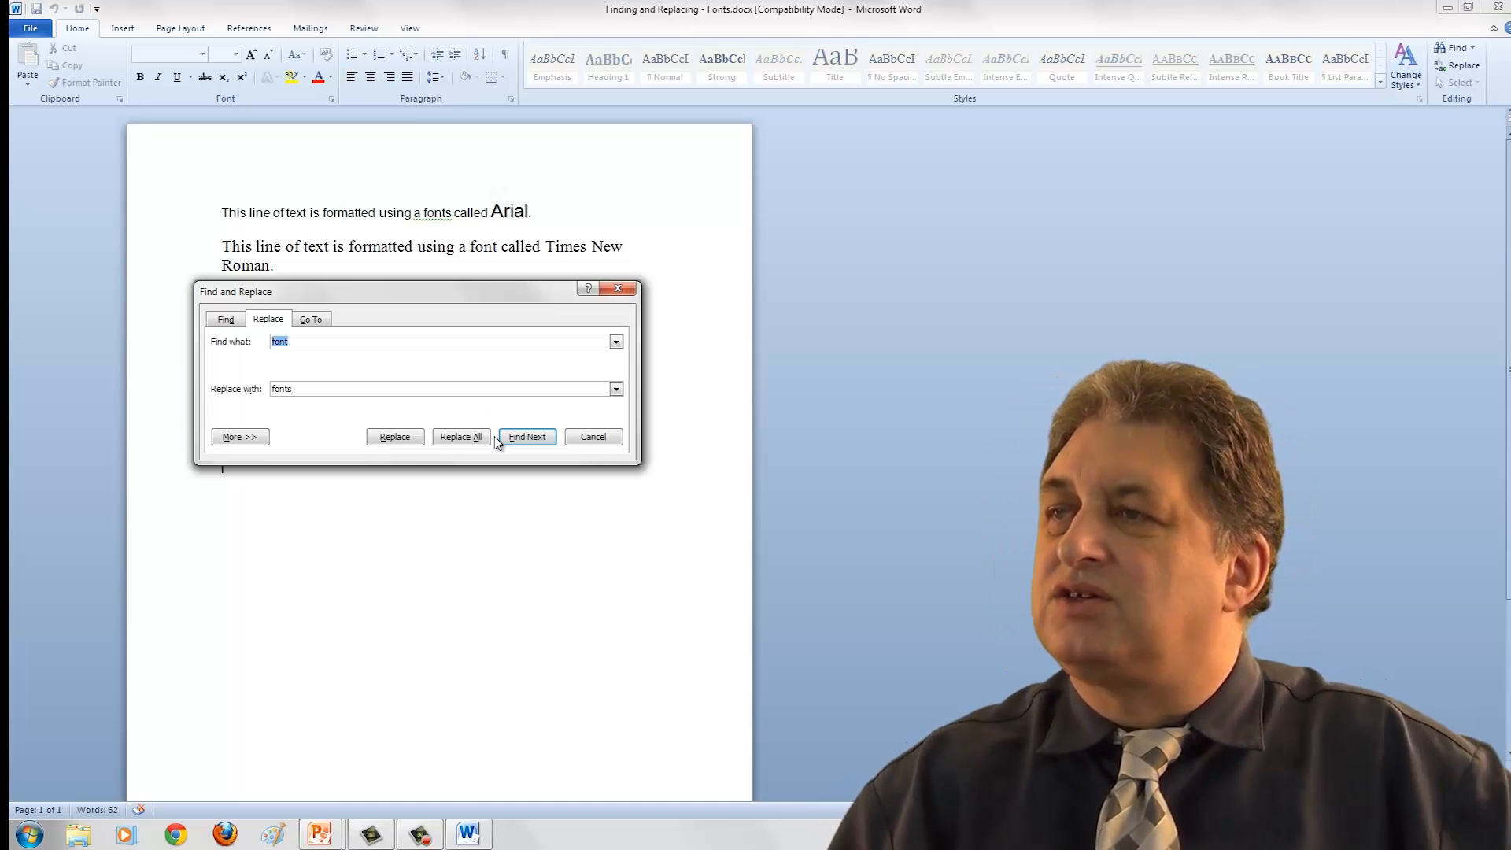
drag(371, 293, 359, 197)
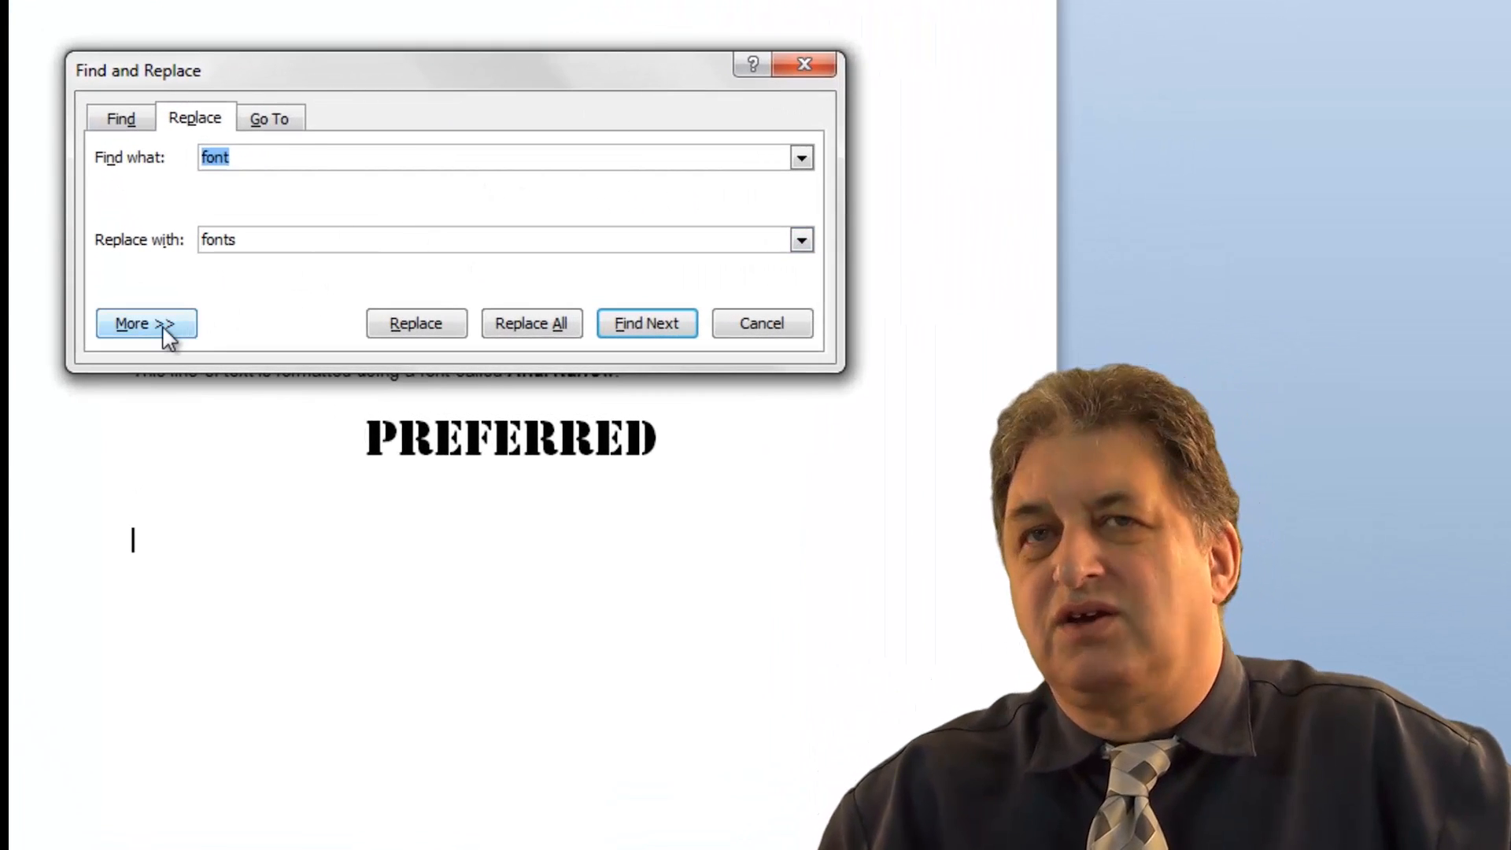
click(163, 324)
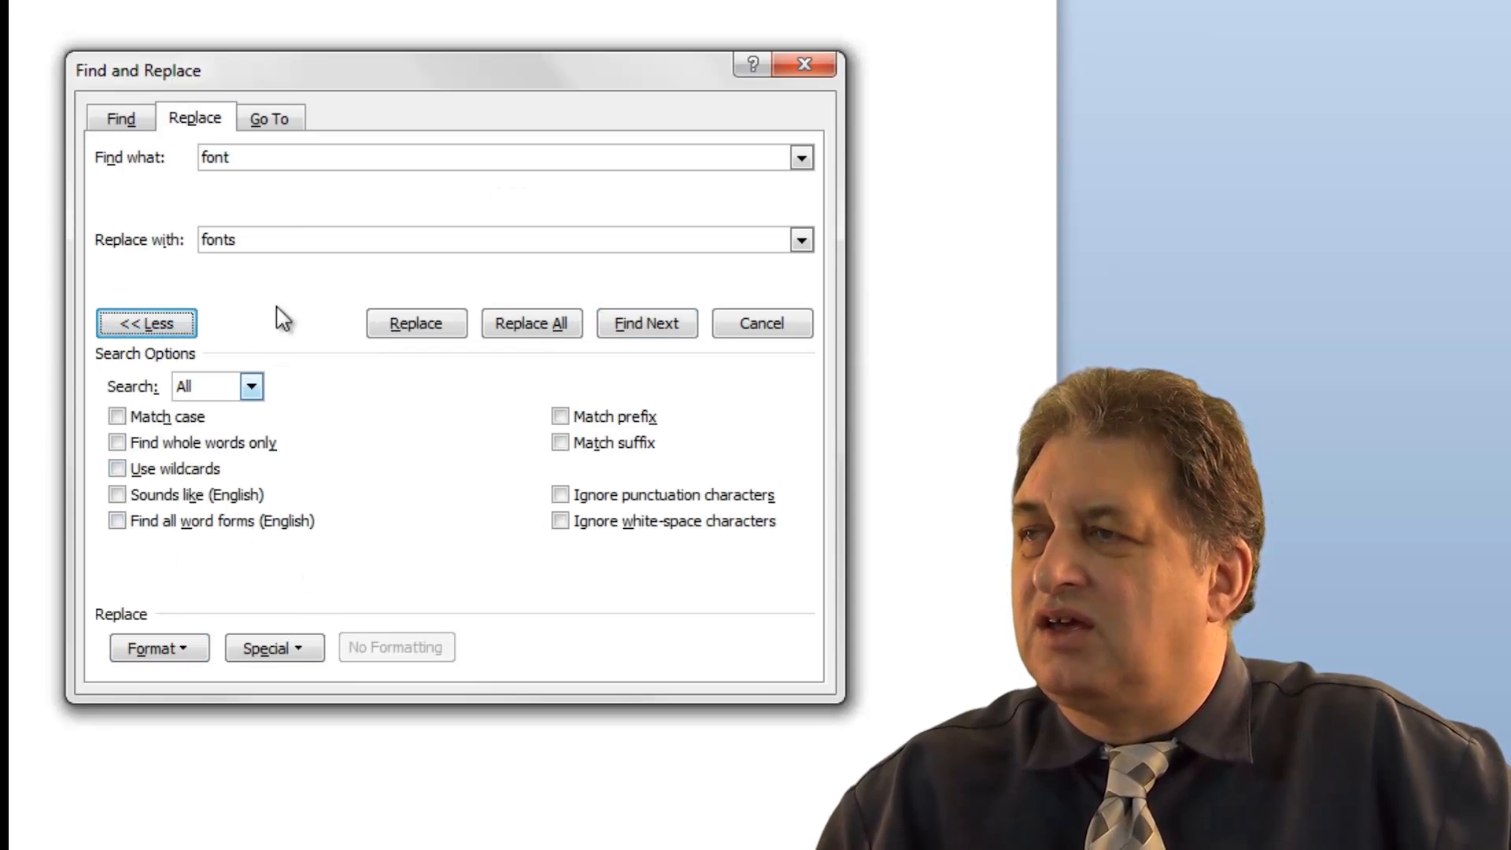
drag(366, 69, 409, 63)
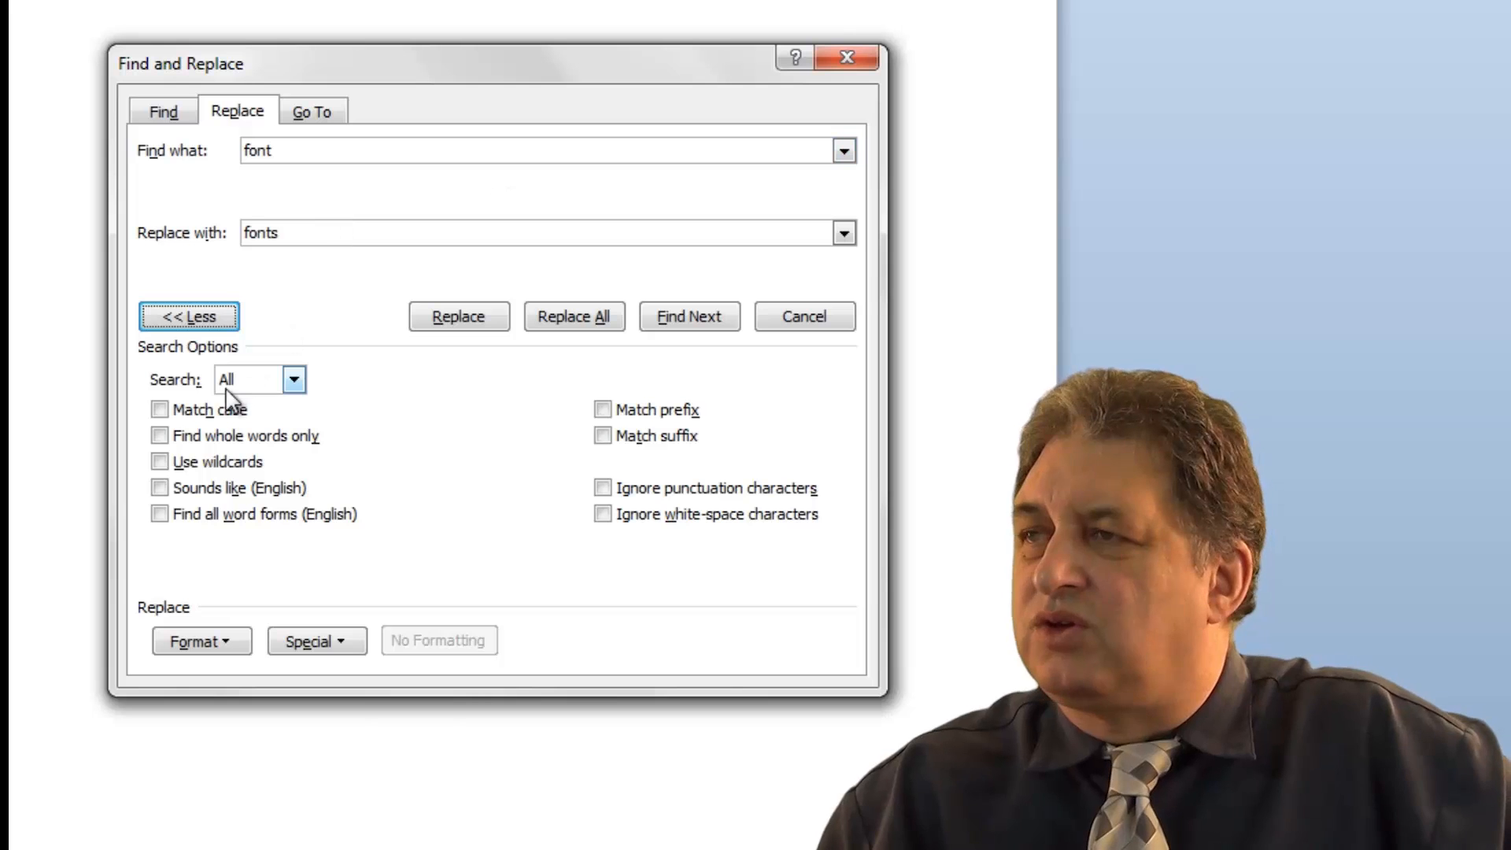
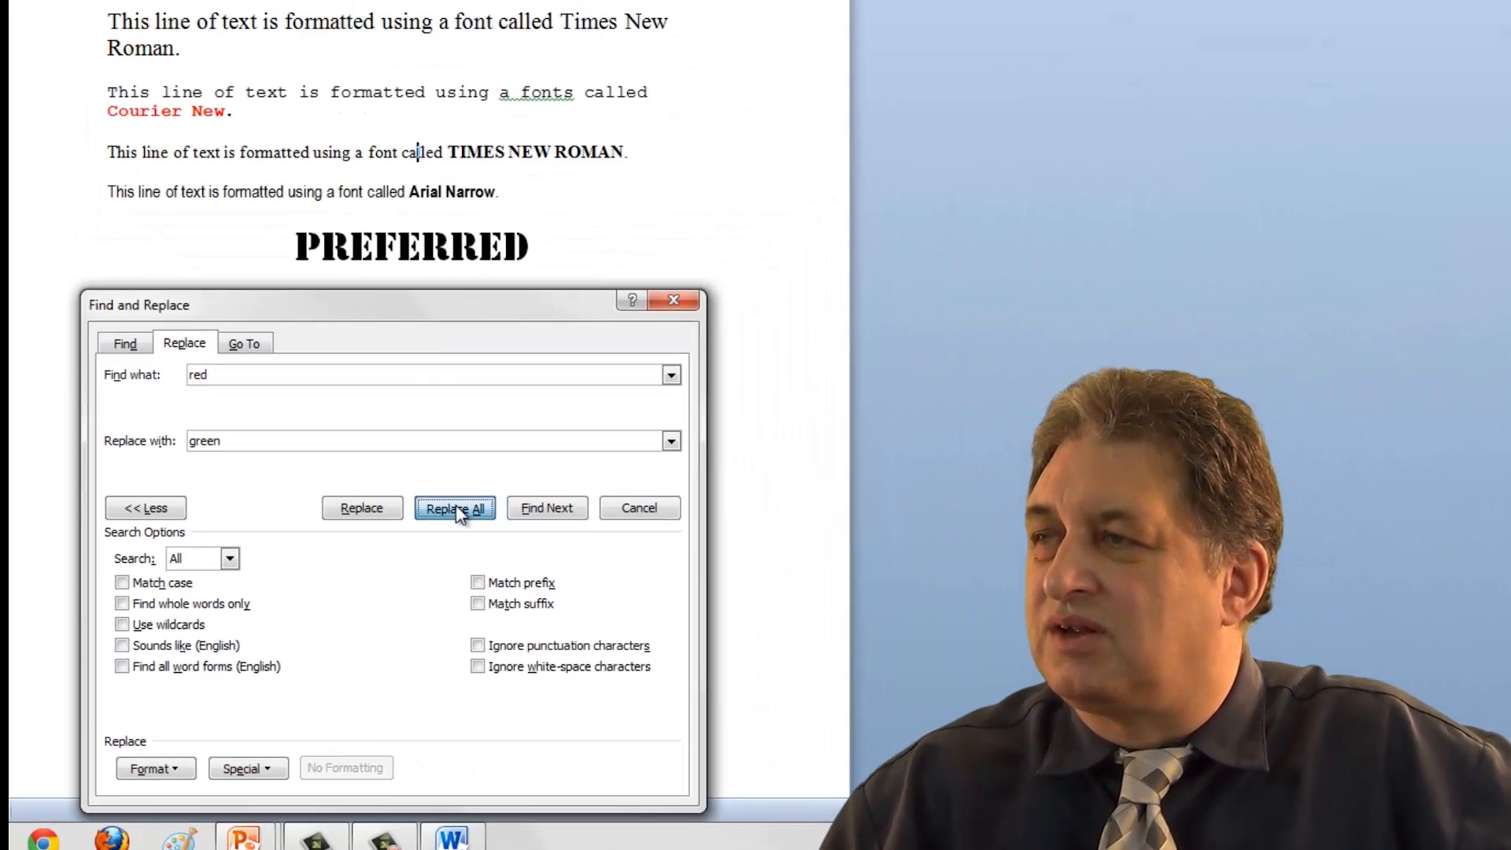
Replace all occurrences of "red" with "green" throughout the document without restricting the match to case or whole words.
click(756, 279)
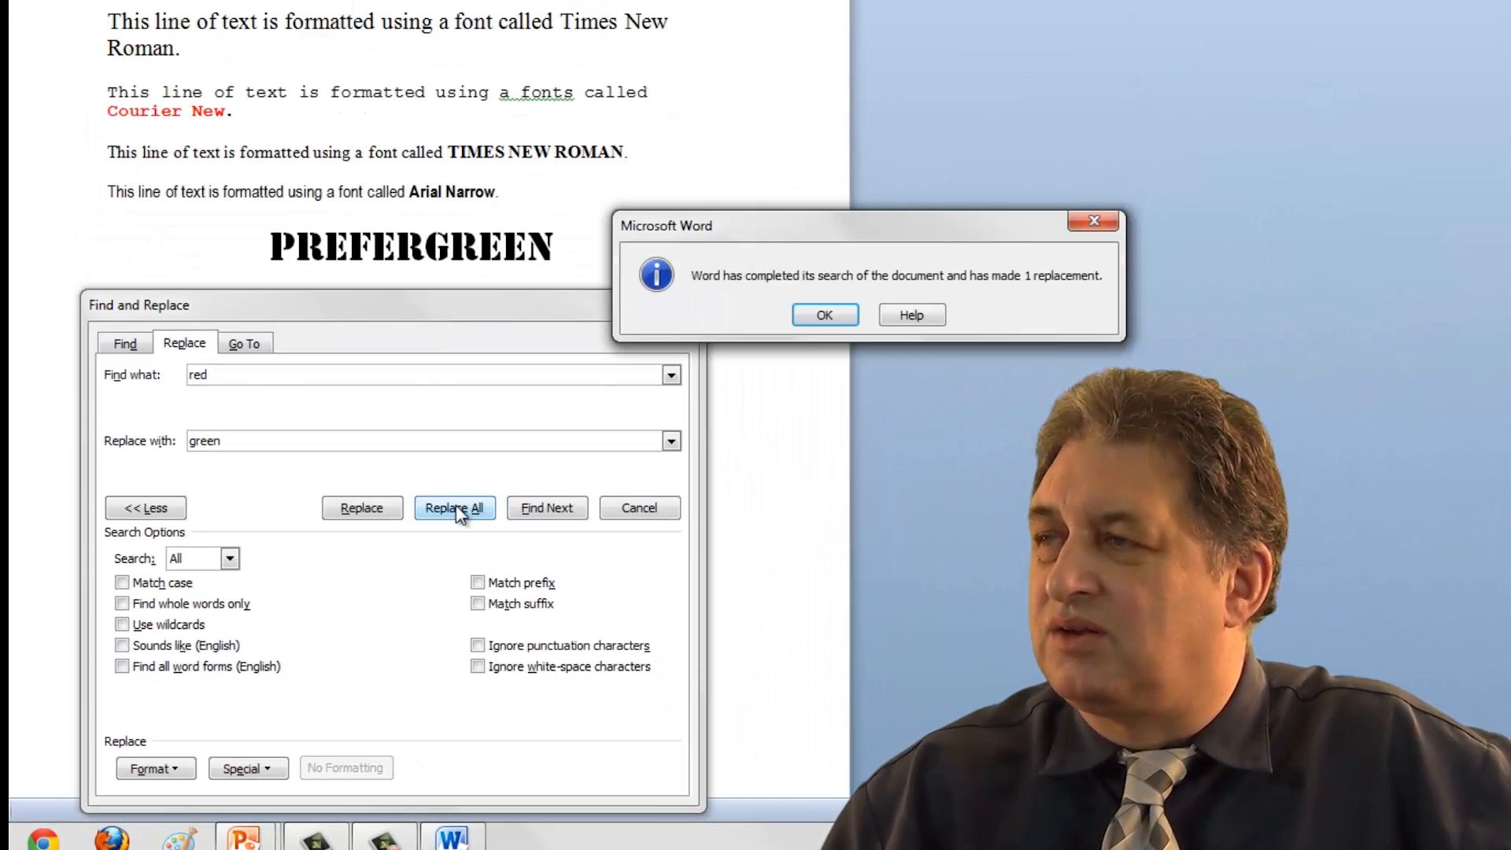
click(821, 314)
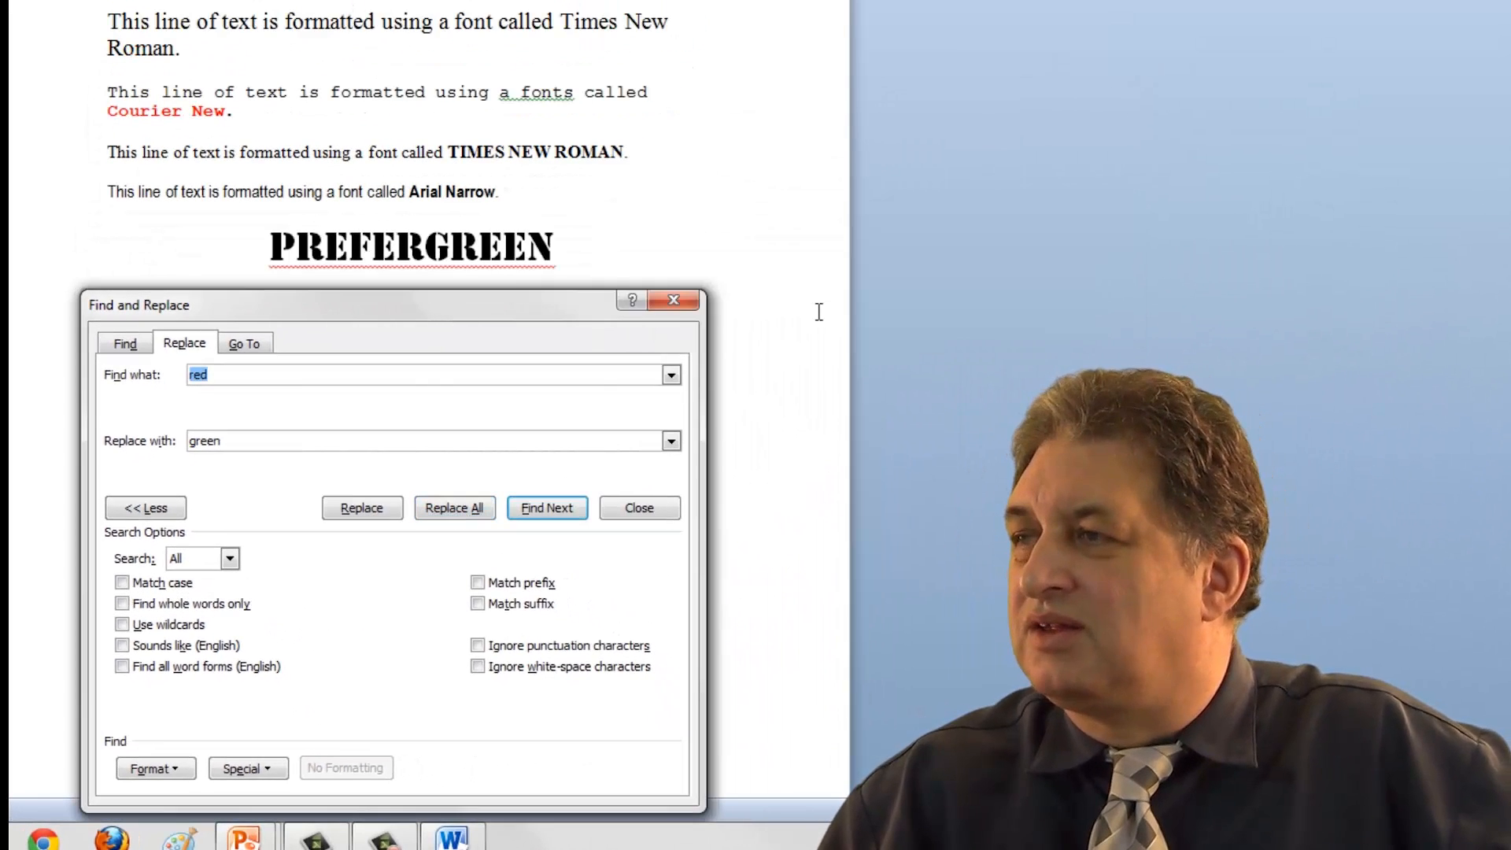
Close Find and Replace and undo the red-to-green replacement in the stencil heading.
click(683, 309)
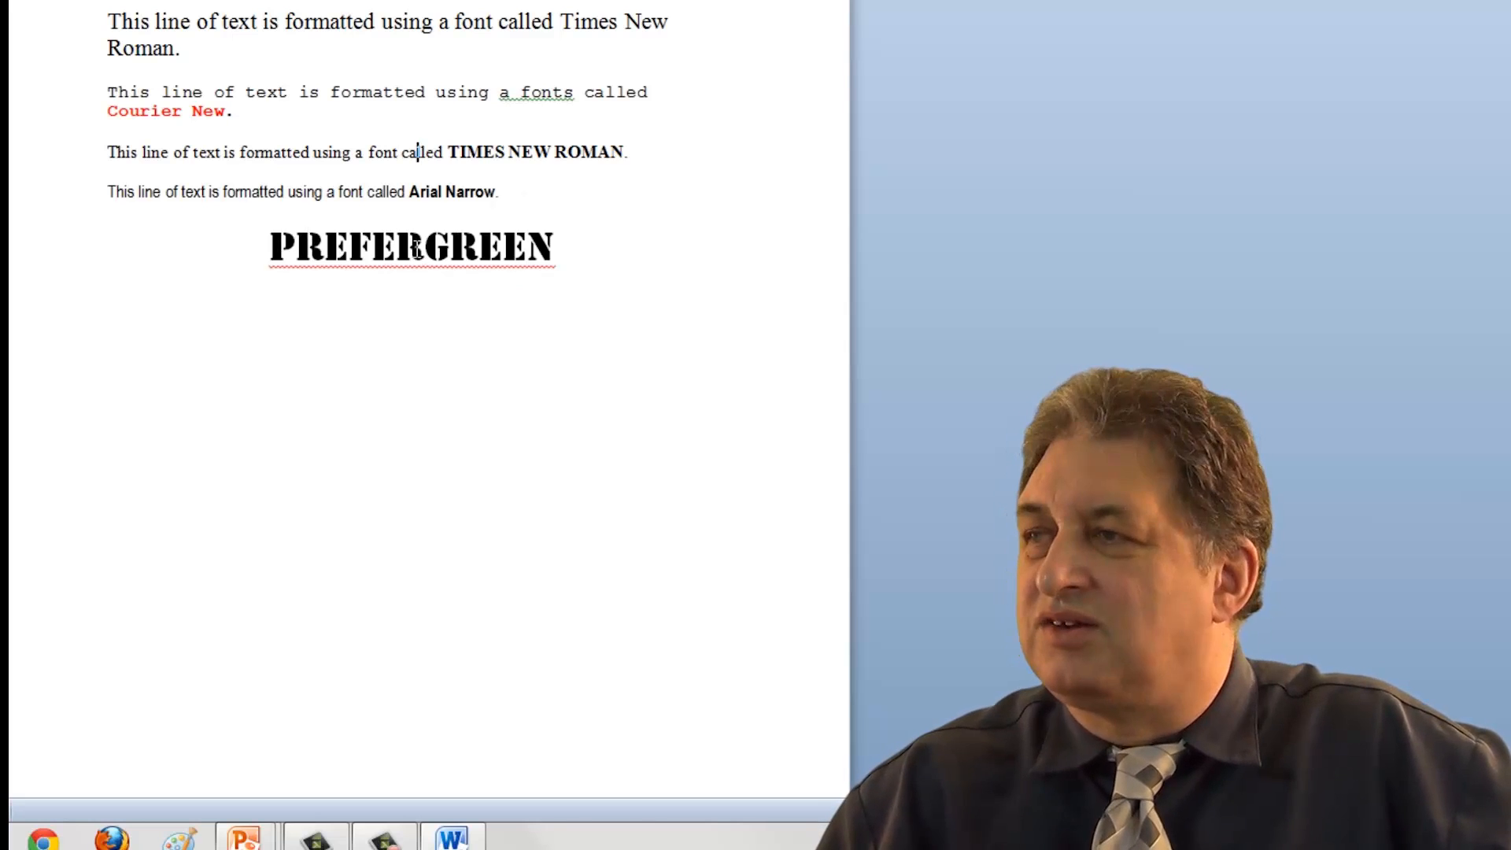
drag(425, 252, 578, 259)
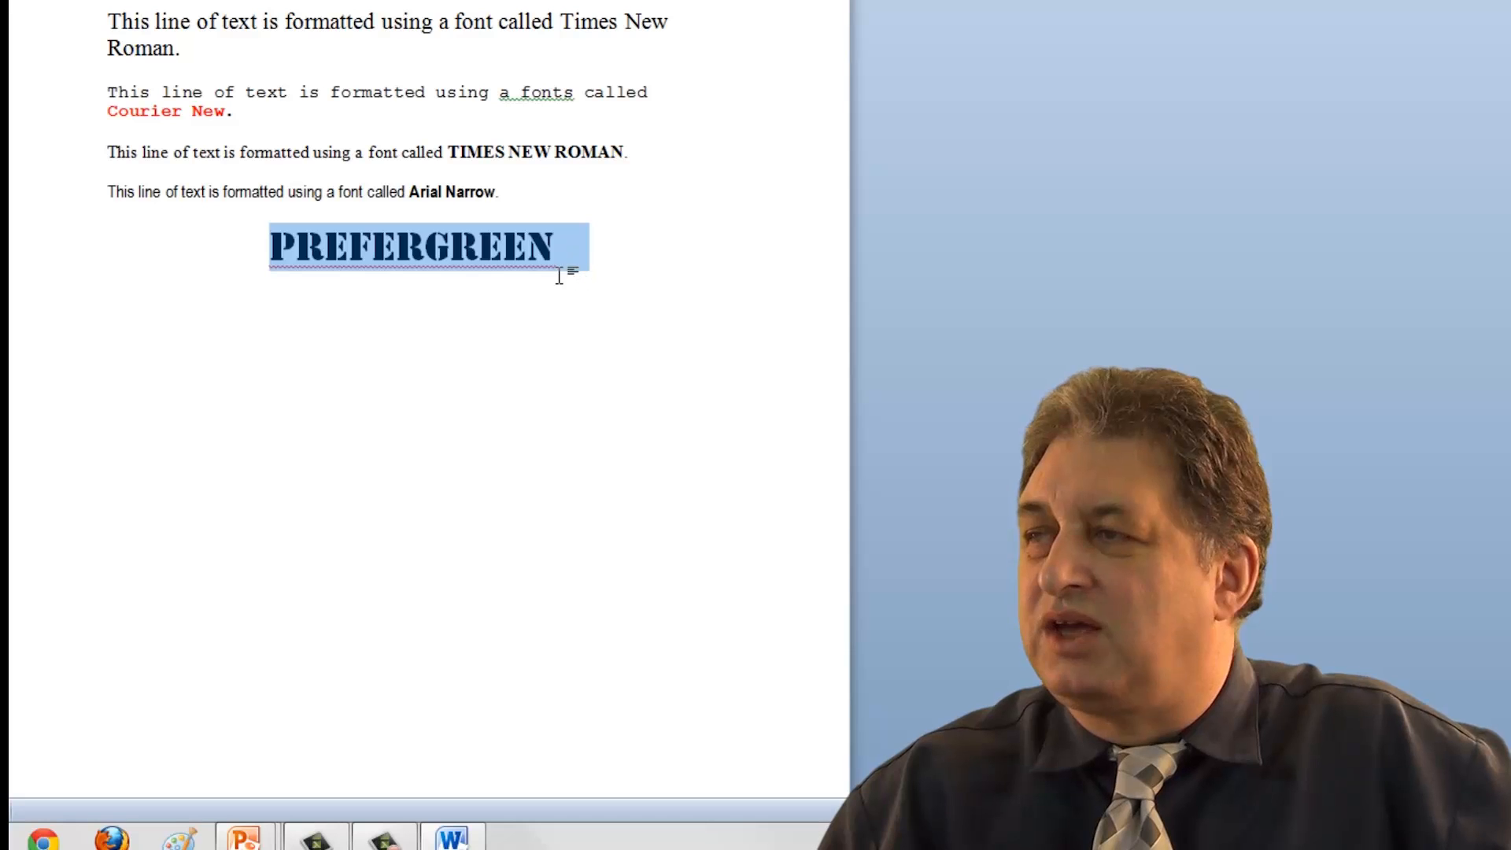
click(524, 296)
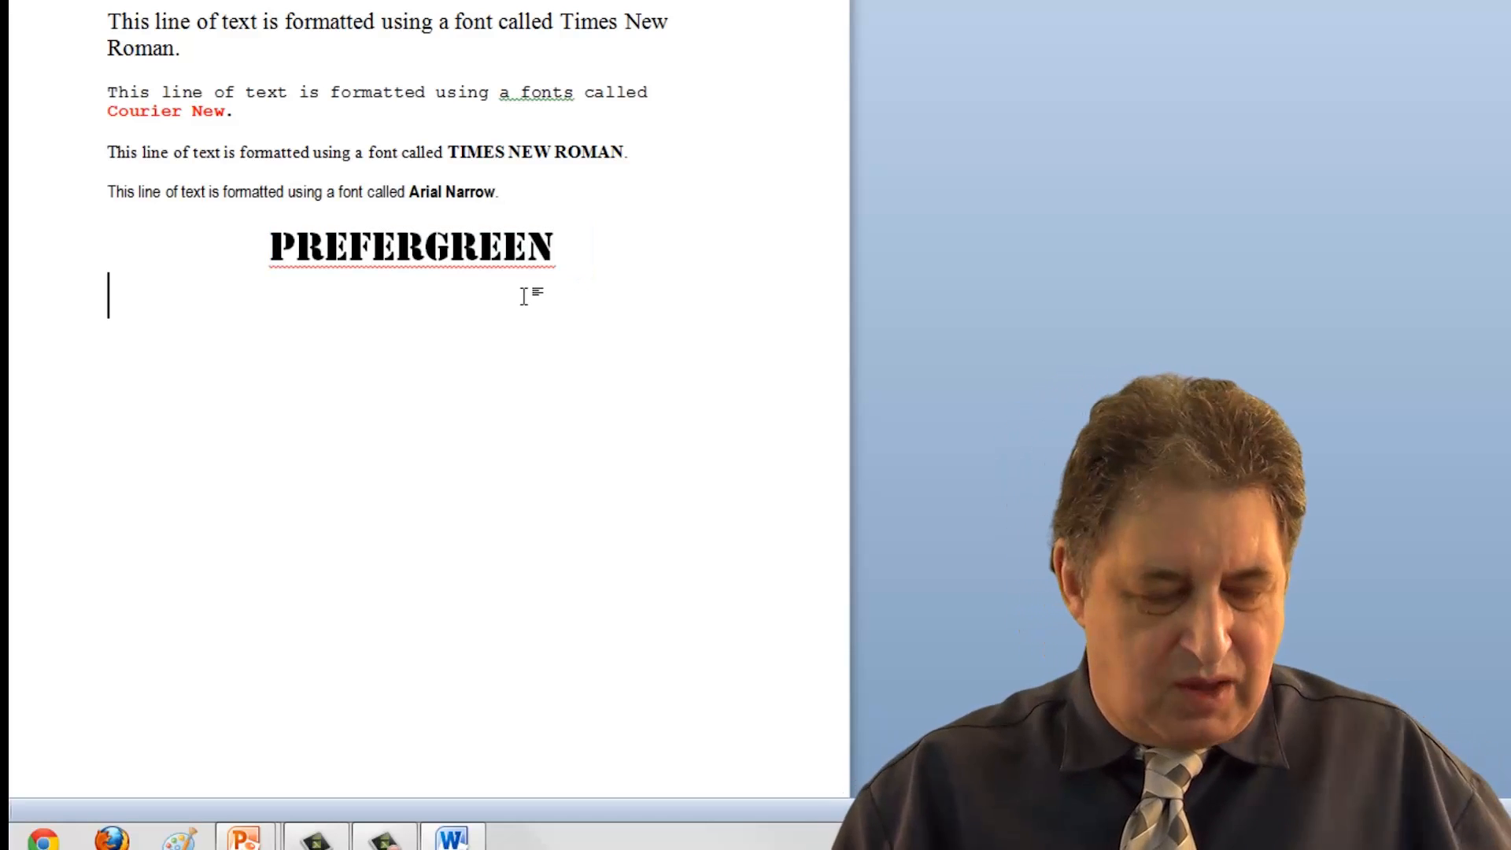
key(ctrl+z)
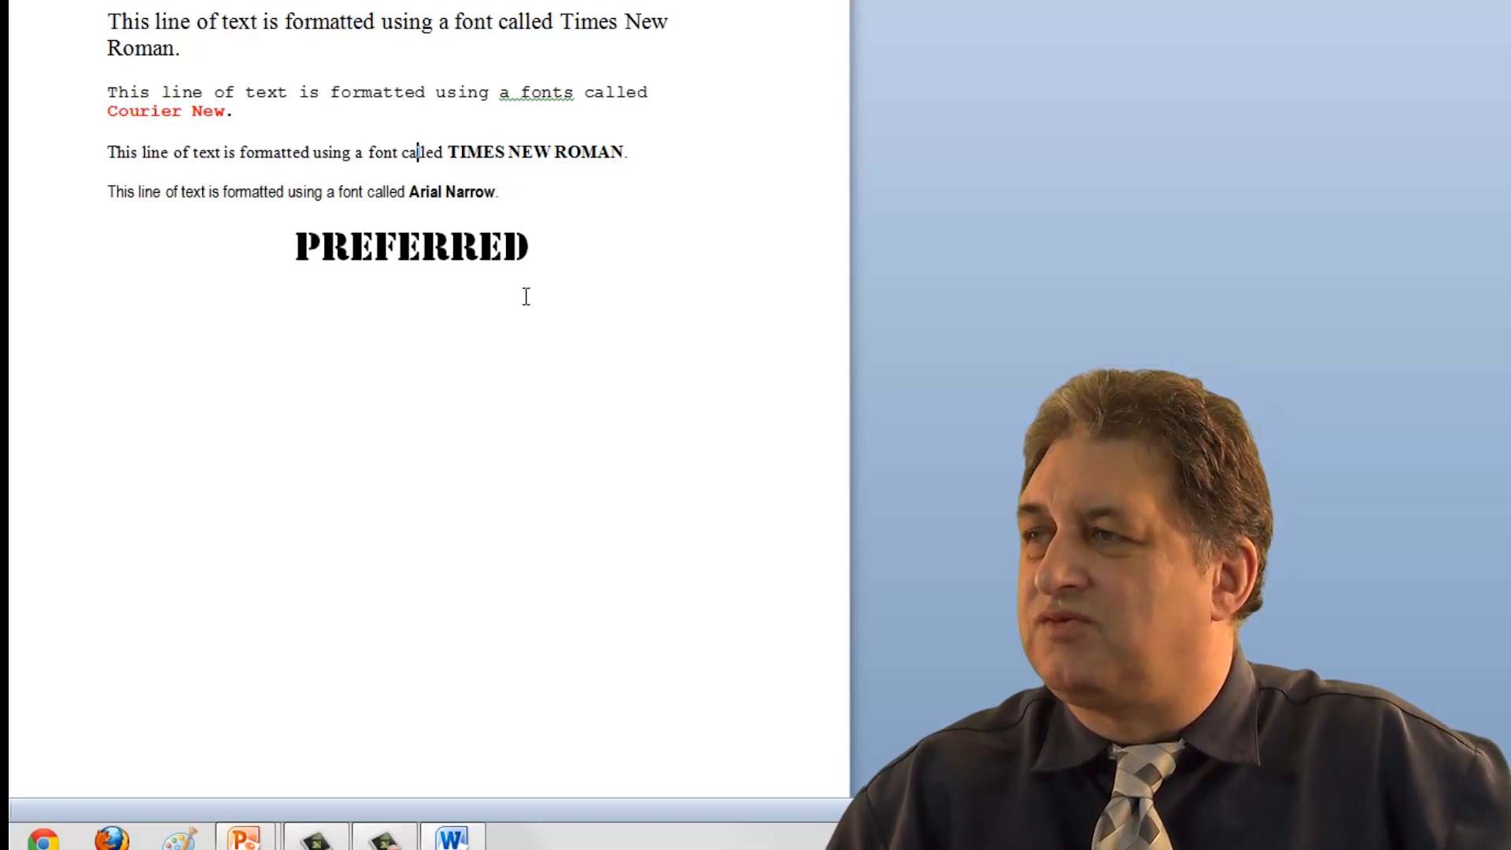
Reopen the replacement of "red" with "green", restrict it to whole words only, and replace all matches in the document.
key(ctrl+h)
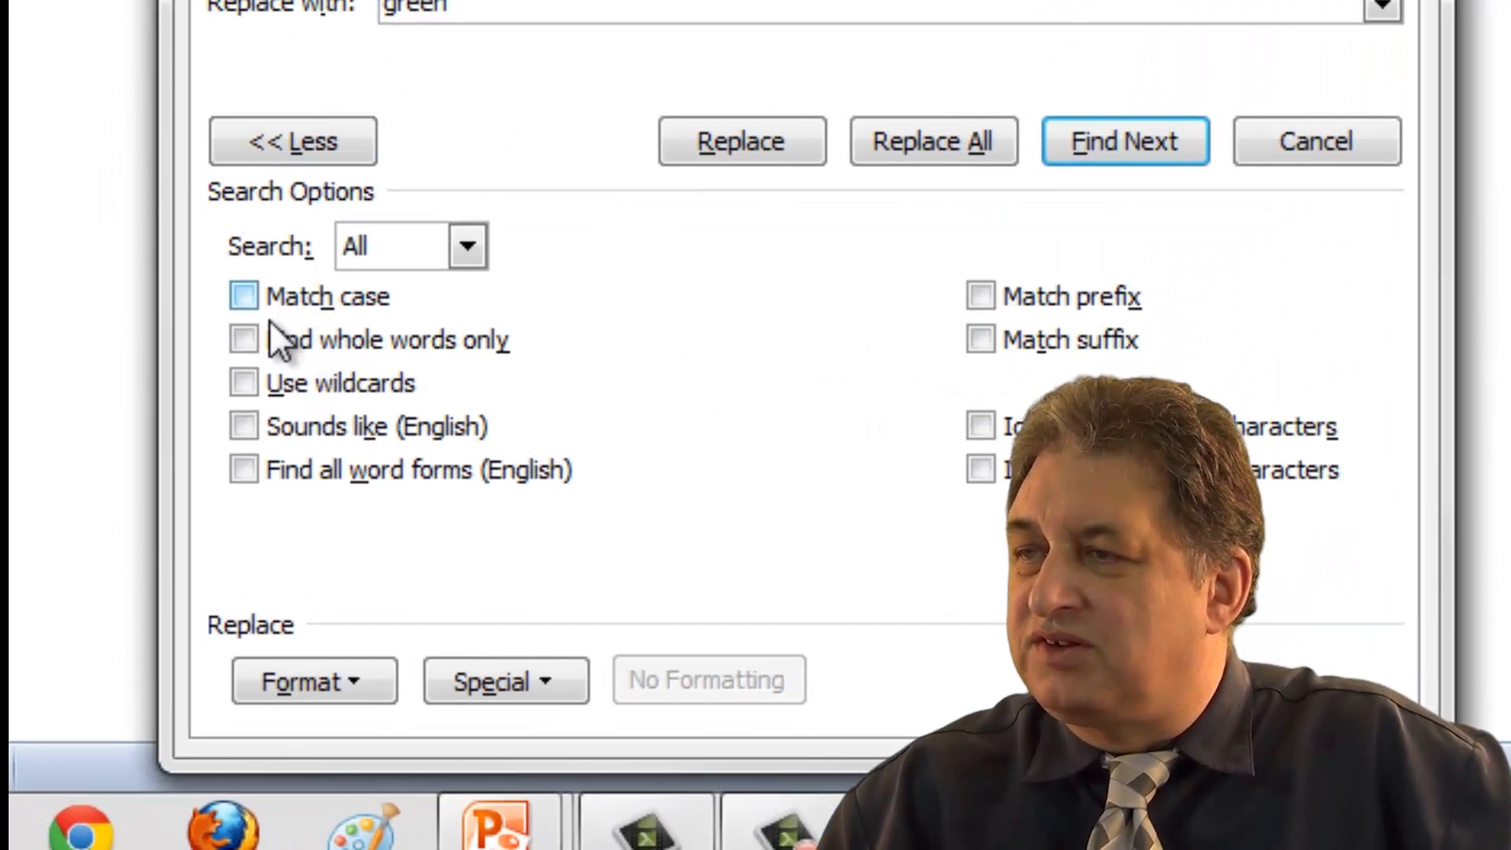
click(244, 341)
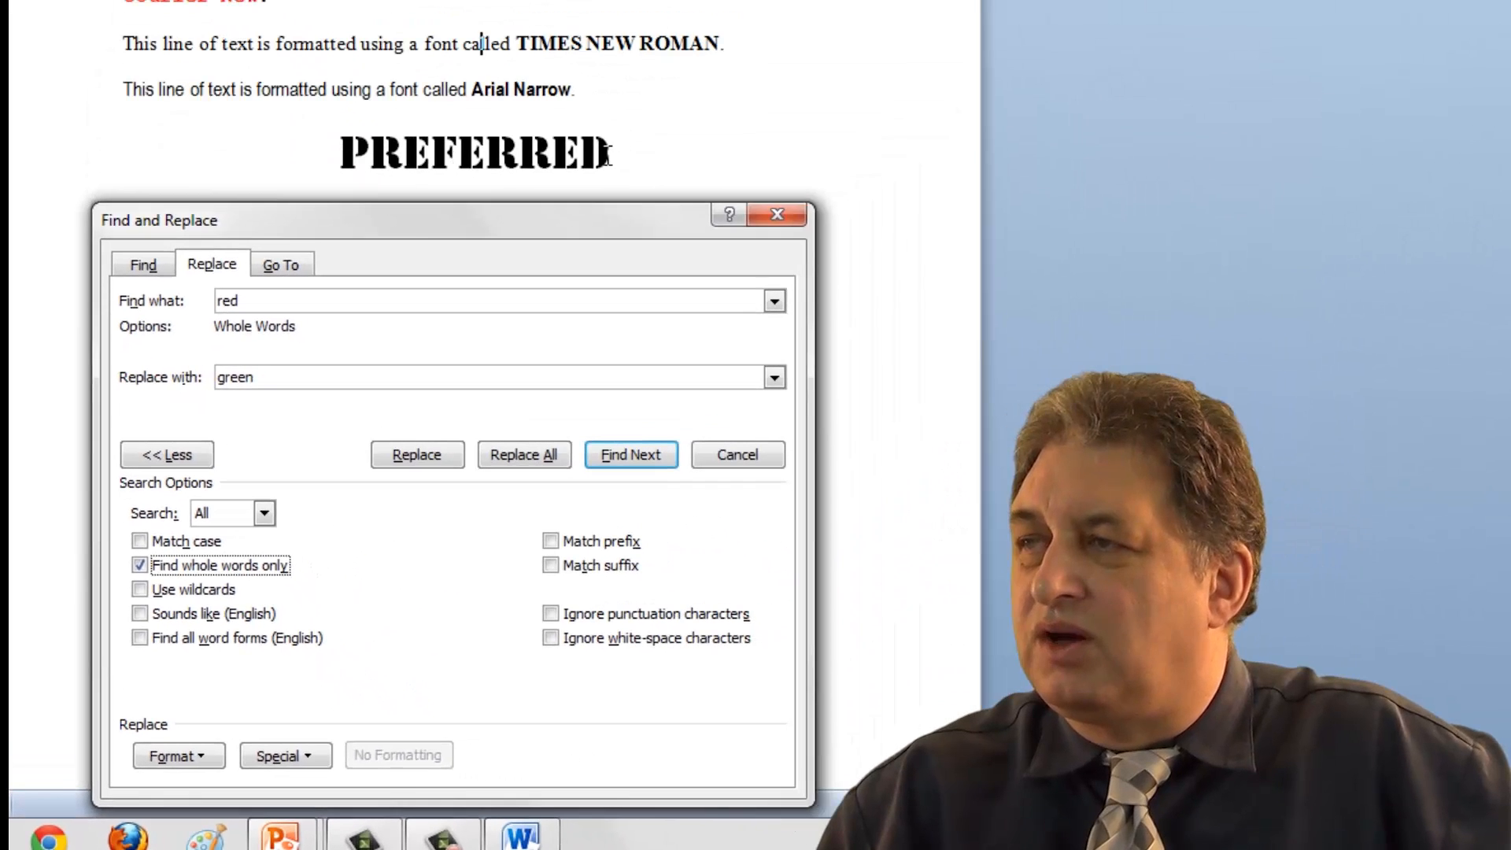
drag(519, 153, 625, 151)
click(651, 158)
click(558, 214)
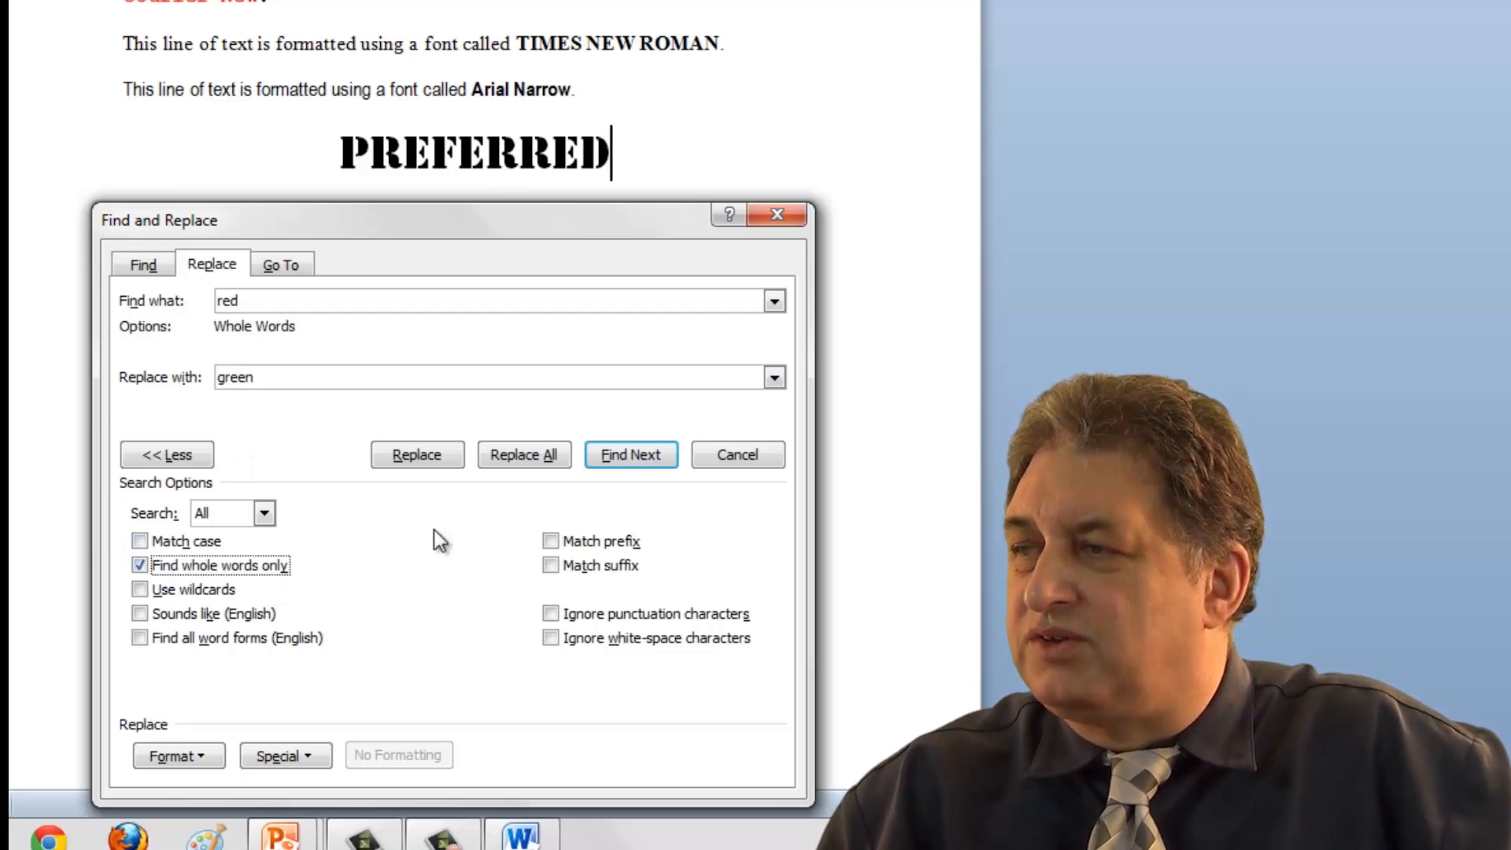
click(522, 453)
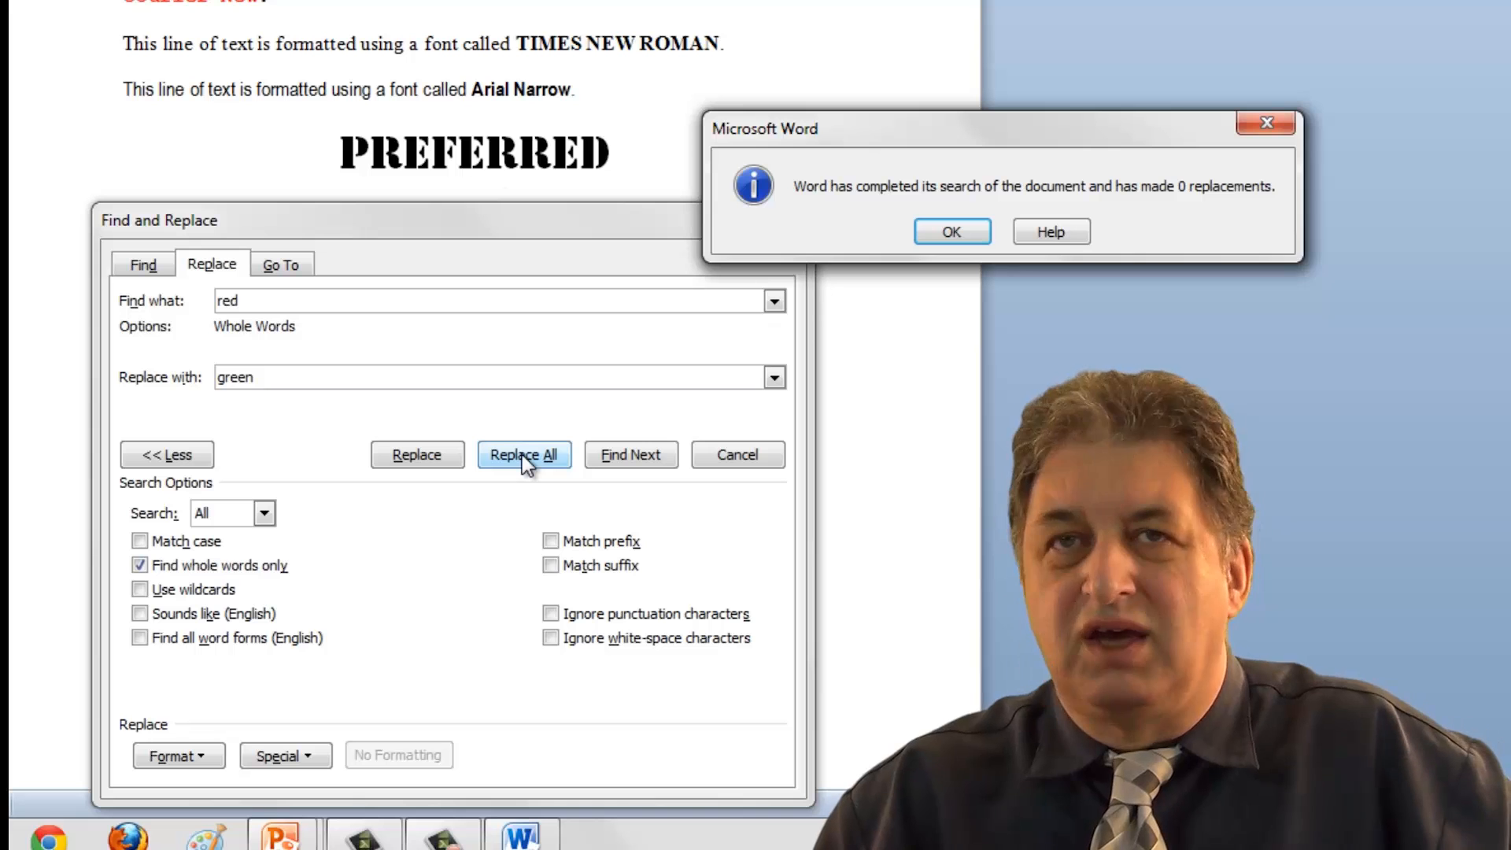
click(952, 232)
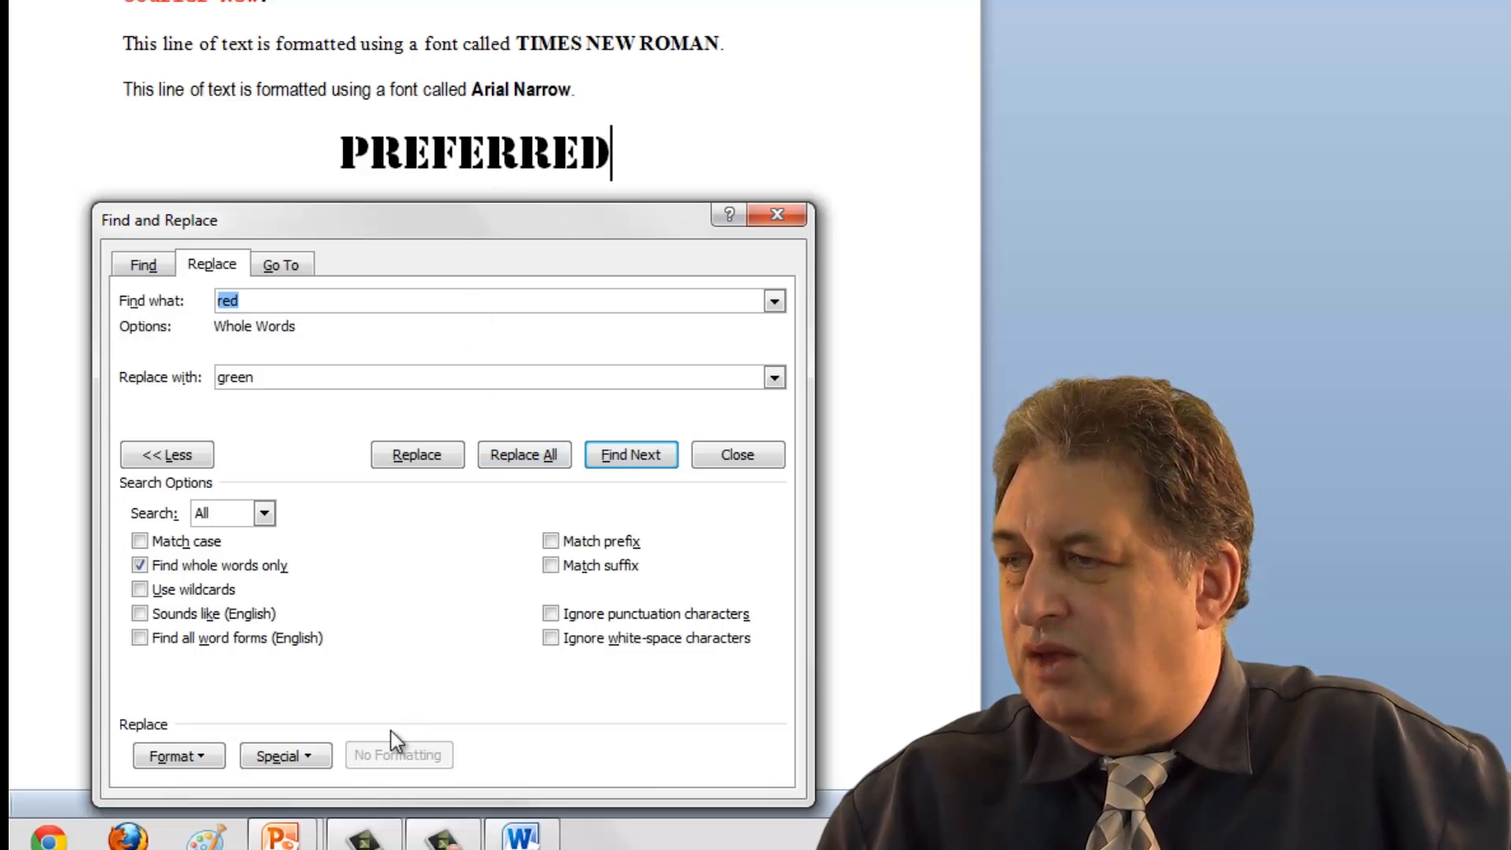
View the font formatting criteria available for the search text, cancel them unchanged, and close Find and Replace.
drag(483, 224, 485, 0)
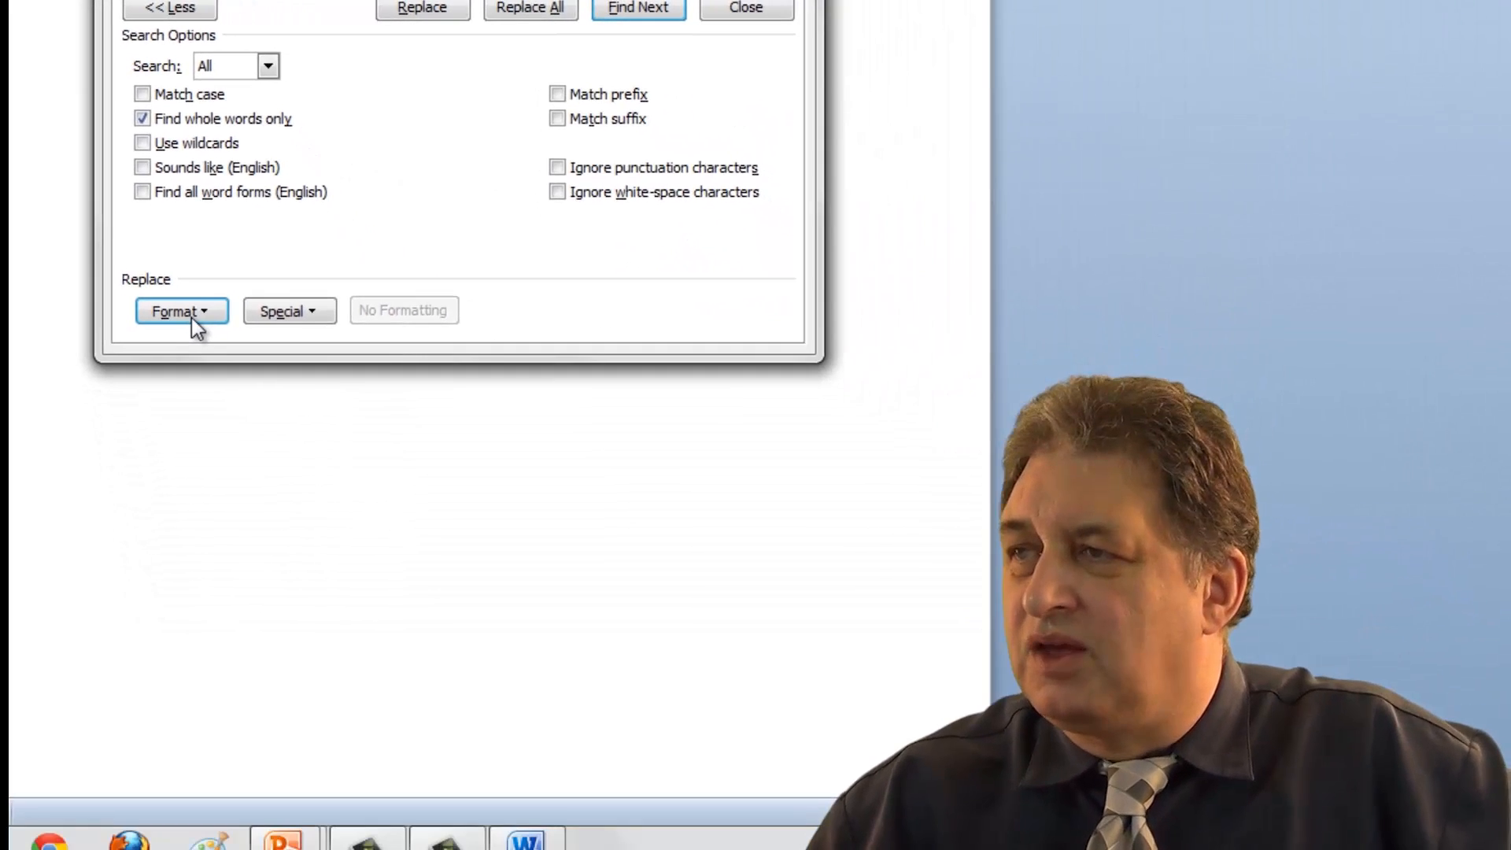
click(181, 312)
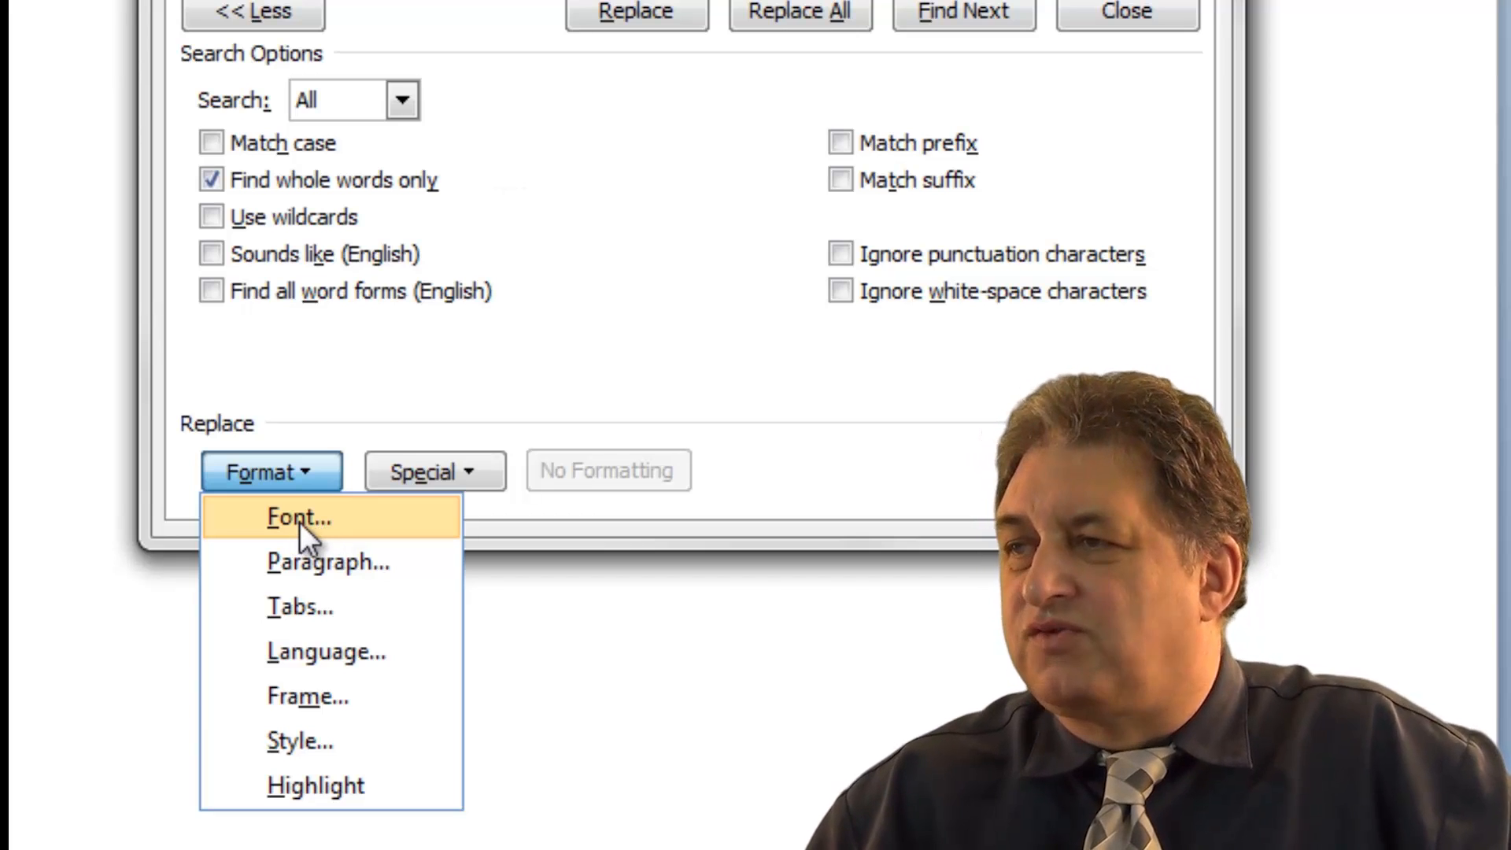
click(315, 521)
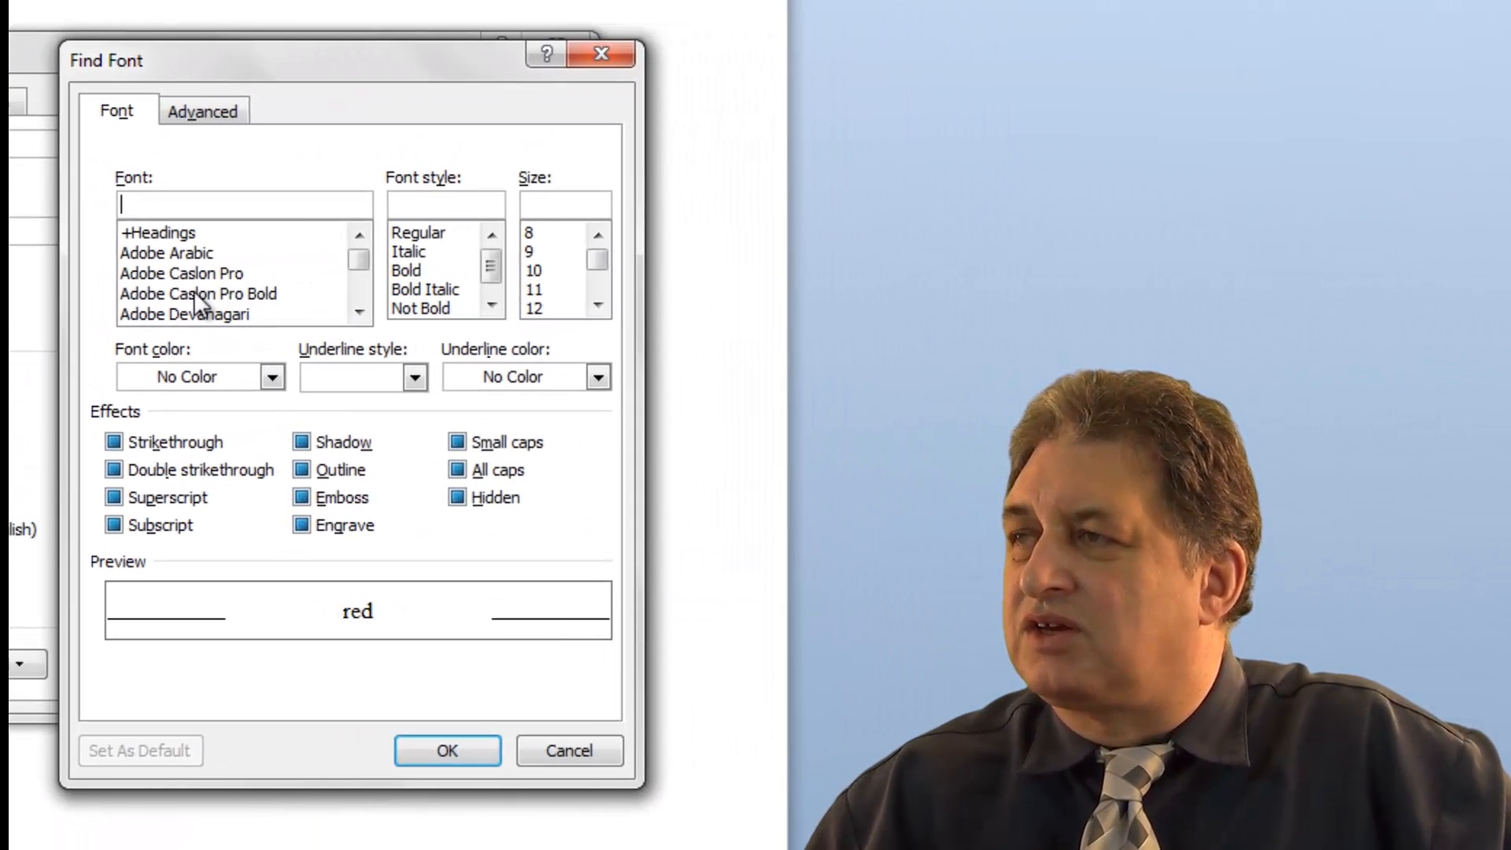
click(556, 753)
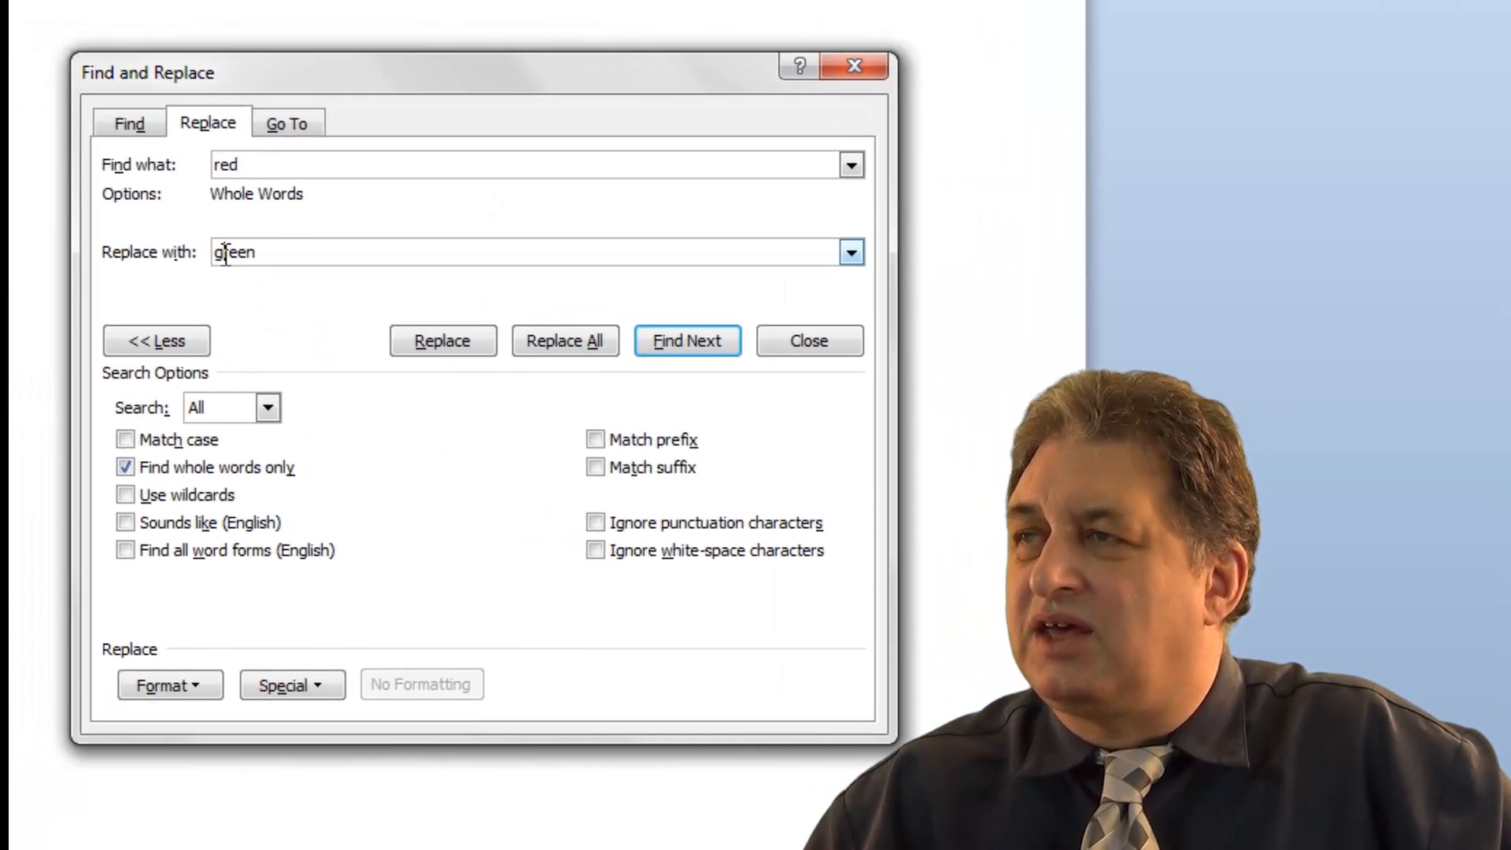
click(181, 683)
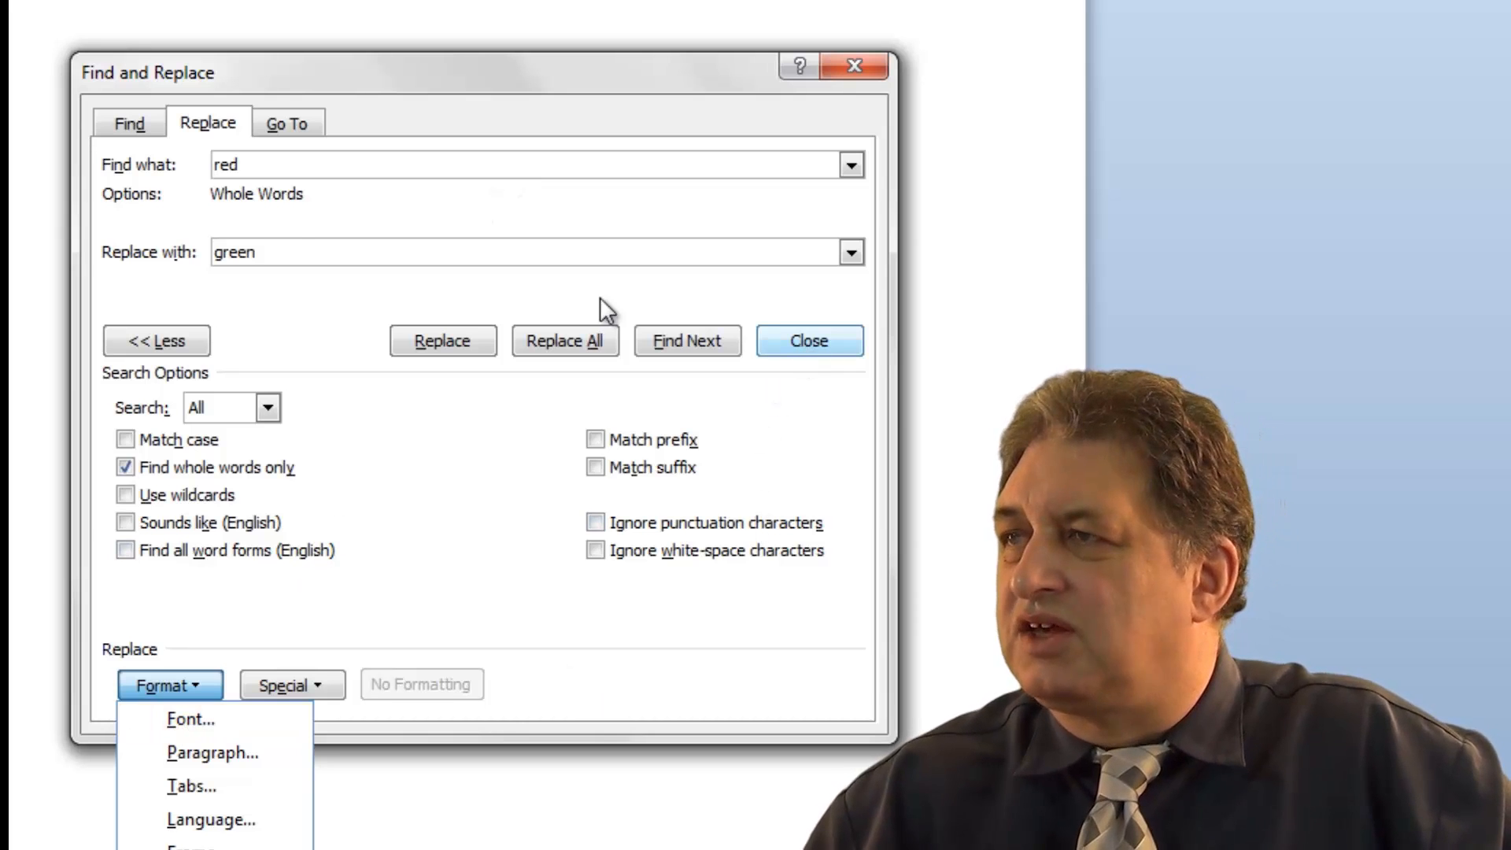
click(833, 347)
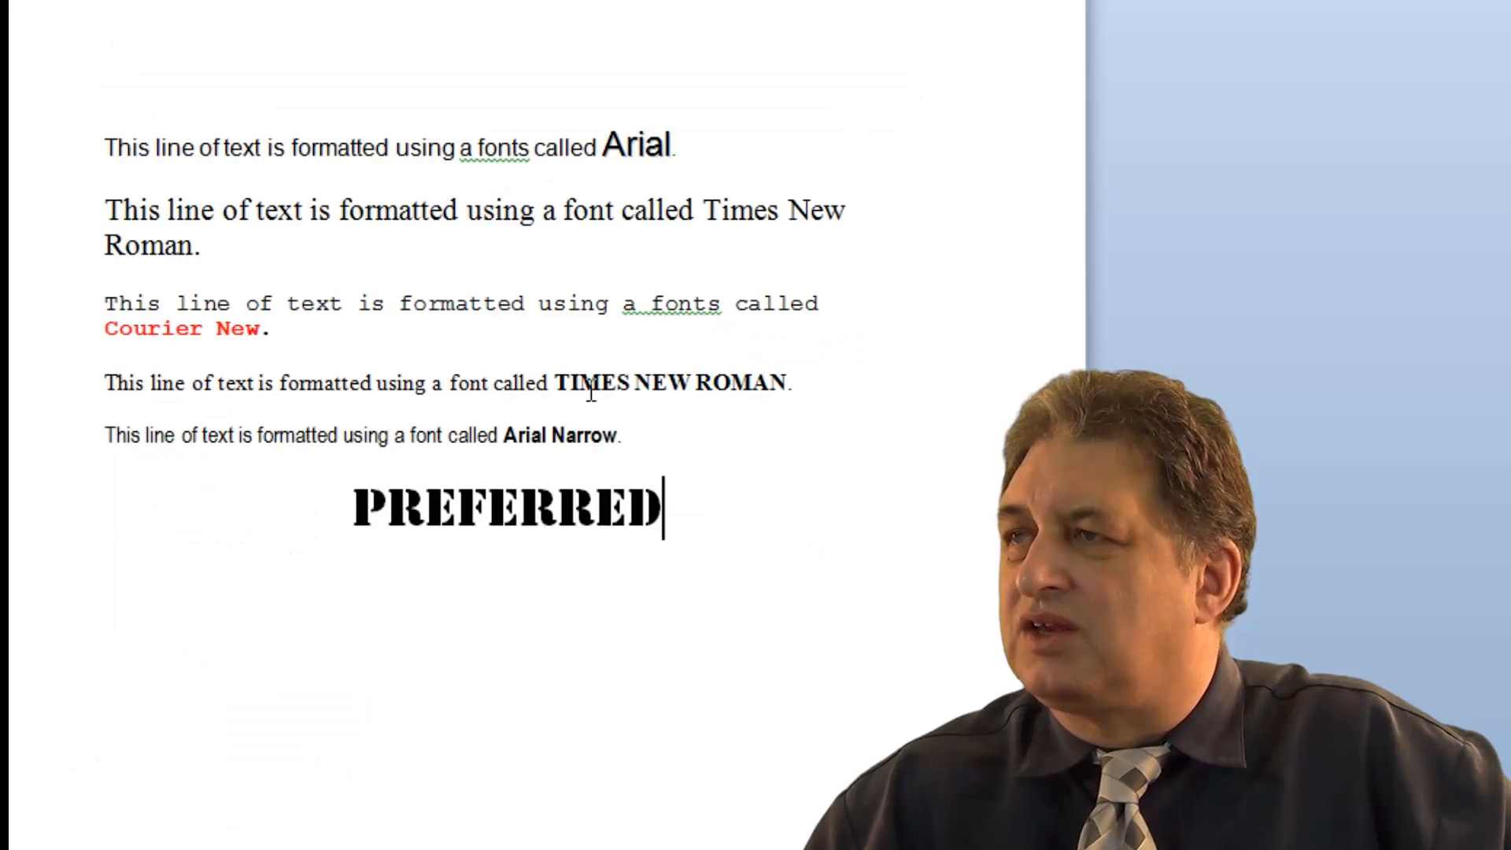
Check the font name and size of each line, from the Arial line down to the PREFERRED heading.
click(316, 222)
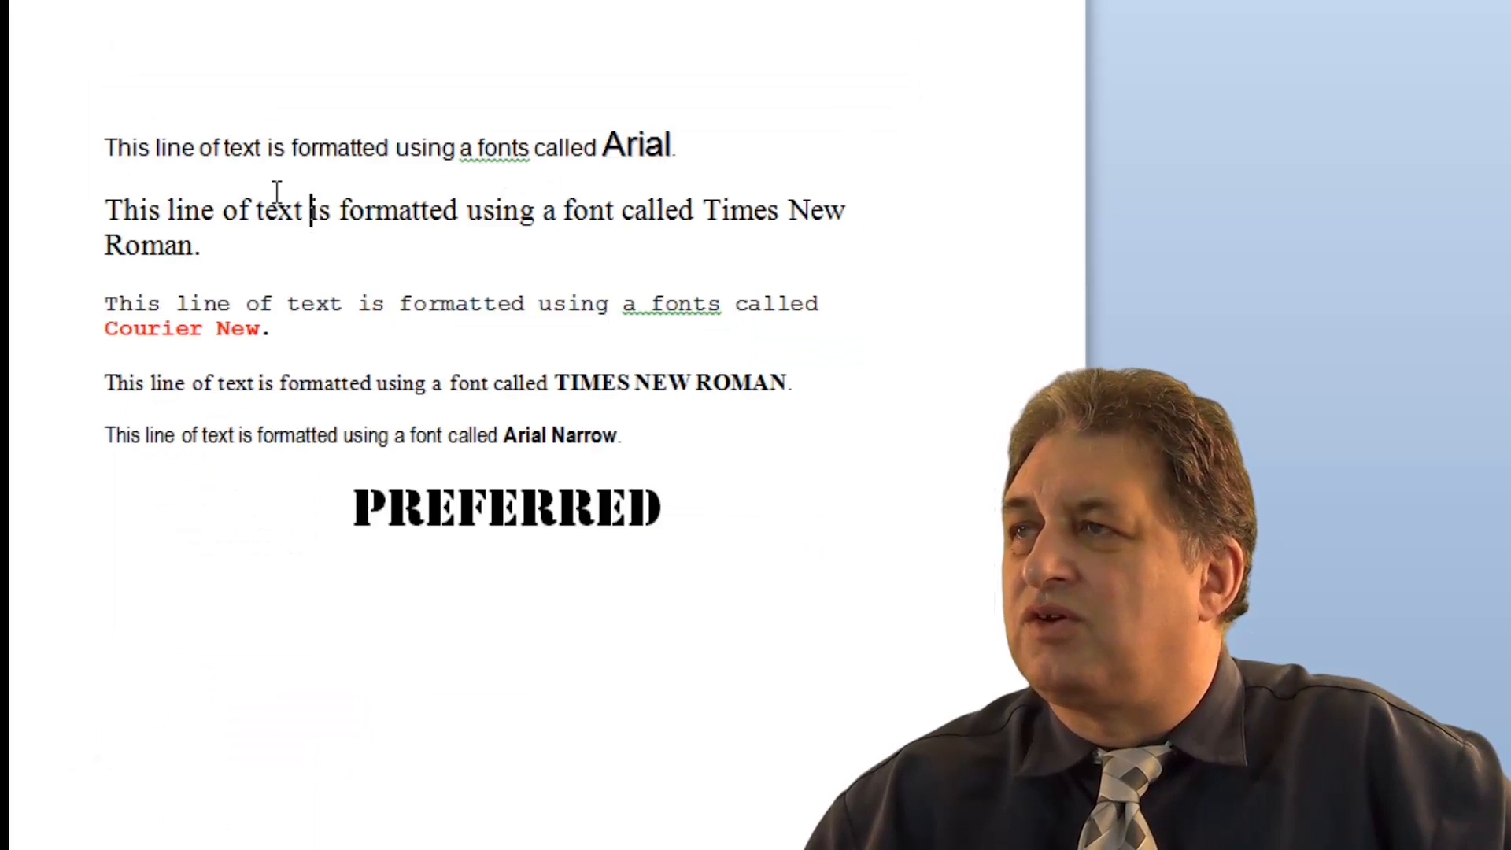
click(233, 146)
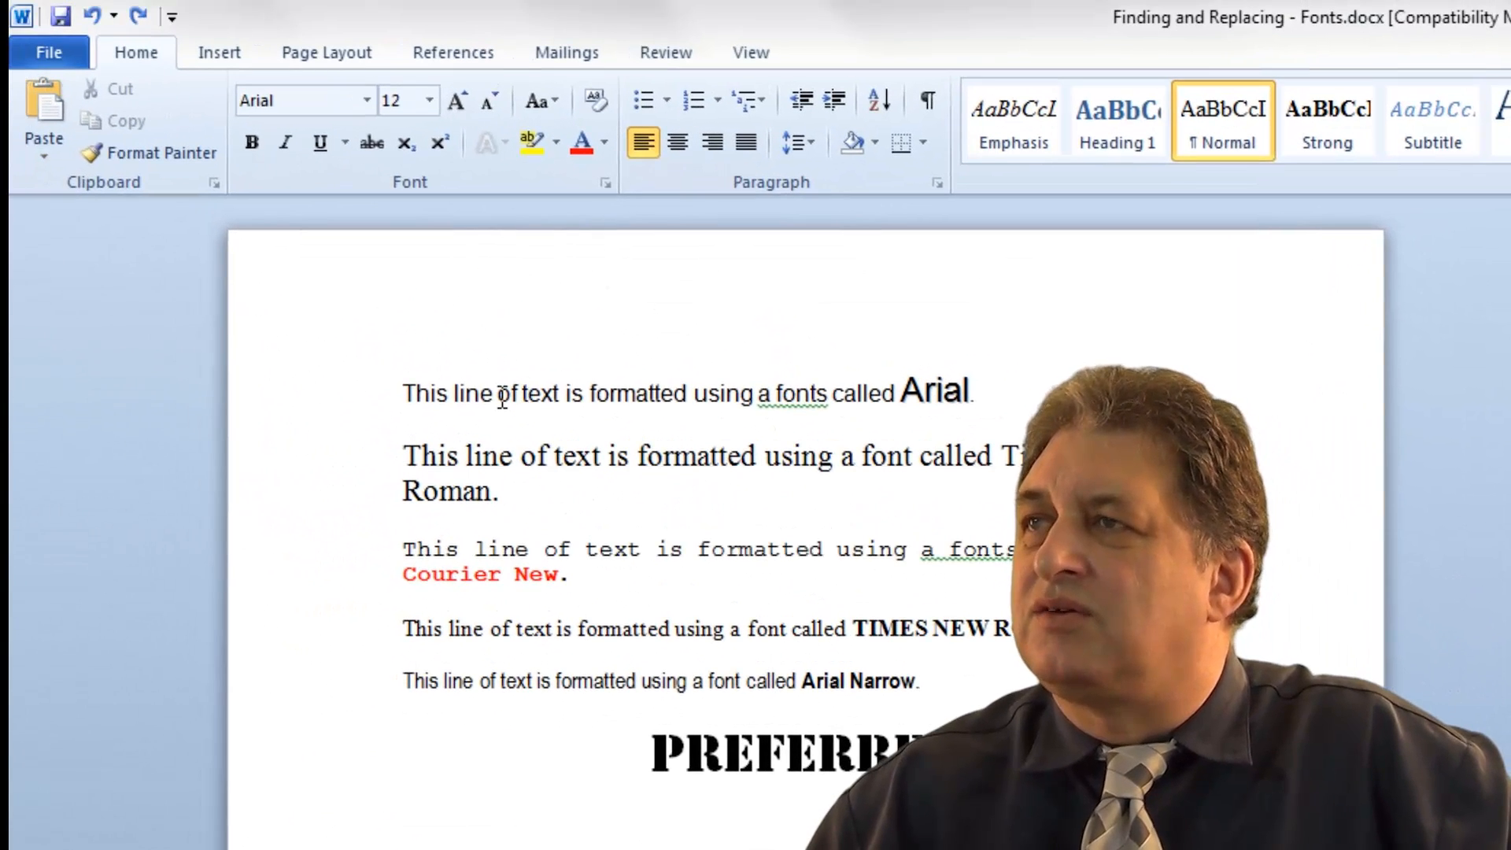
click(460, 471)
click(473, 549)
click(474, 630)
click(465, 681)
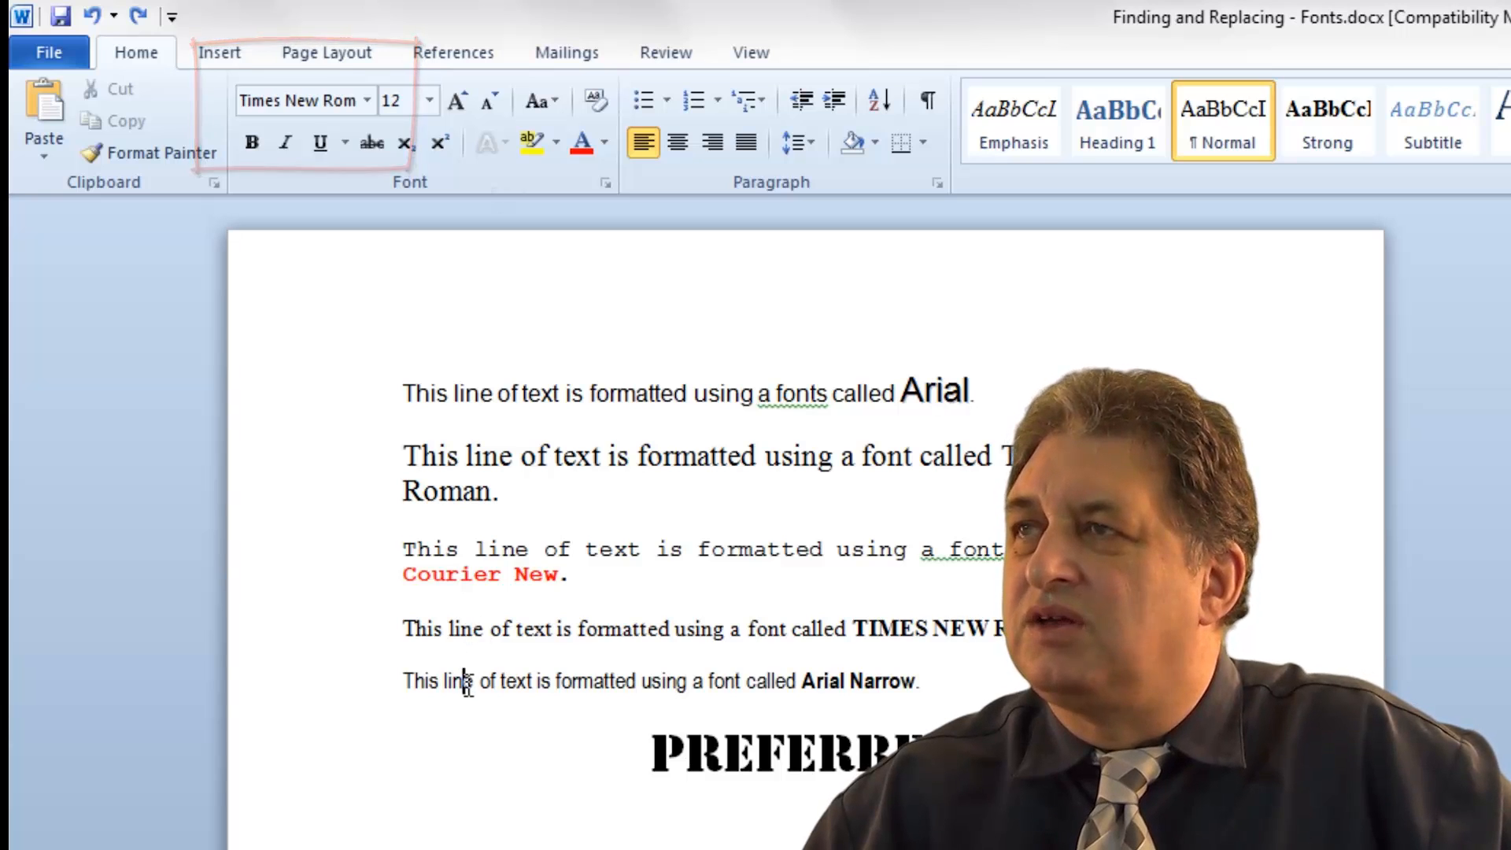
click(735, 768)
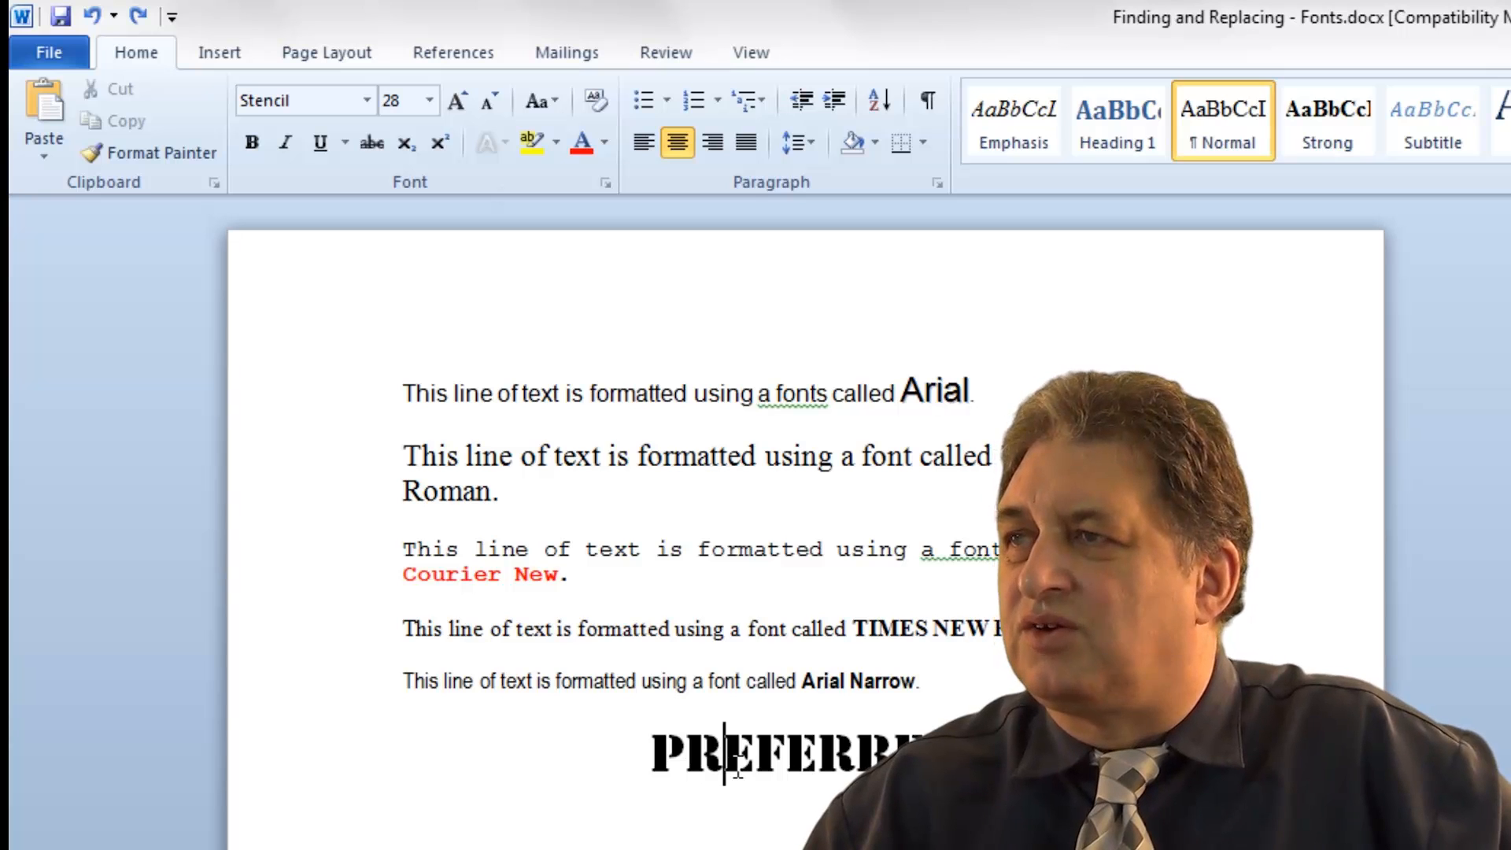
Compare the font and size of the two Times New Roman lines, including the font name ending the first one.
click(440, 455)
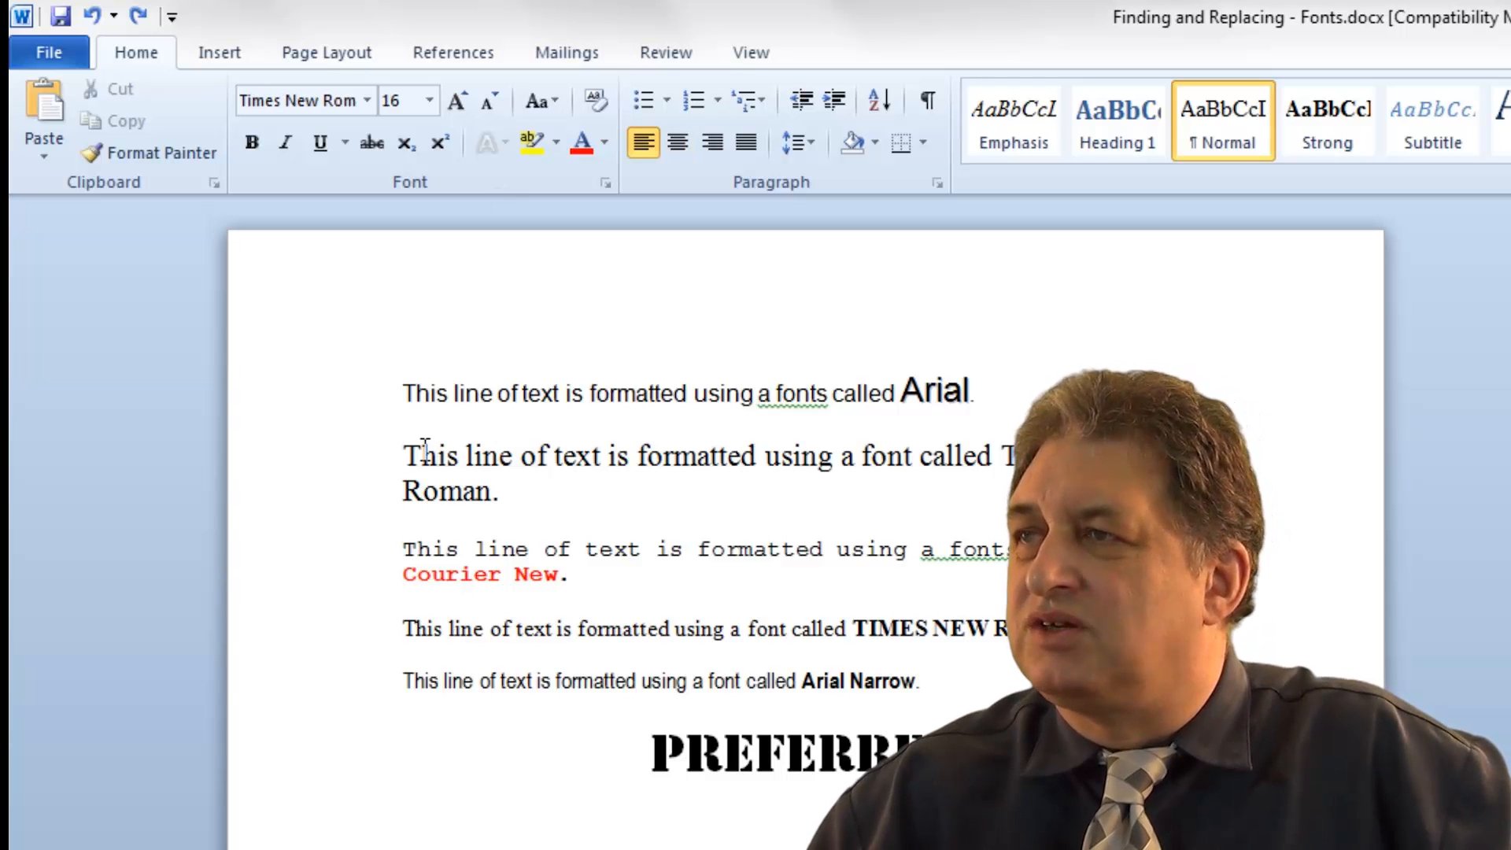
click(331, 464)
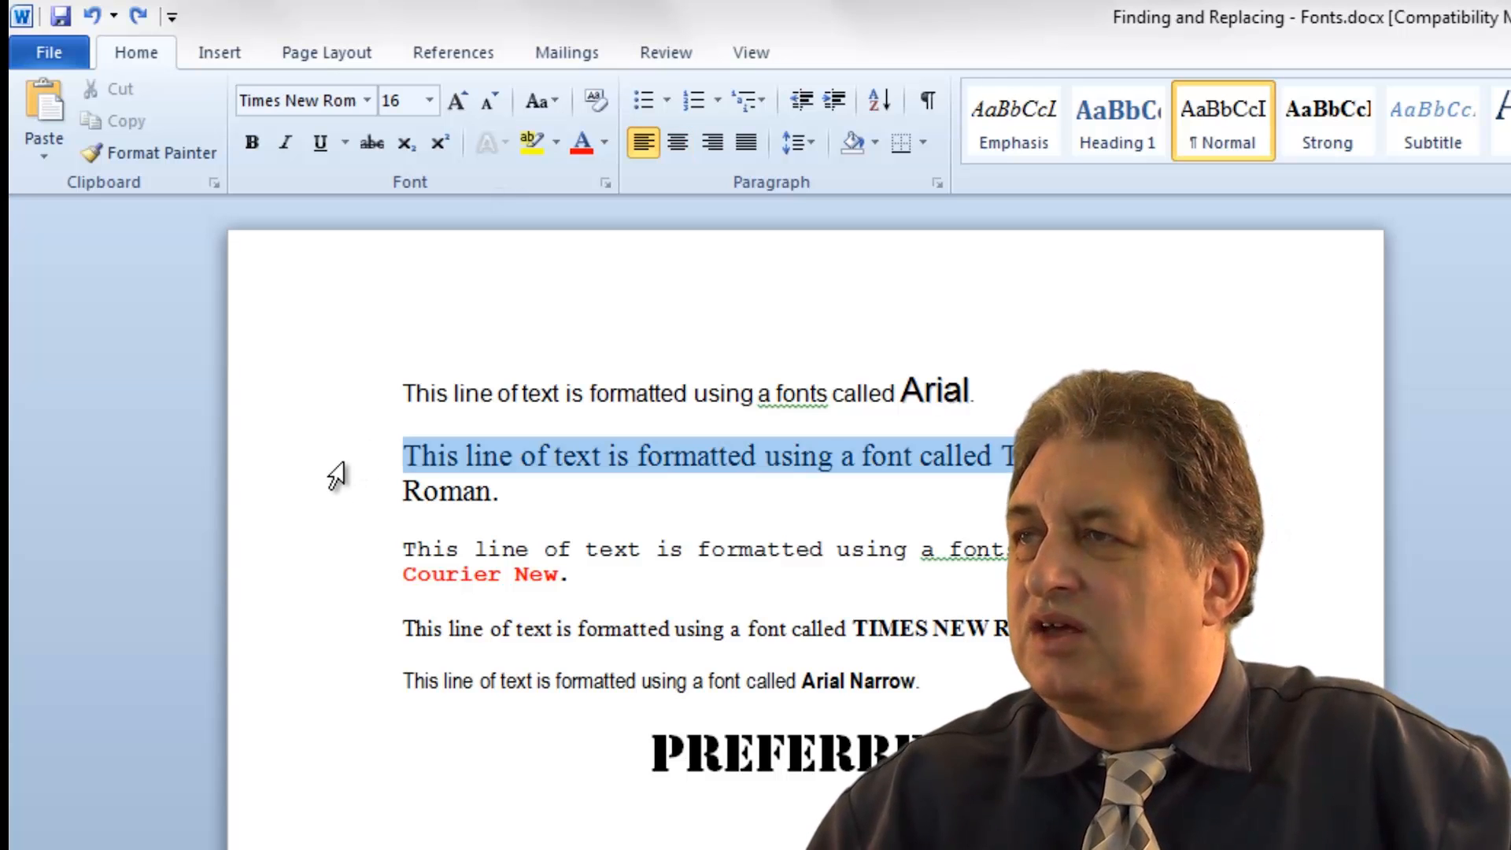
click(433, 629)
click(333, 642)
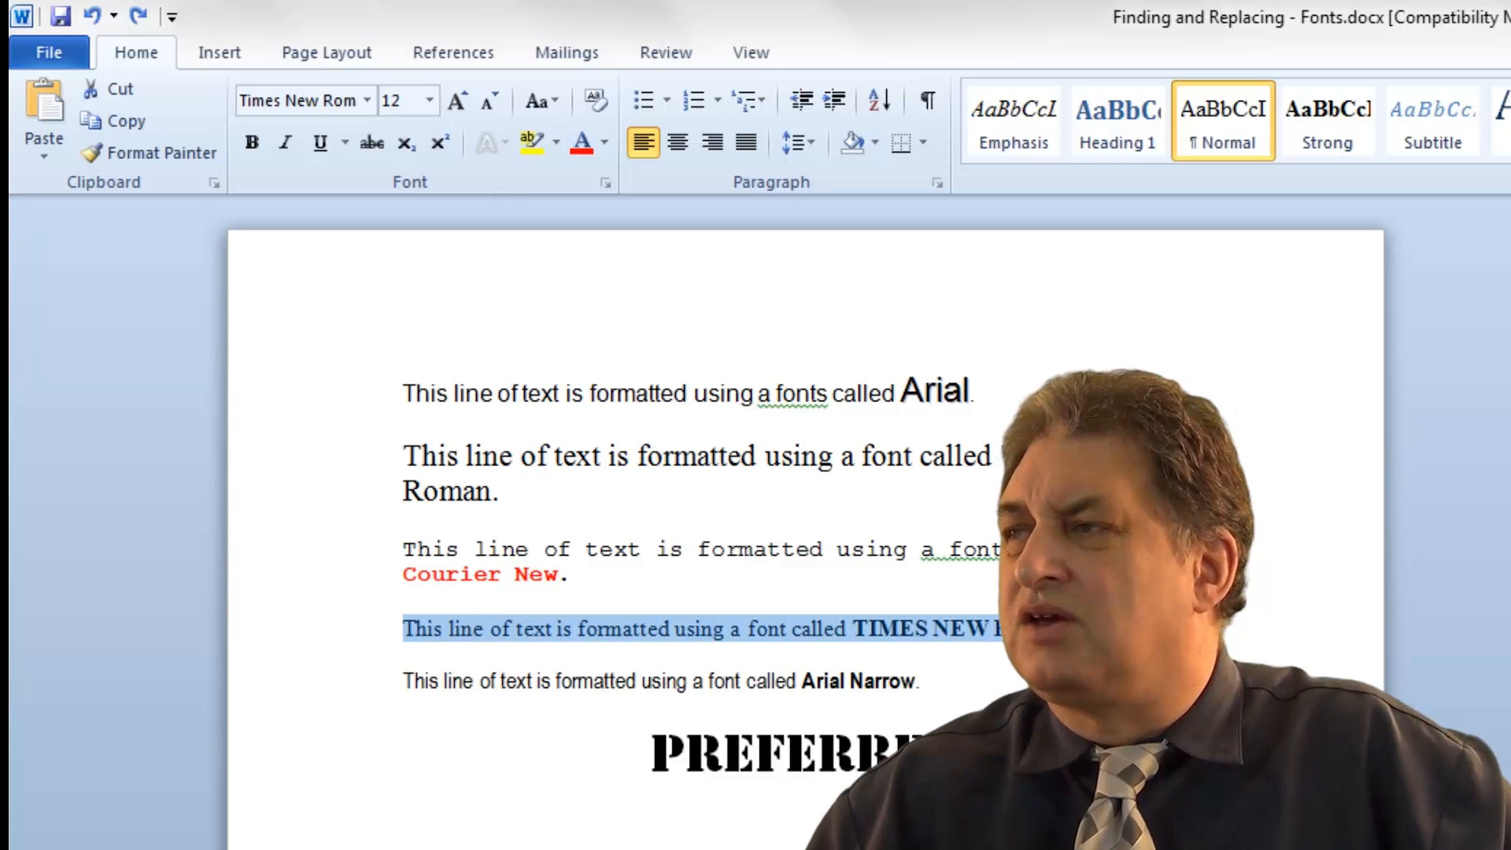
drag(997, 455, 511, 492)
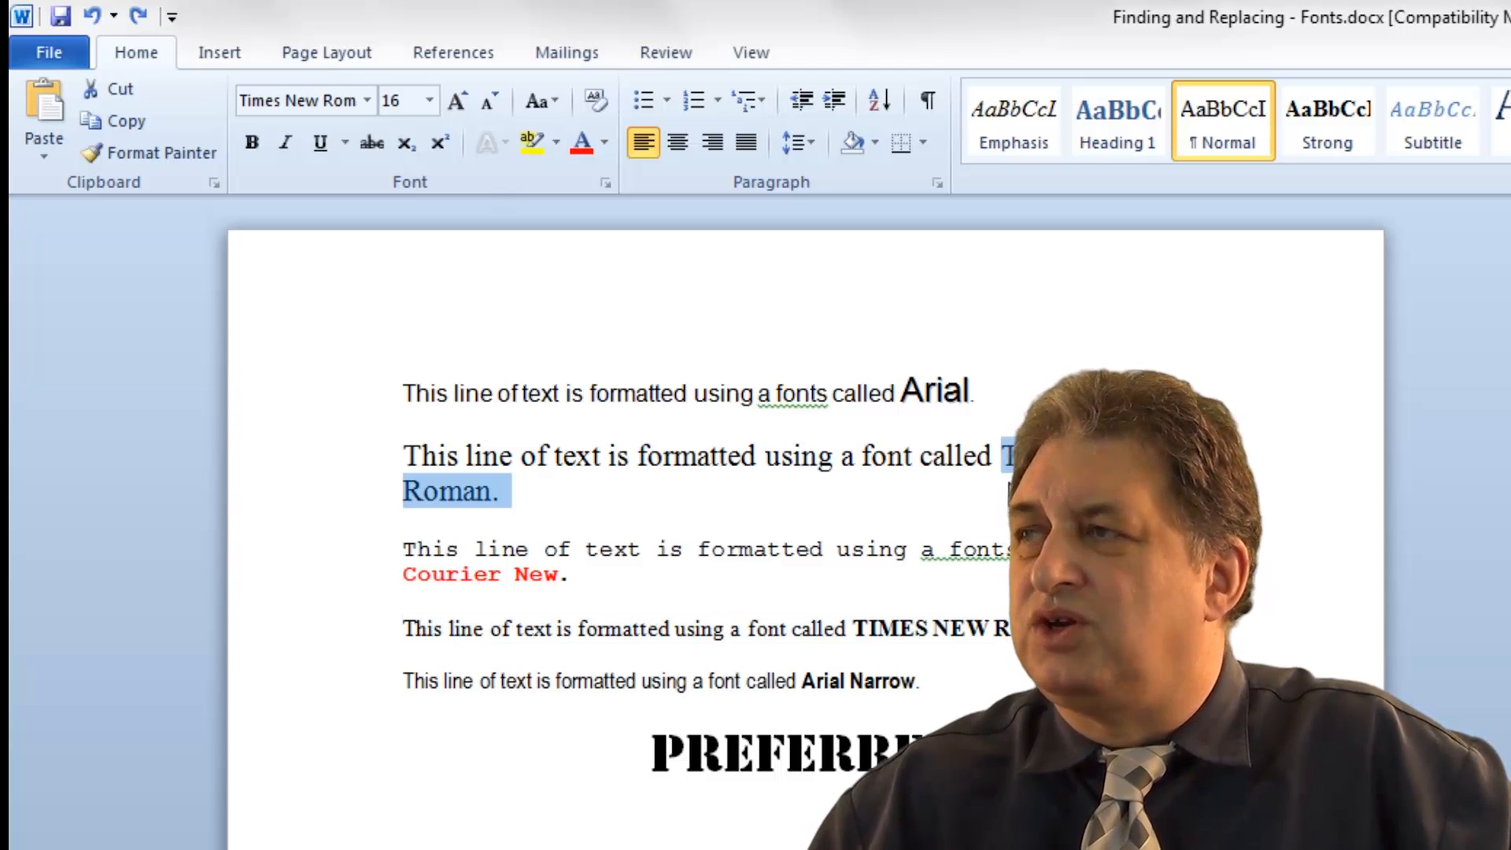
click(943, 503)
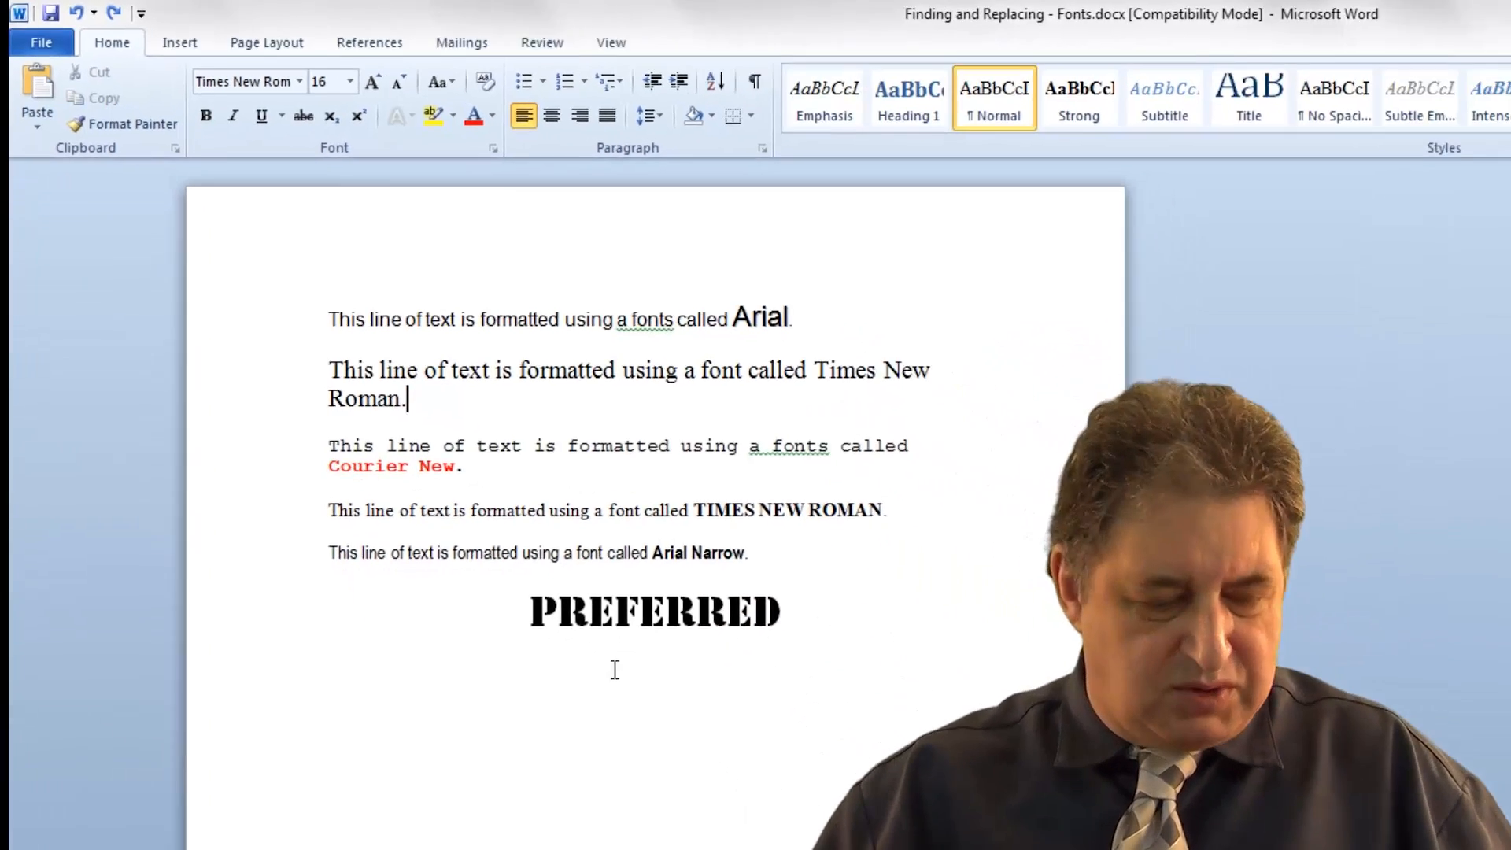
Reopen Find and Replace, clear both the search and replacement text, and turn off the whole-words-only restriction.
key(ctrl+h)
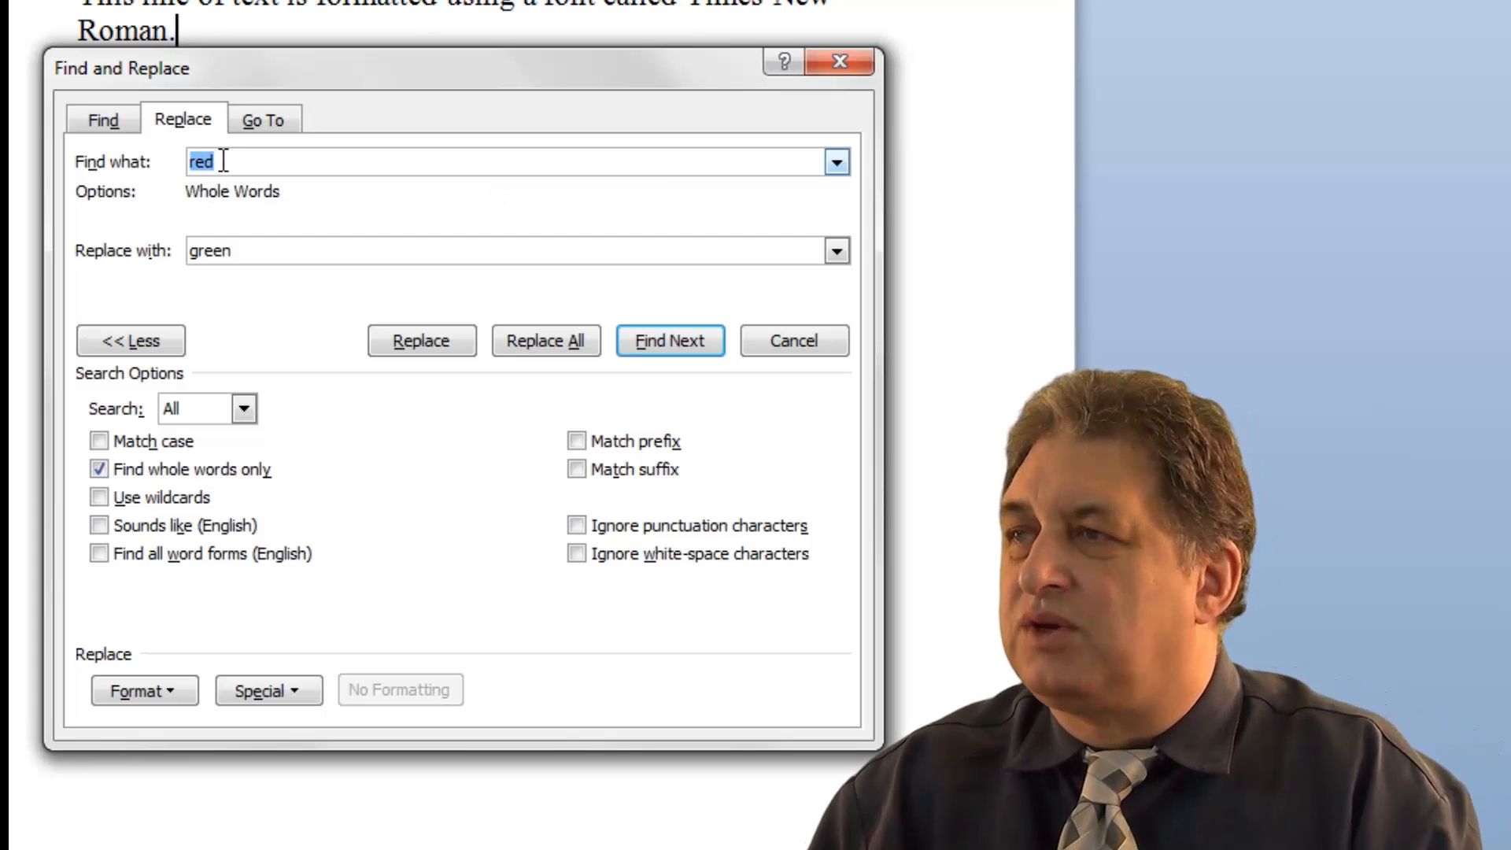
key(Delete)
double_click(214, 250)
key(Delete)
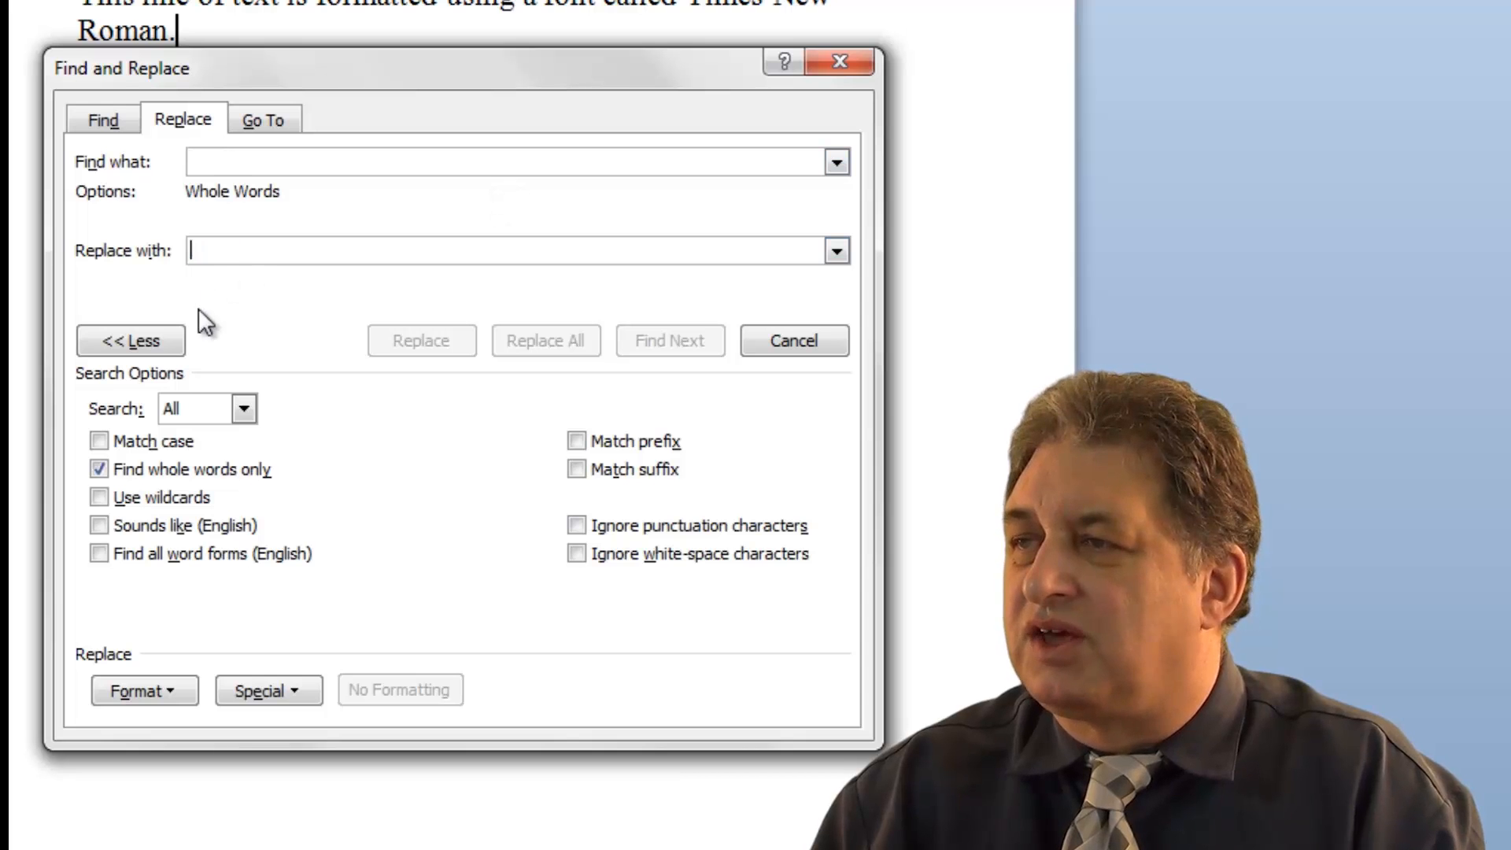
click(100, 469)
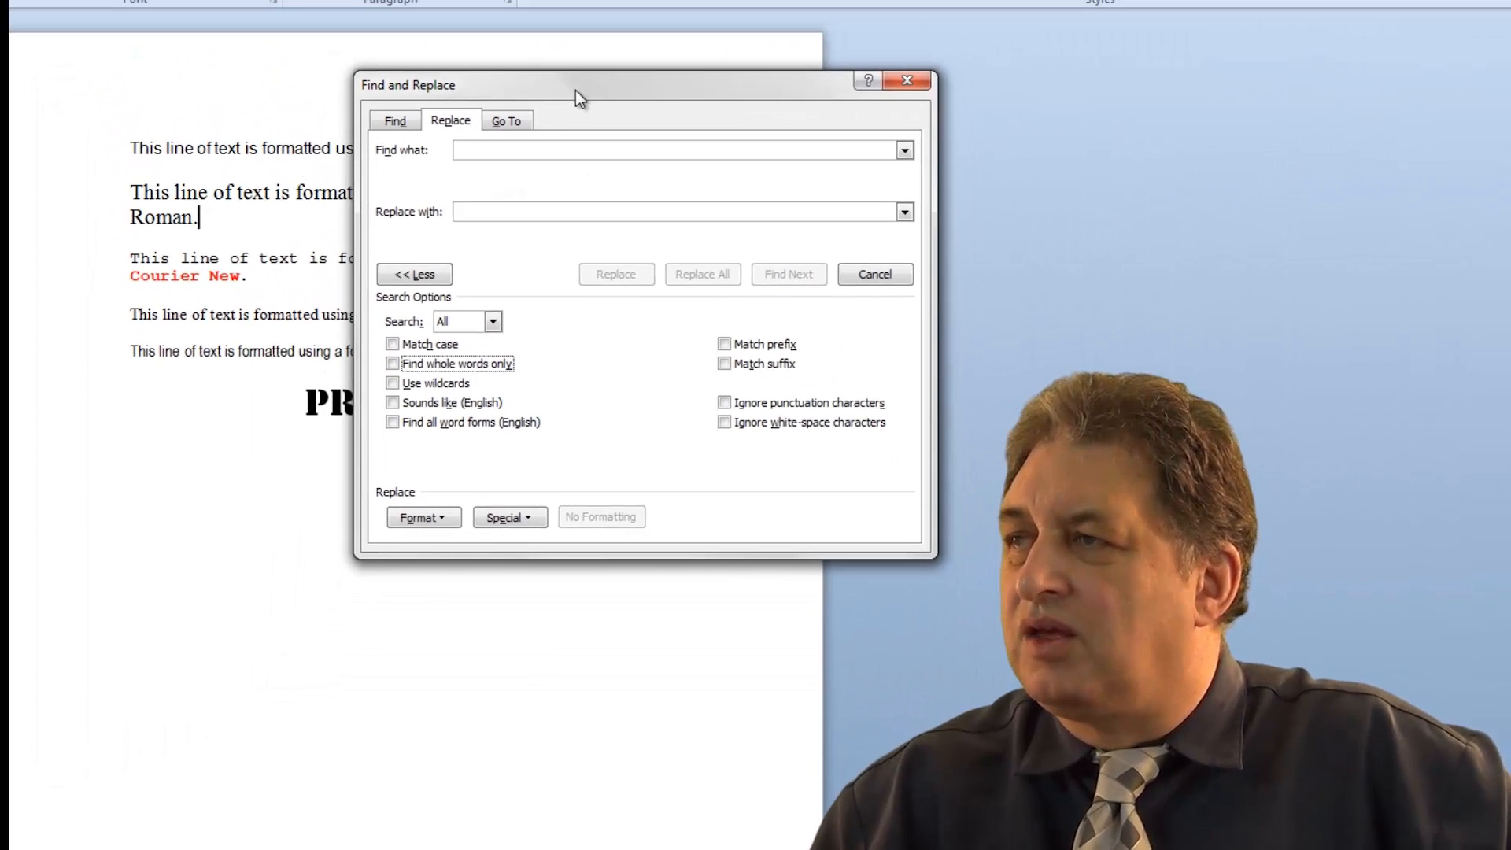
Set the search criteria to find any text formatted in the Times New Roman font.
click(446, 518)
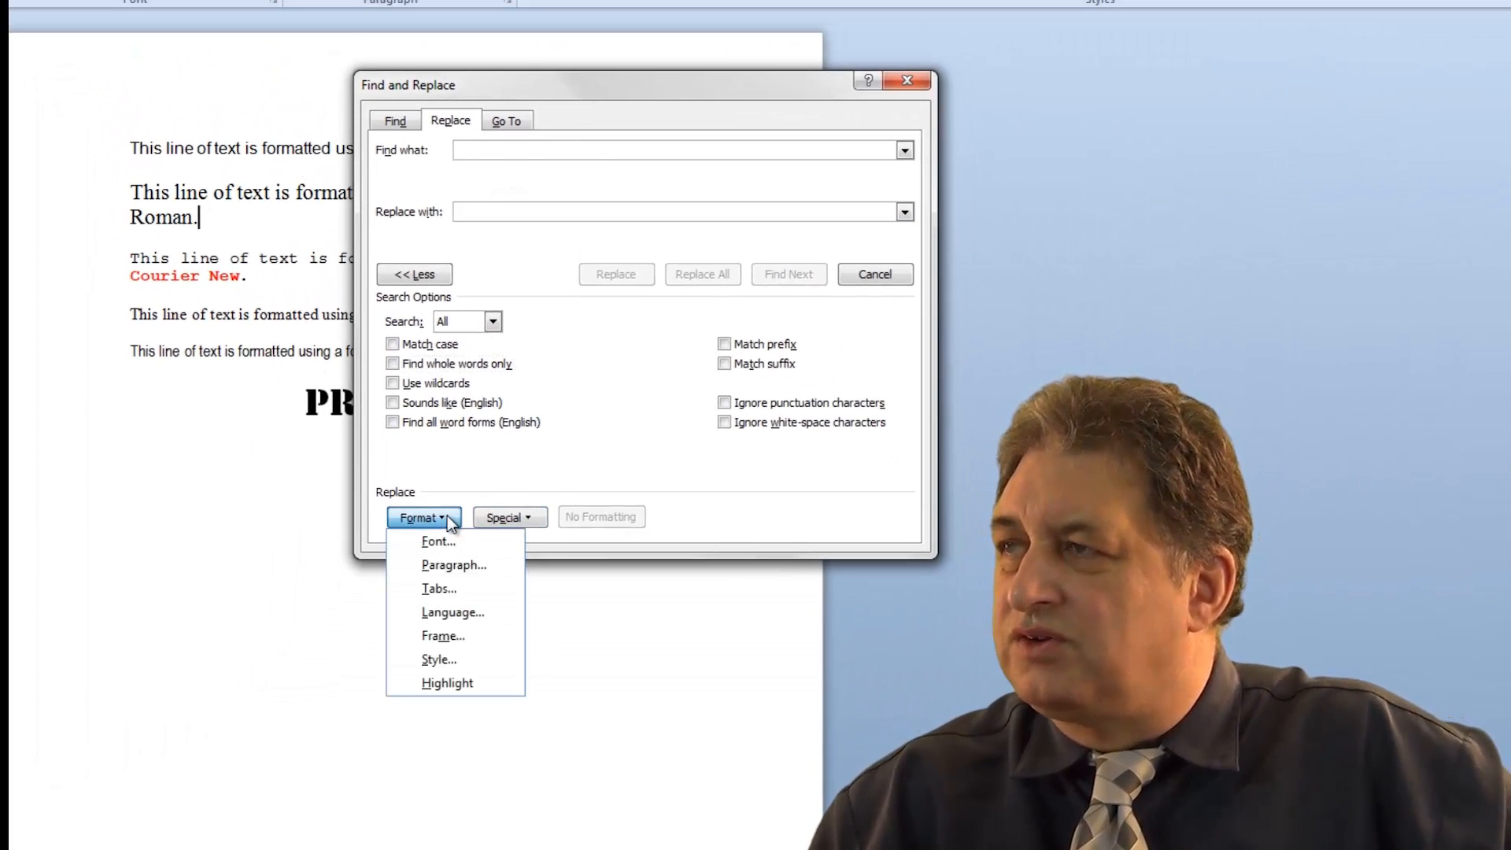
click(625, 450)
click(484, 150)
click(432, 522)
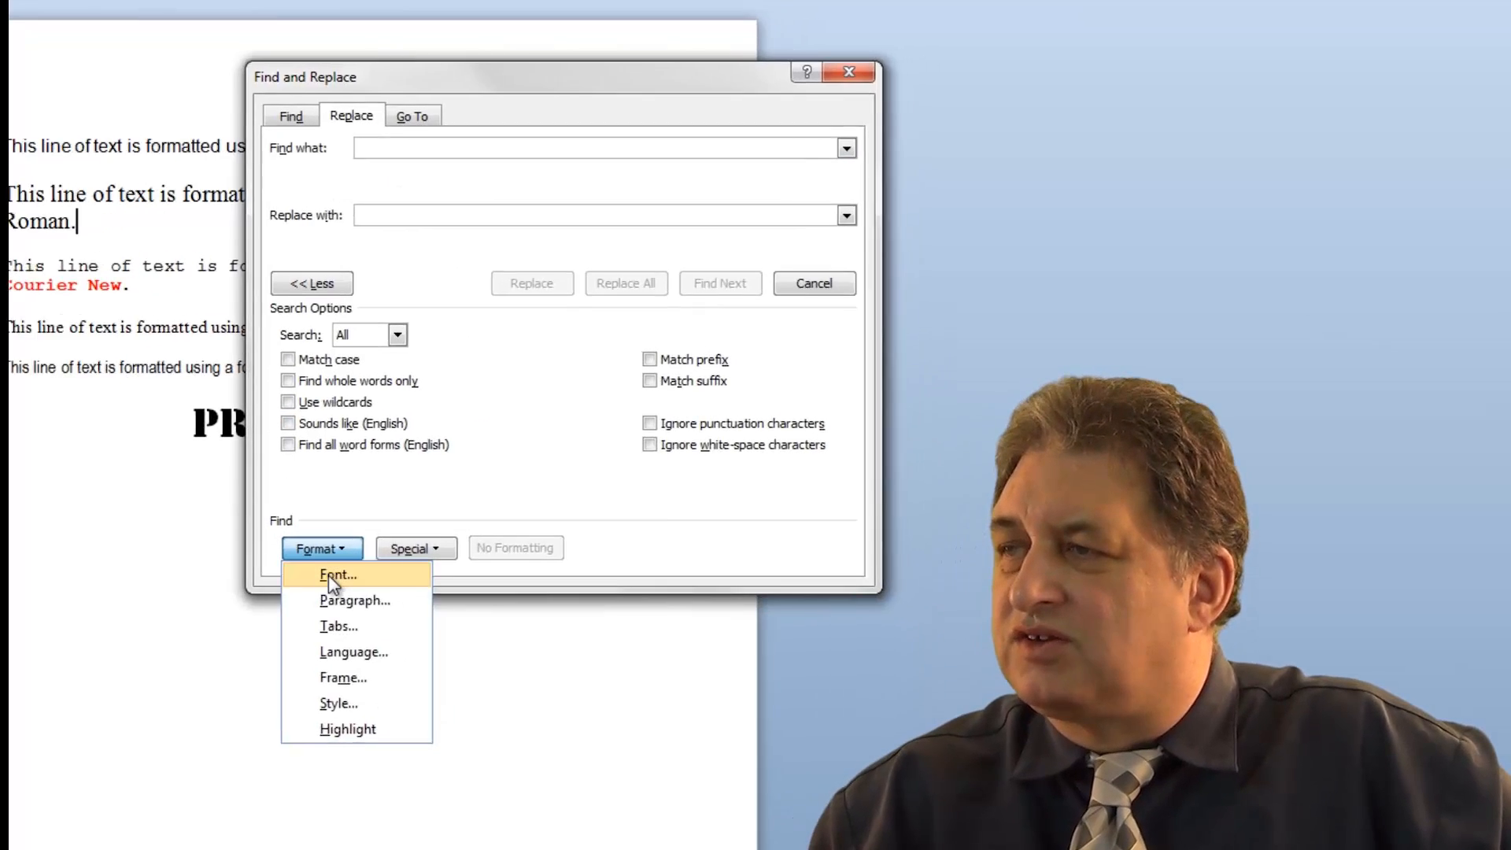
click(438, 542)
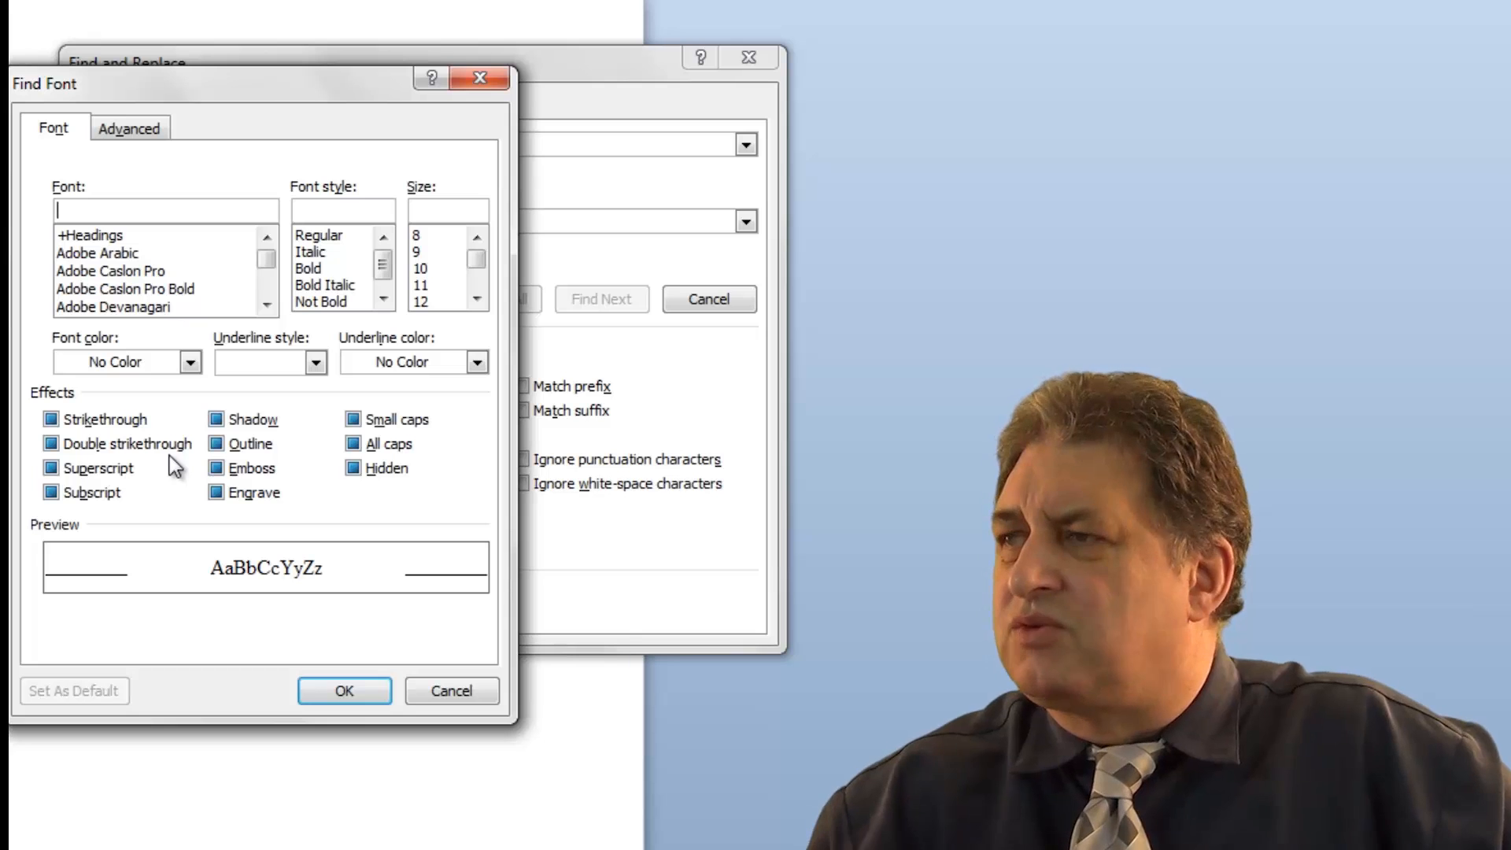
mouse_move(266, 261)
mouse_down()
mouse_move(270, 285)
mouse_move(271, 257)
mouse_up()
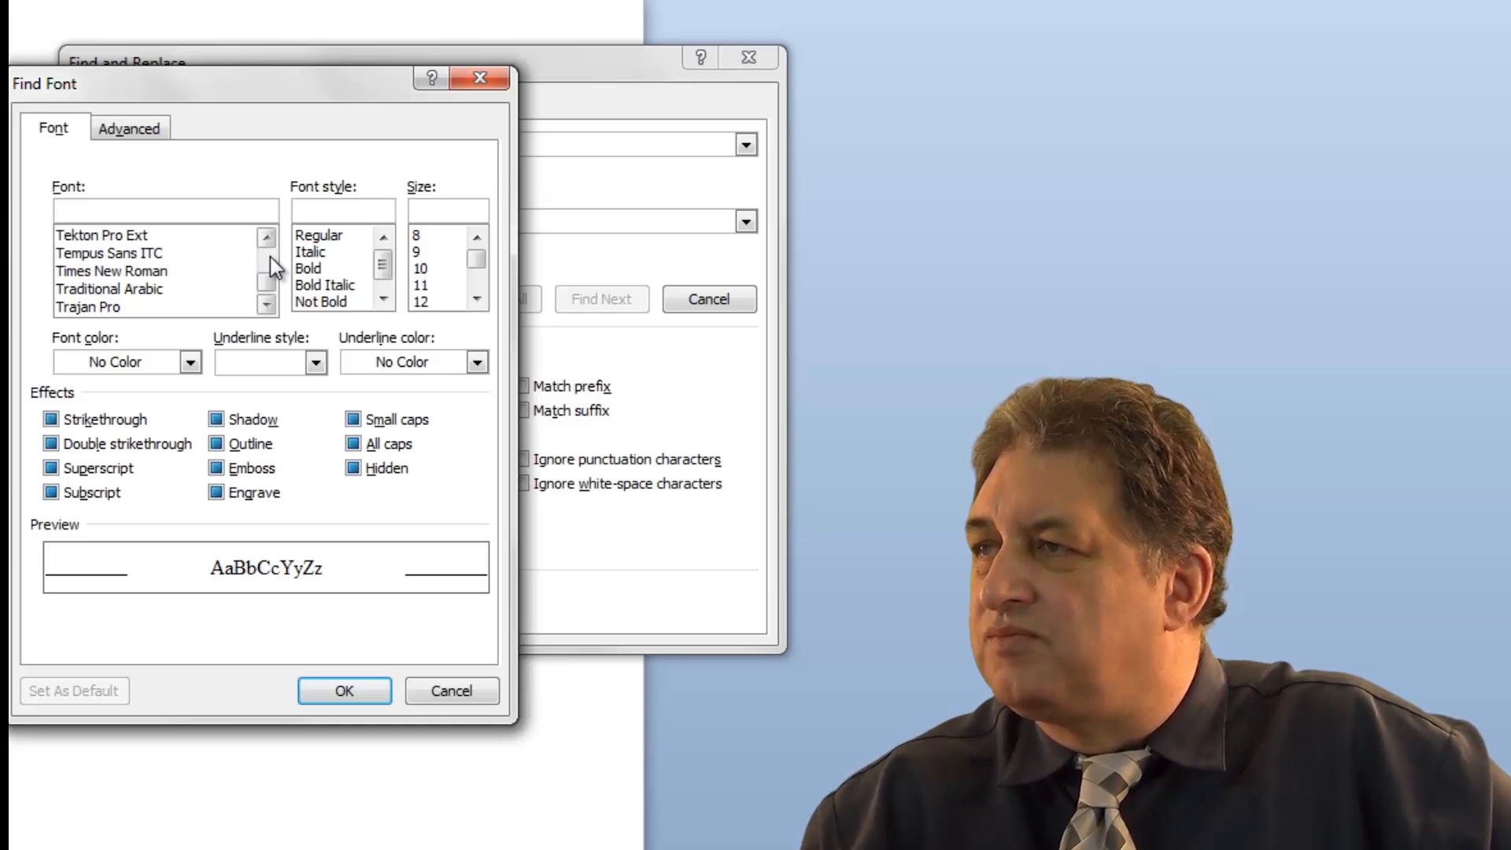
click(156, 271)
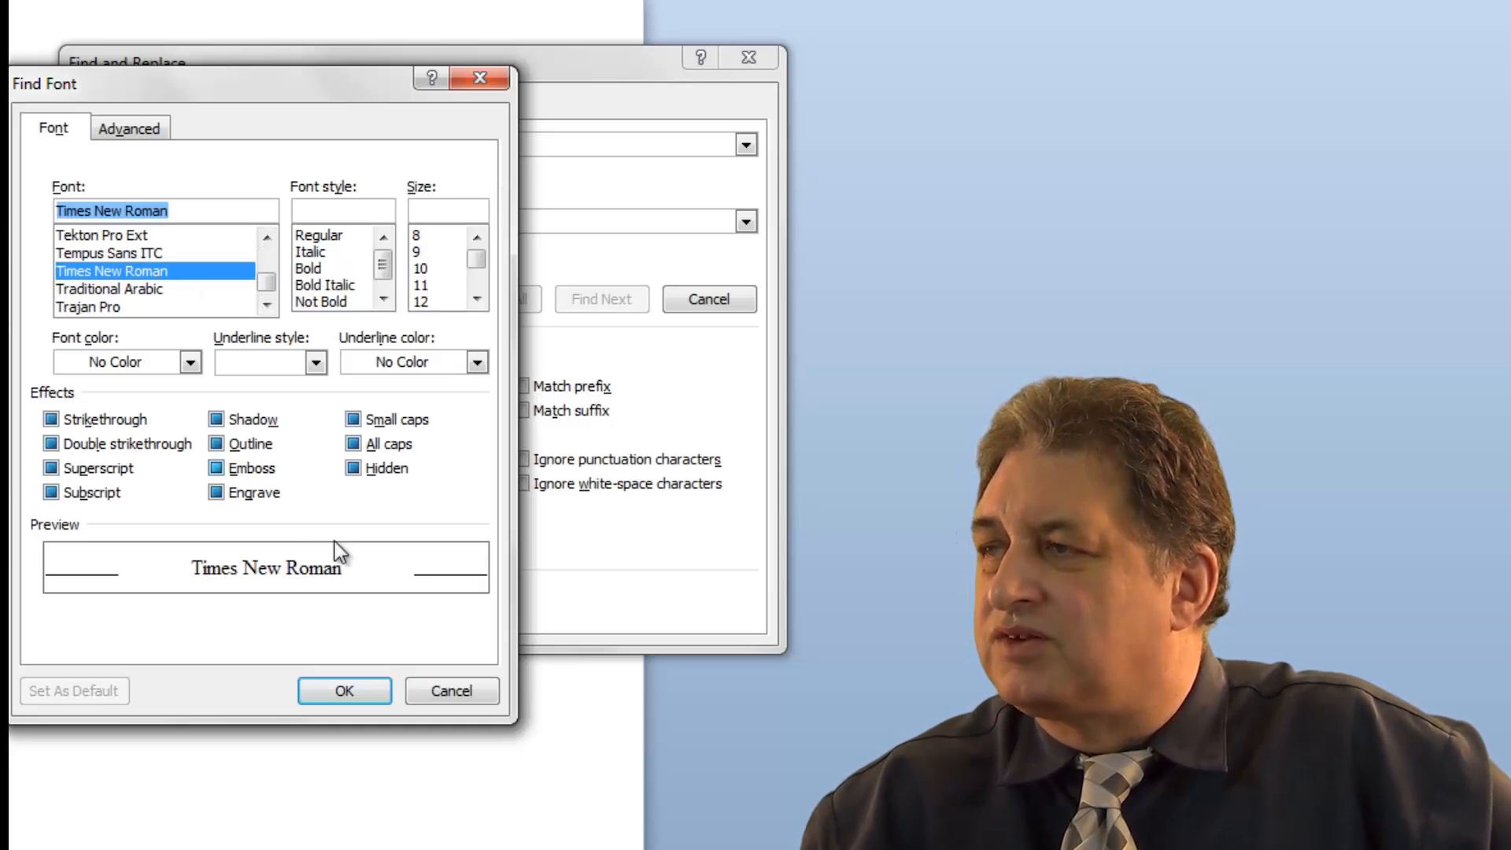
click(339, 696)
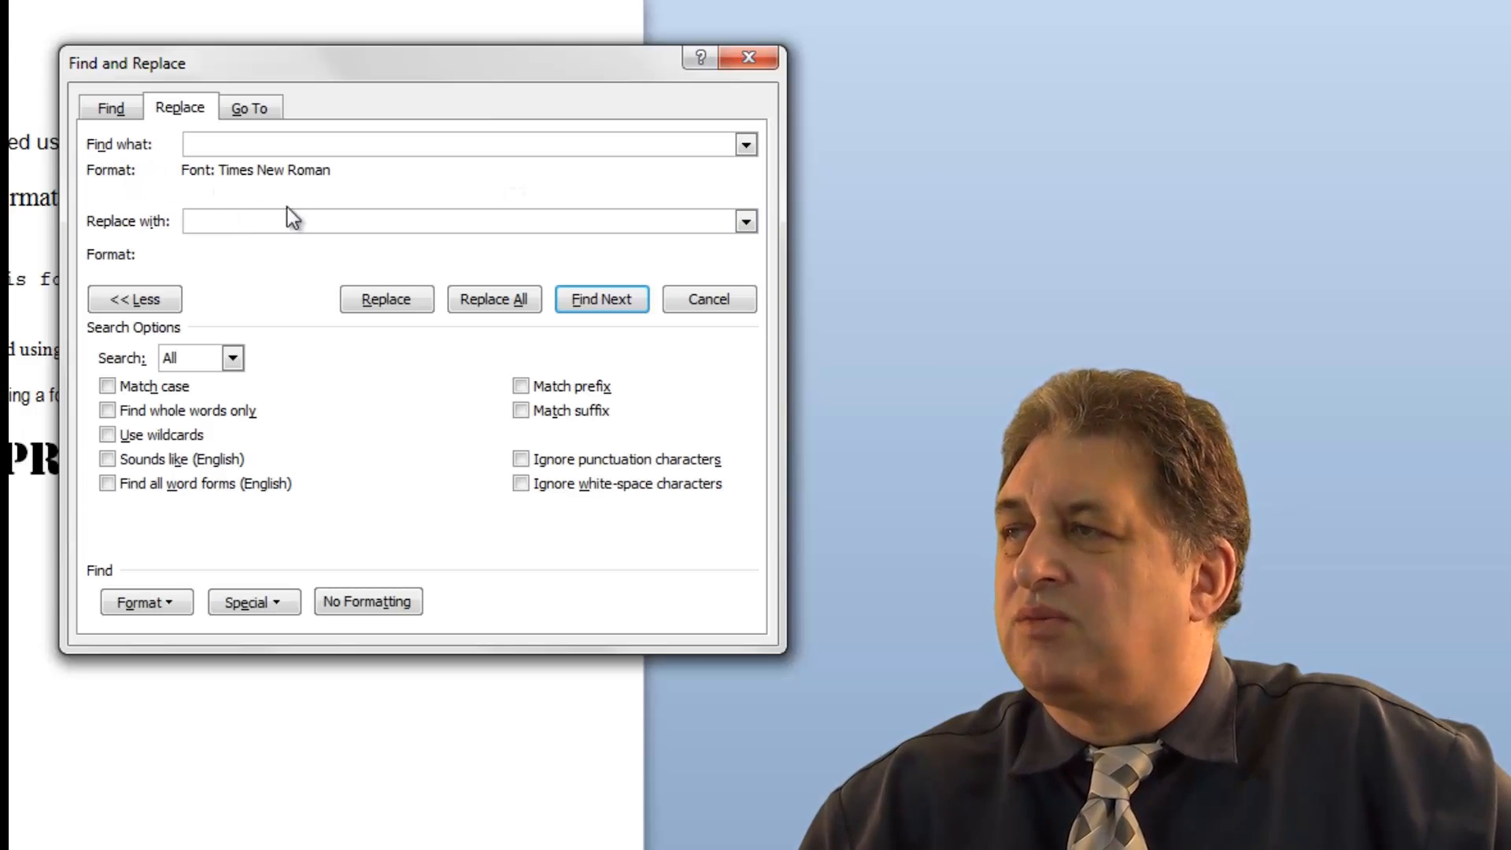
Set the replacement formatting to the Stencil font, leaving the replacement text empty.
click(223, 221)
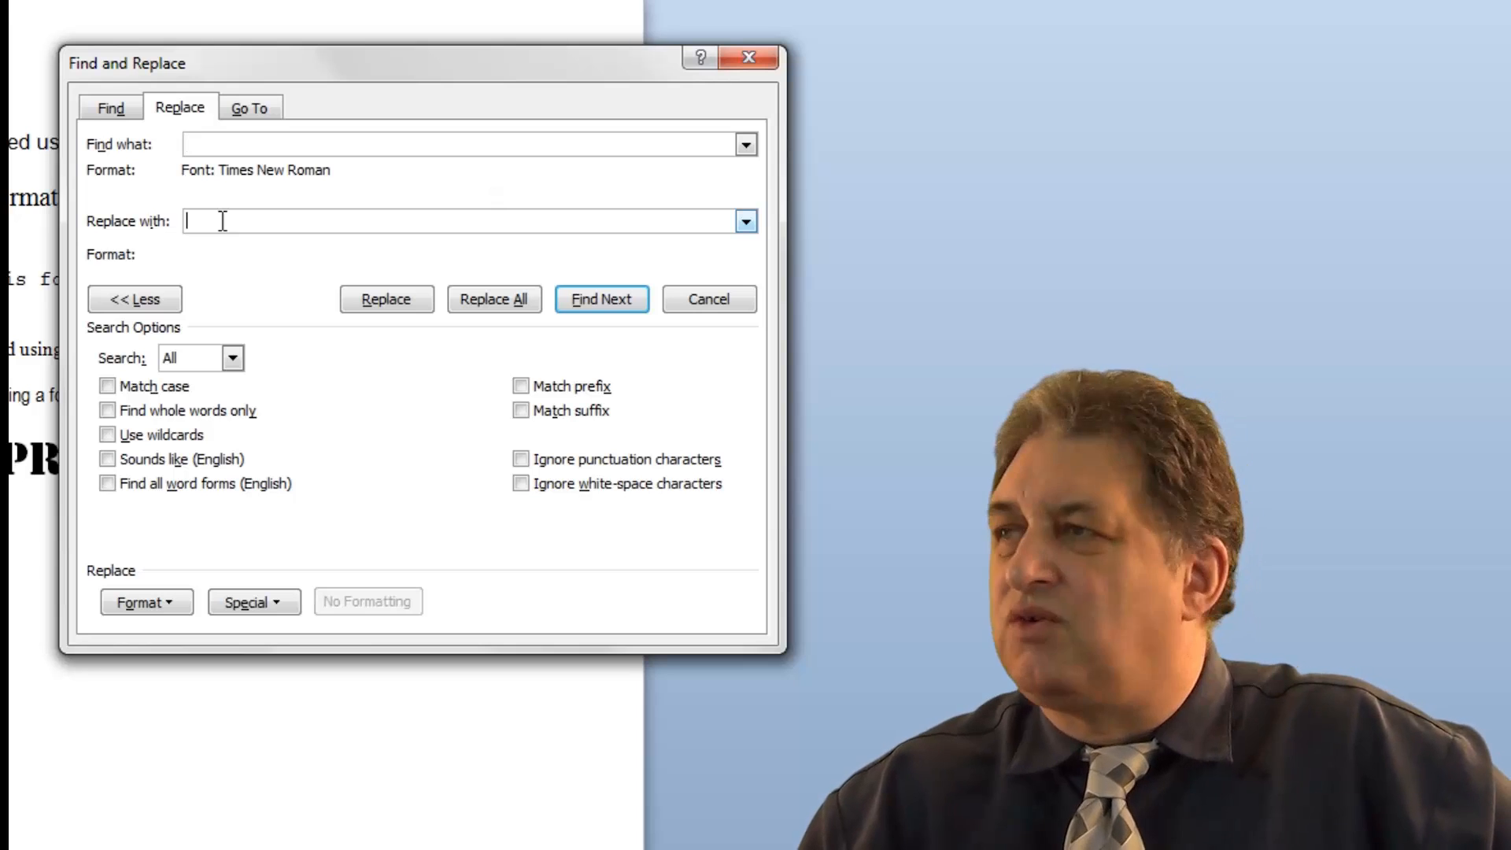
click(158, 603)
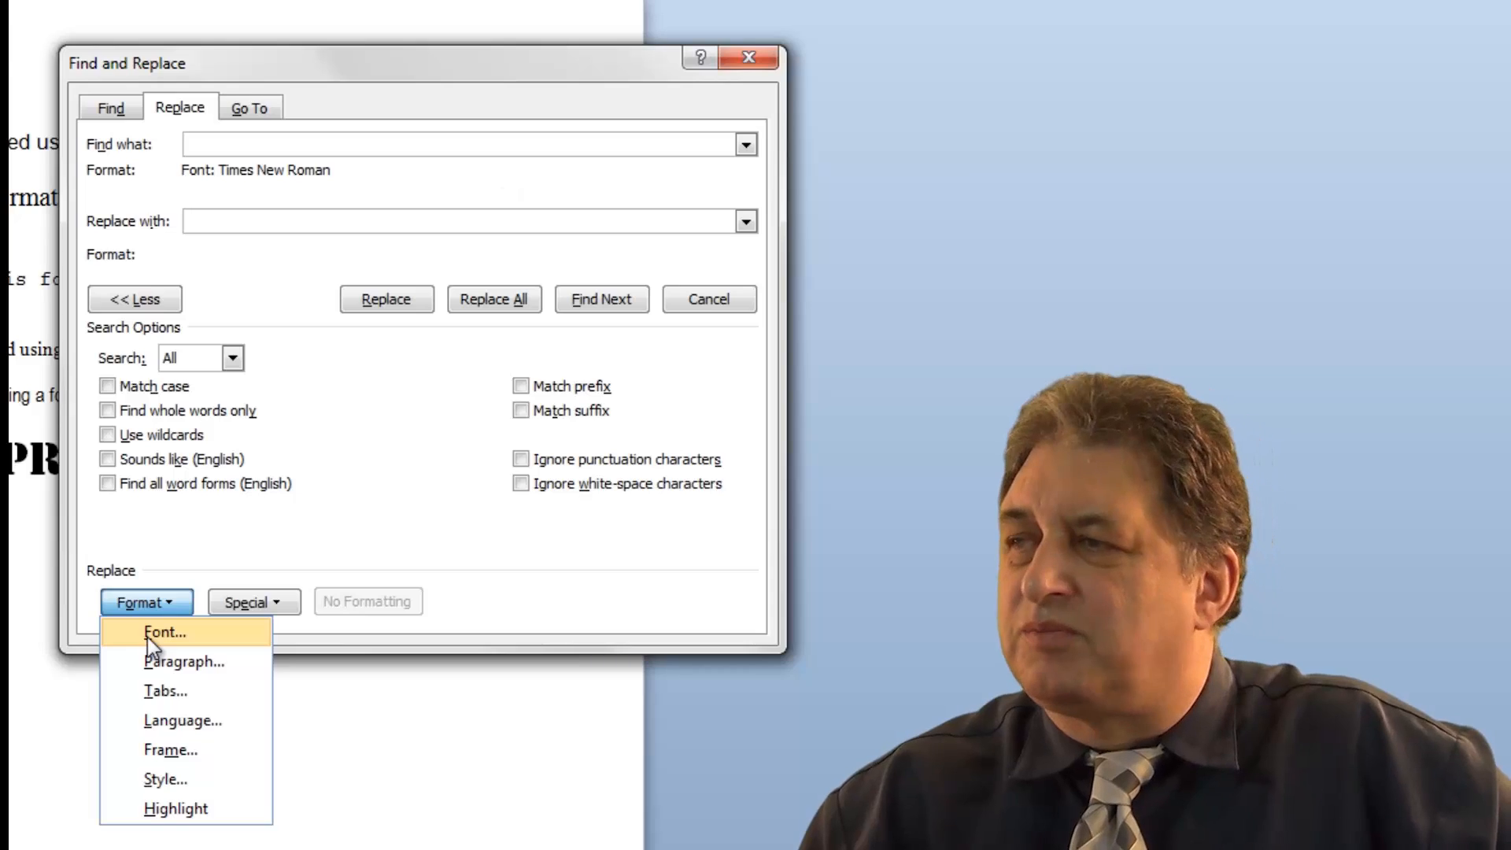
click(148, 636)
mouse_move(271, 256)
mouse_down()
mouse_move(274, 281)
mouse_move(266, 252)
mouse_up()
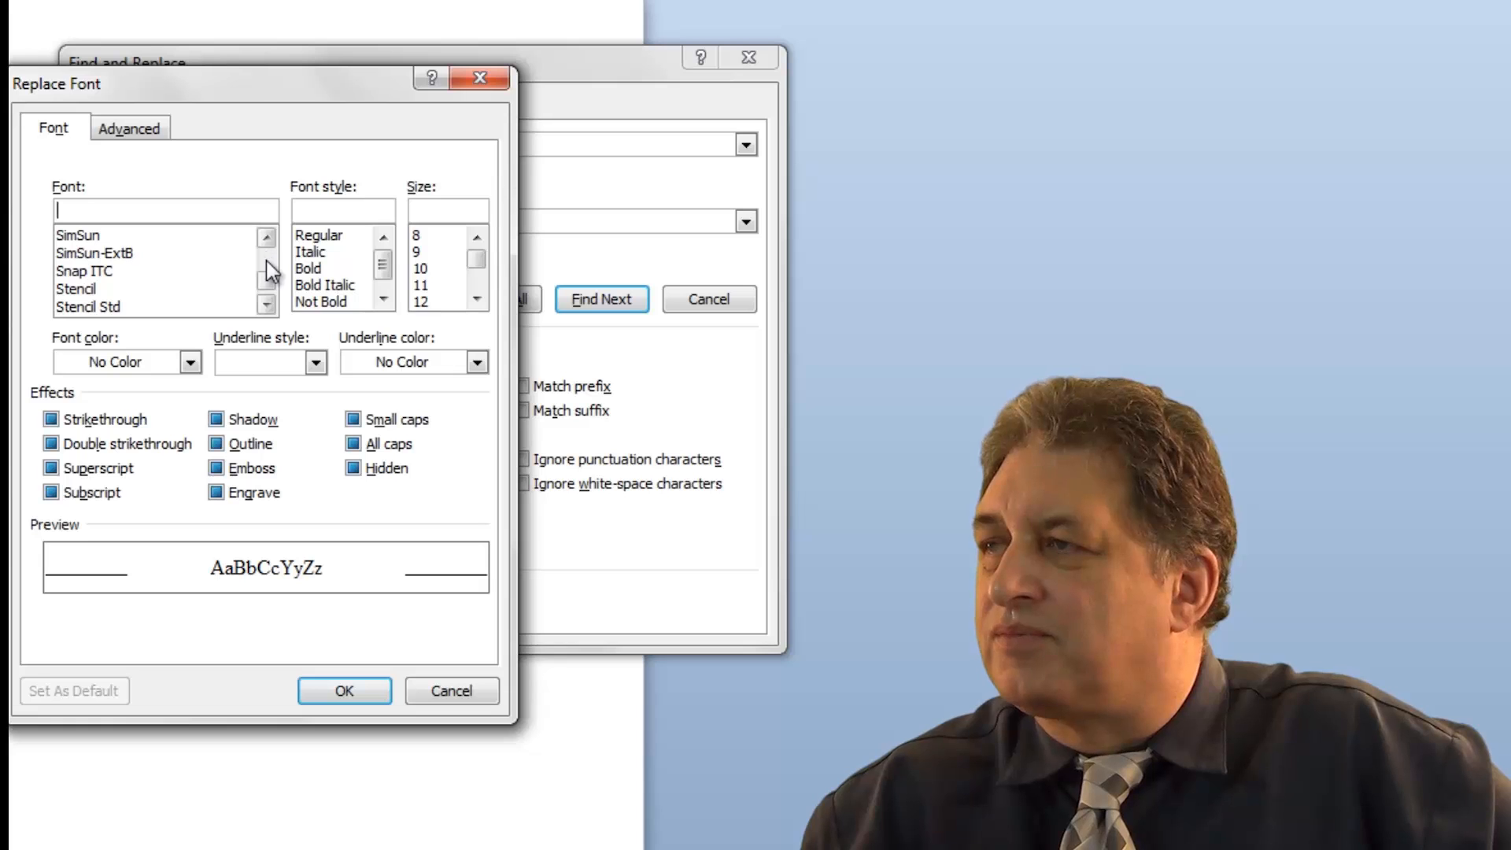
click(268, 304)
click(267, 304)
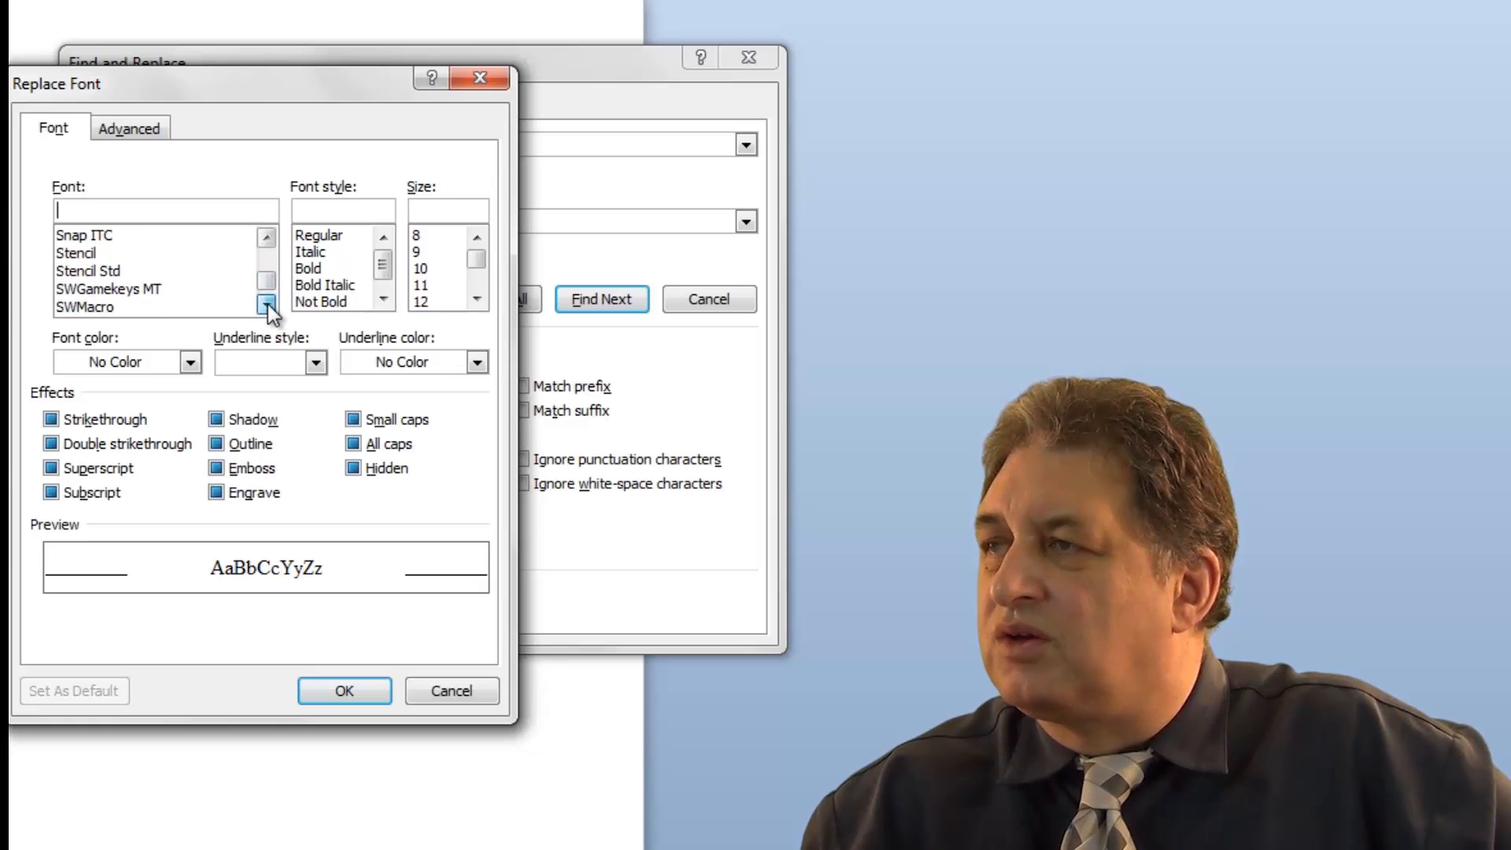
click(80, 253)
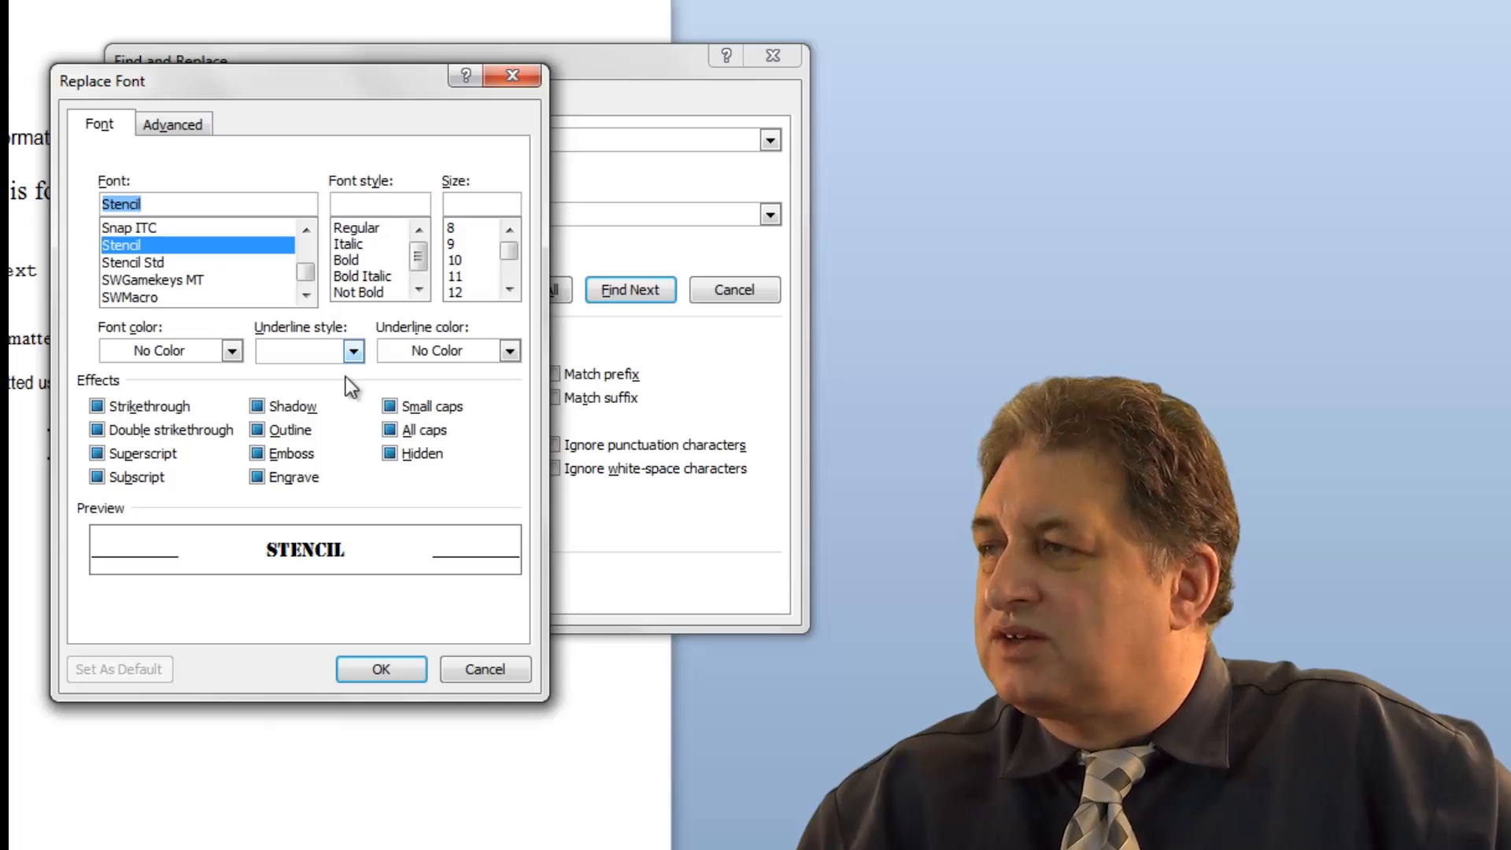
Set the replacement font's underline color to the standard purple and its size to 14.
click(509, 352)
click(581, 559)
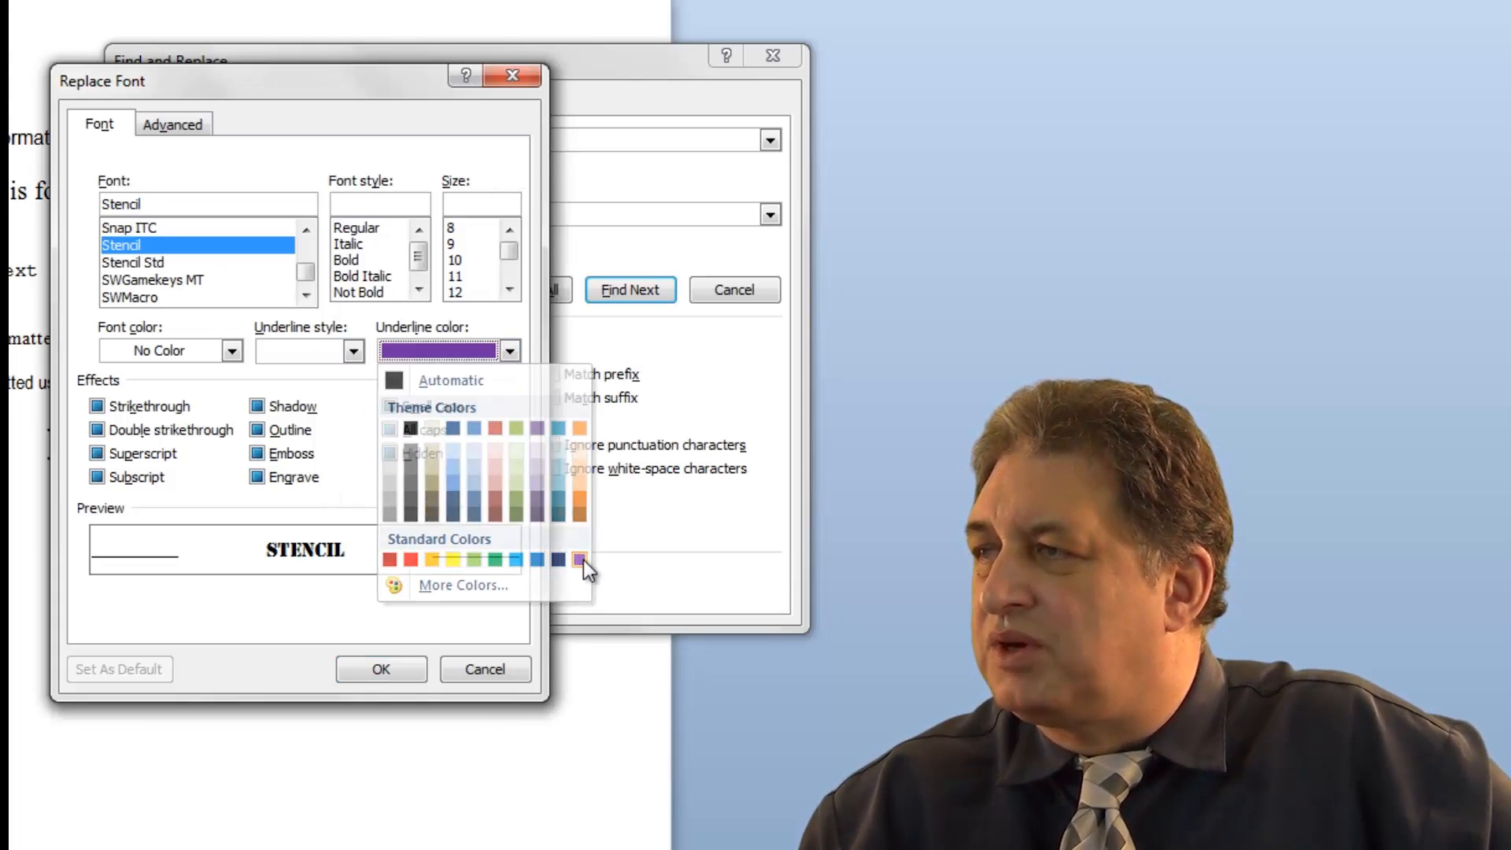
click(509, 290)
click(509, 290)
click(470, 279)
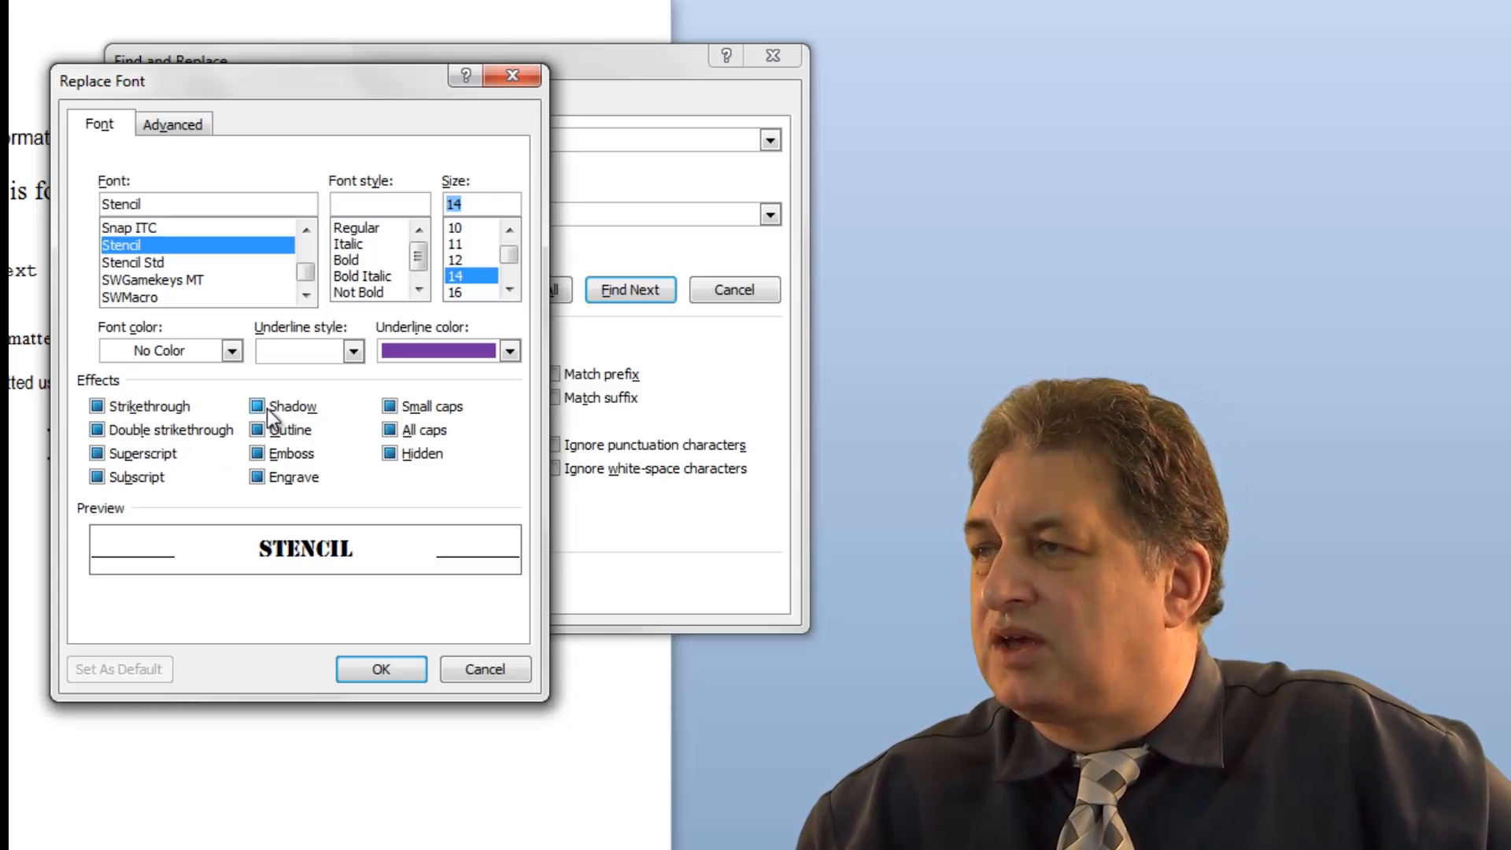
Add double strikethrough, small caps, a dark red Accent 2 font color and bold style to the replacement formatting, and accept it.
click(97, 432)
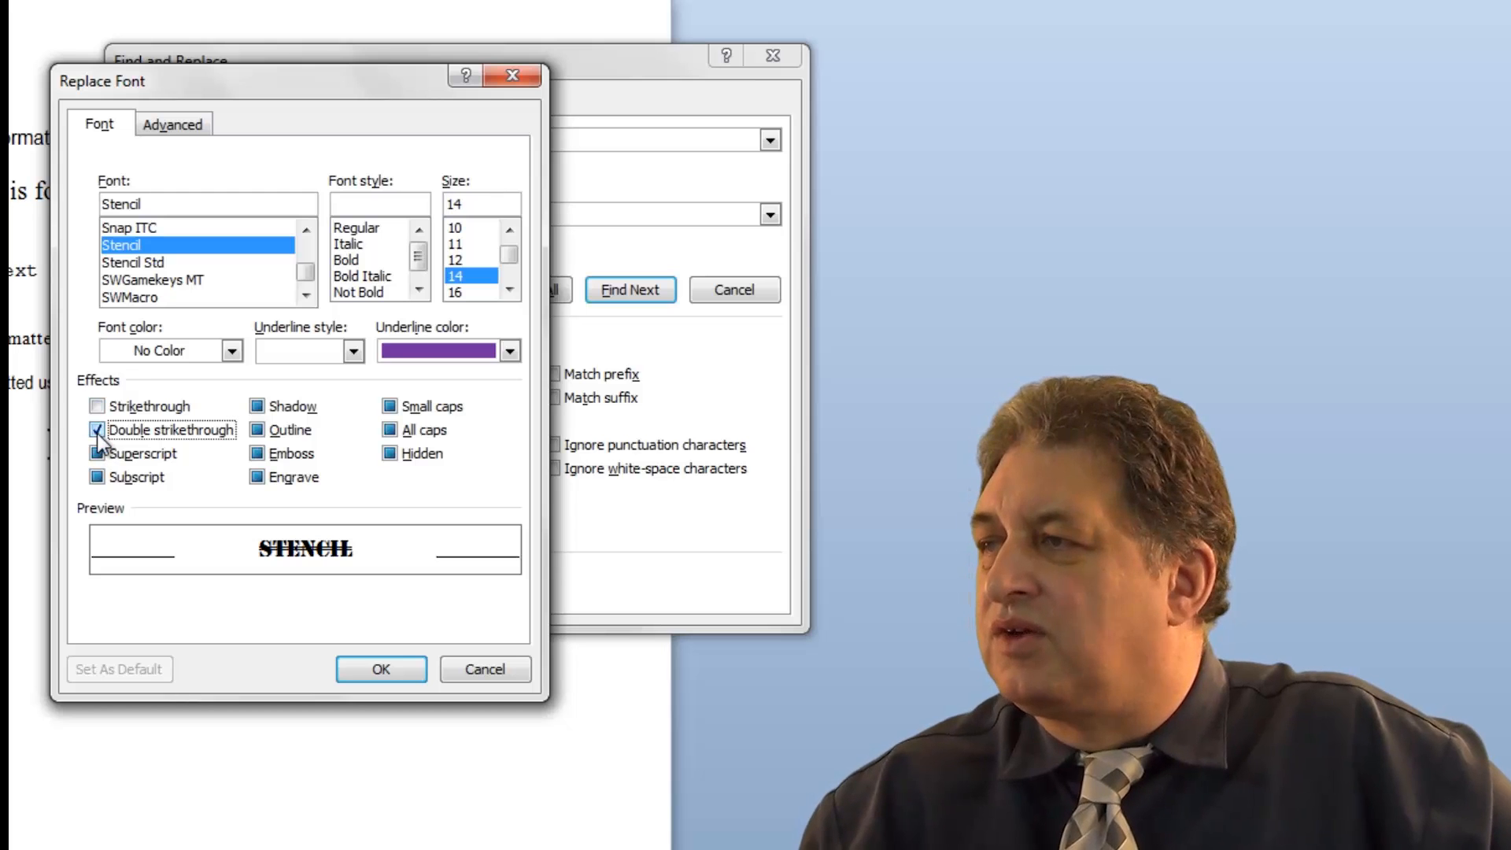
click(390, 407)
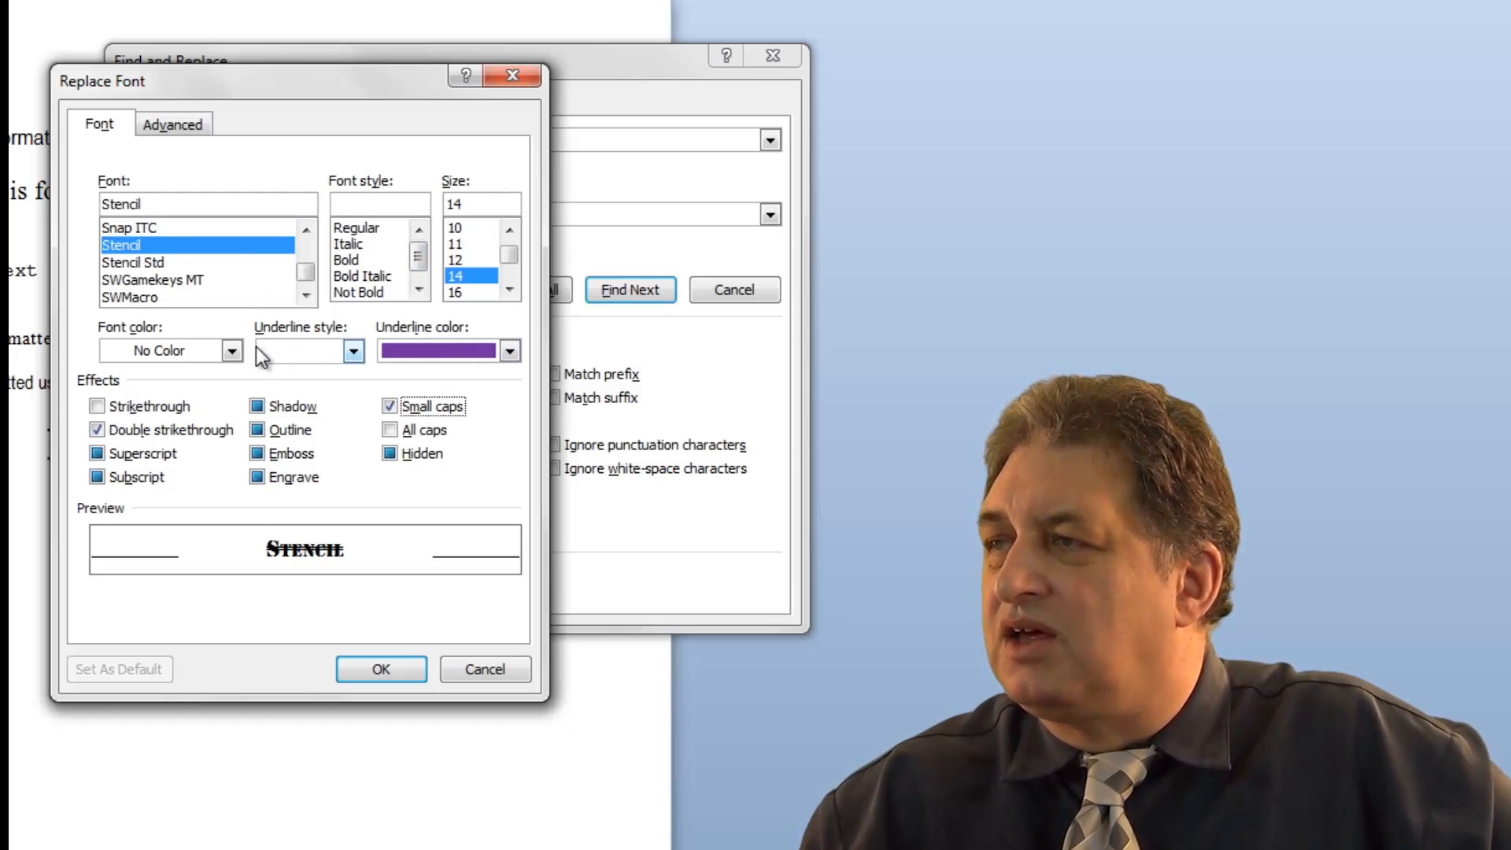
click(232, 351)
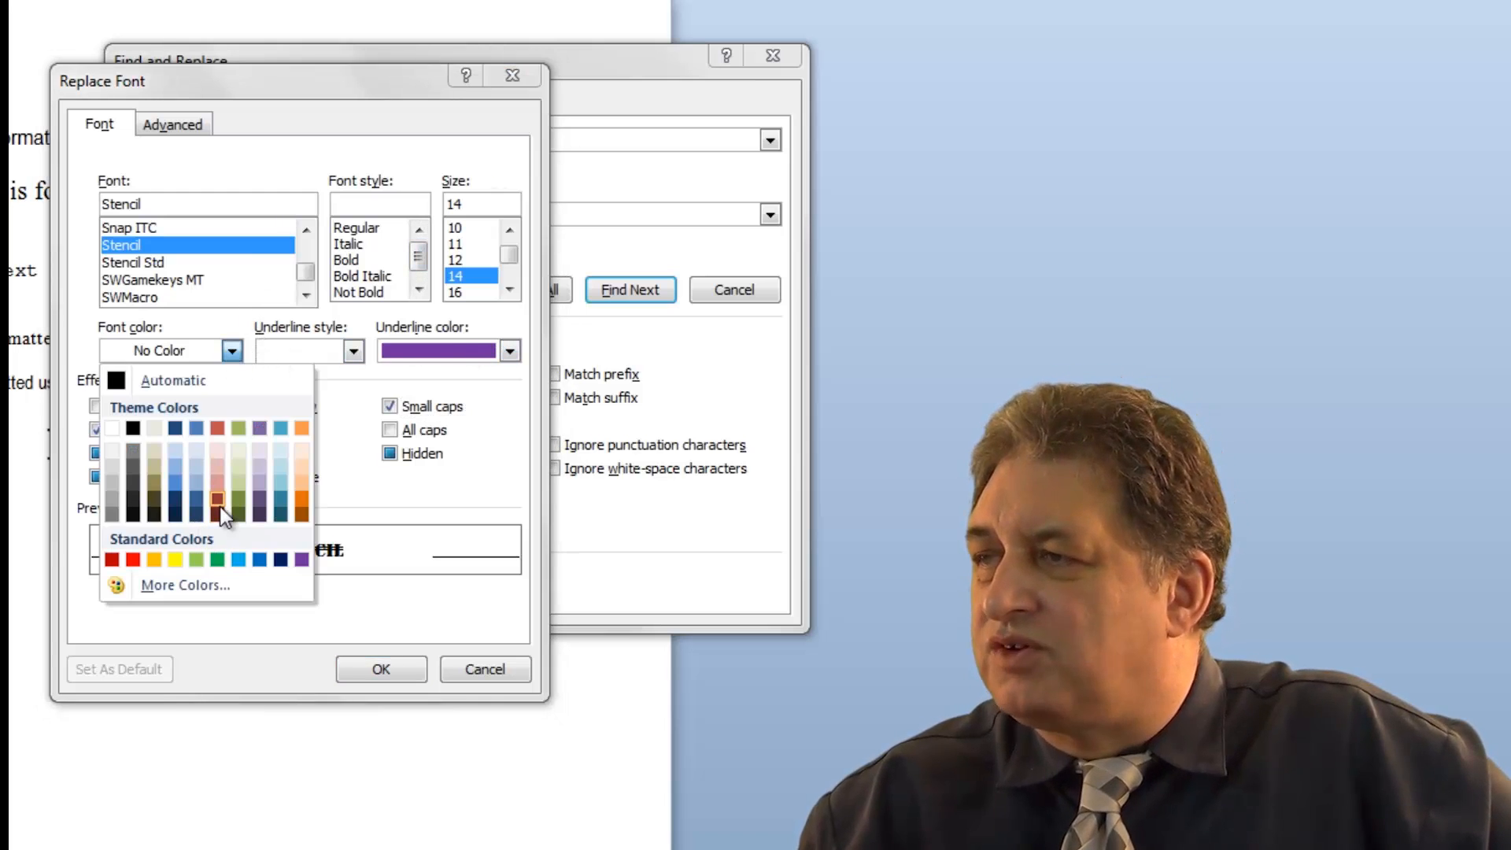
click(219, 502)
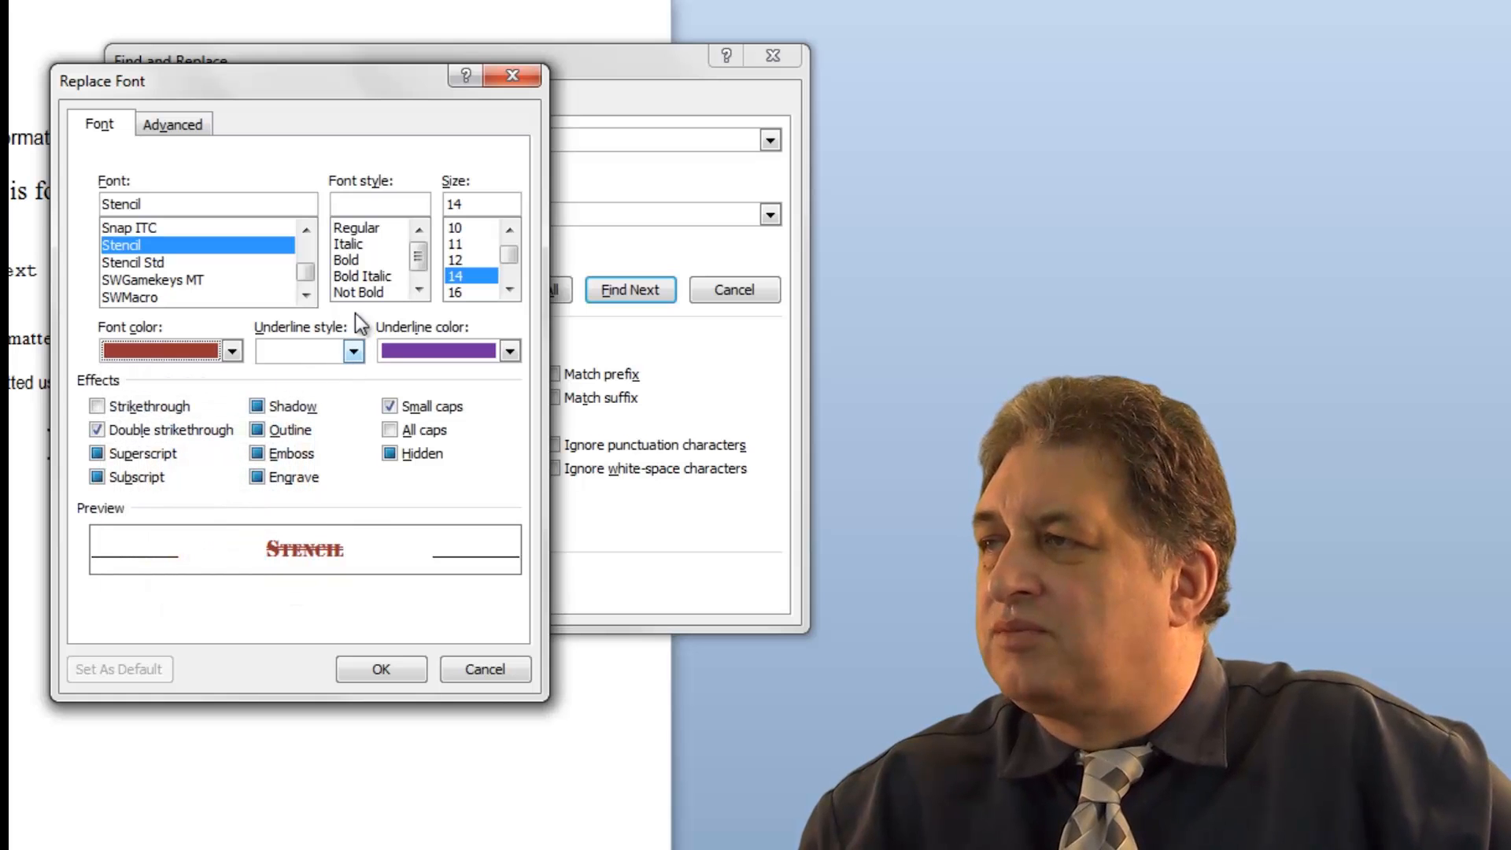
click(354, 263)
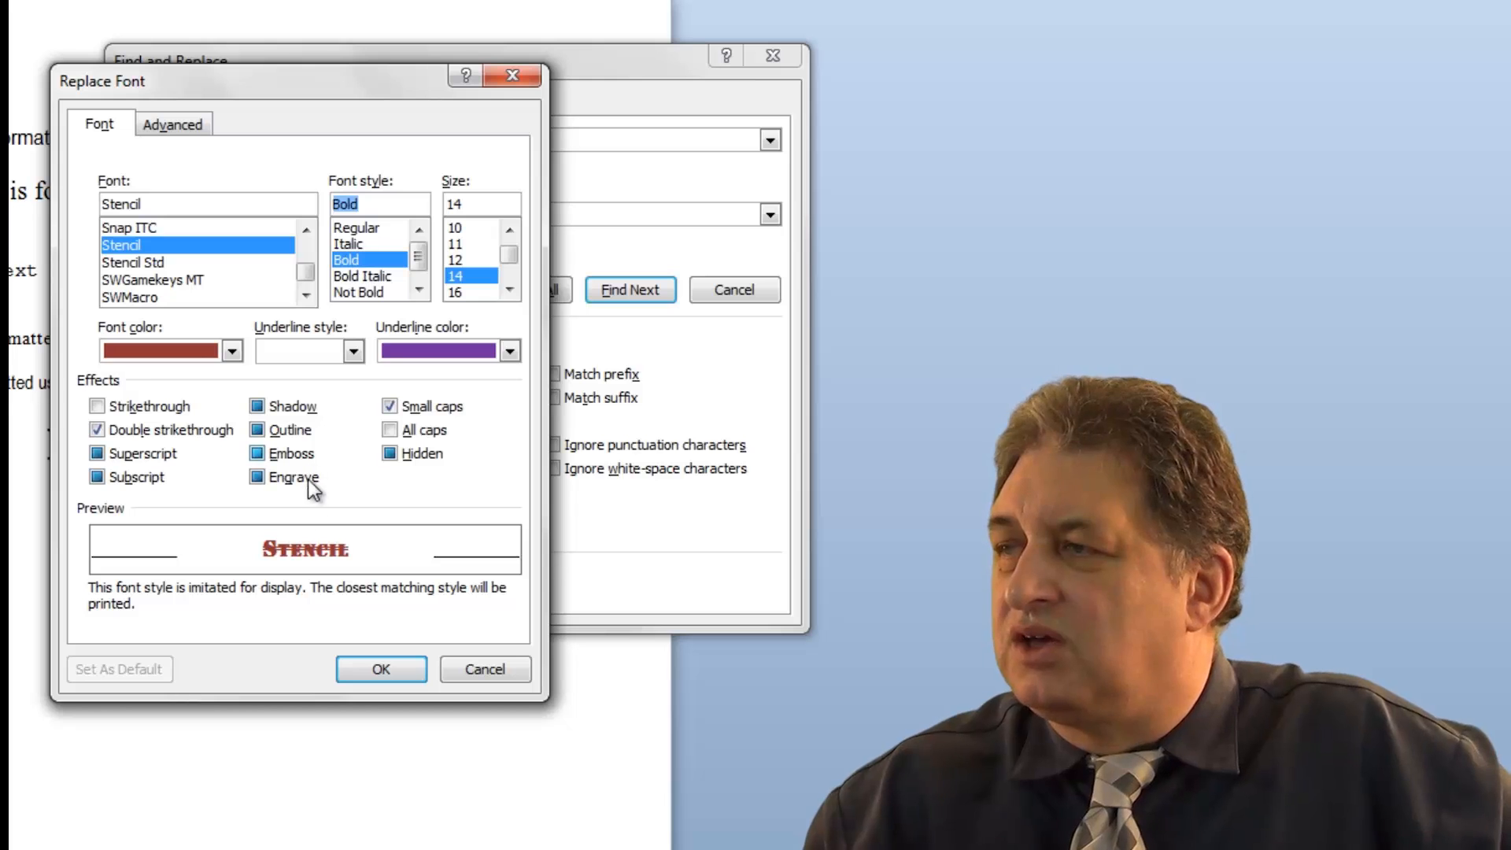
click(379, 669)
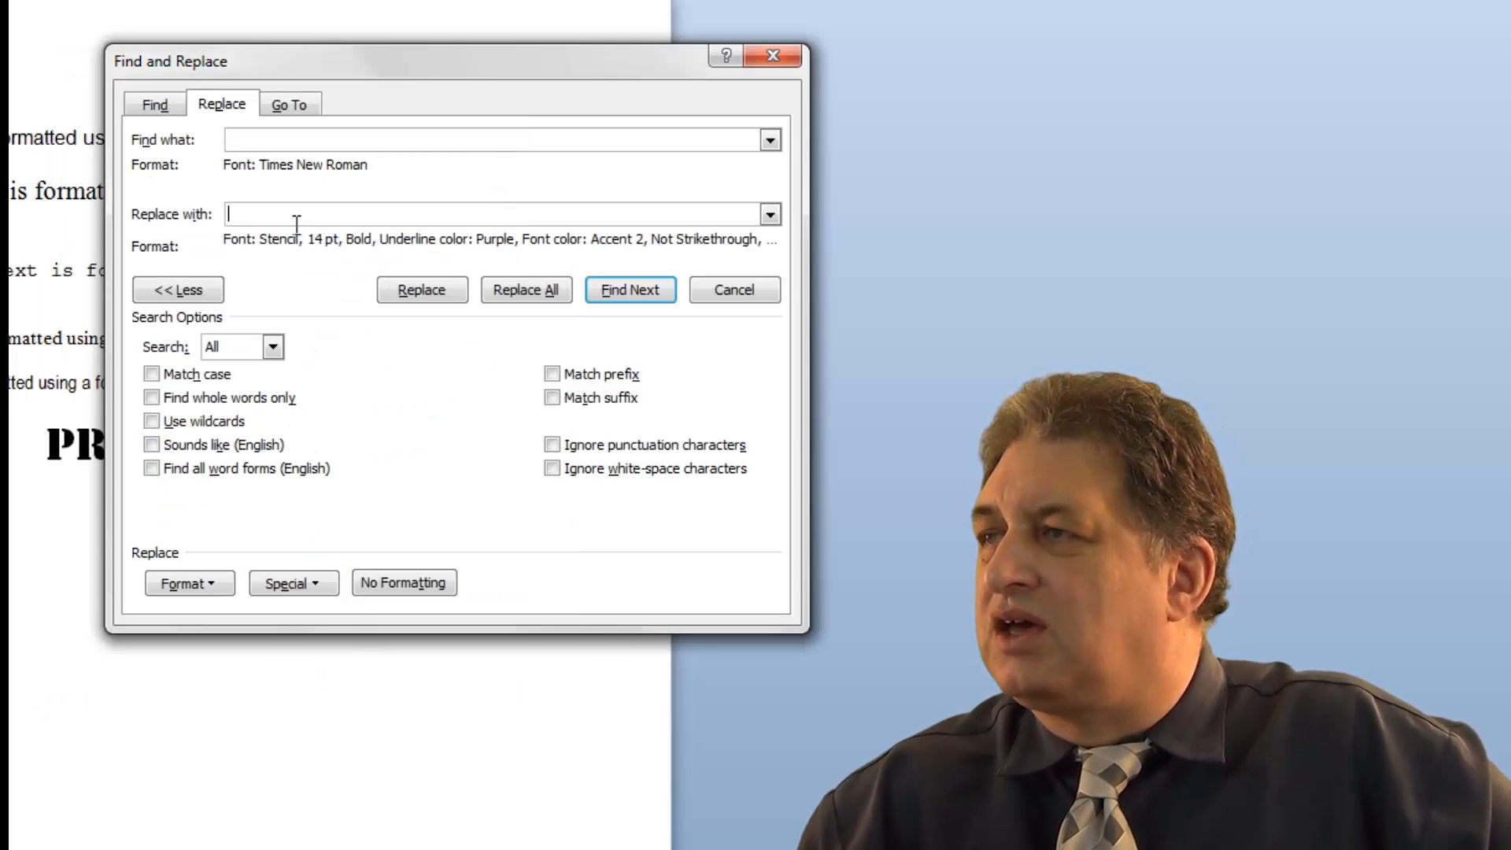
Replace all Times New Roman formatting in the document with the Stencil formatting and close Find and Replace.
click(246, 140)
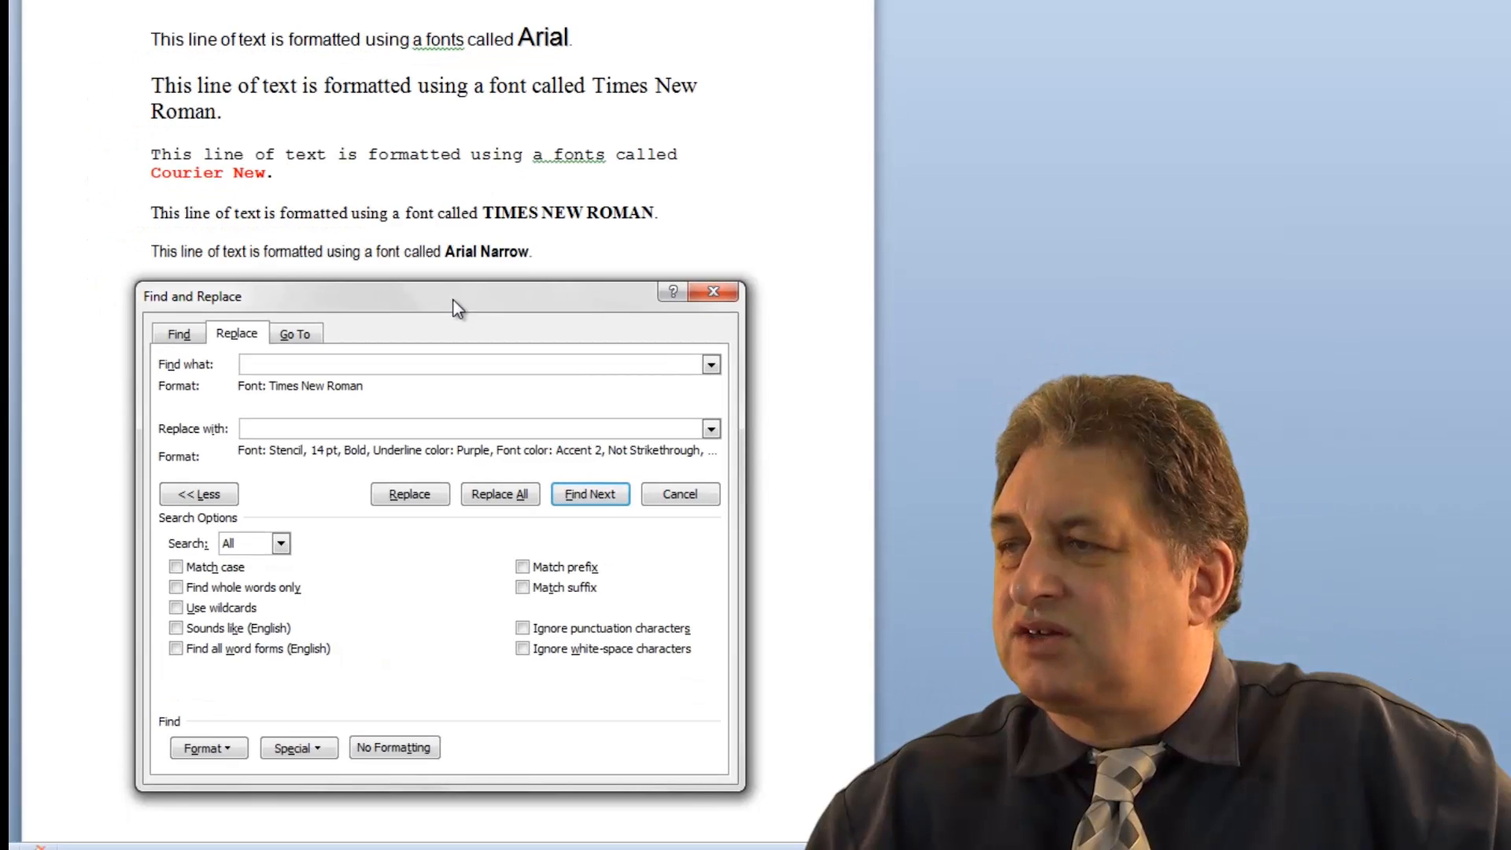
click(499, 494)
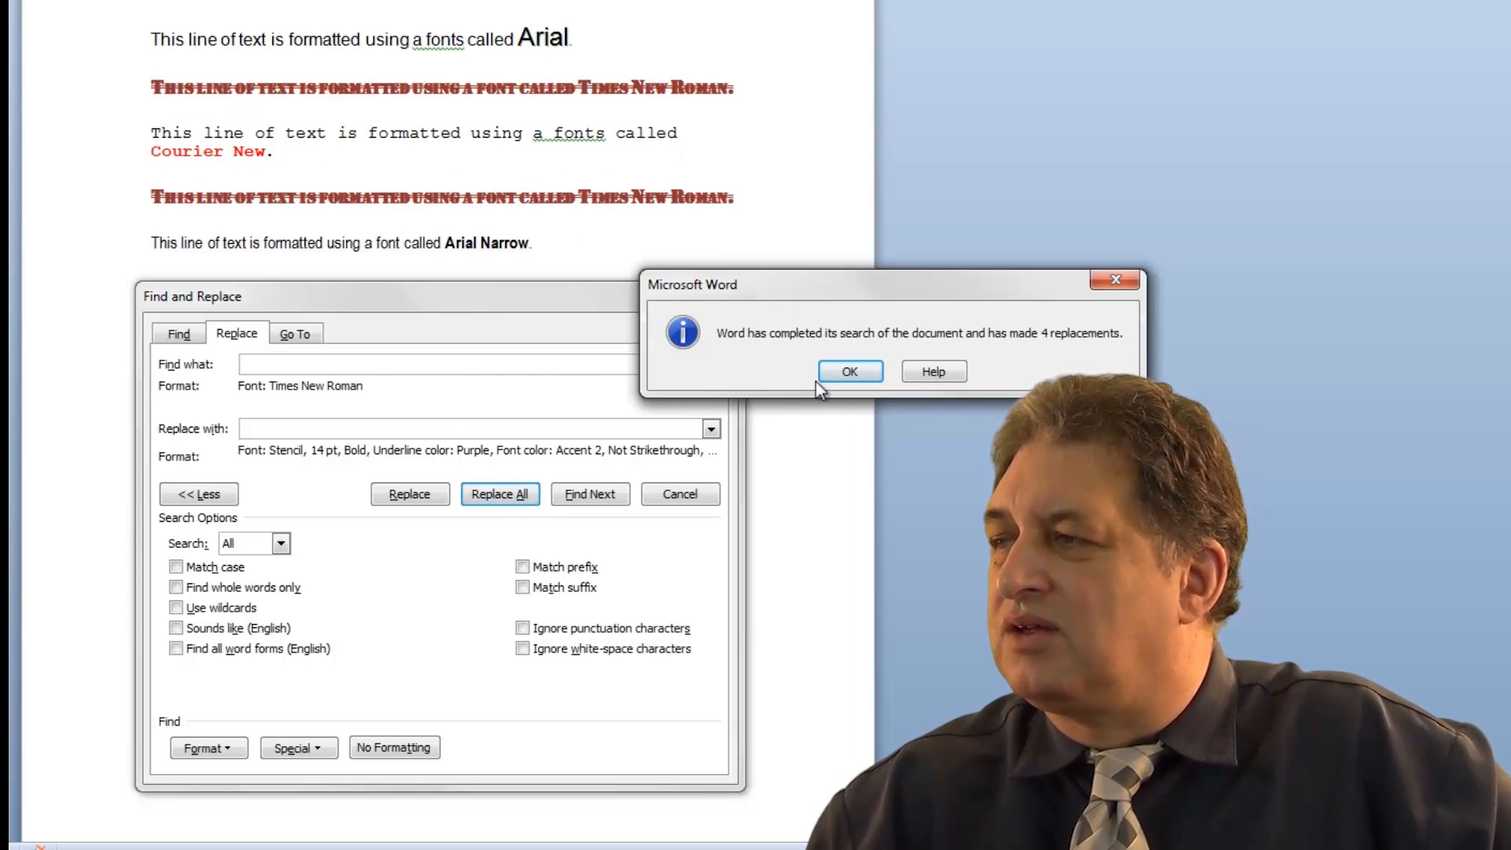
click(820, 377)
click(726, 296)
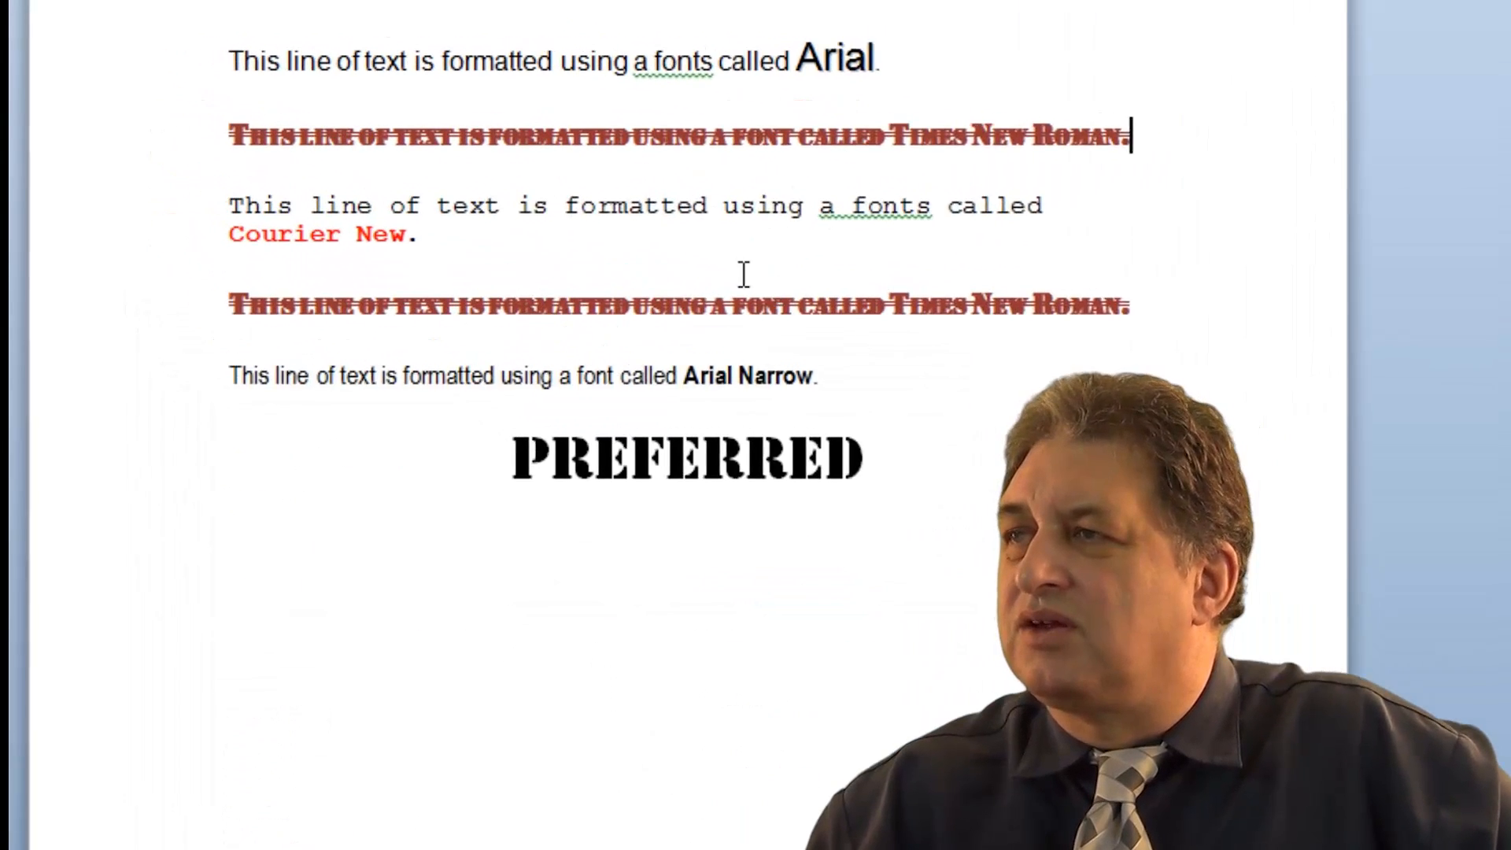
Check the font, size and extent of the two reformatted Times New Roman lines.
click(302, 138)
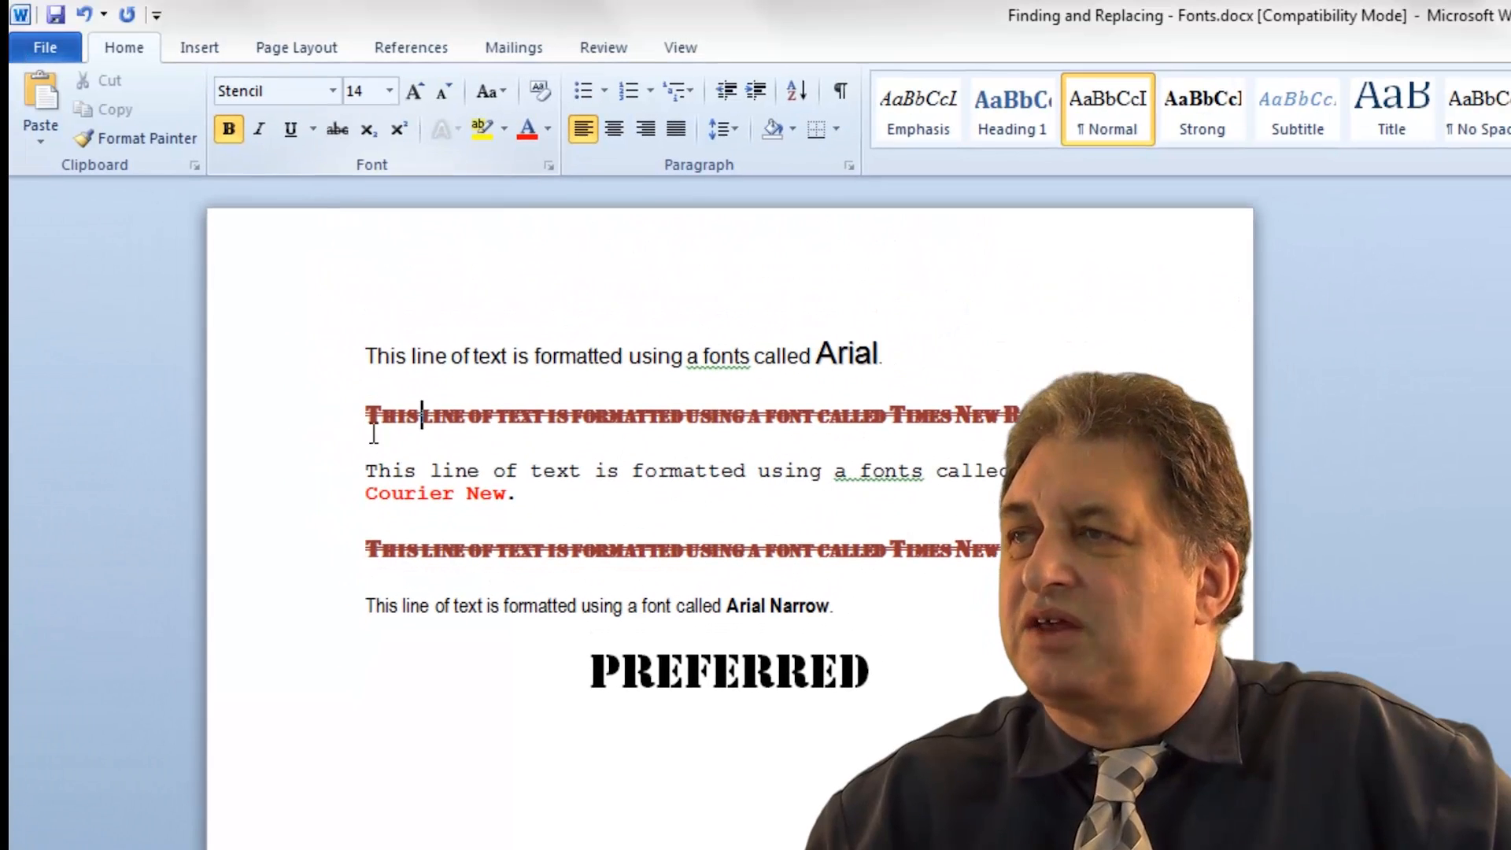
click(408, 548)
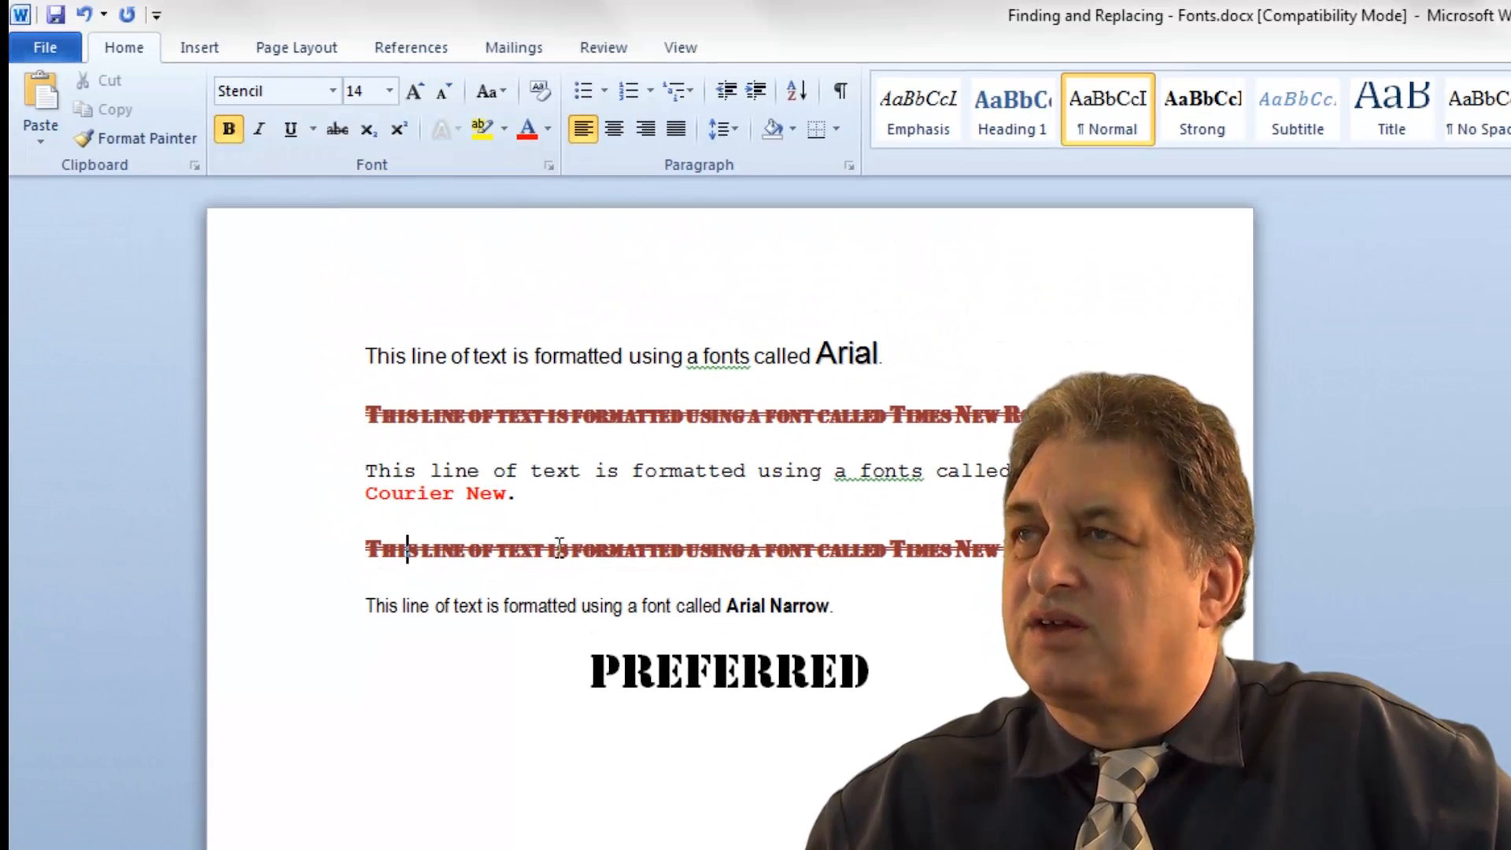
click(335, 421)
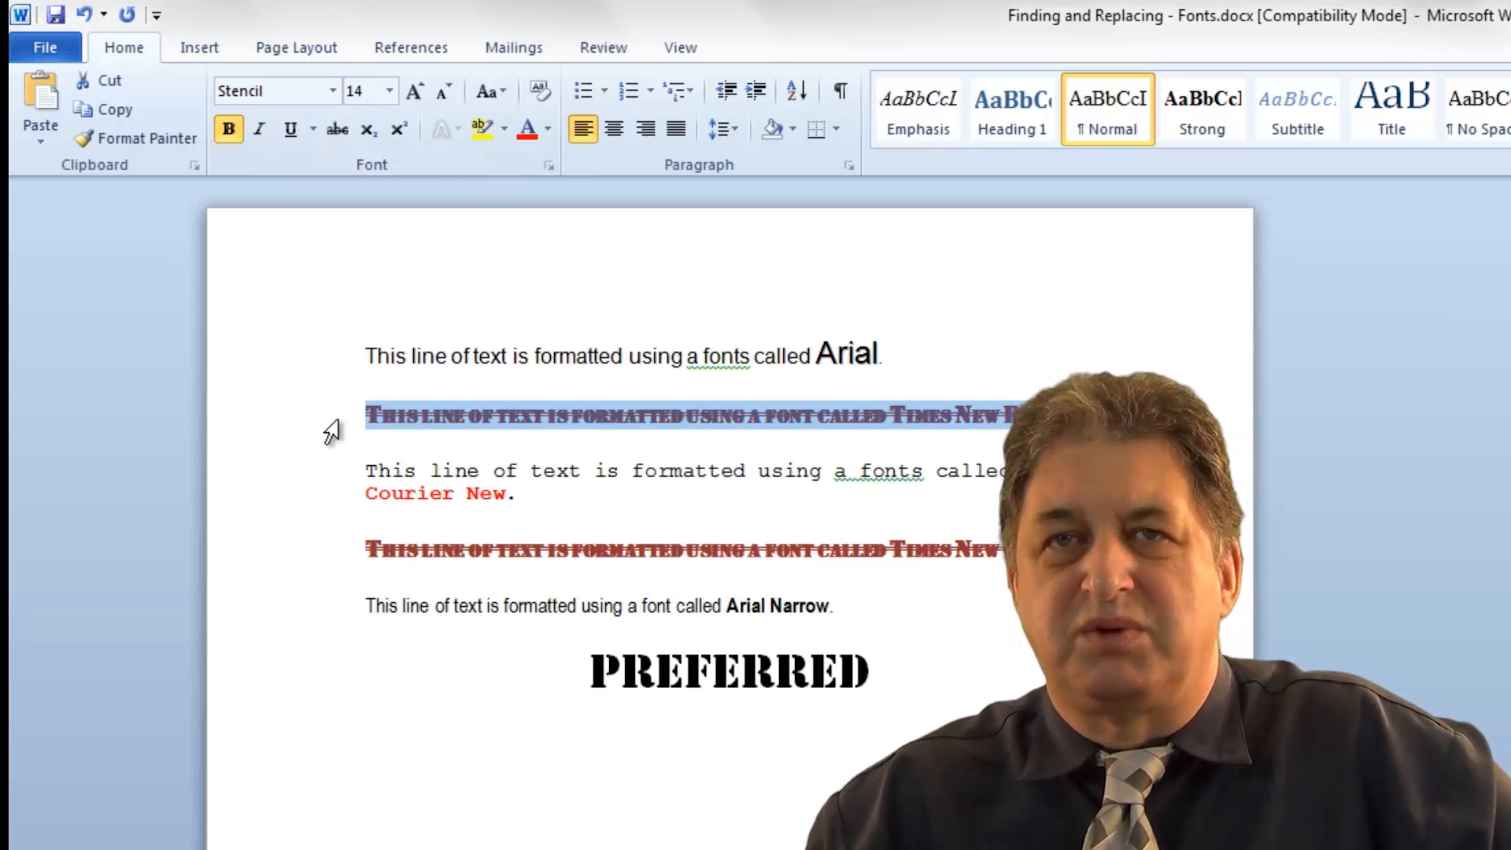
click(324, 552)
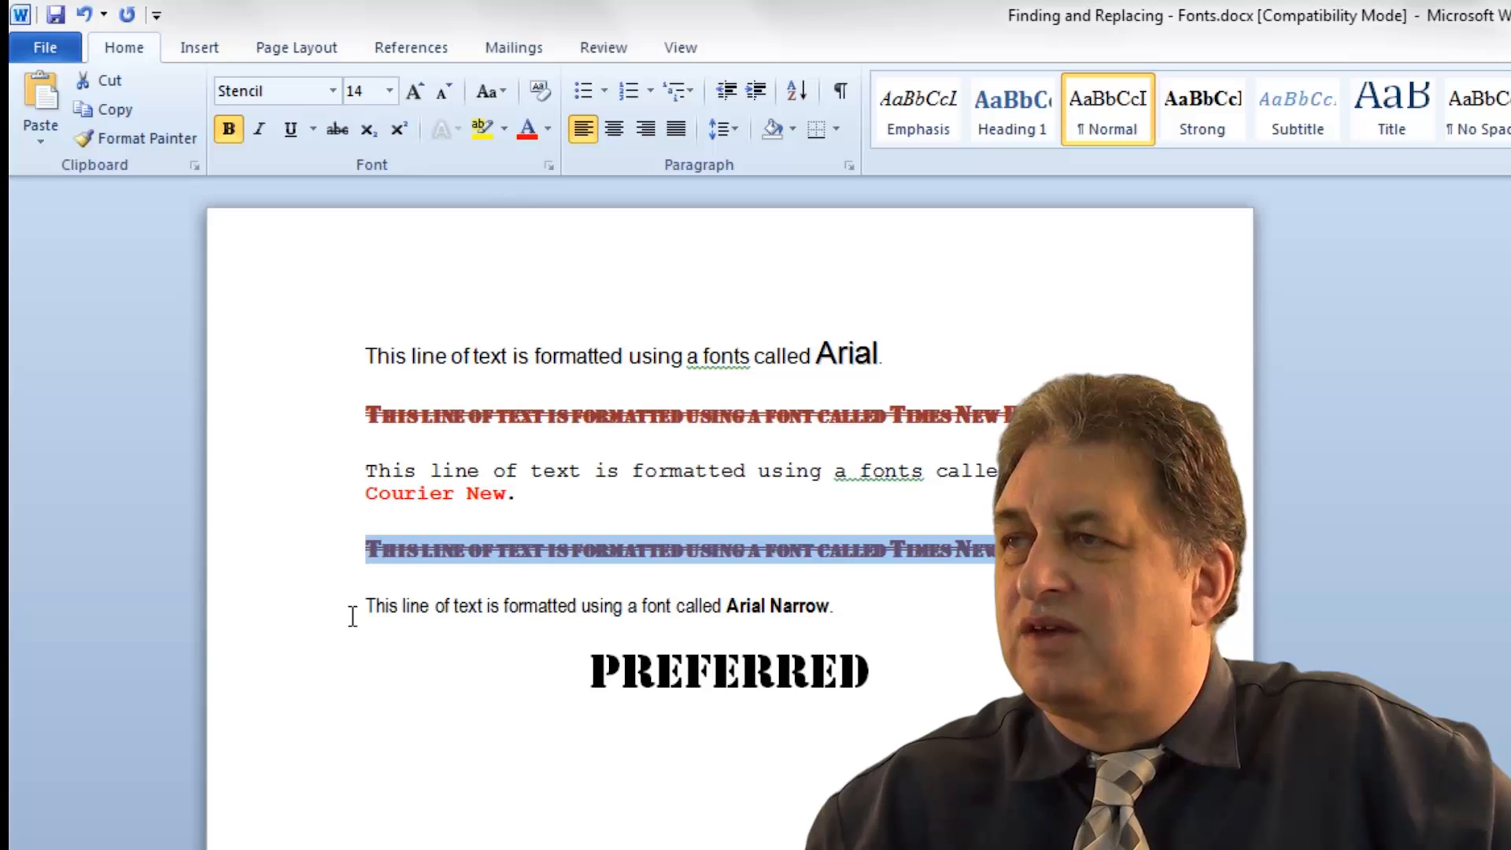
click(484, 817)
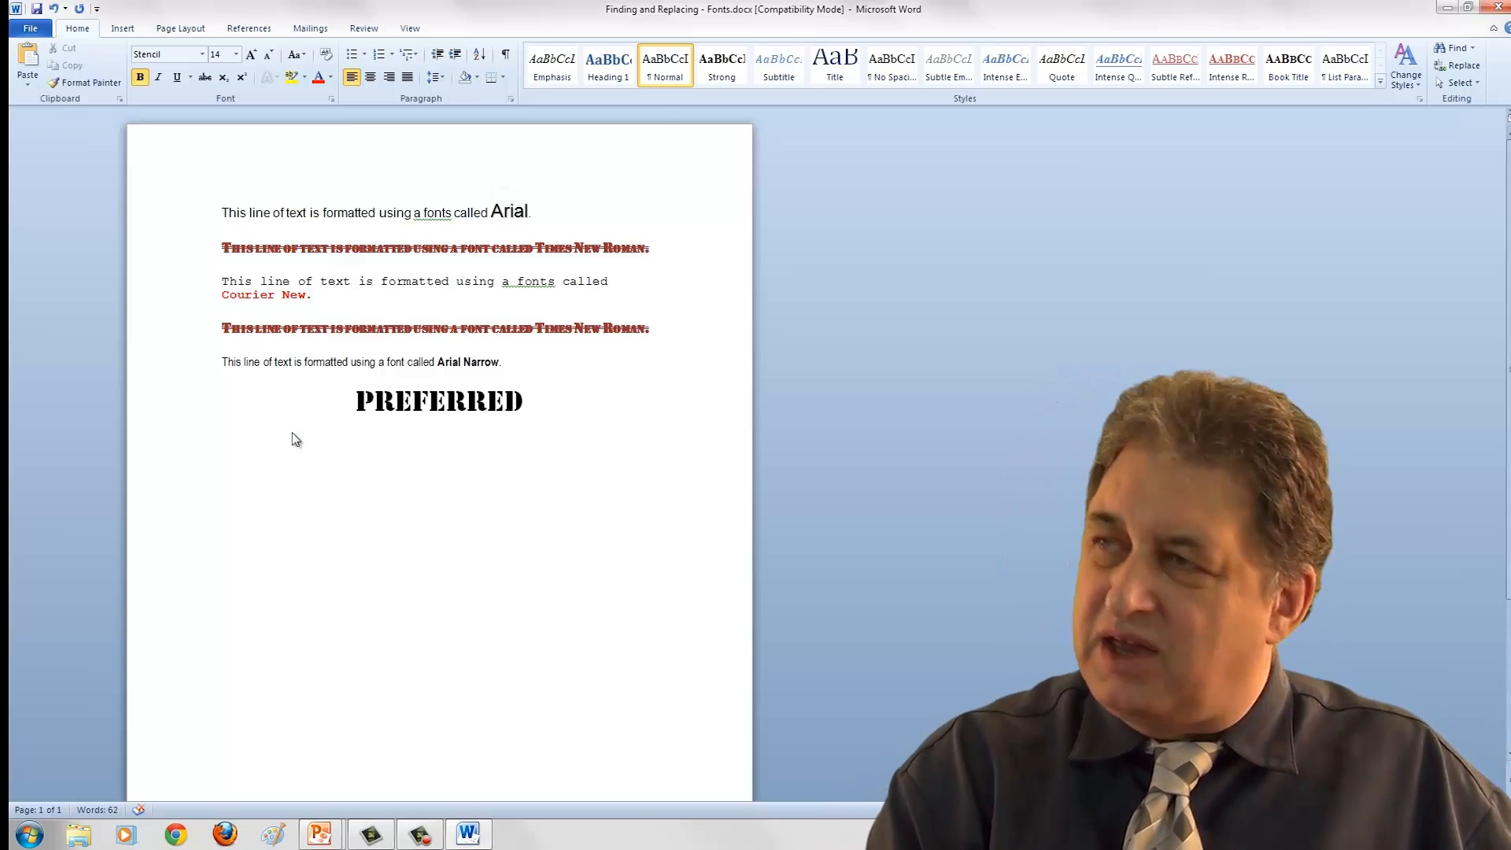
Reopen Find and Replace, review the available formatting types, and insert a Column Break special character as the search text.
key(ctrl+h)
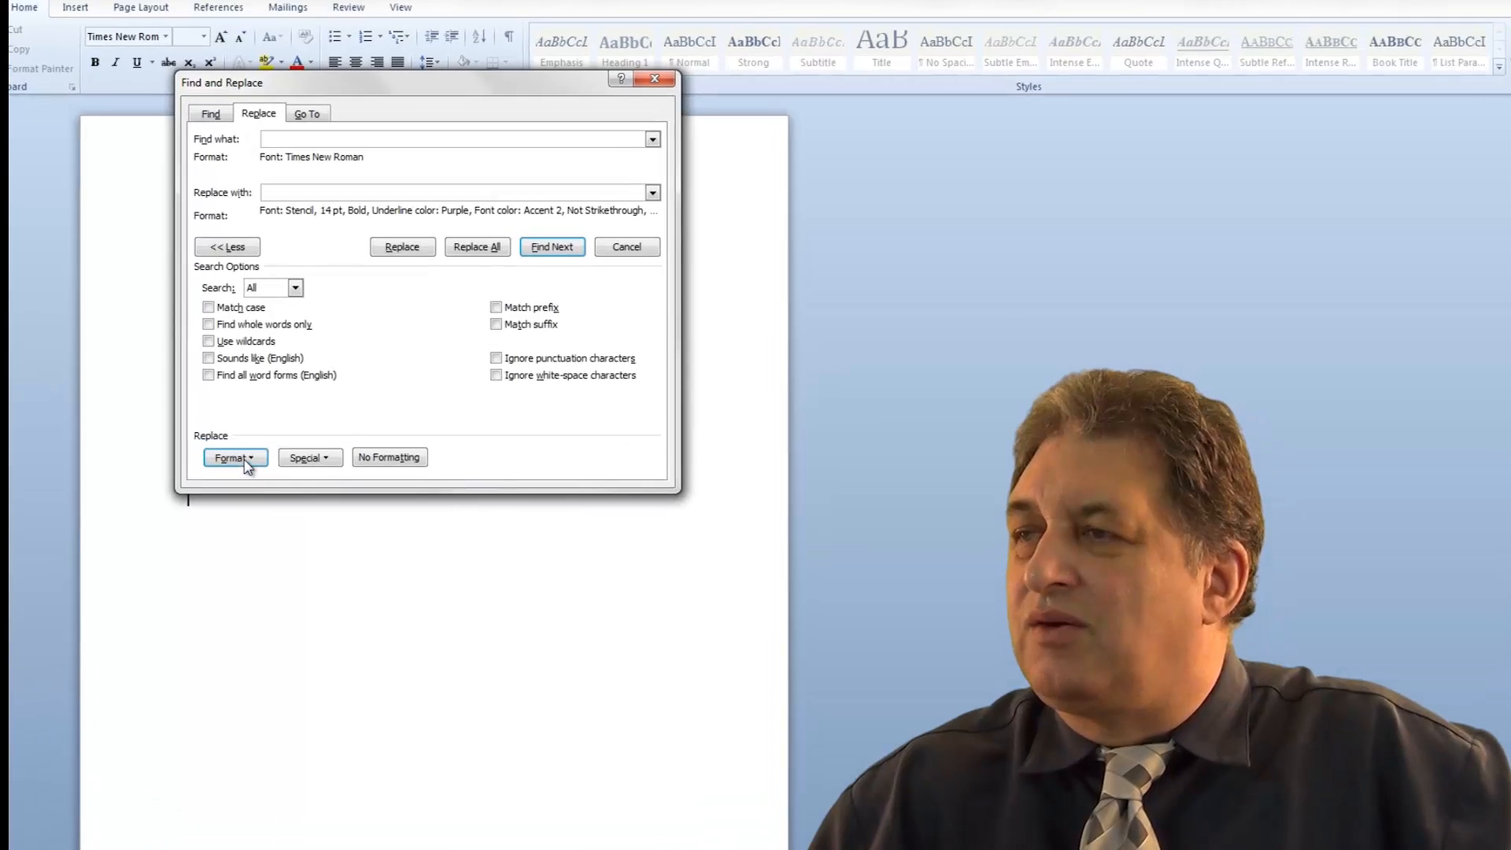
click(276, 429)
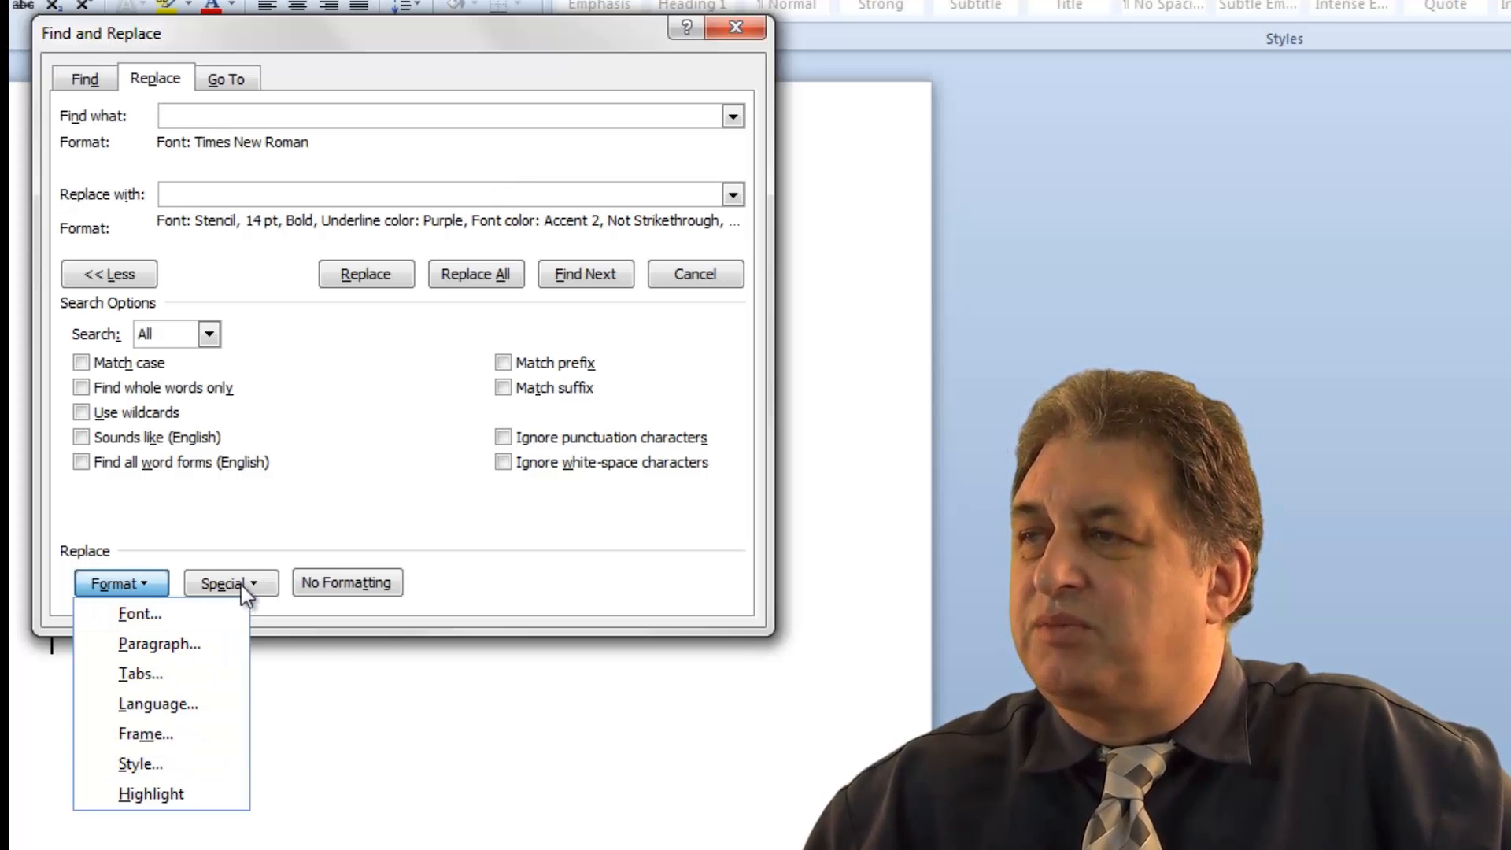
click(279, 517)
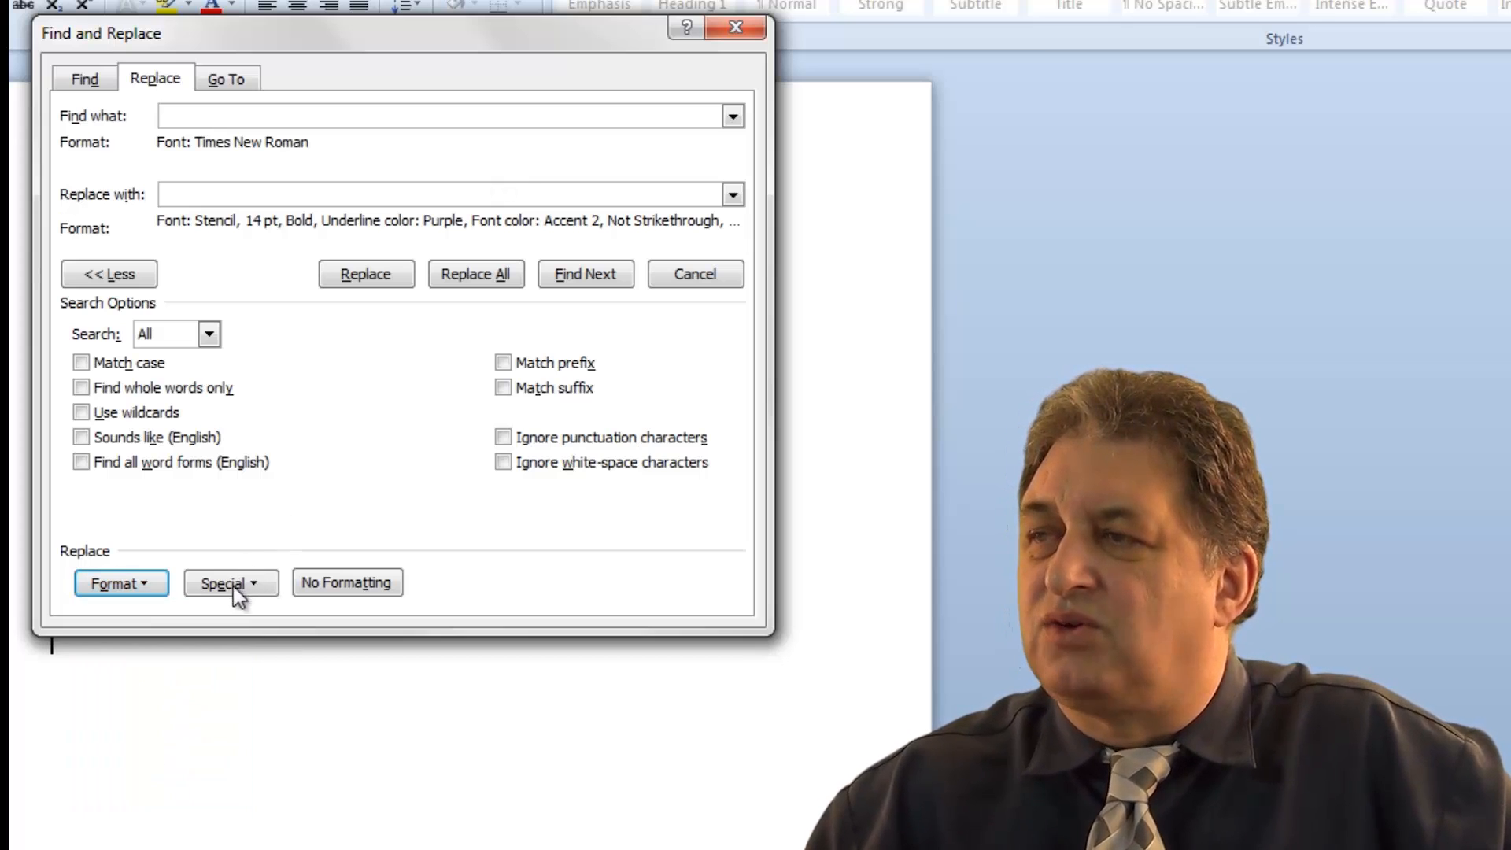
click(247, 589)
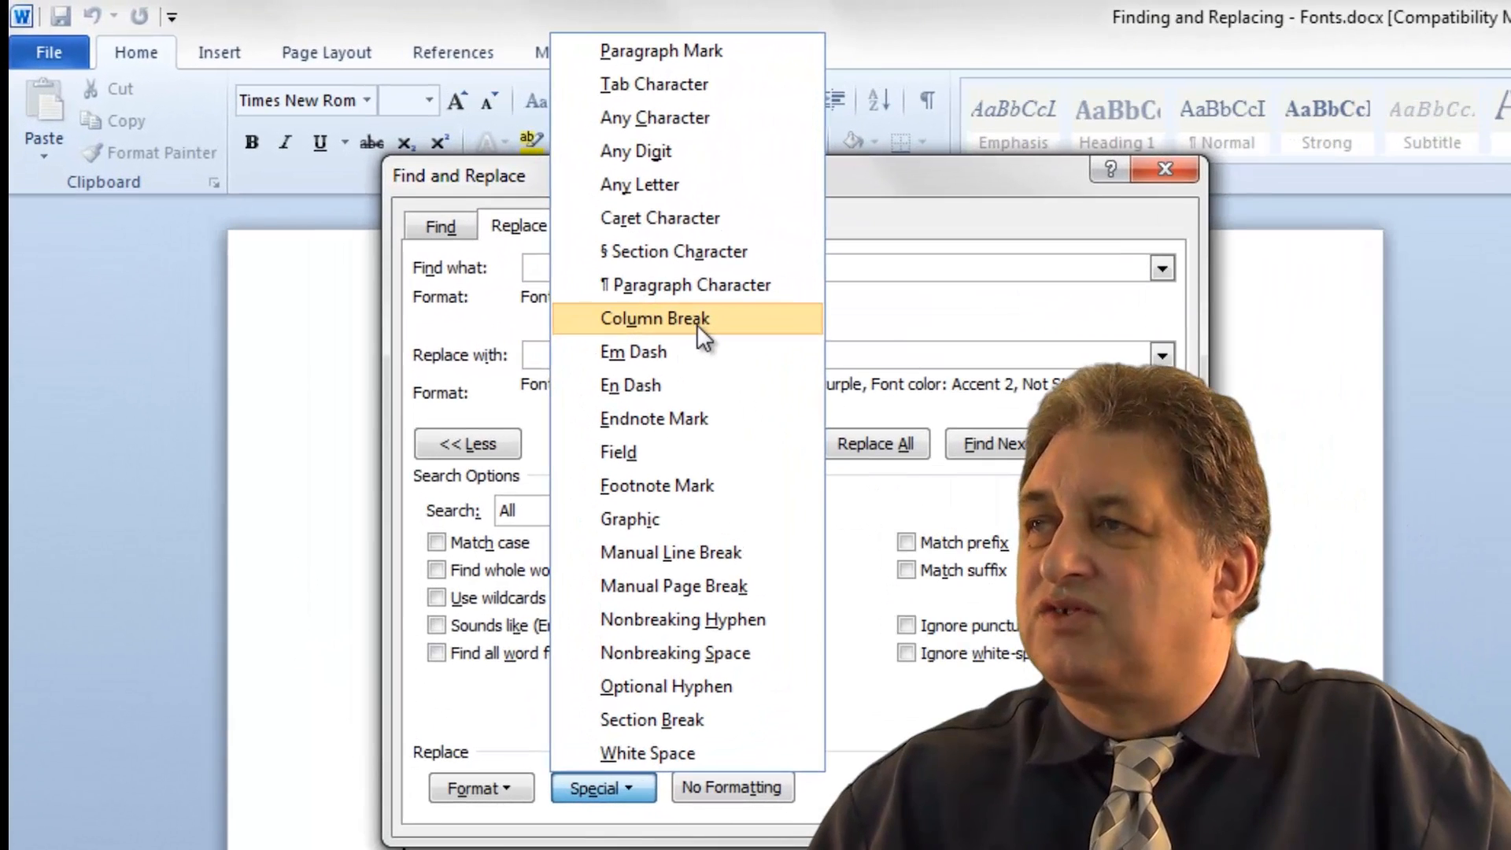
click(696, 319)
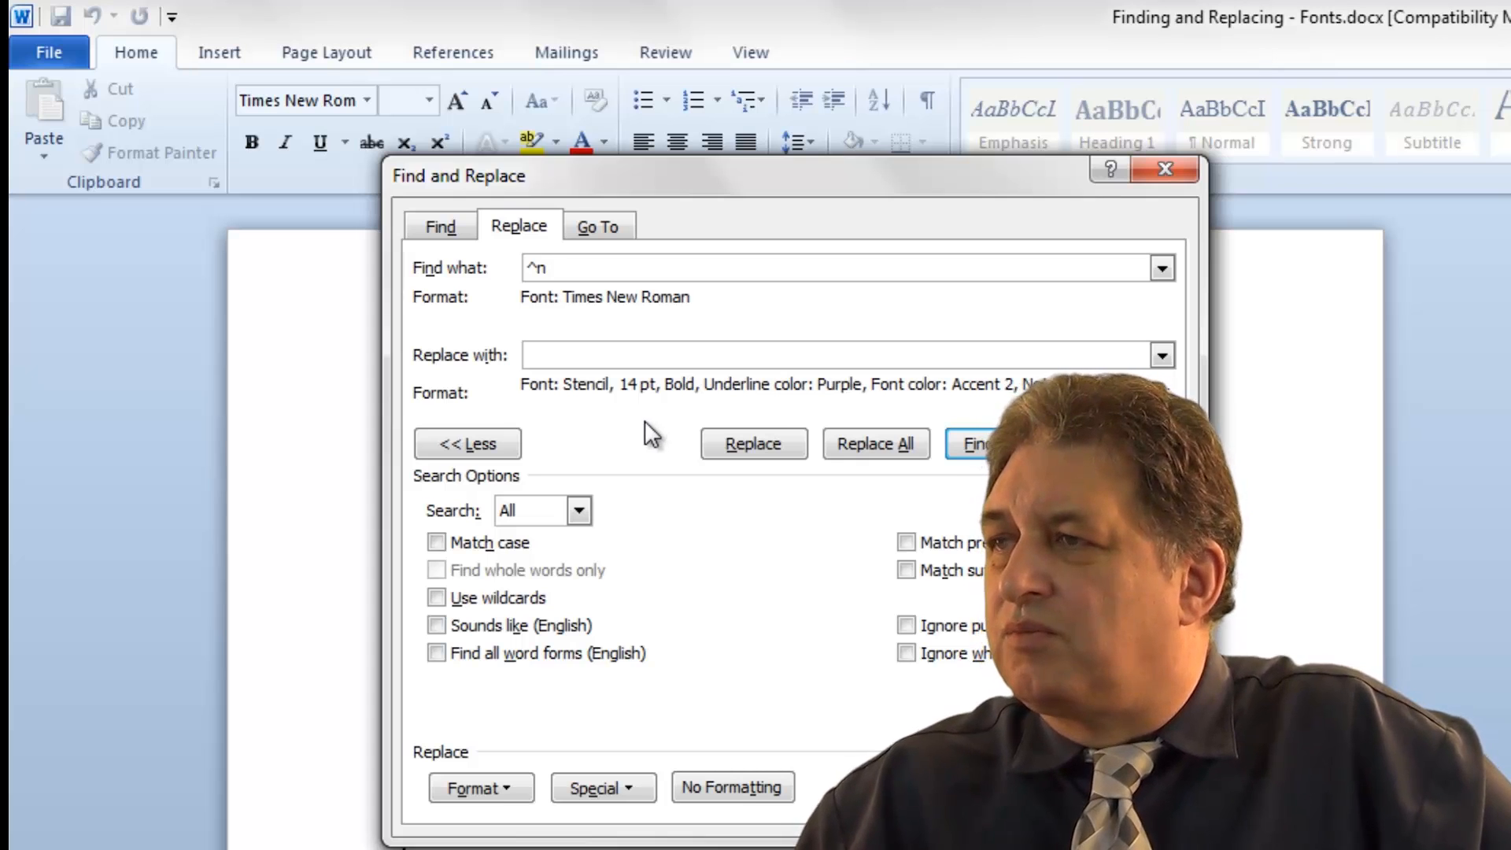
Remove the font formatting from both the search and the replacement criteria.
click(712, 781)
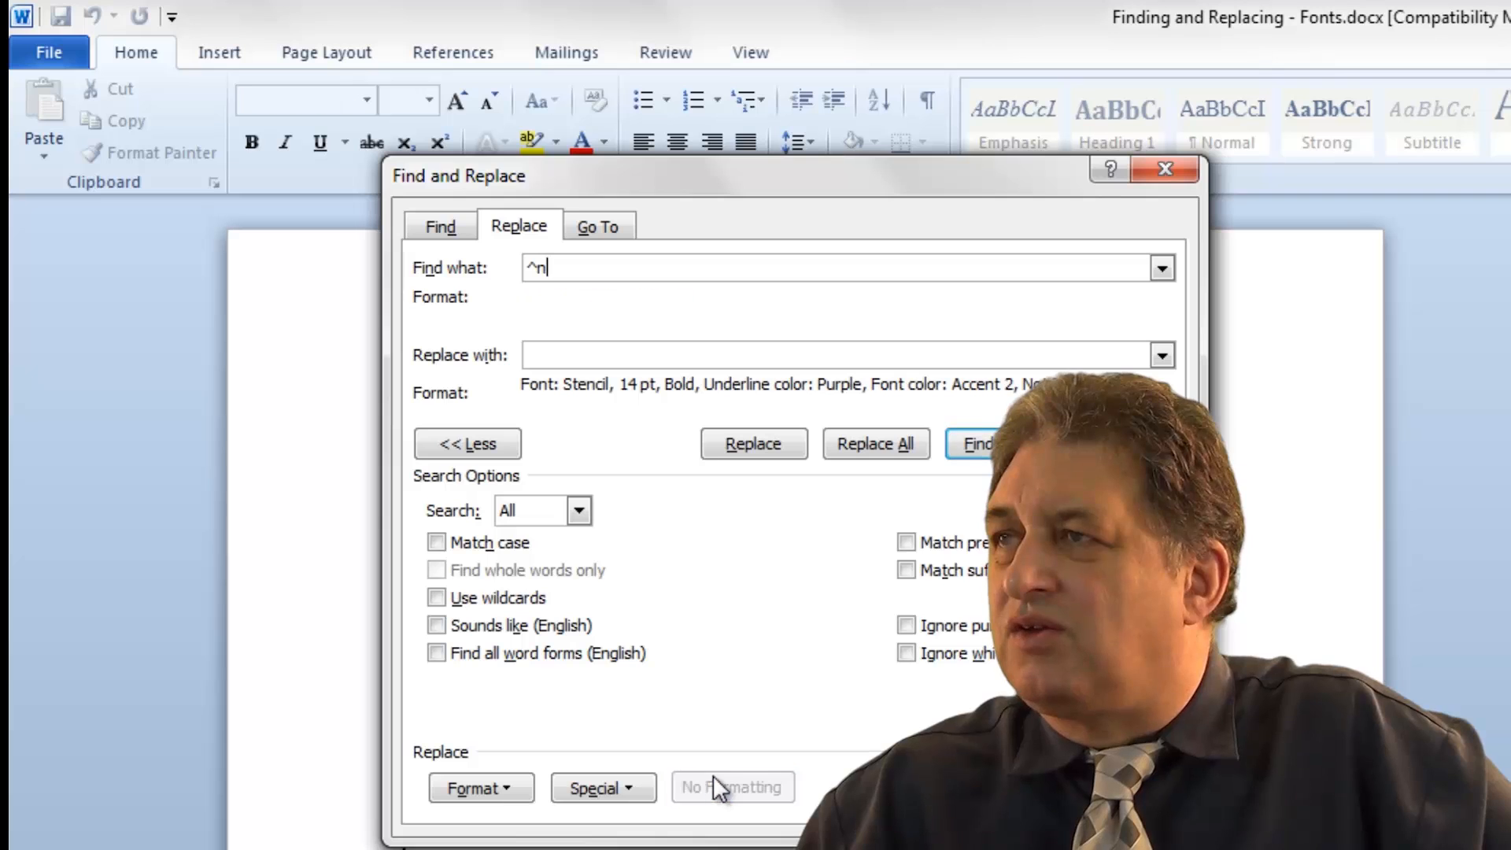
click(587, 355)
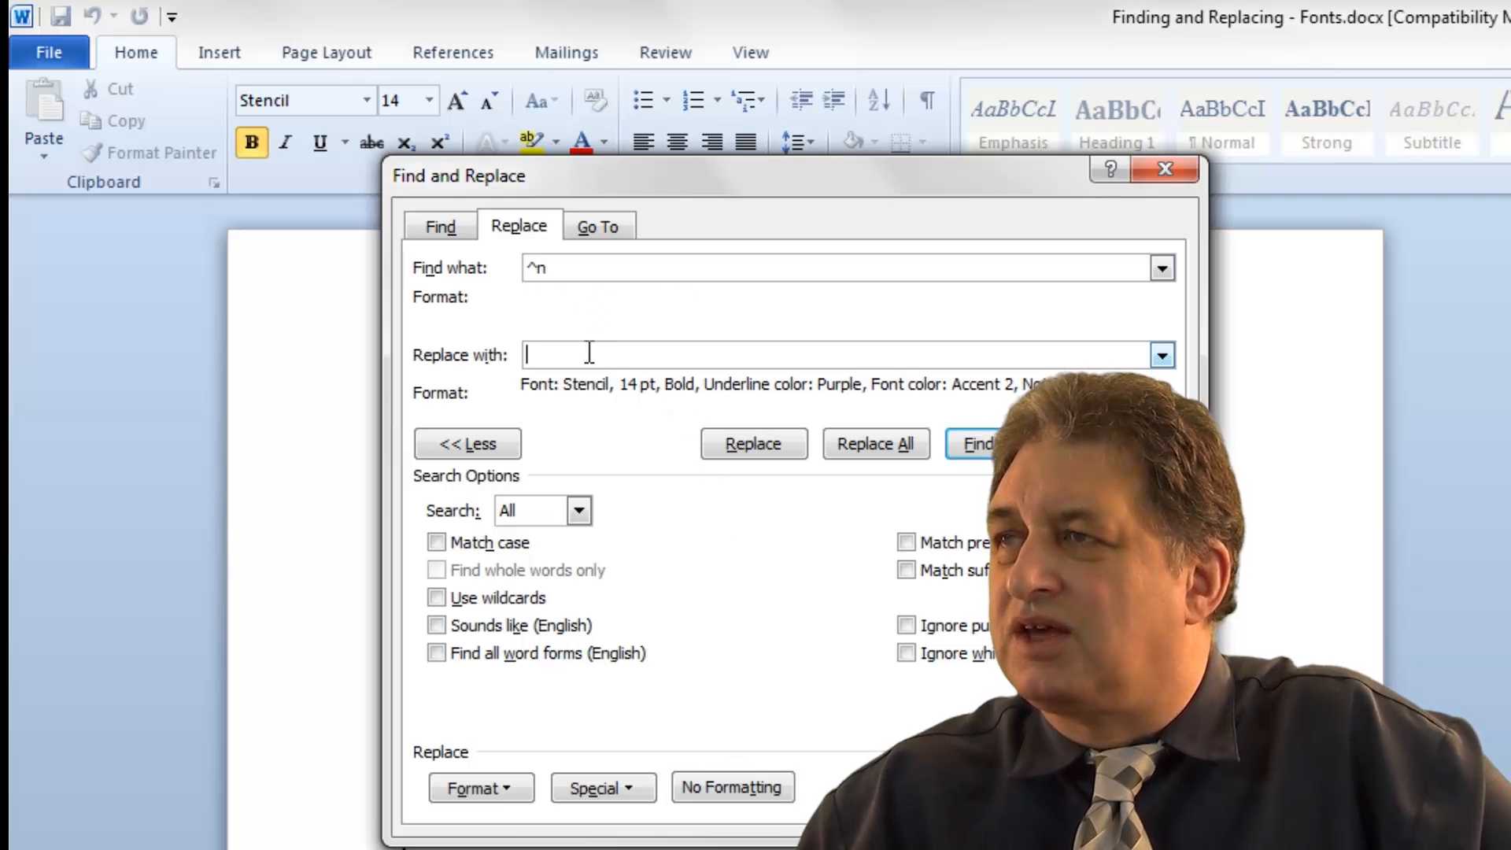
click(747, 787)
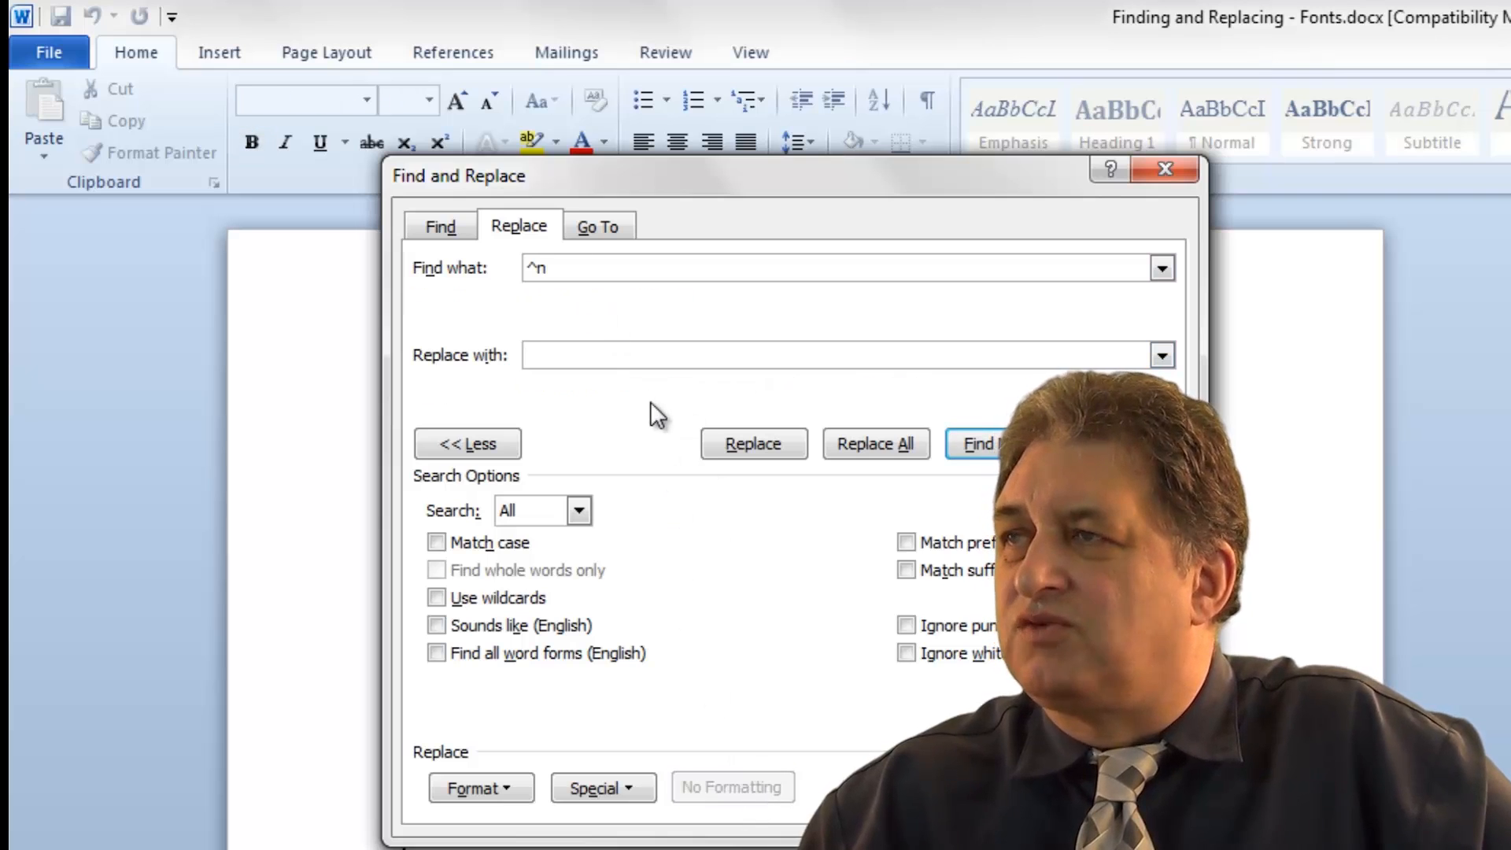
Clear the search text and insert the Column Break code ^n again, keeping the replacement empty and moving the dialog slightly lower.
click(582, 270)
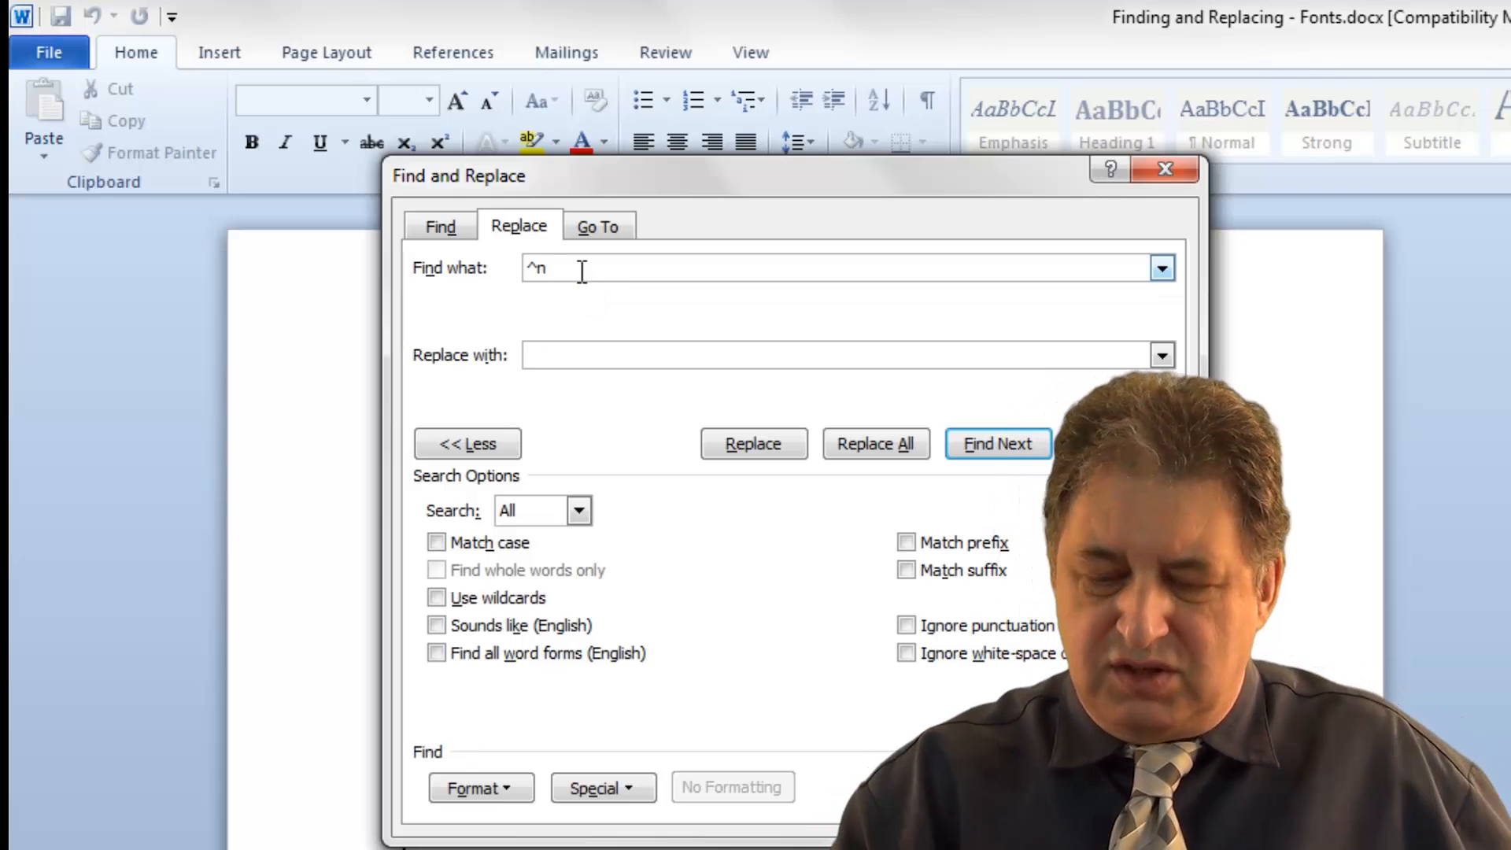
key(BackSpace)
key(BackSpace)
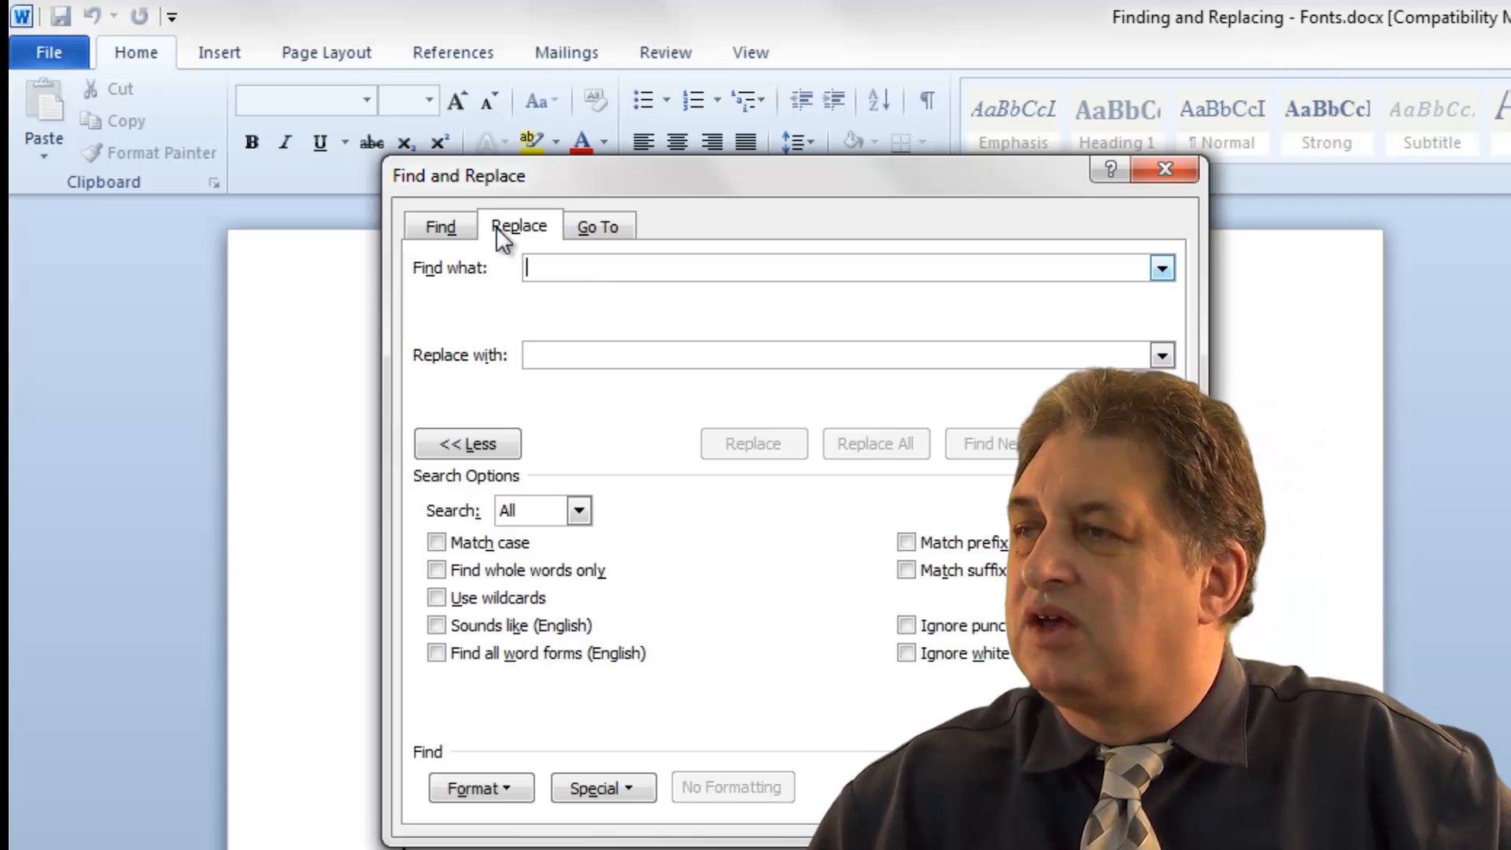
click(592, 787)
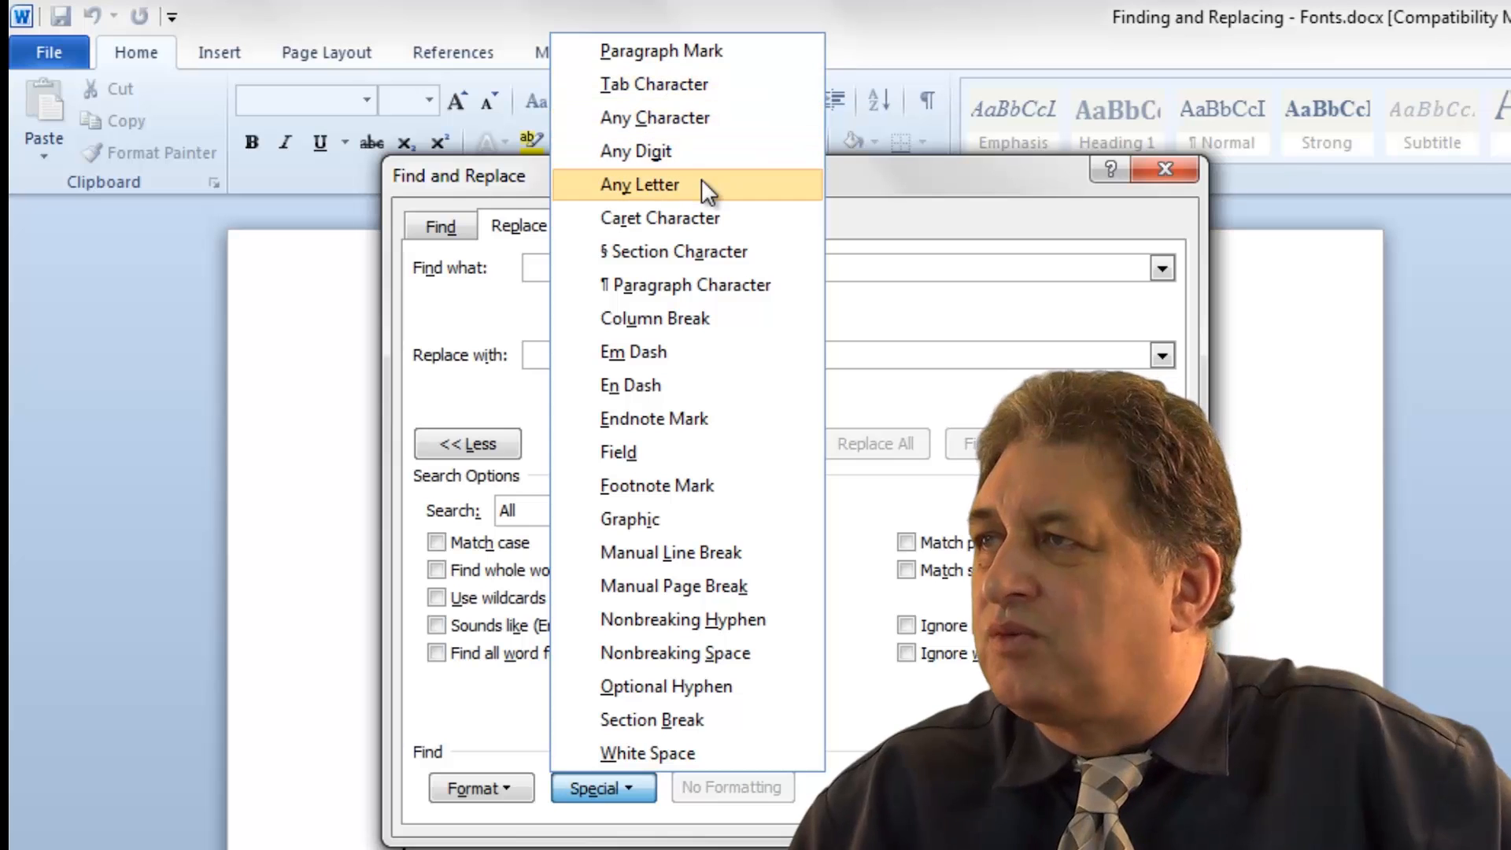
click(715, 318)
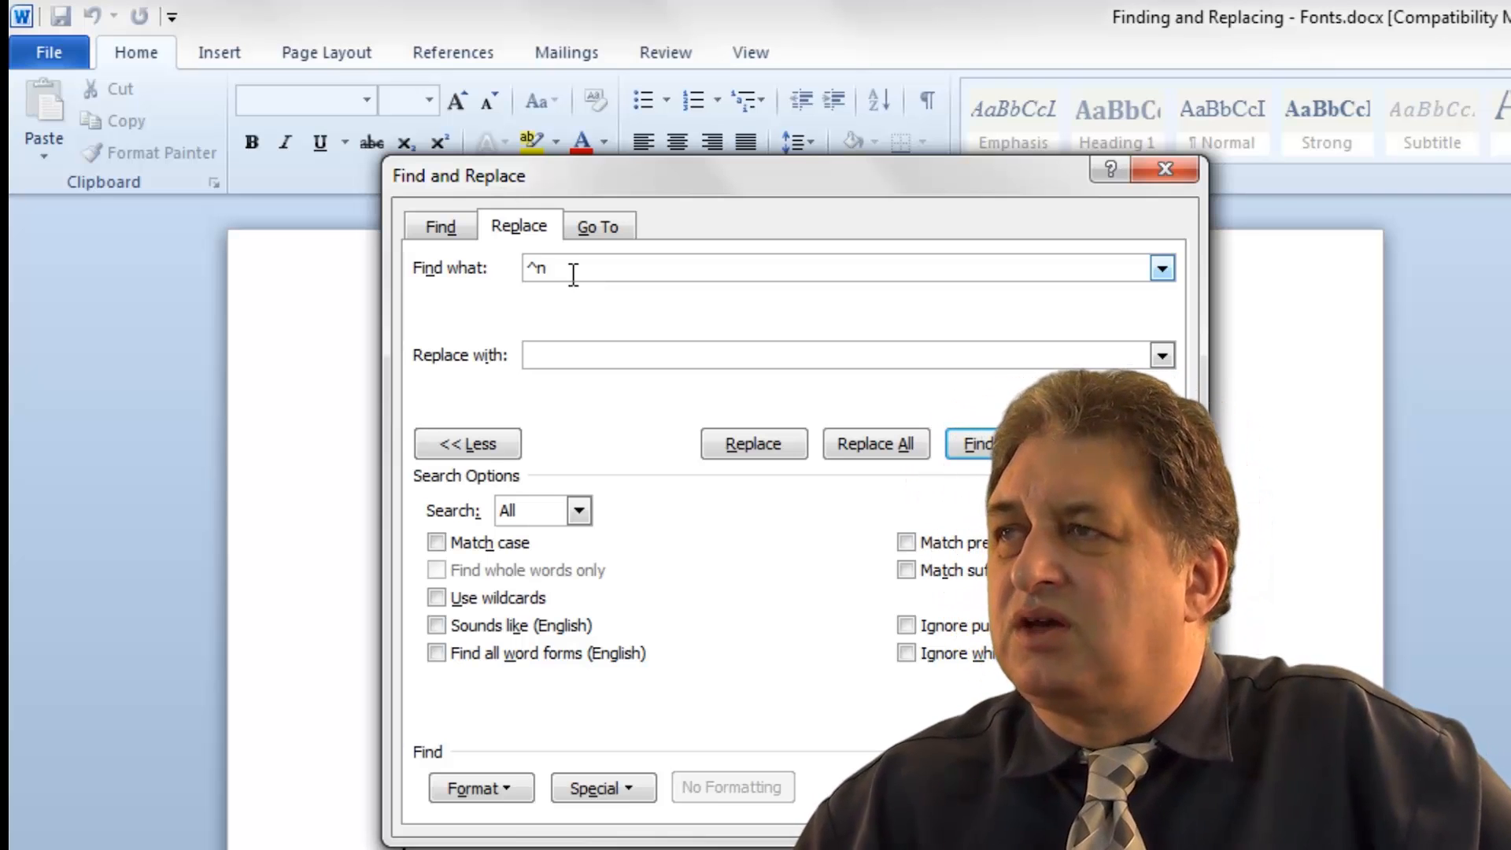
click(593, 355)
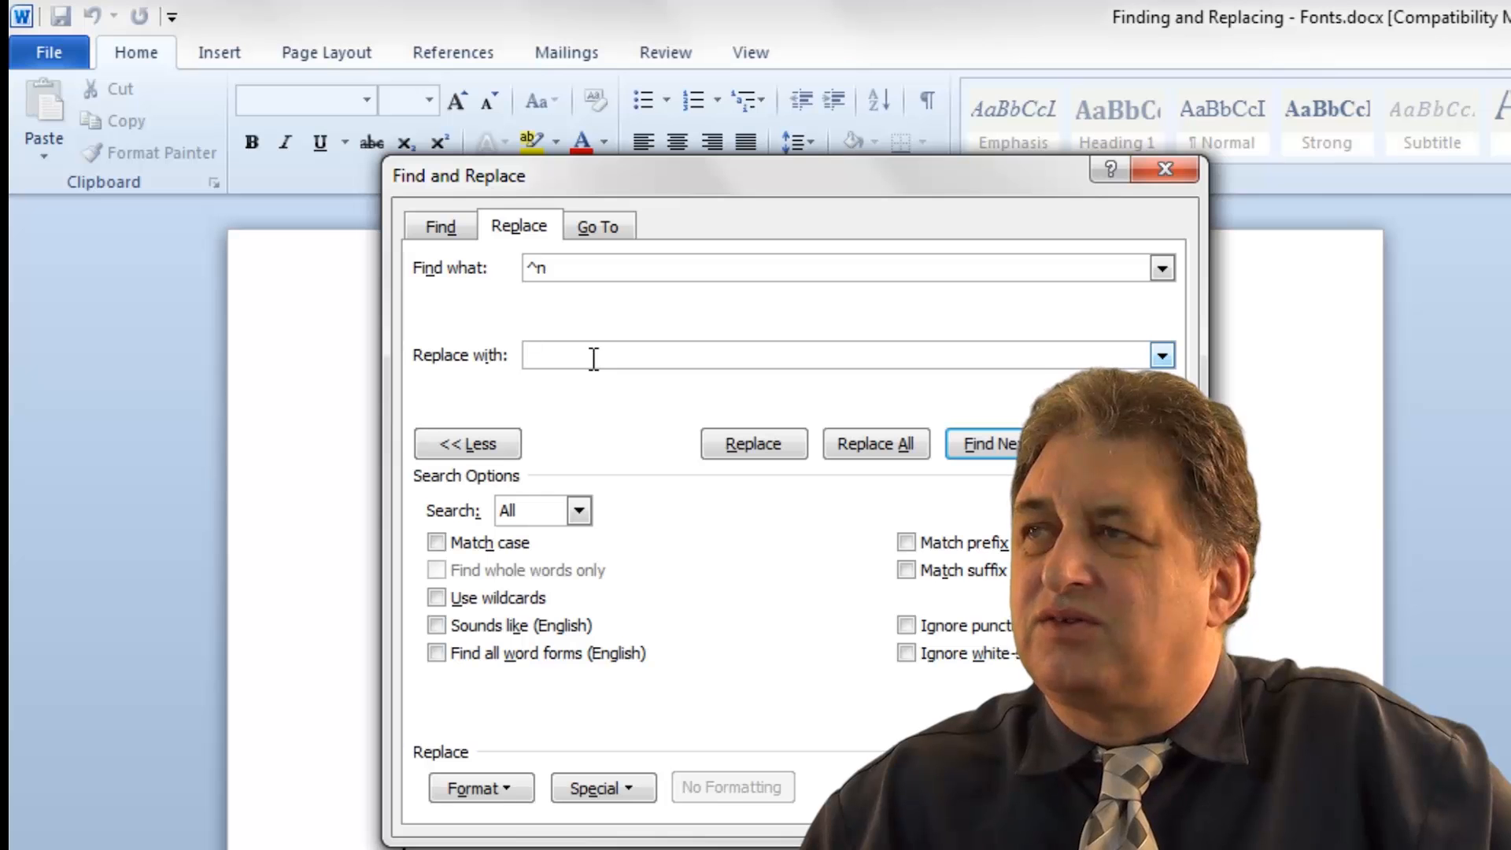
drag(630, 165, 636, 204)
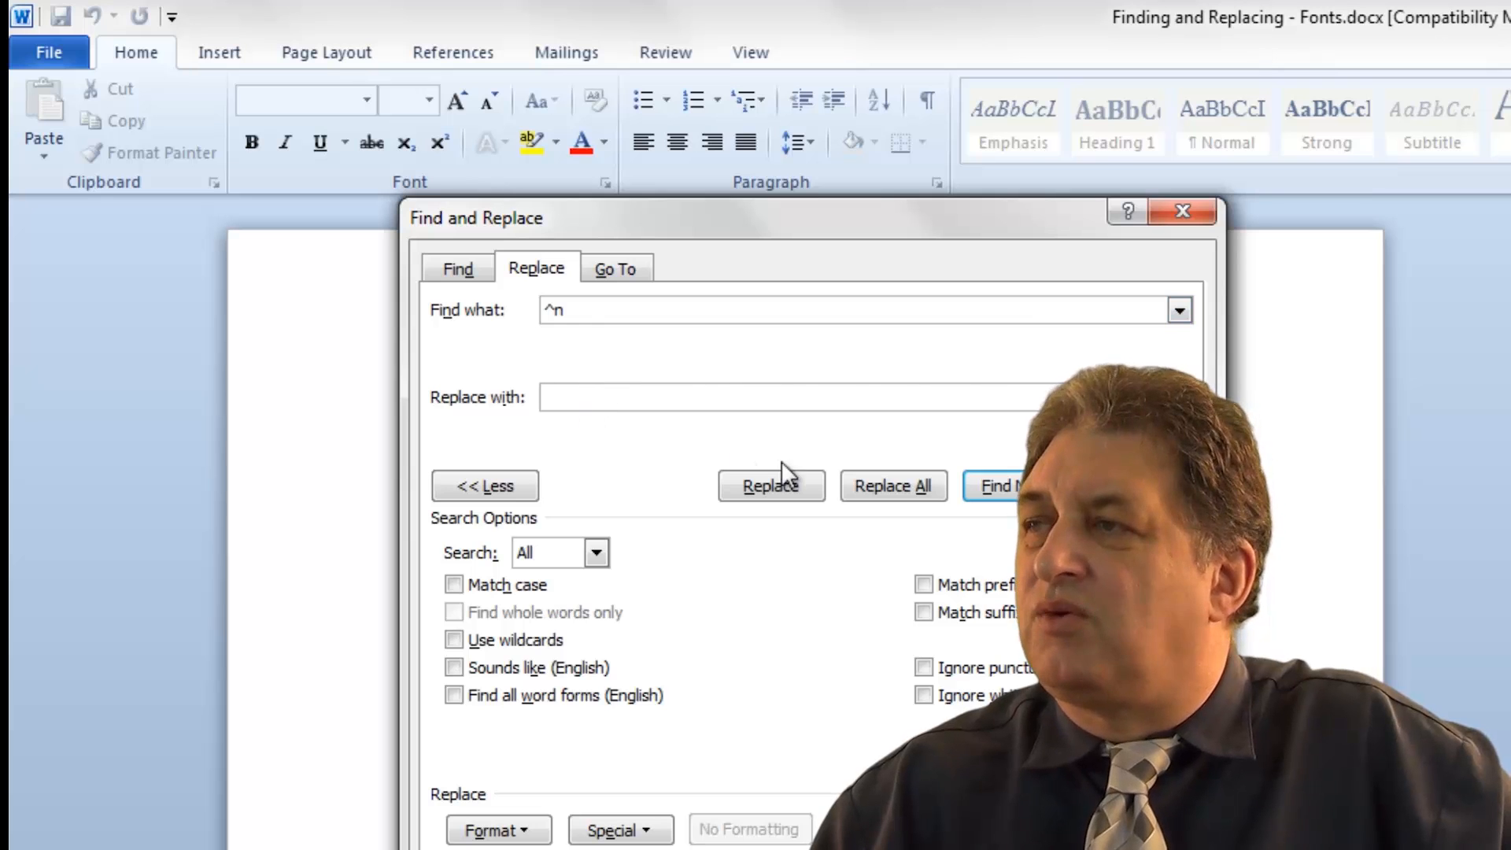
Check the search and replacement entries for the column break, and close Find and Replace without running it.
click(613, 311)
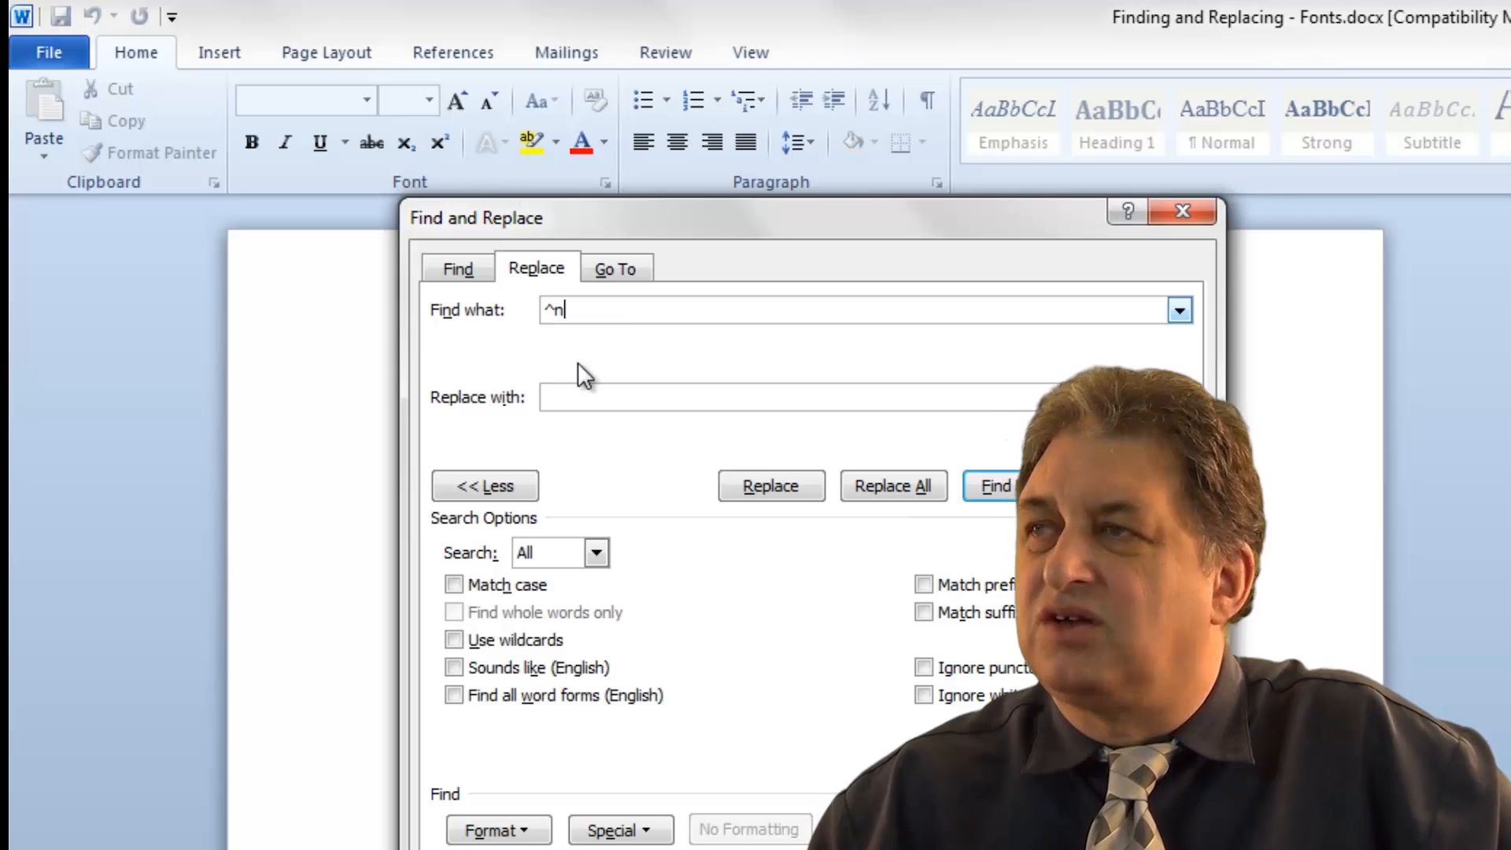
click(582, 389)
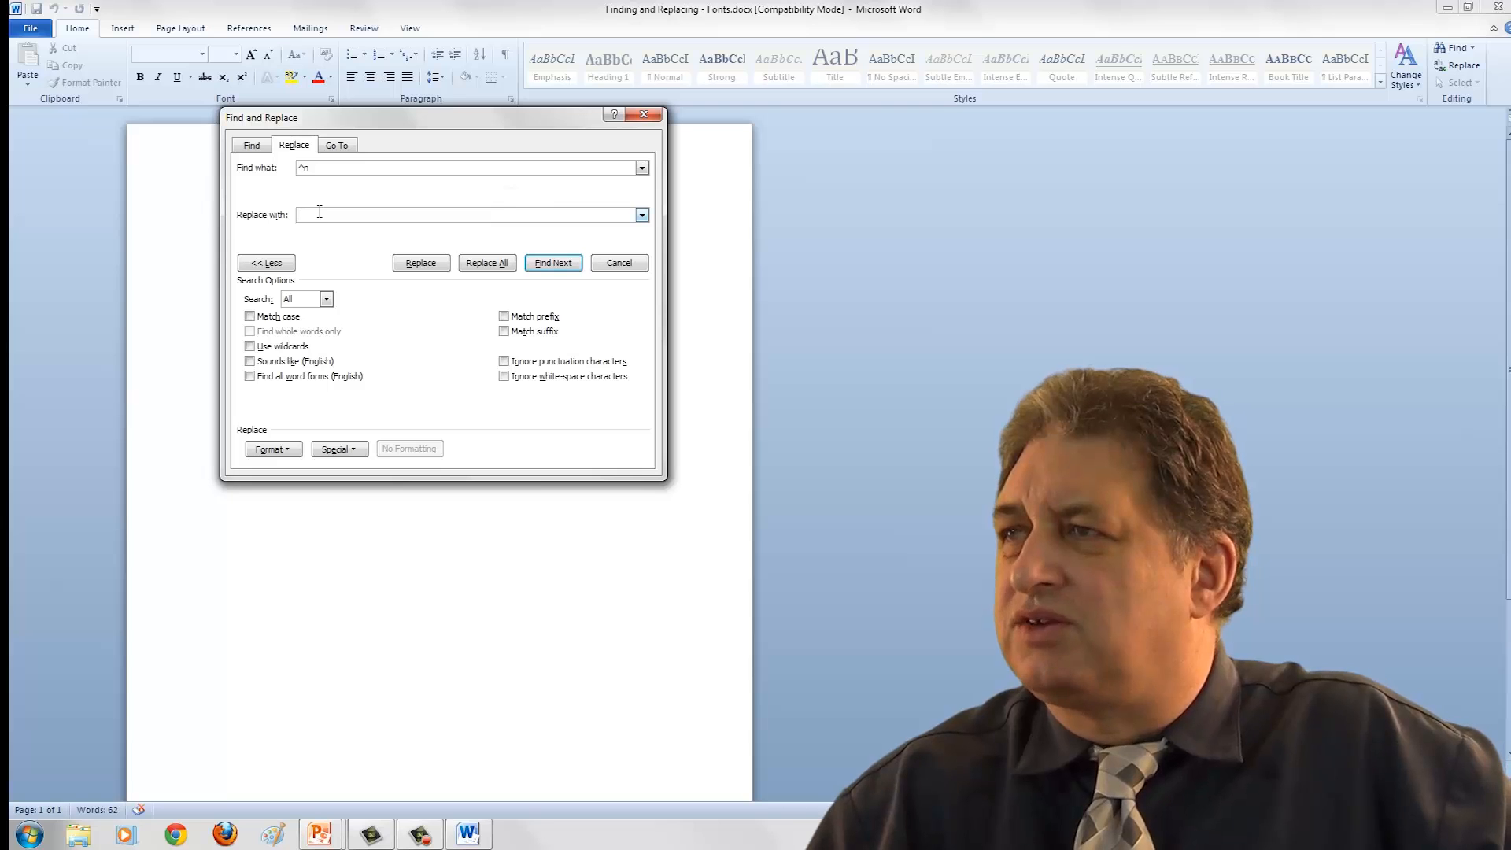
click(644, 115)
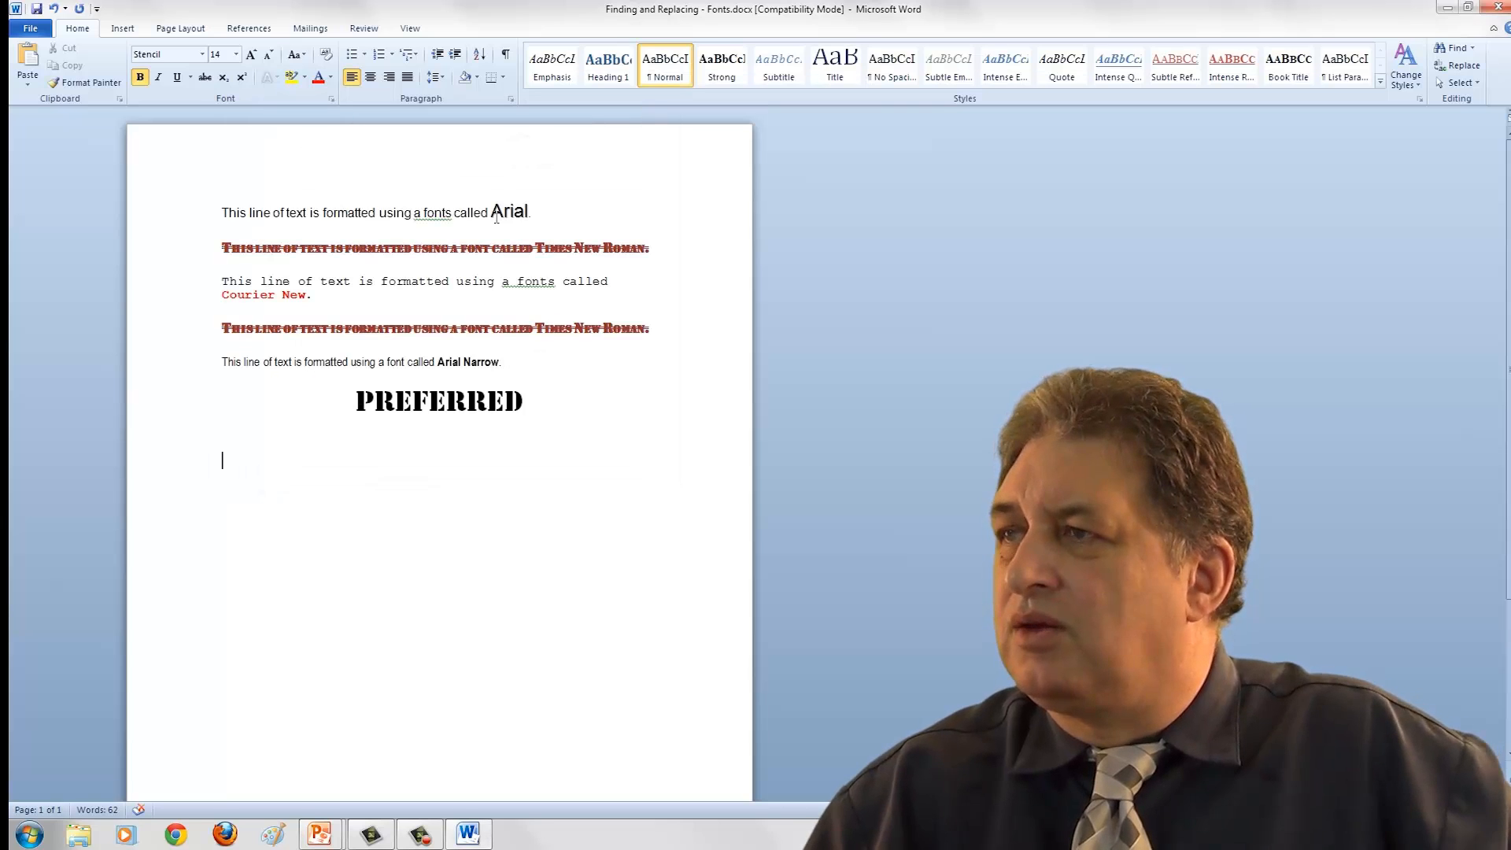
Reopen Find and Replace and build the search text ^#^#^# from the Any Digit special character to match three digits.
key(ctrl+h)
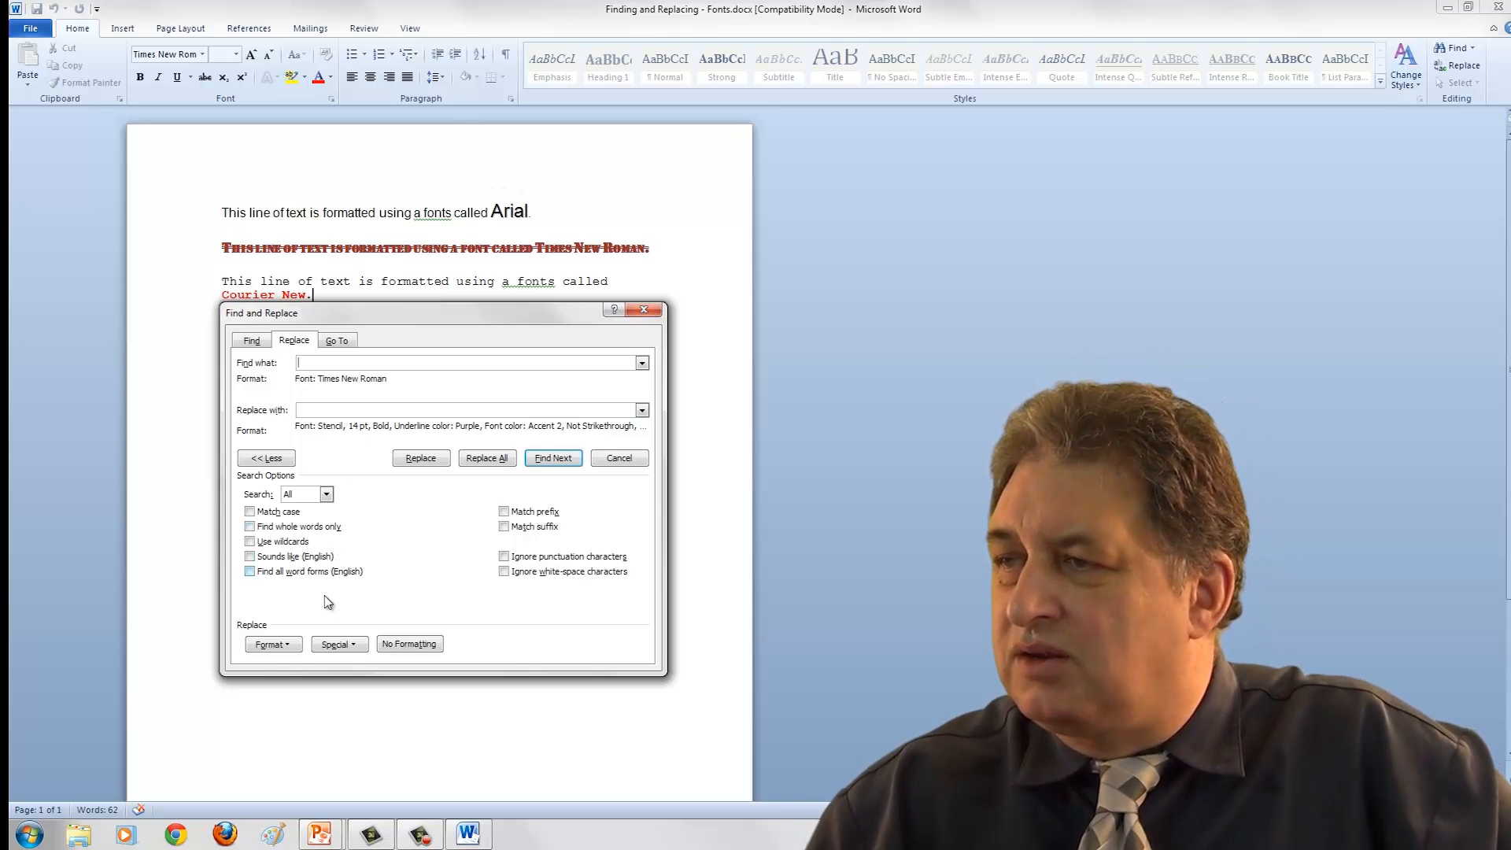
click(339, 644)
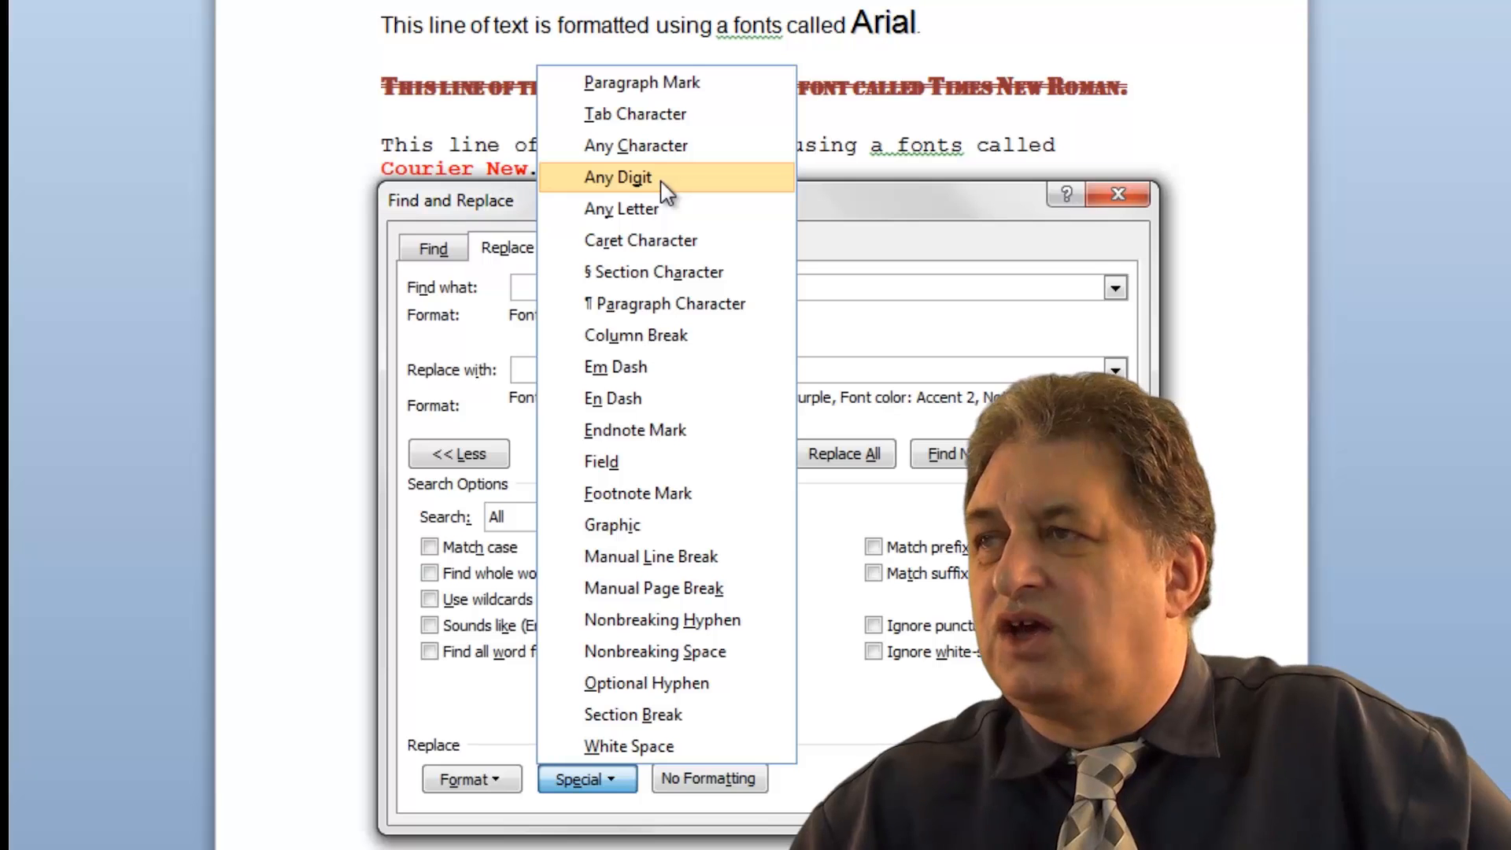
click(664, 183)
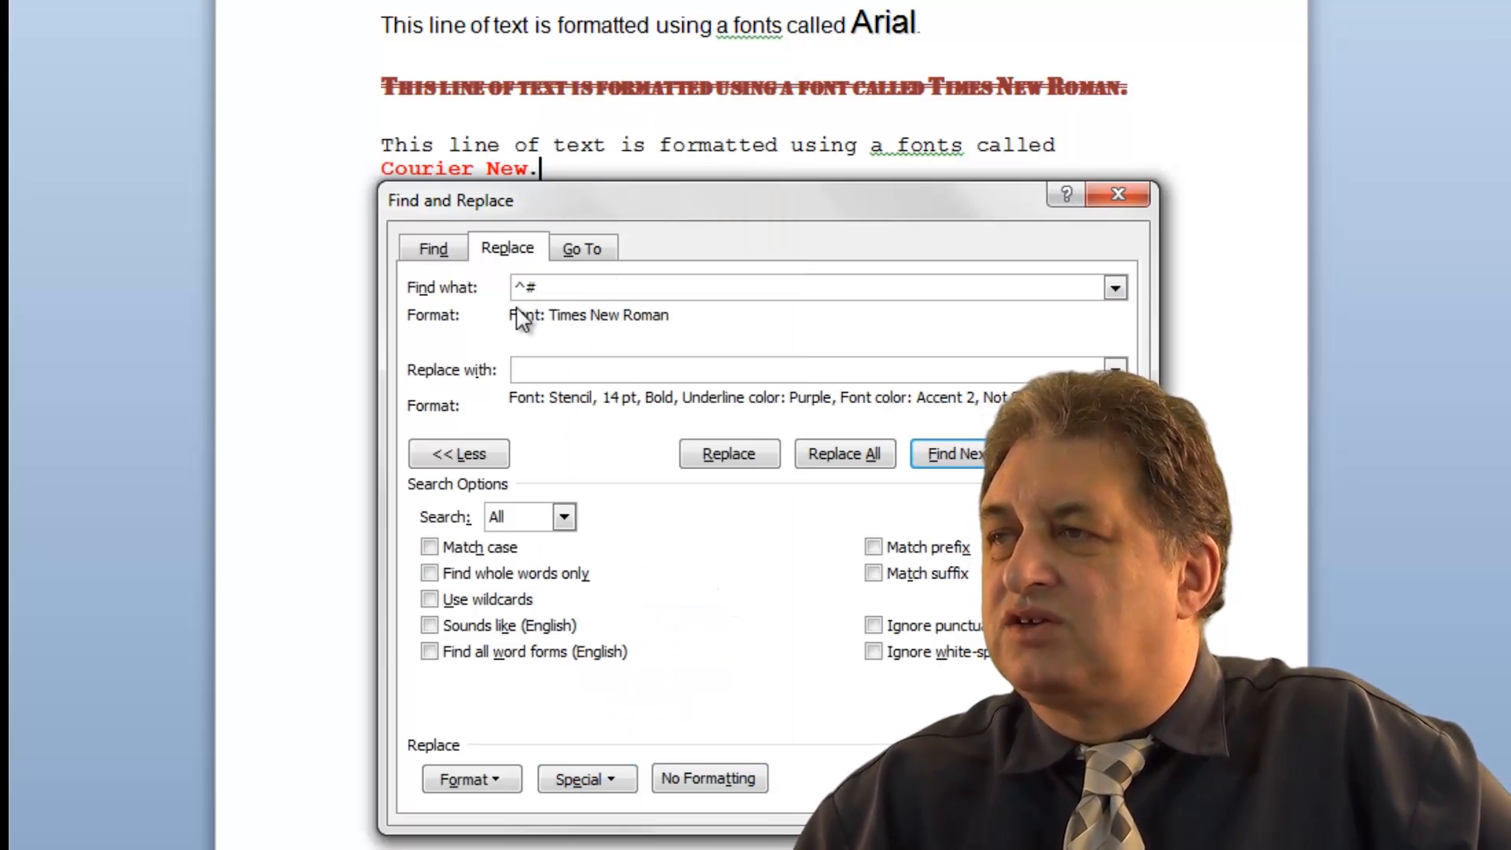
drag(551, 289, 512, 289)
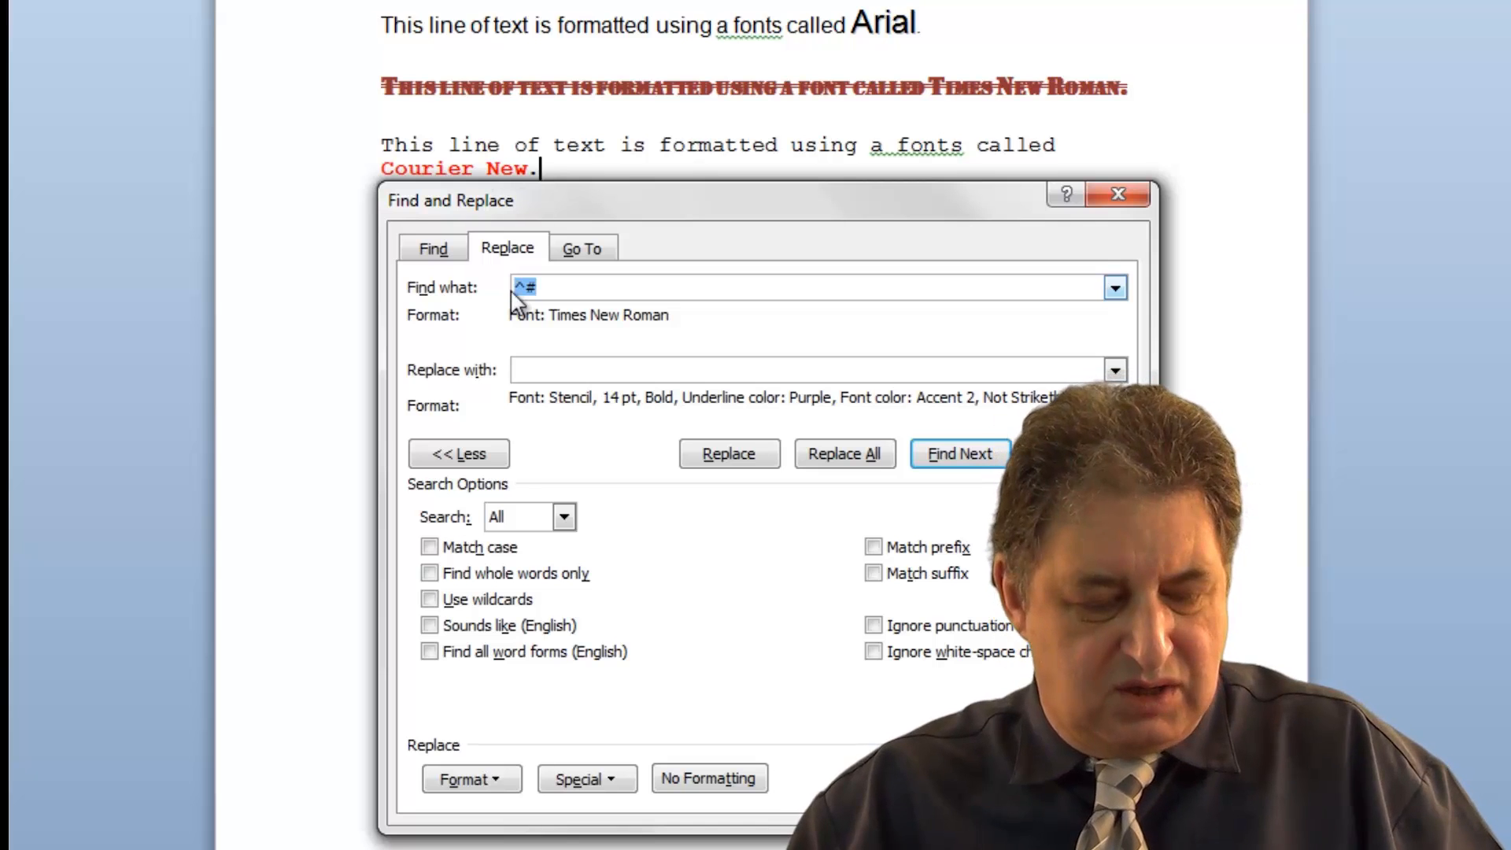
click(550, 289)
text(^#^#)
drag(582, 288, 509, 291)
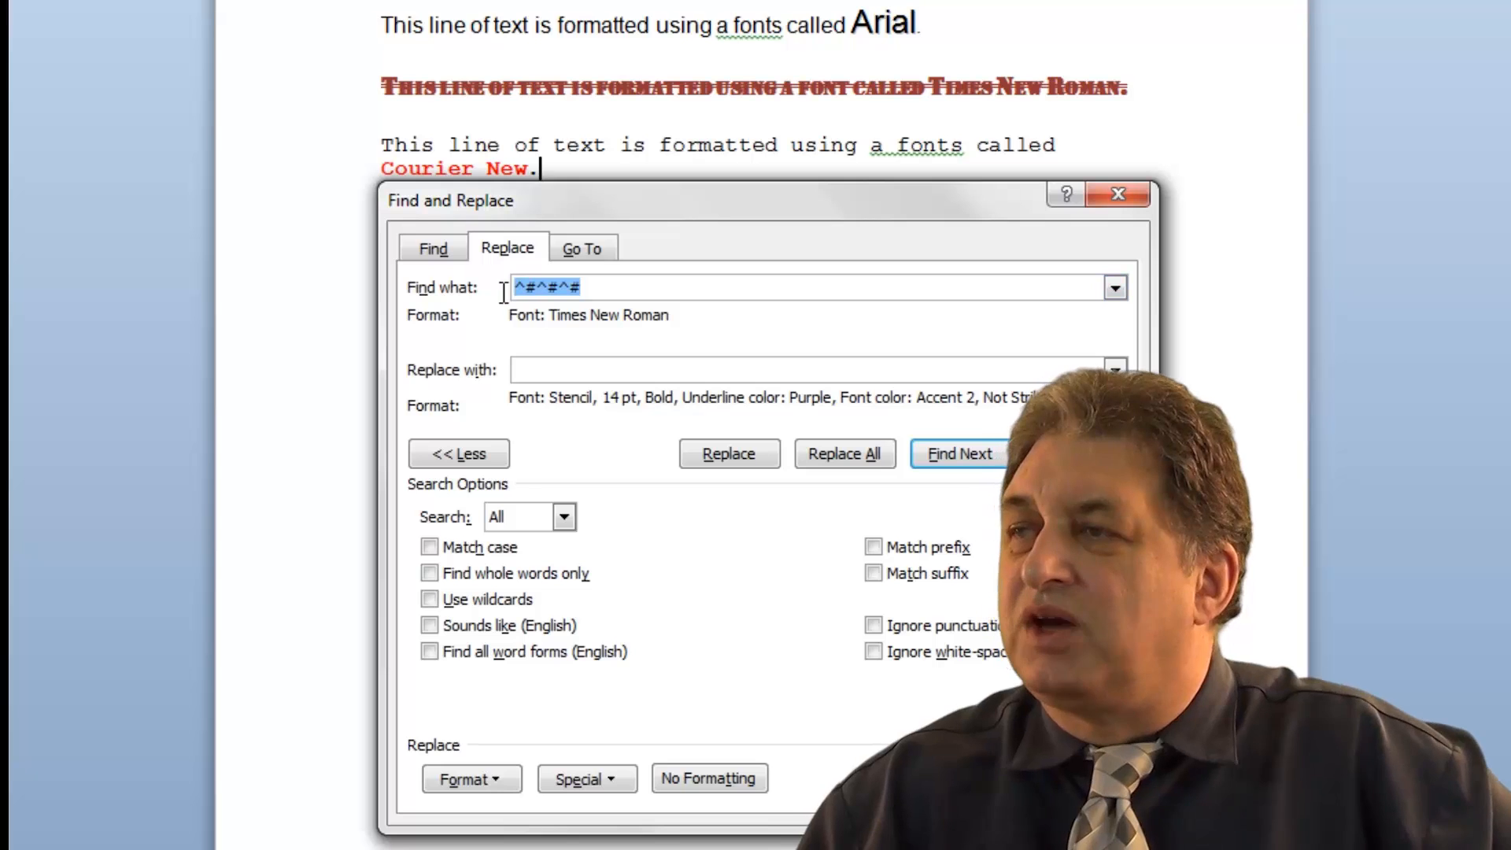
click(613, 292)
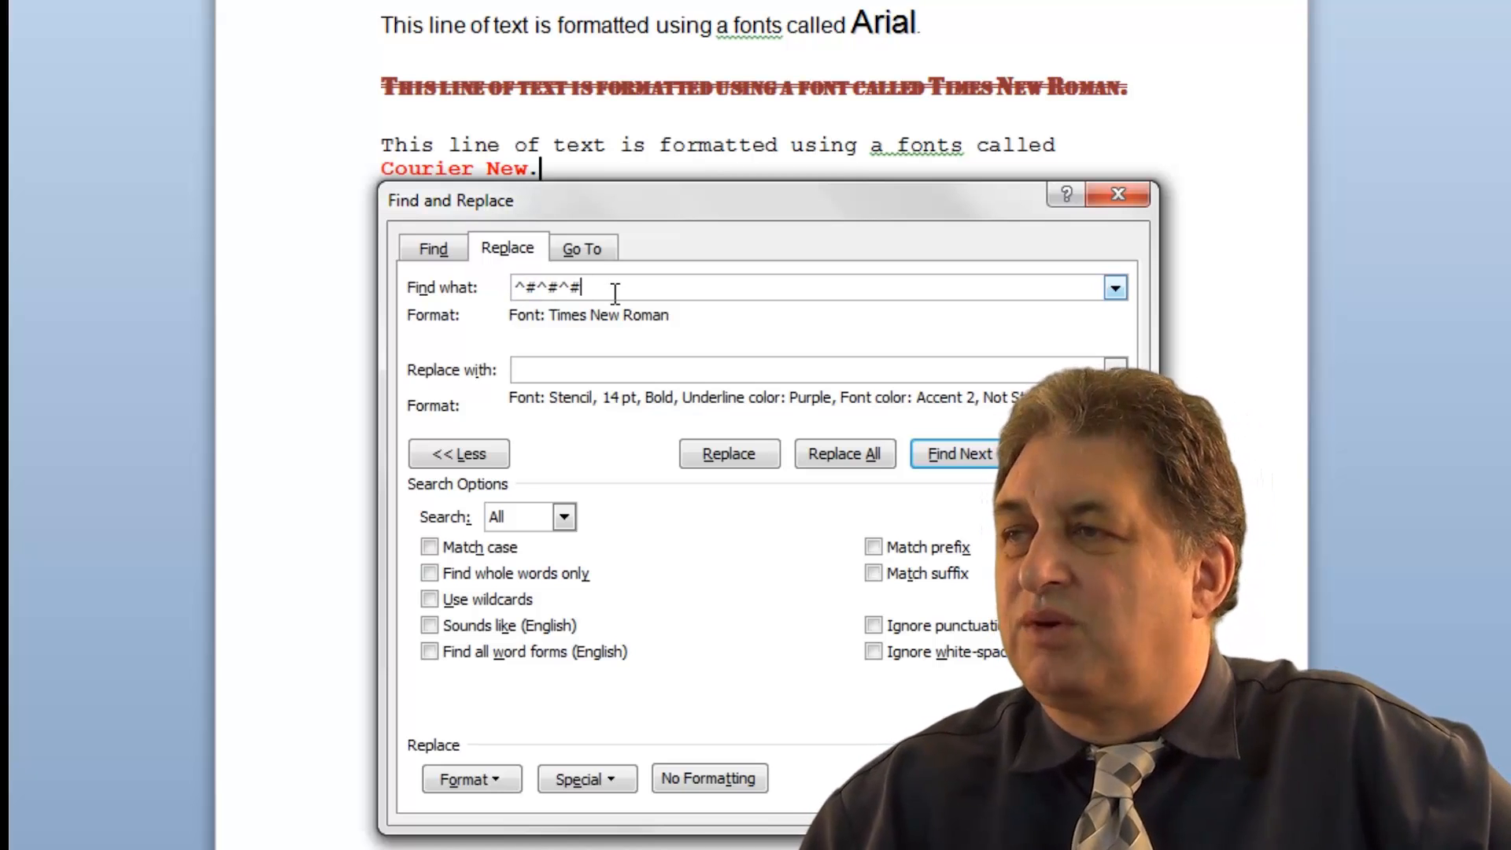
Clear the font formatting from both the replacement and the search criteria.
click(588, 375)
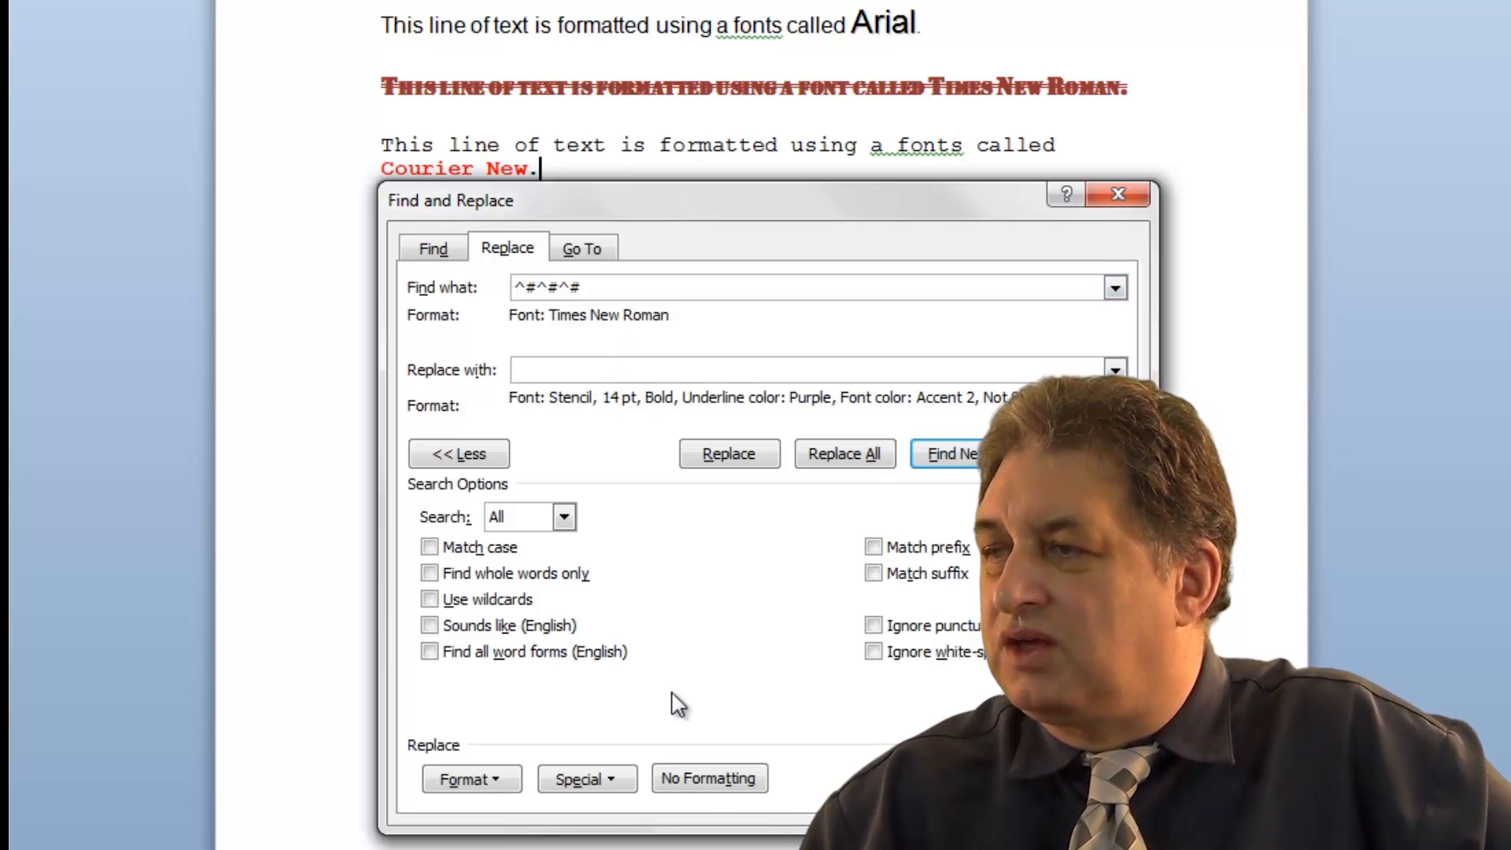
click(711, 778)
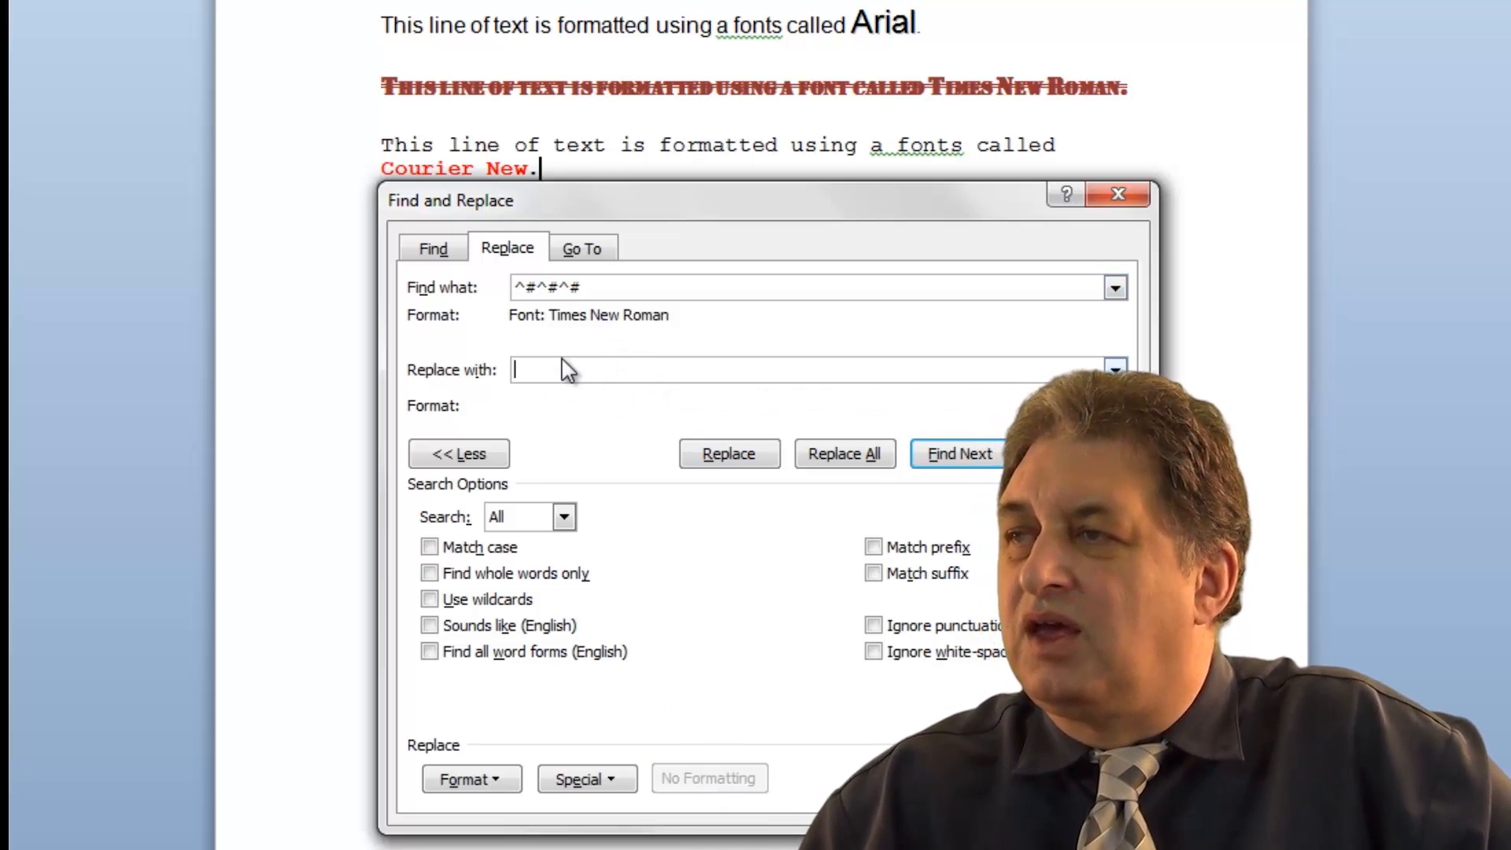
click(595, 288)
click(711, 779)
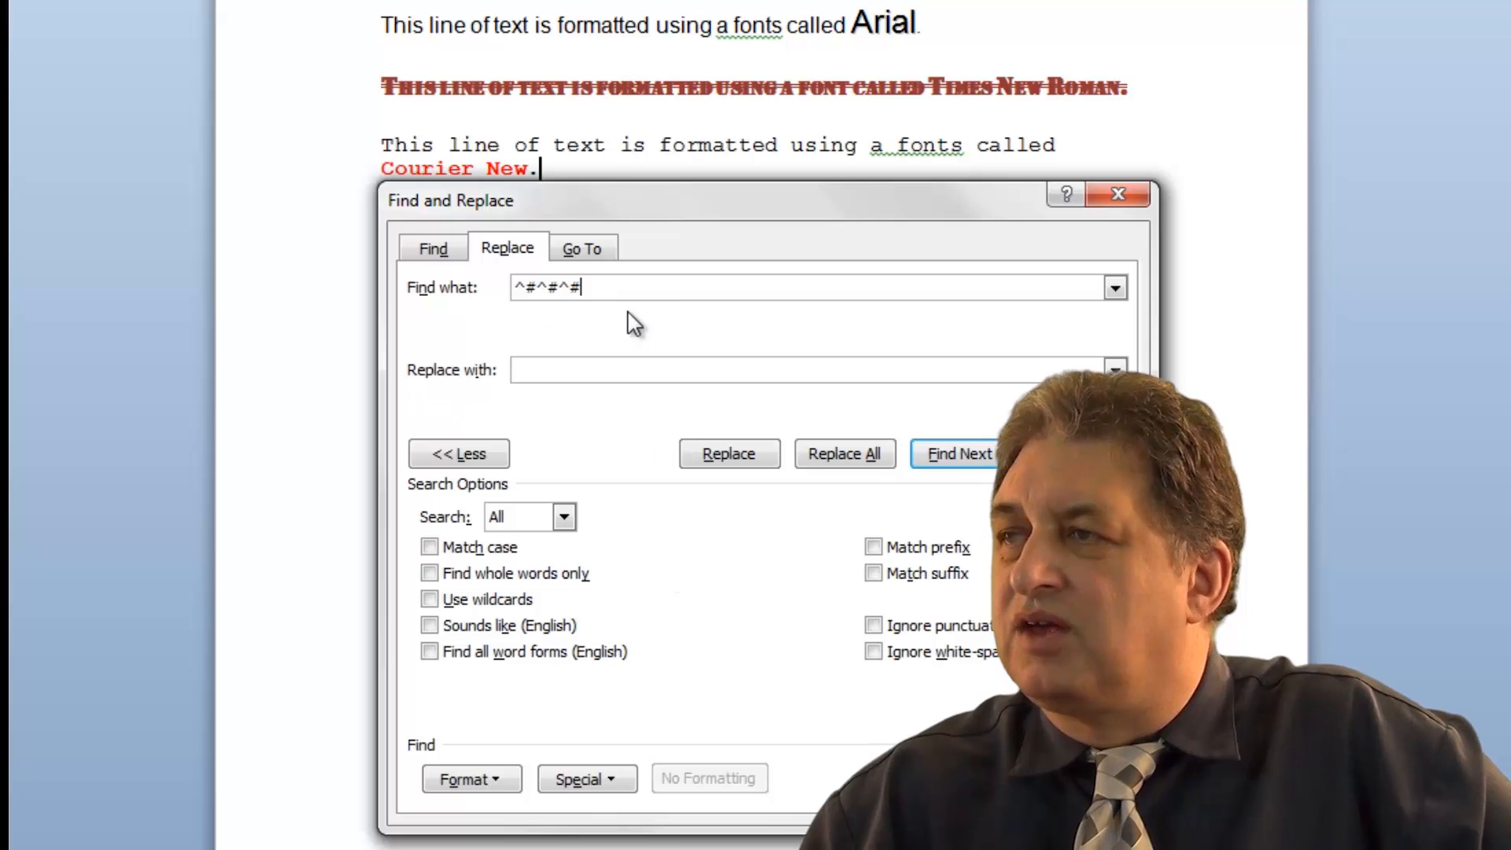
Review the special characters available for the replacement text and close Find and Replace without replacing anything.
drag(581, 288, 507, 290)
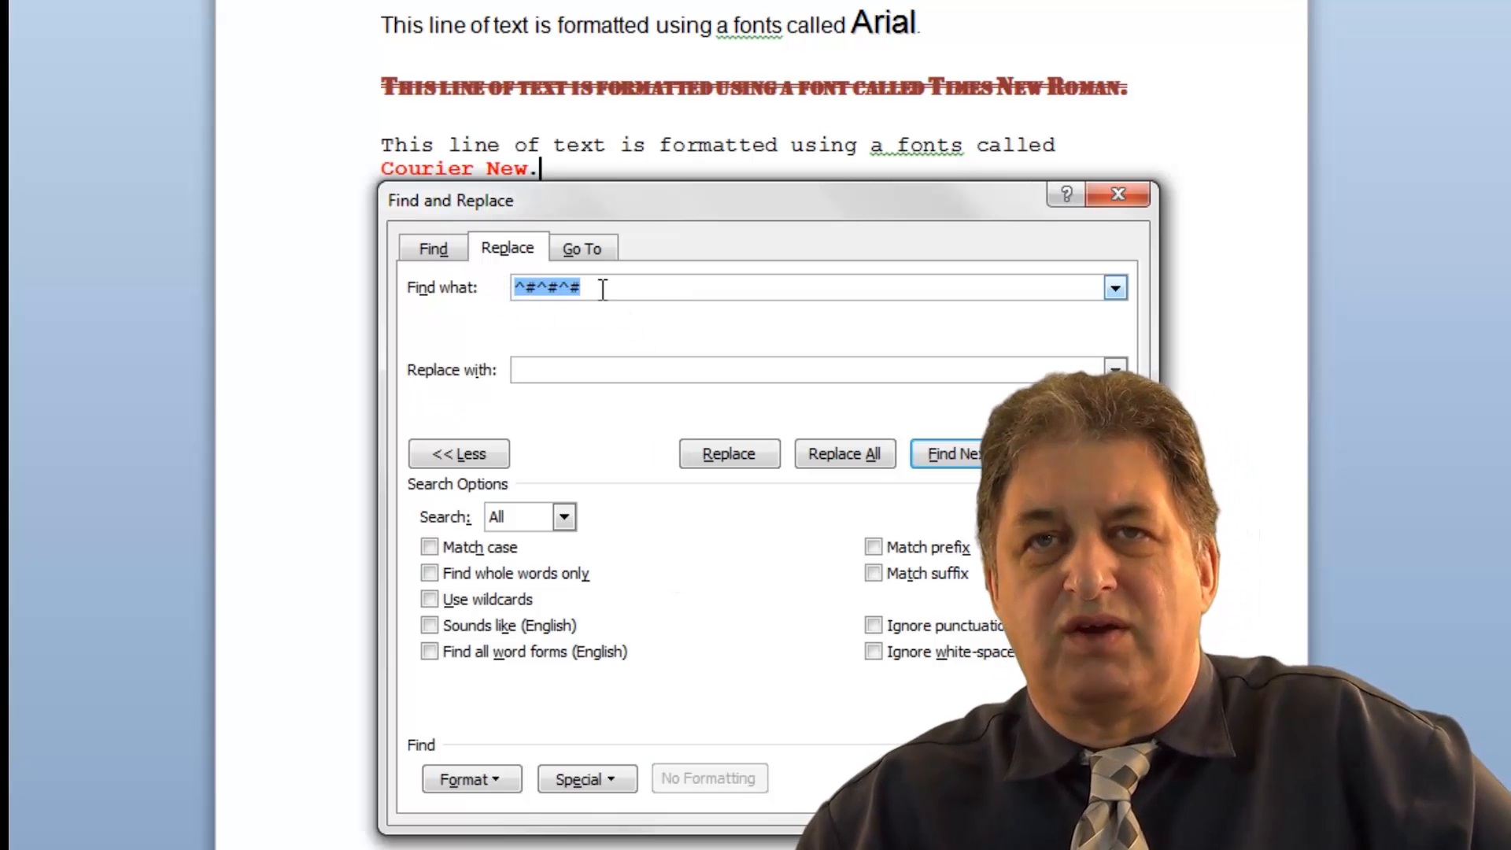
click(582, 370)
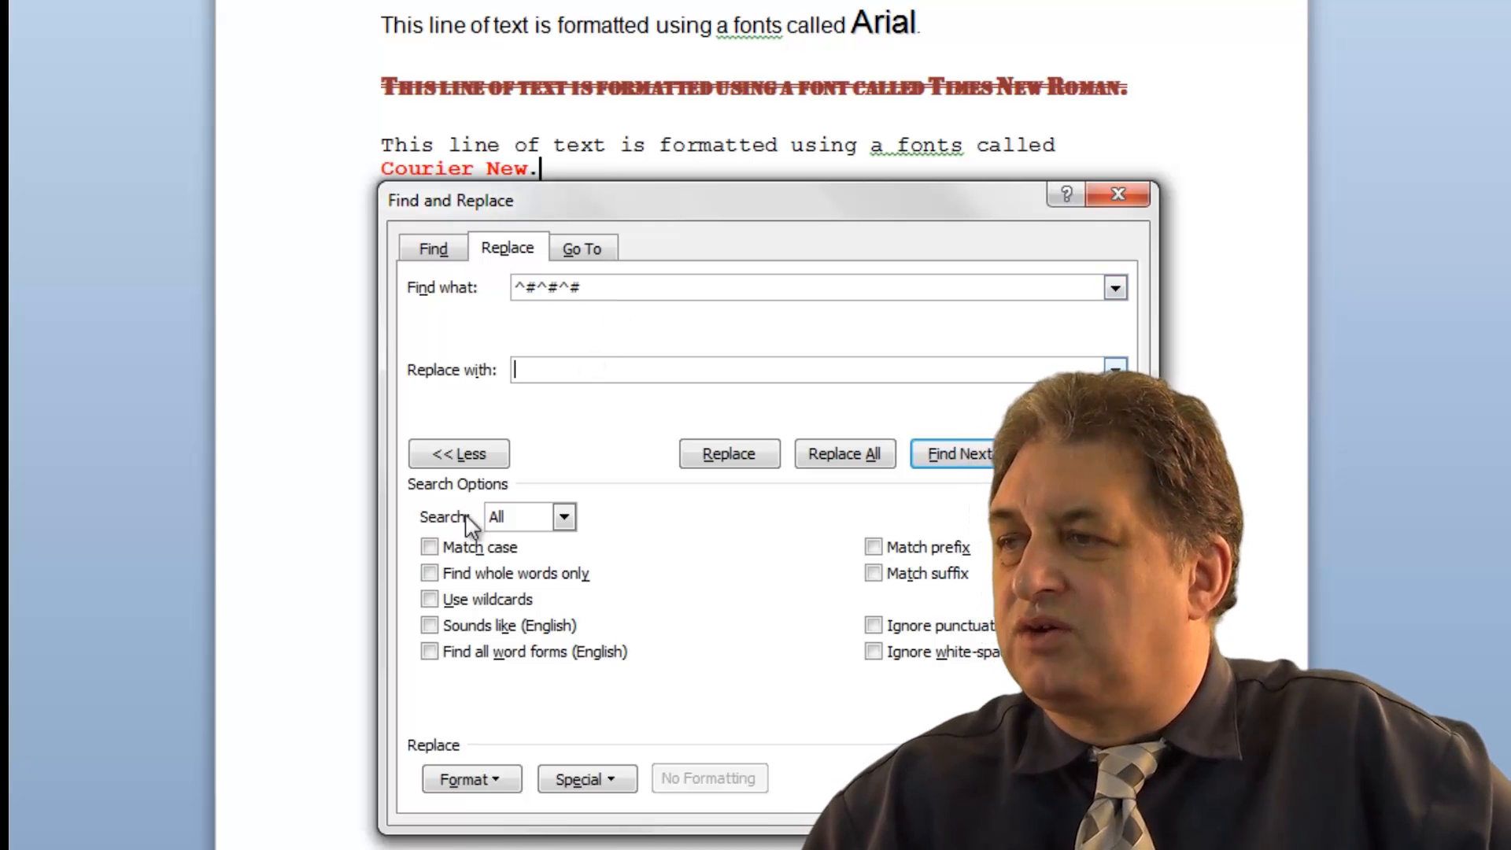
click(569, 781)
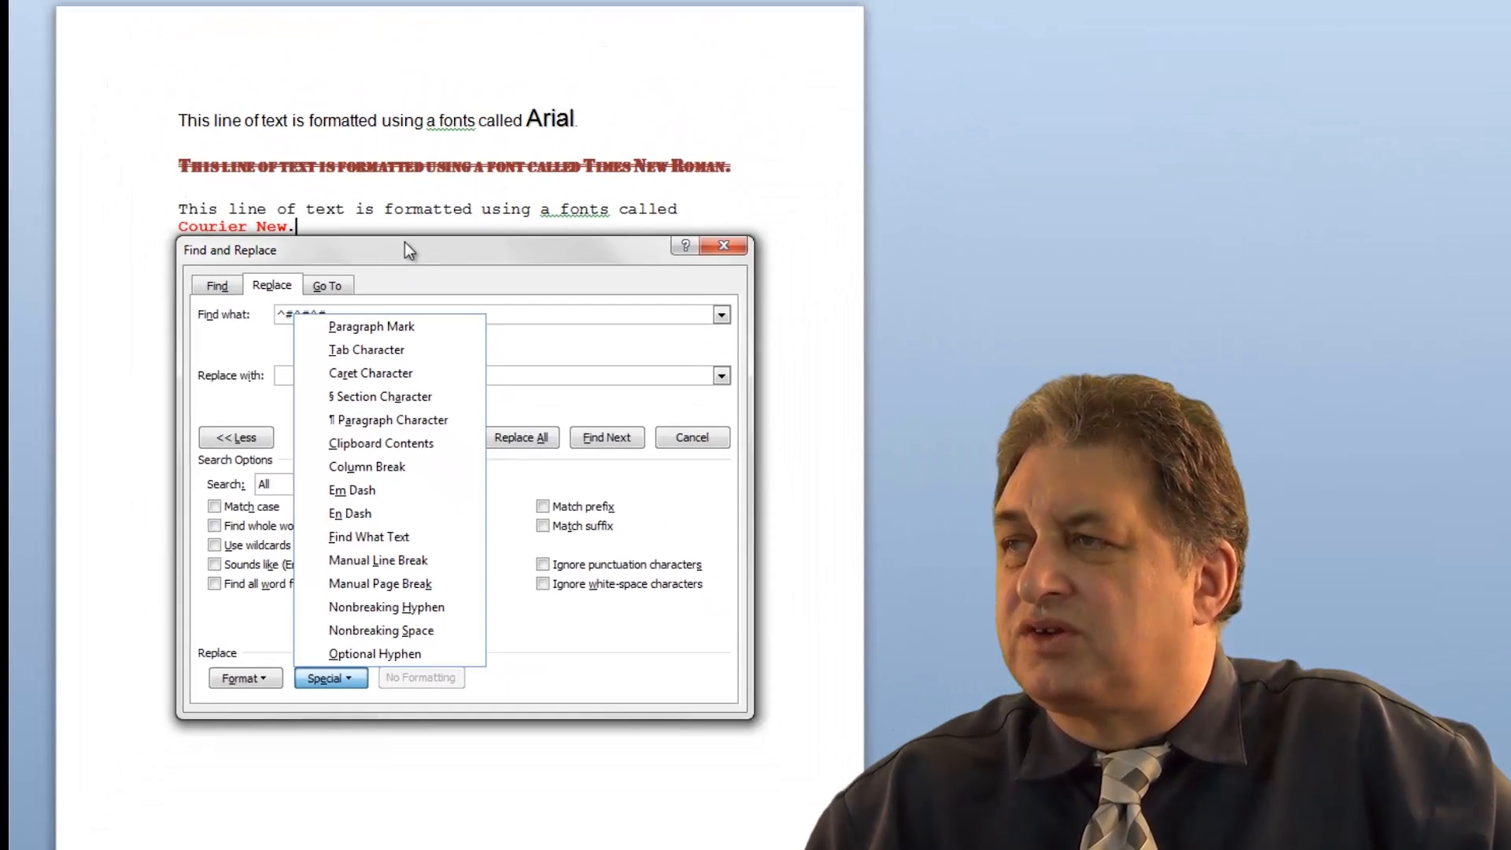
click(405, 242)
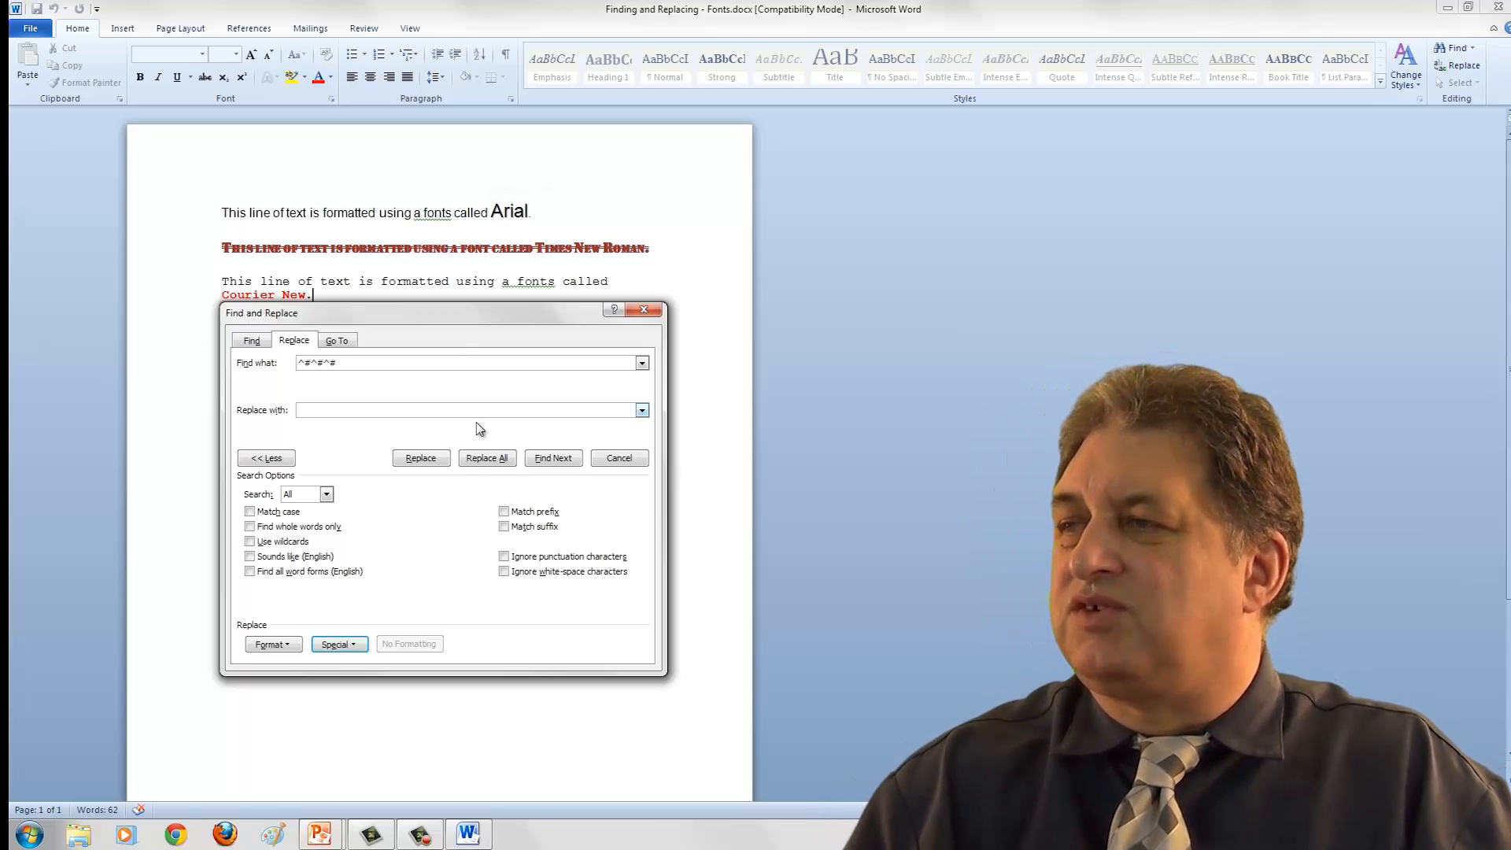
click(644, 310)
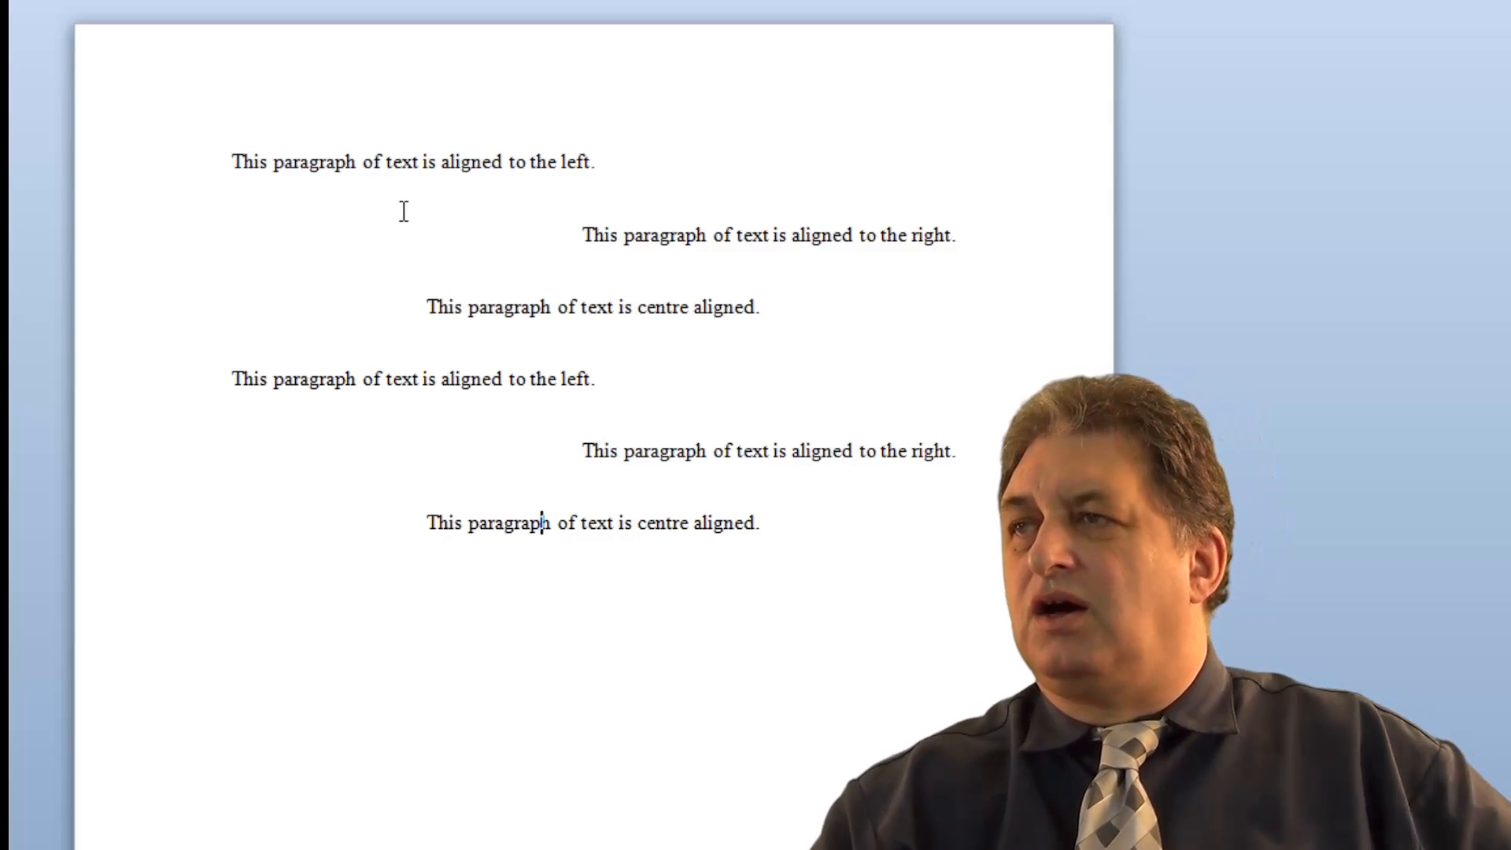
Check the alignments across all paragraphs in the Paragraphs document, and set Find and Replace to search for Centered paragraph alignment.
drag(223, 155, 764, 526)
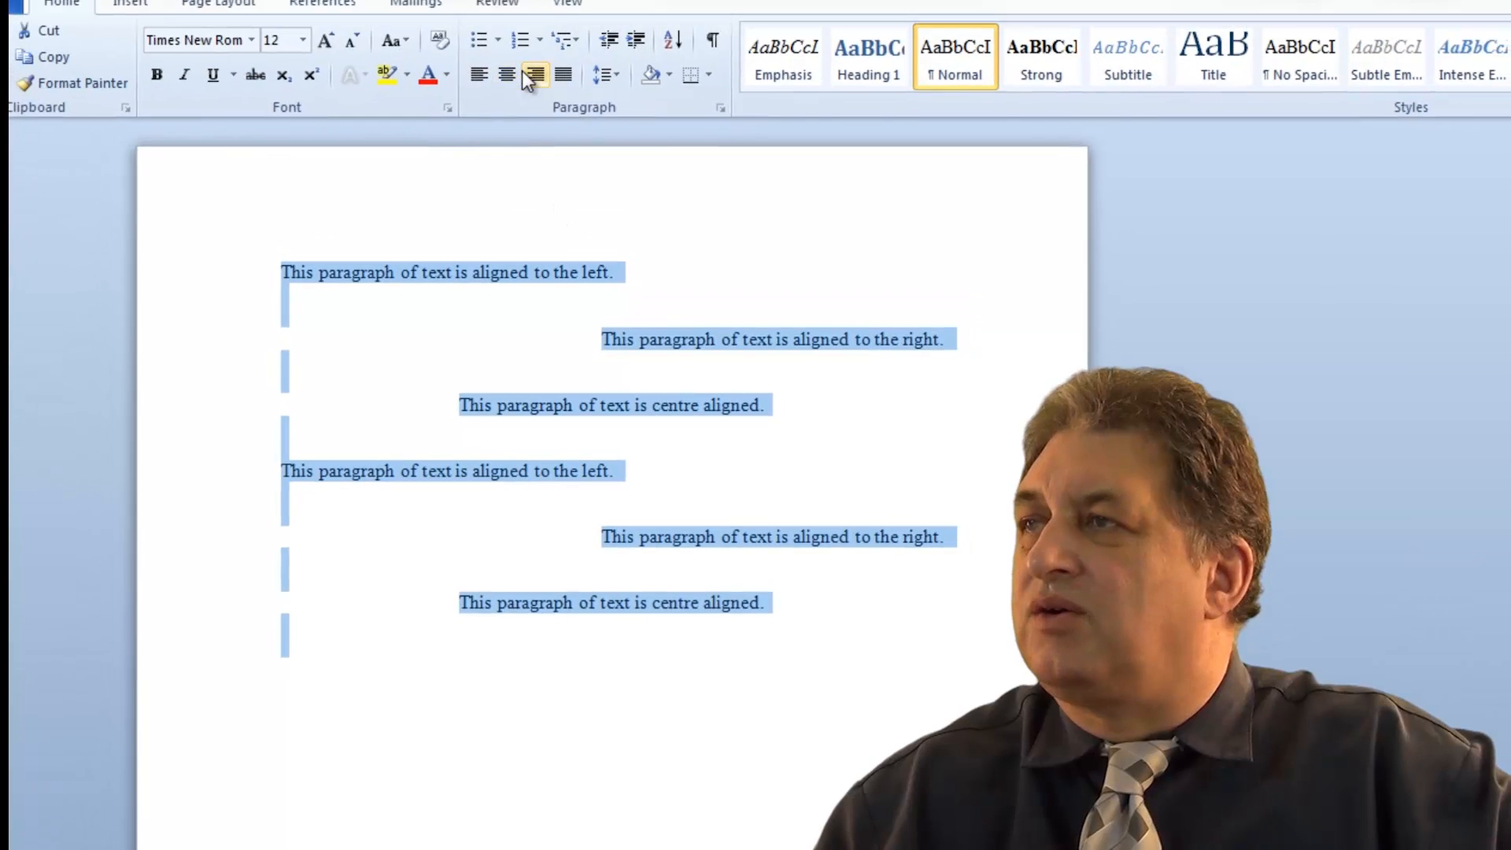
click(687, 426)
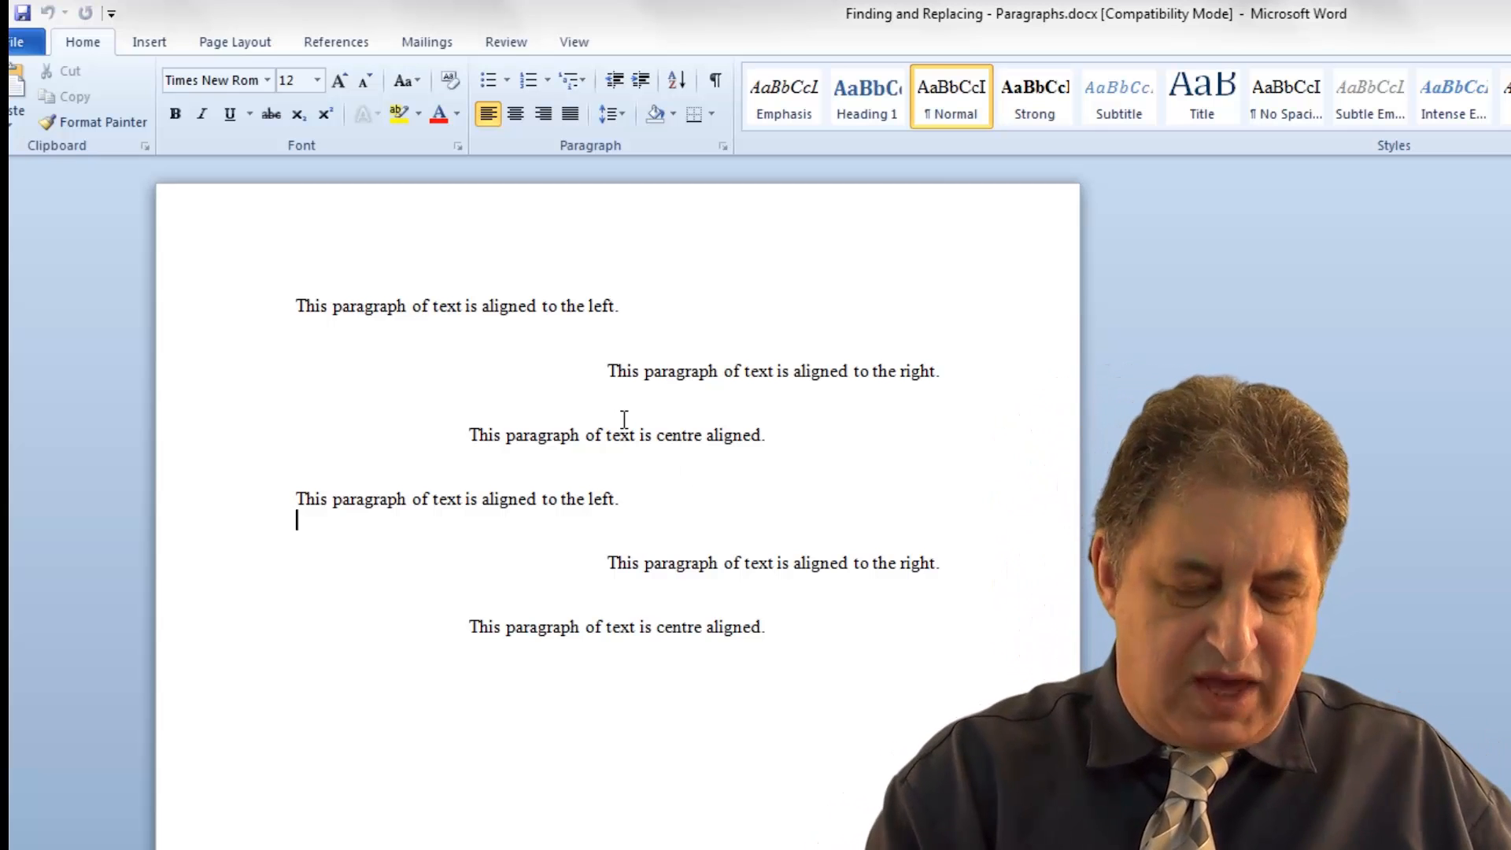
key(ctrl+h)
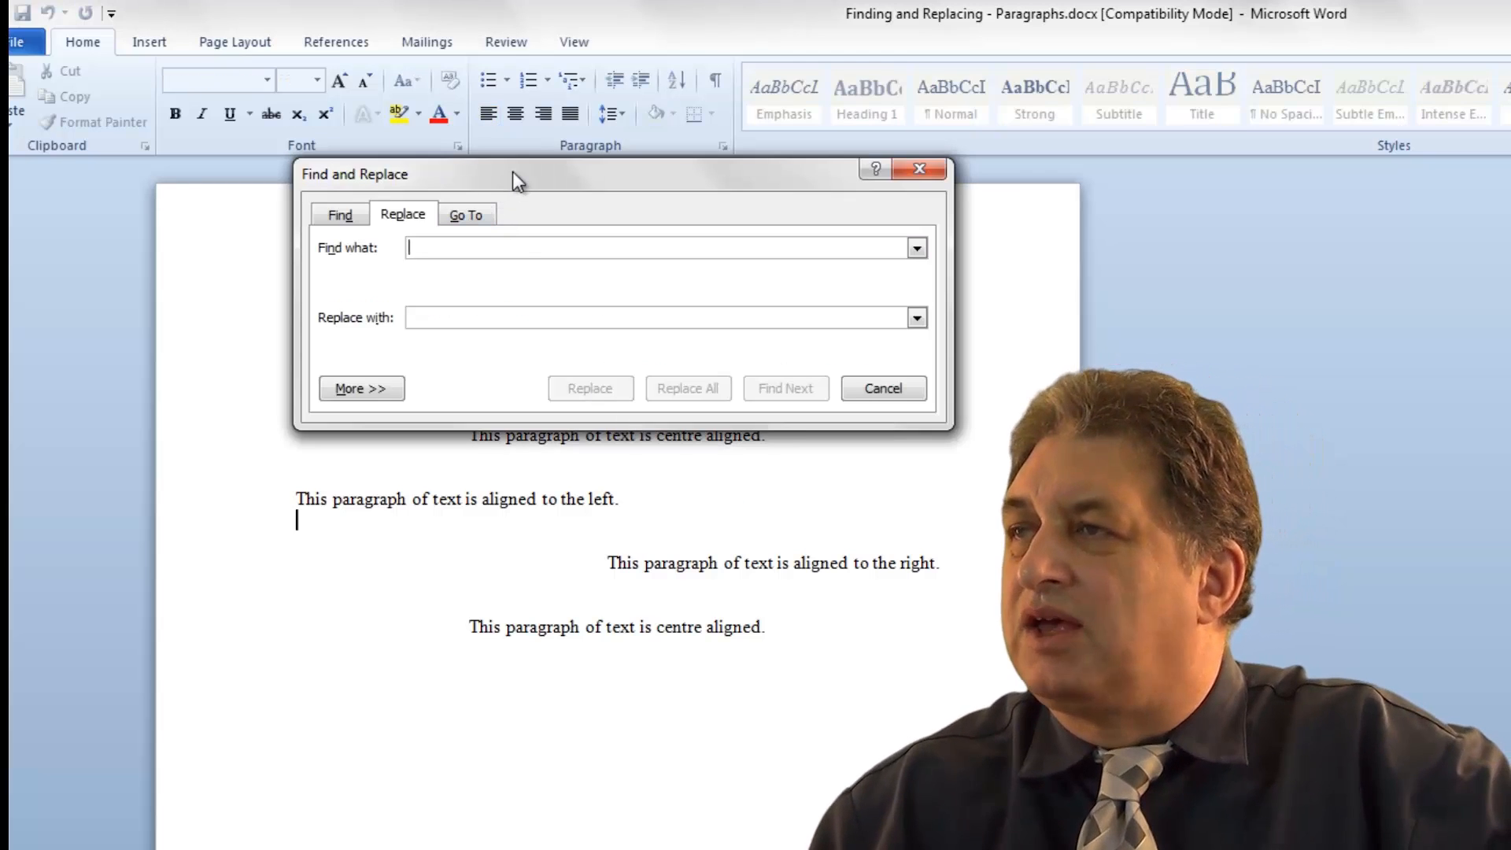
click(361, 388)
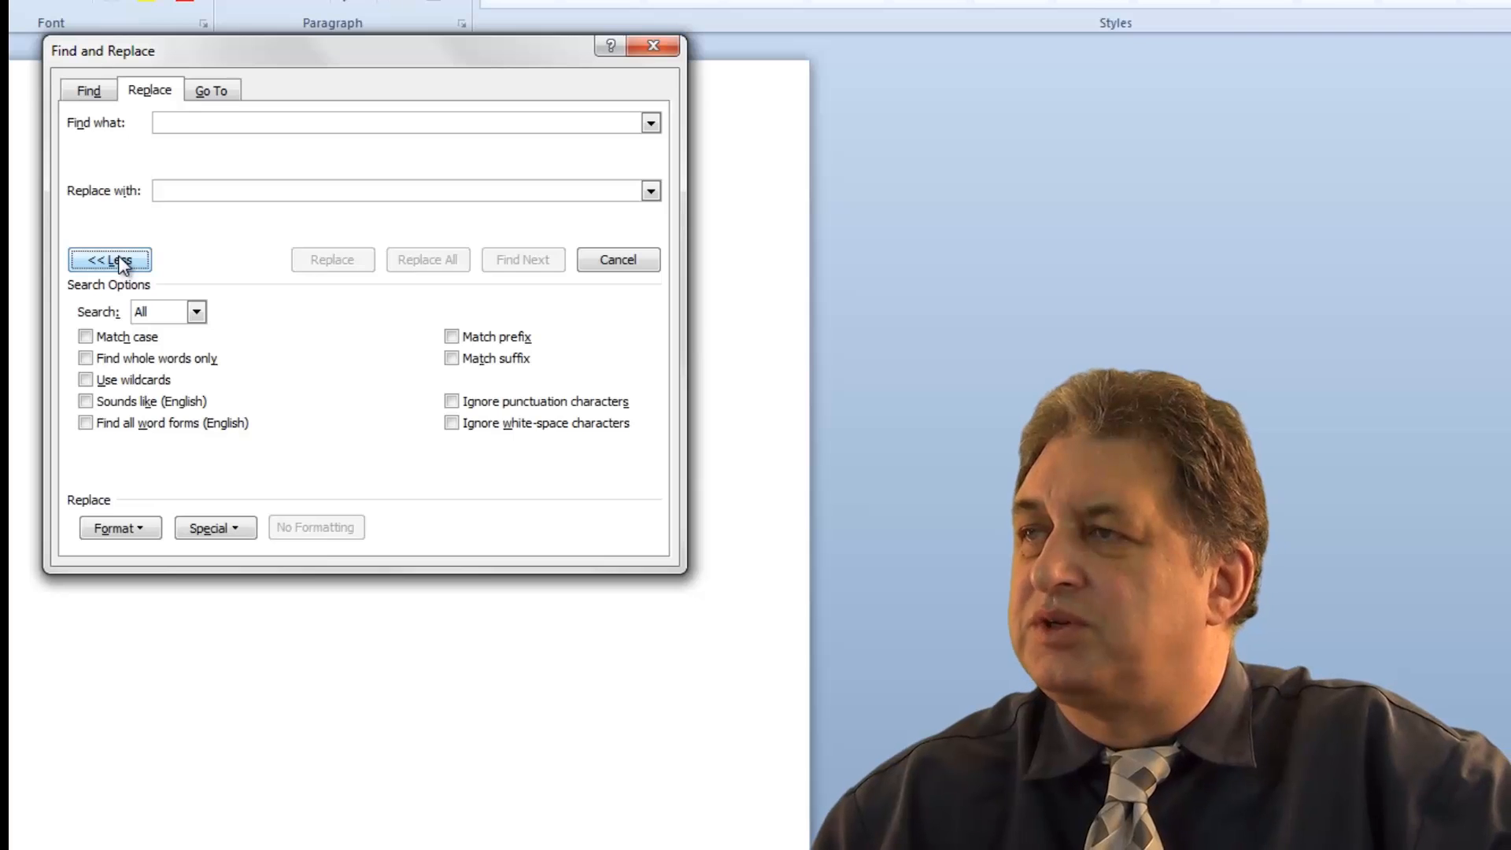
click(139, 534)
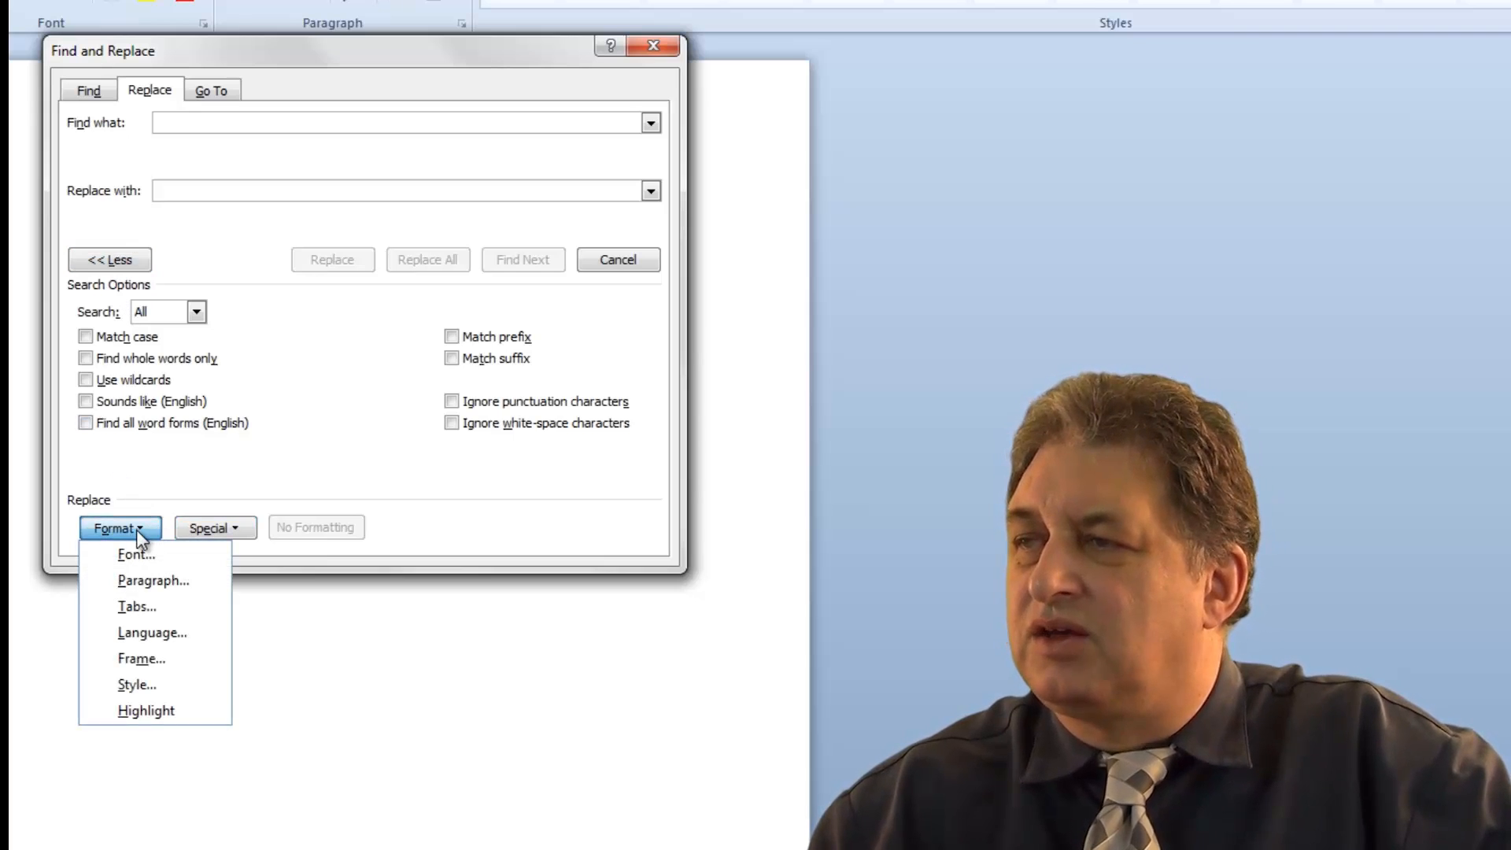
click(151, 581)
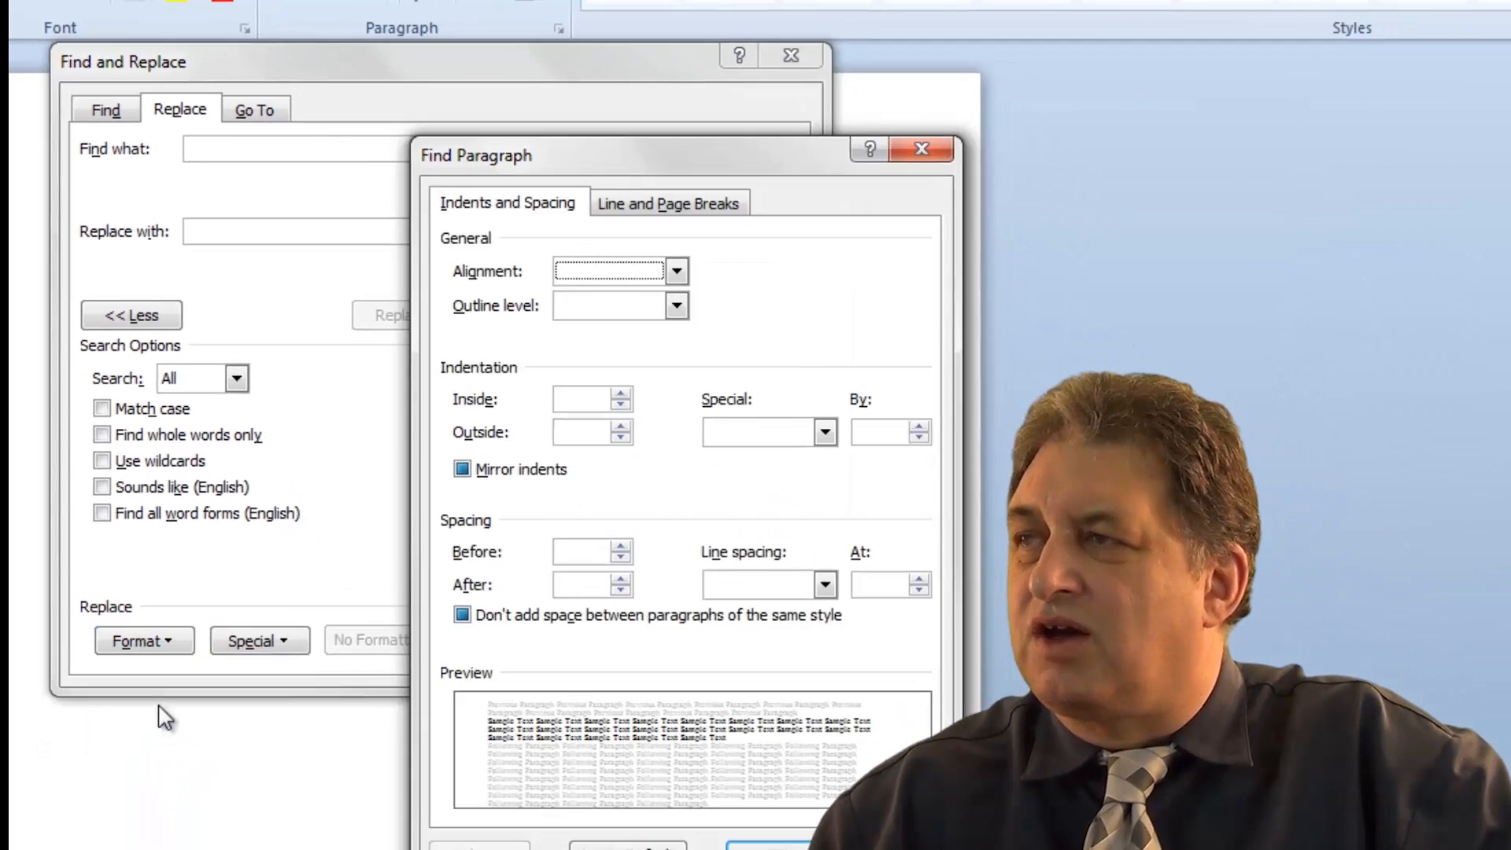
drag(545, 165, 449, 210)
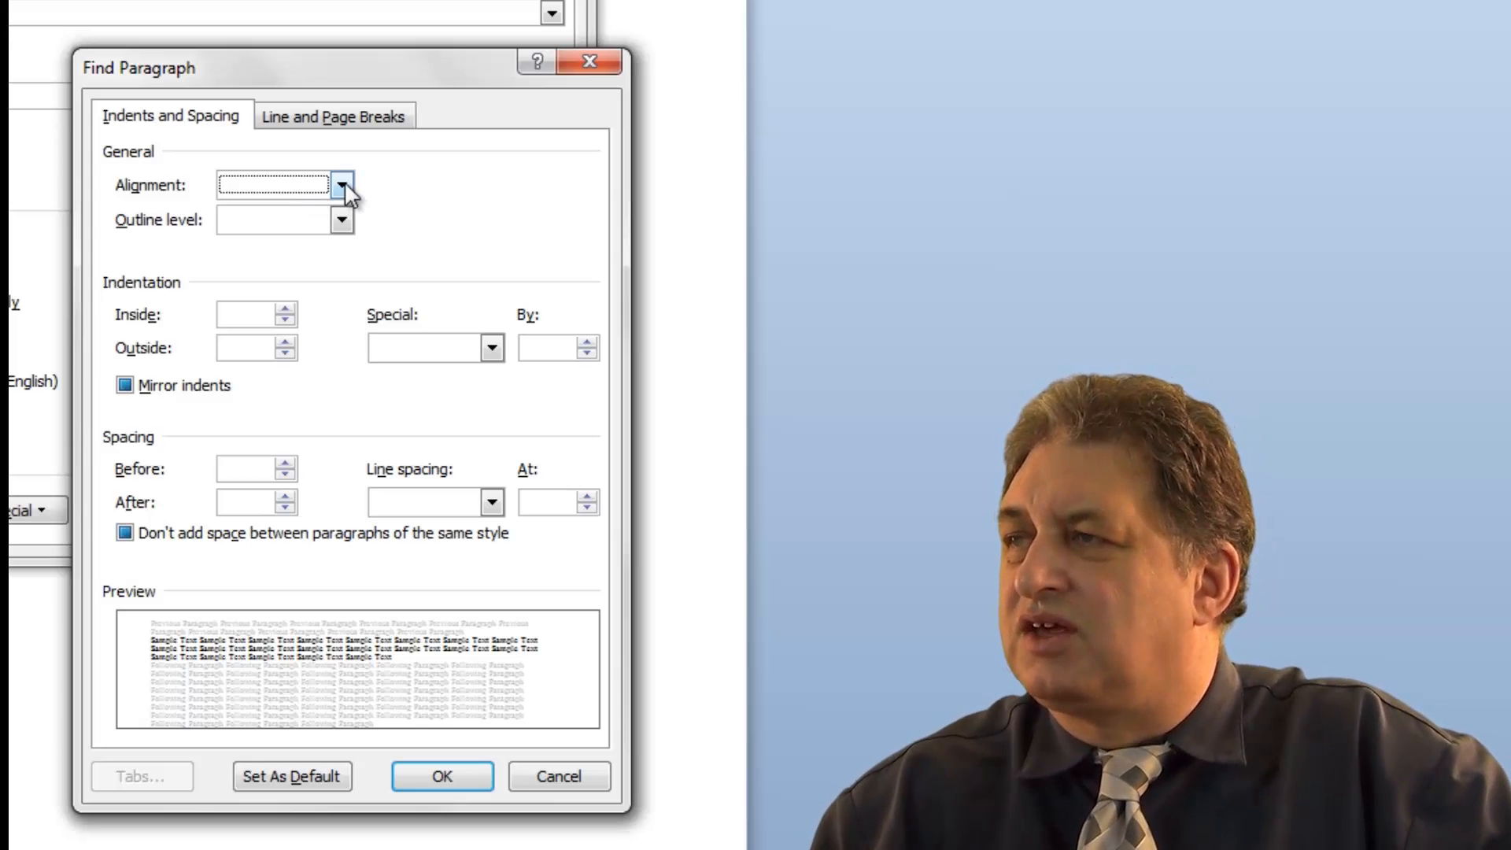
click(343, 185)
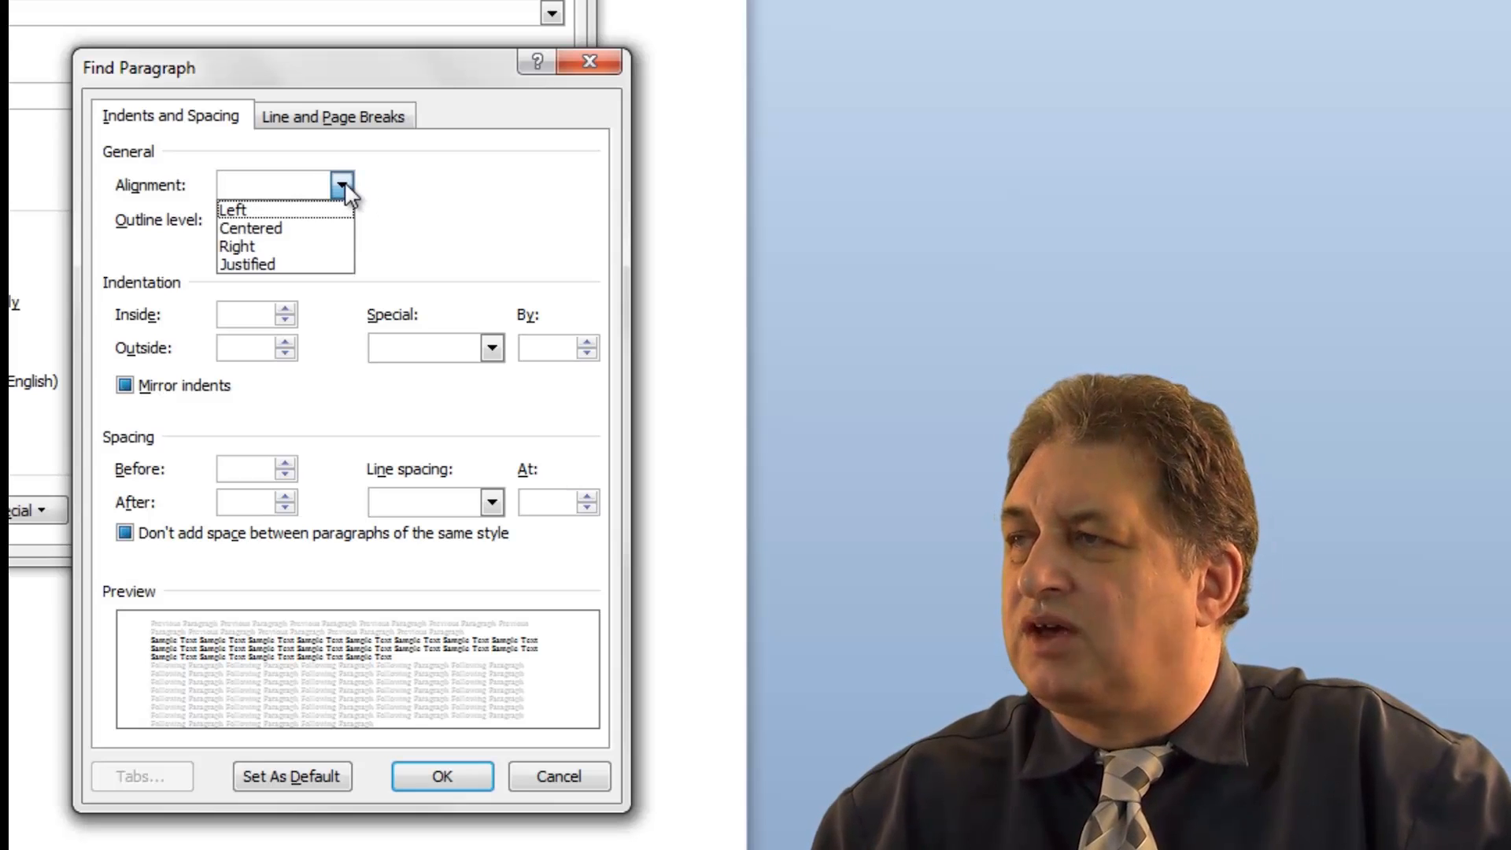
click(315, 226)
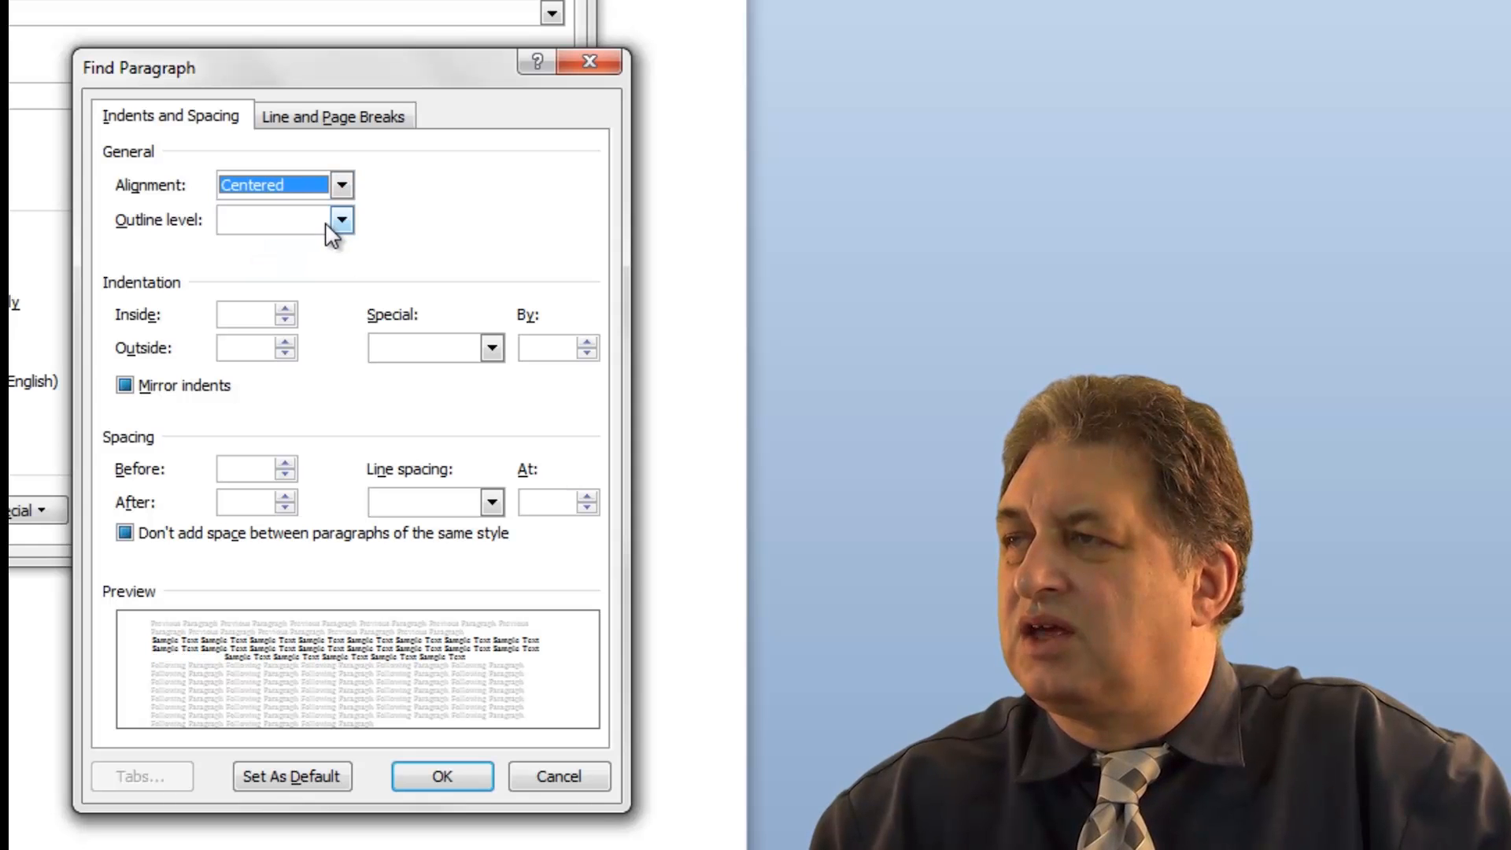
click(442, 776)
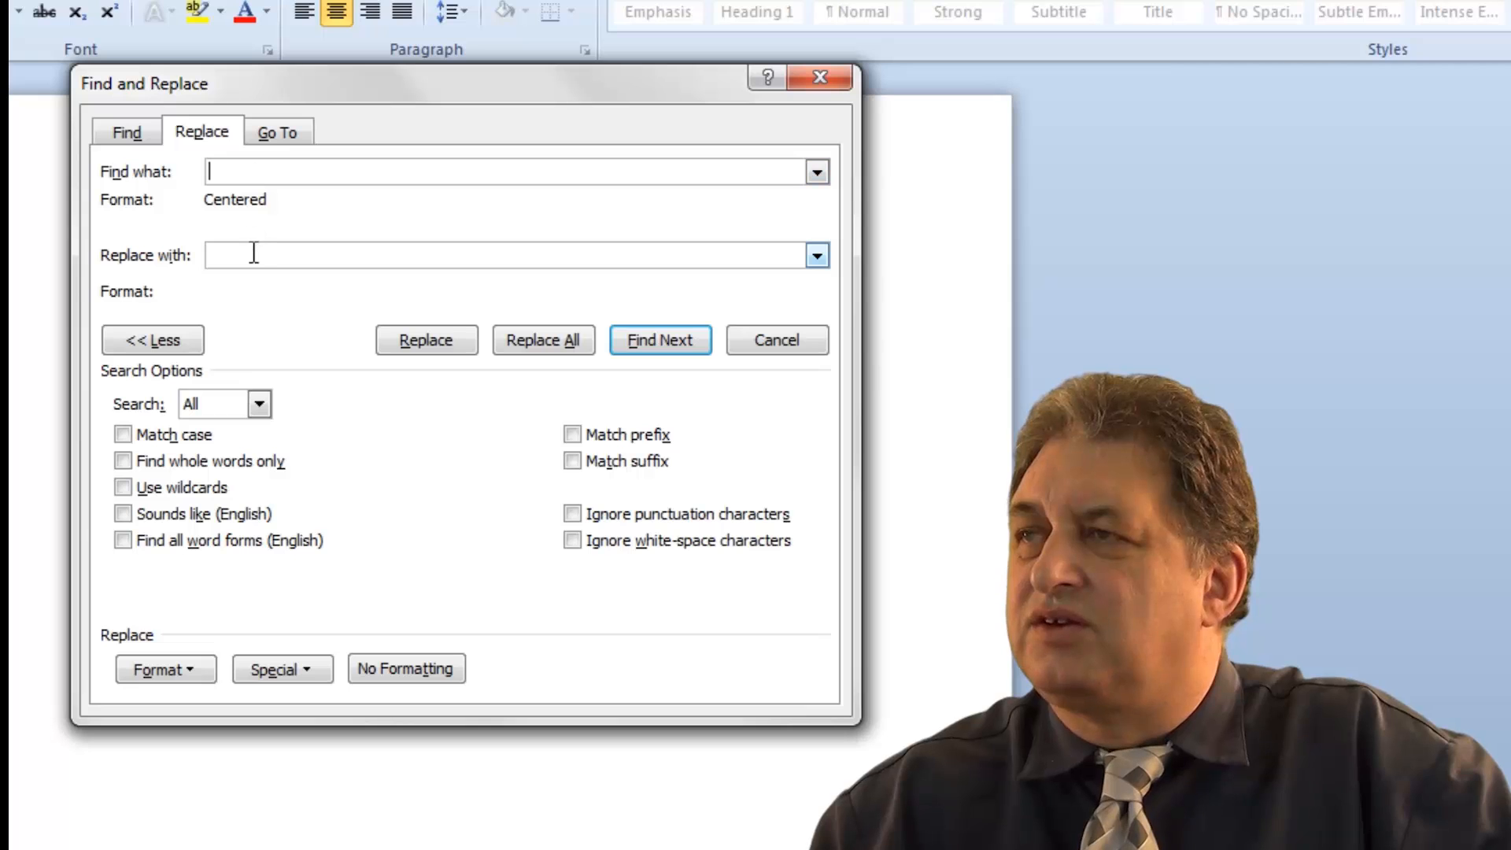
Set the replacement formatting to Left paragraph alignment, keeping the replacement text empty.
click(253, 254)
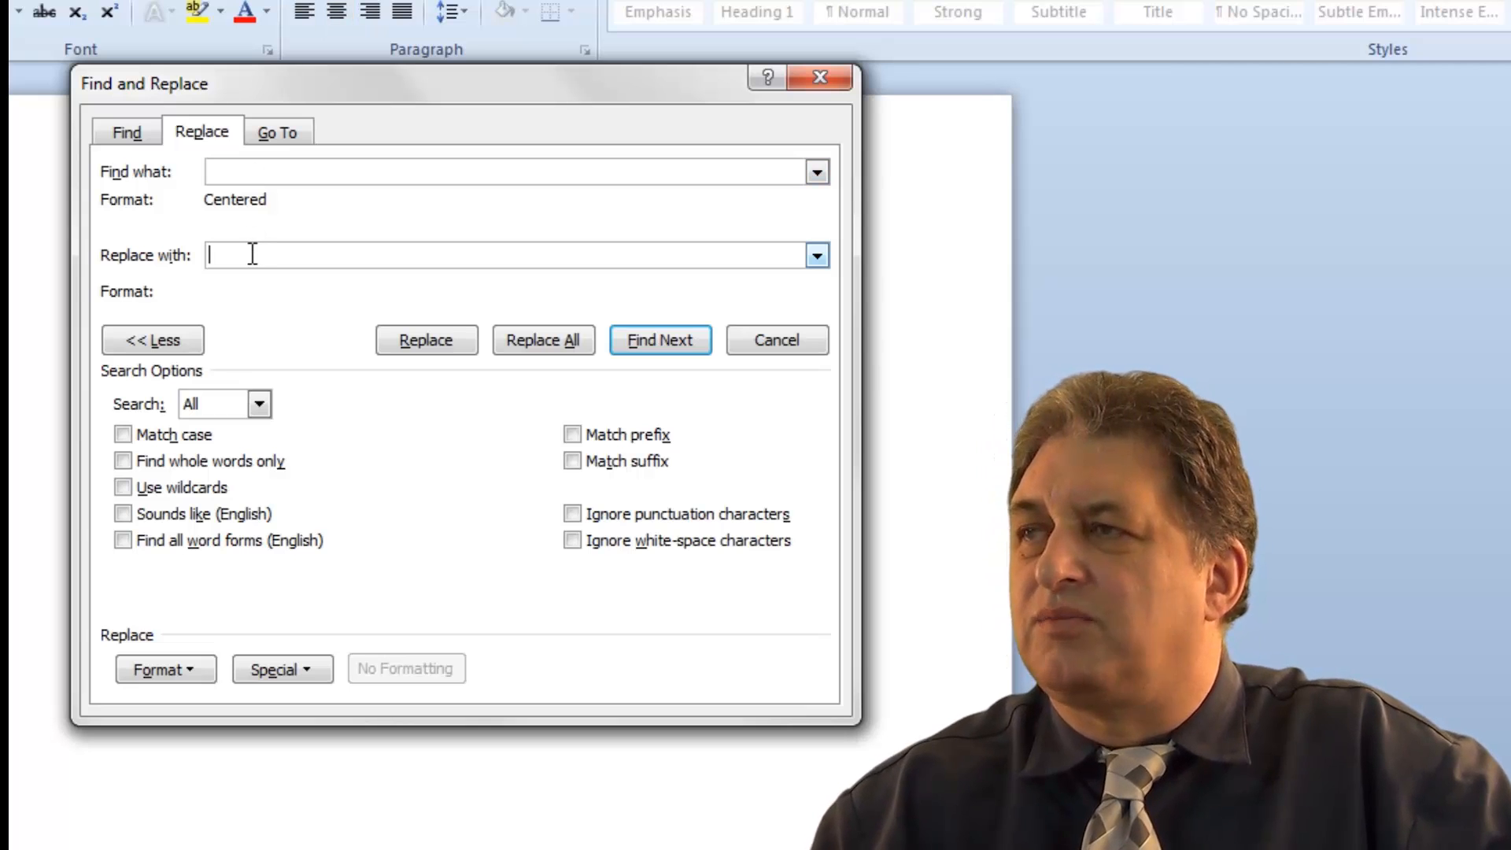
click(173, 666)
click(195, 735)
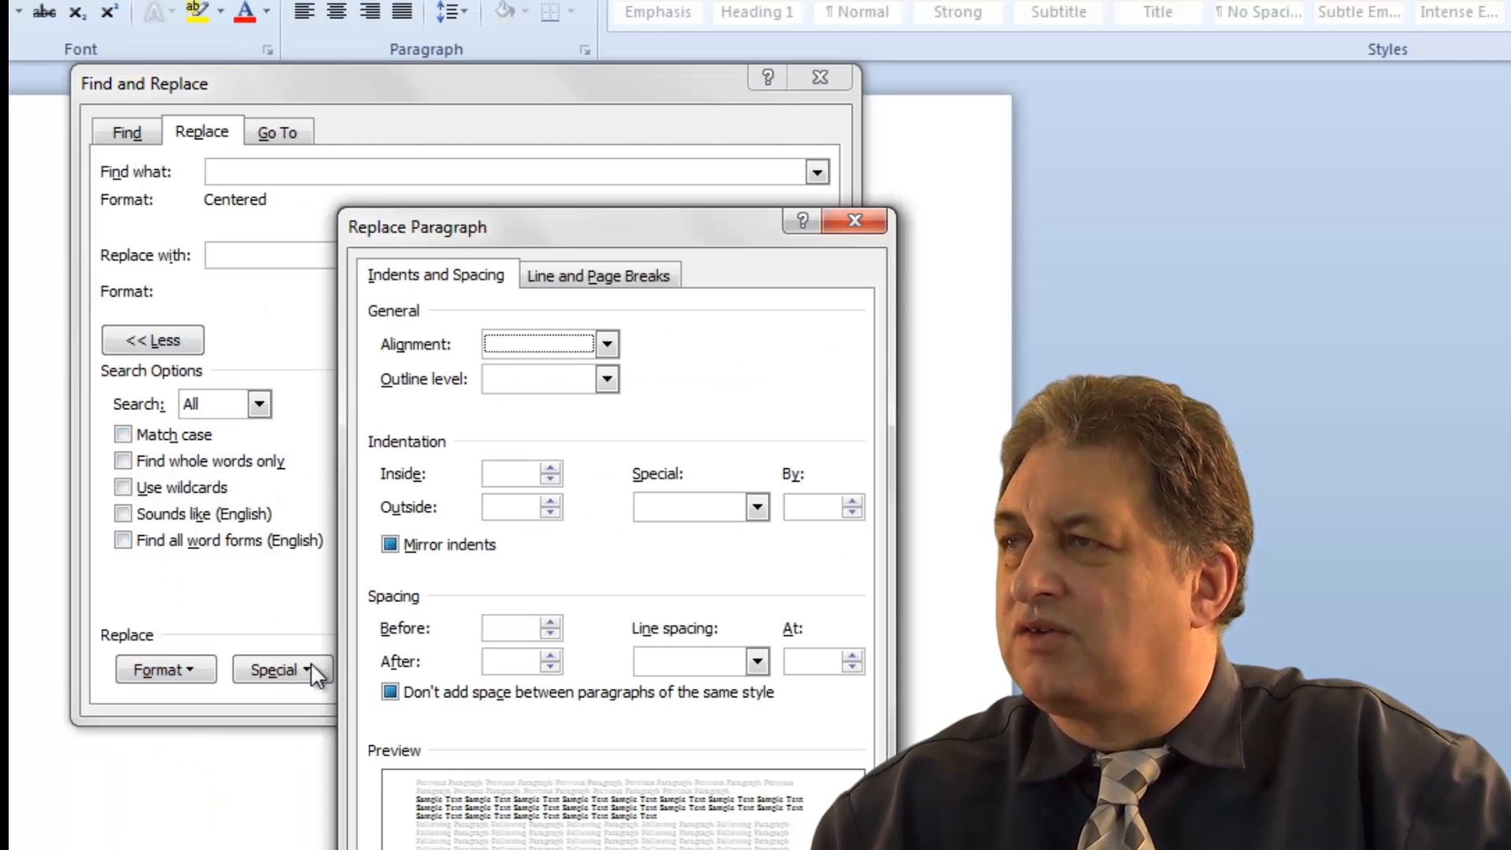
click(609, 343)
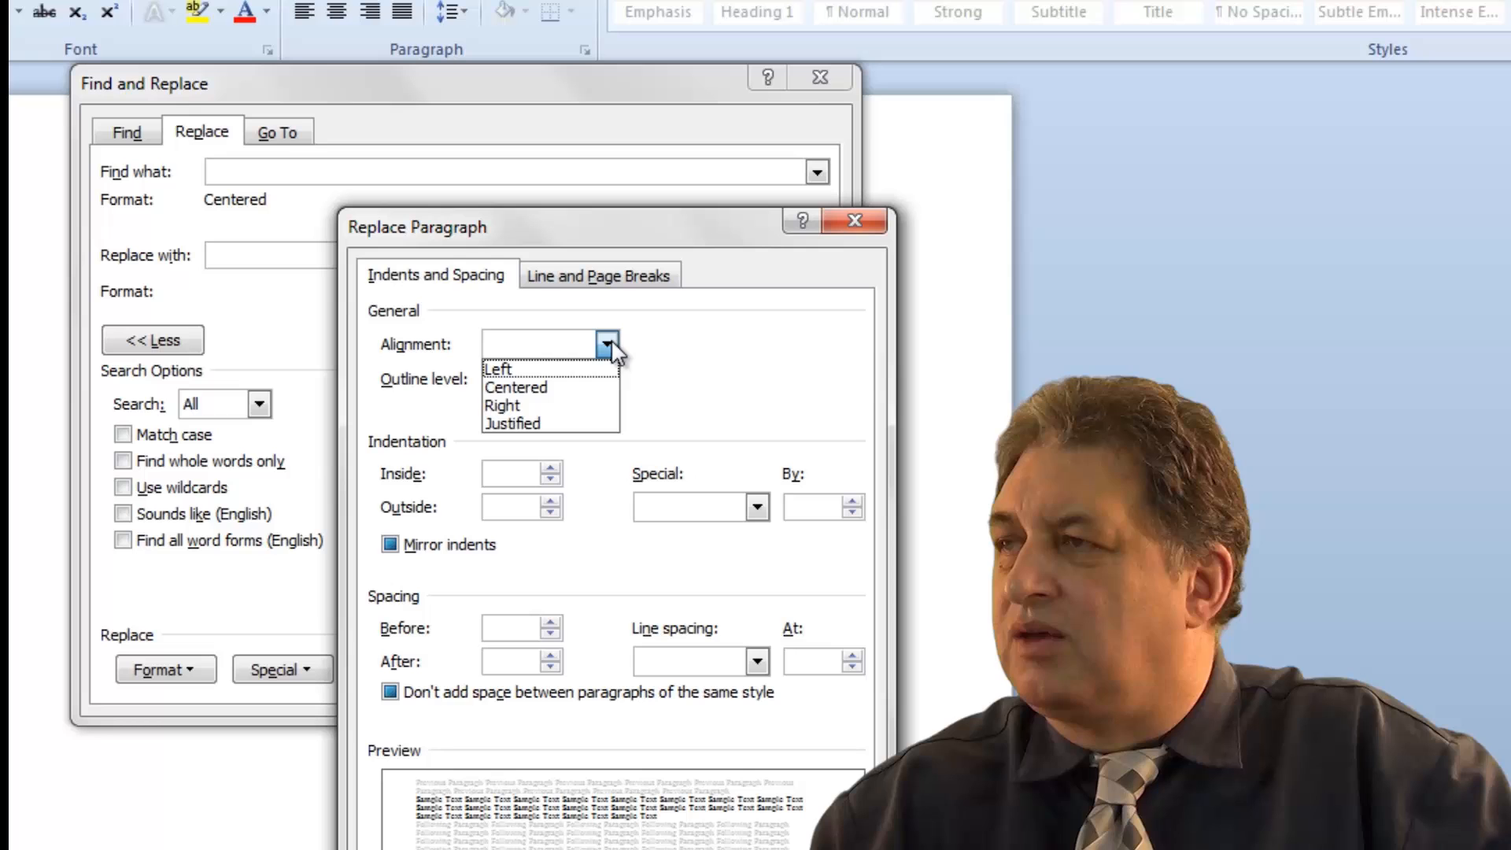
click(573, 367)
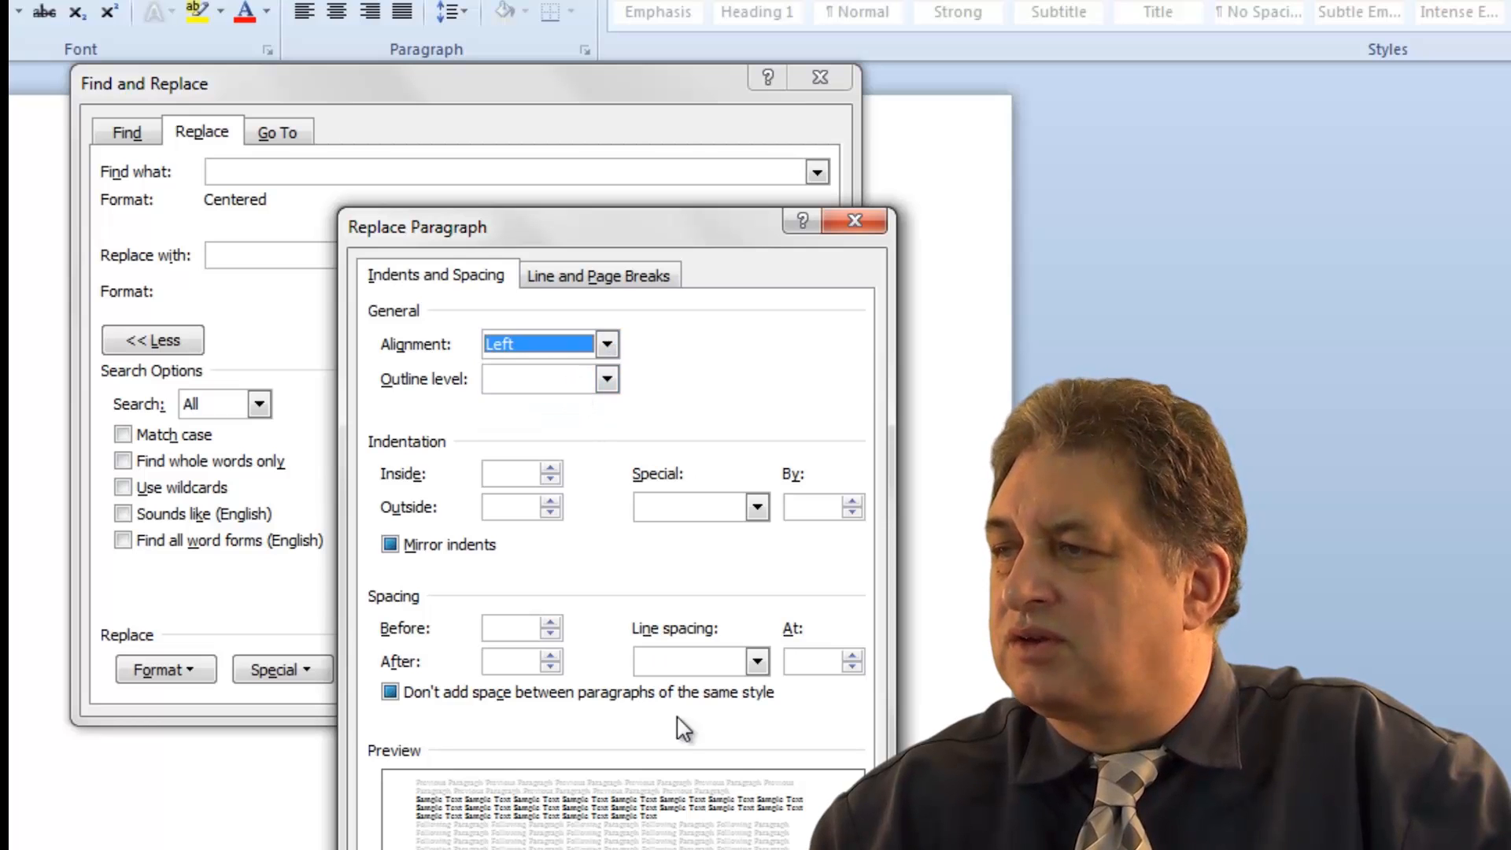
key(Return)
Move the Find and Replace dialog below the paragraphs and replace all centered alignment with left alignment.
drag(259, 93, 244, 720)
drag(214, 630, 206, 678)
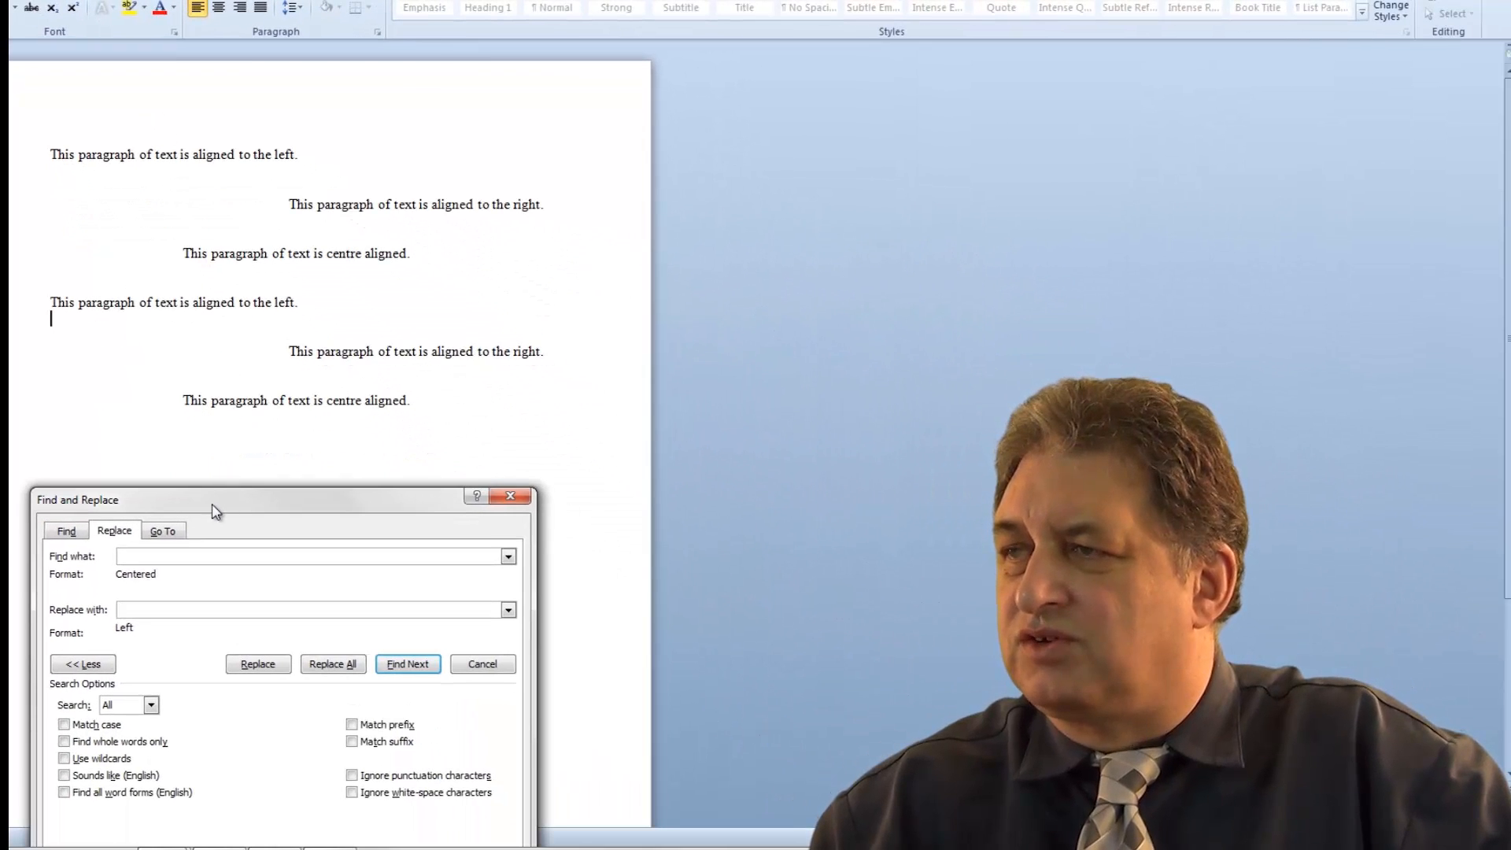
drag(213, 504, 208, 451)
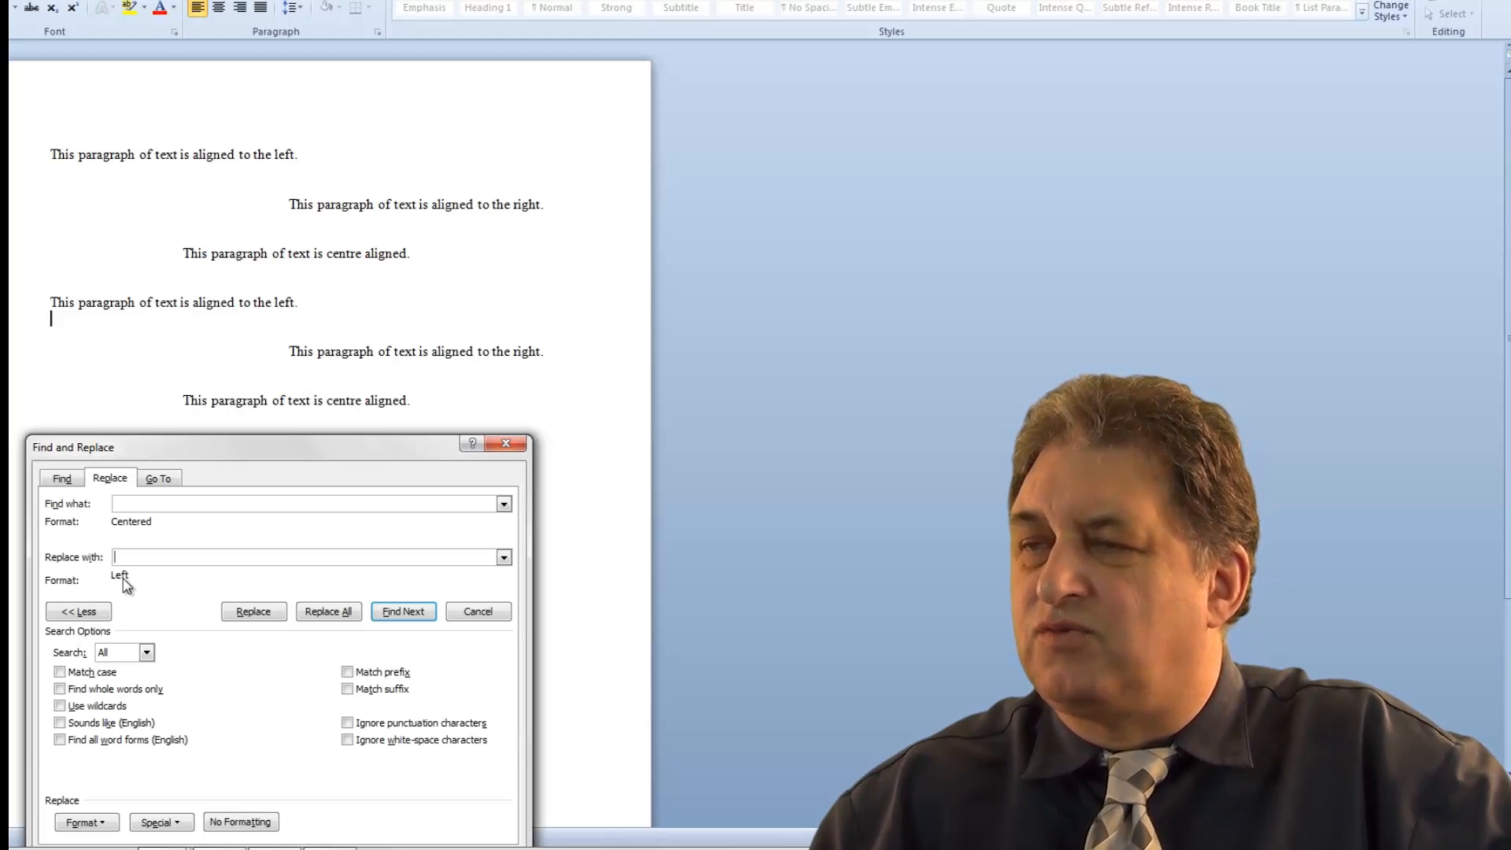
click(329, 613)
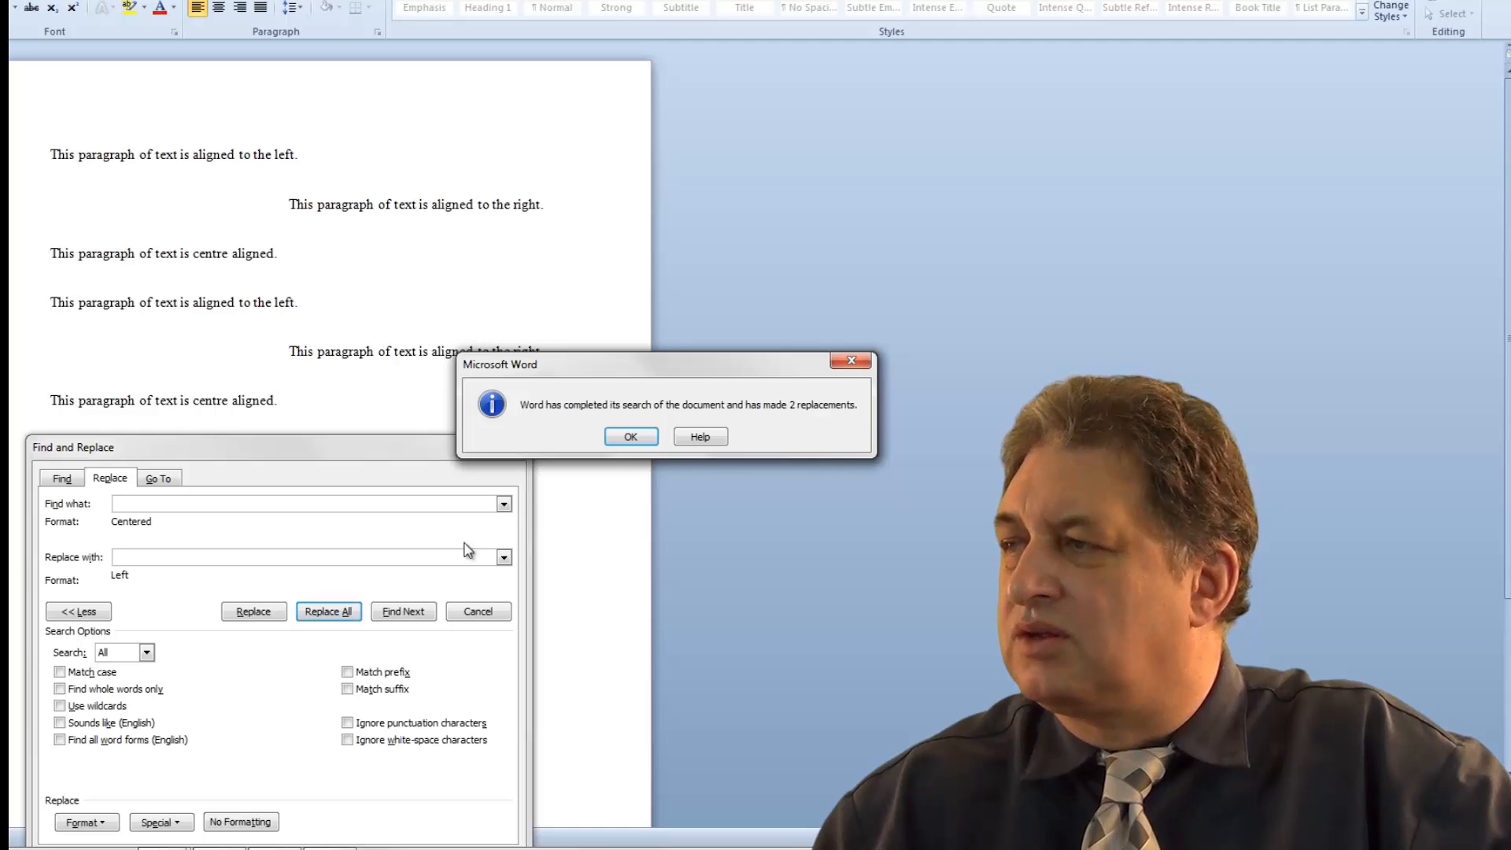
click(630, 439)
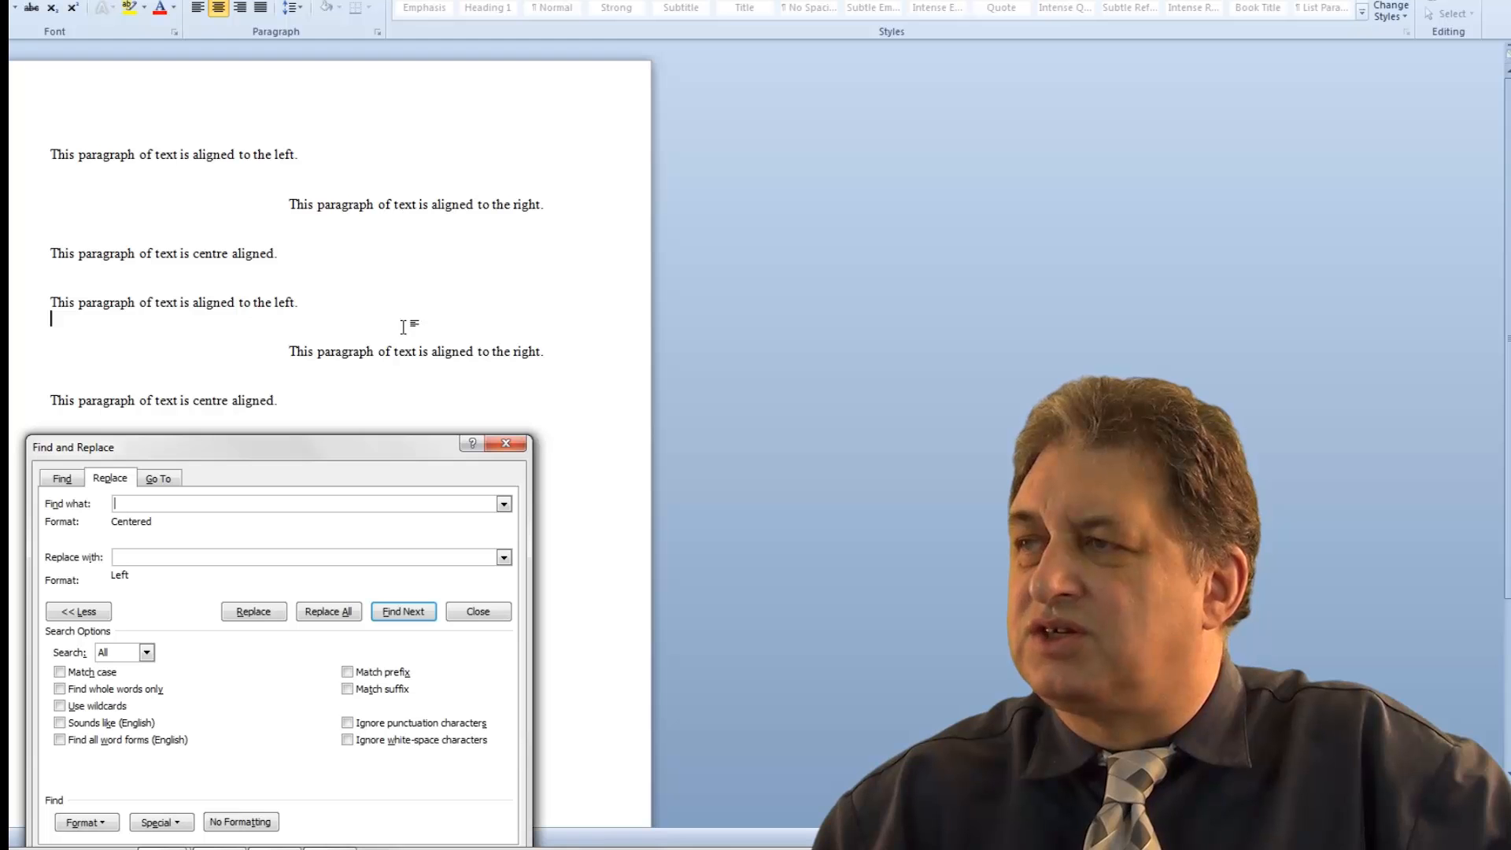
Set the searched paragraph alignment to Right and replace all right-aligned formatting with left alignment.
drag(312, 455, 312, 244)
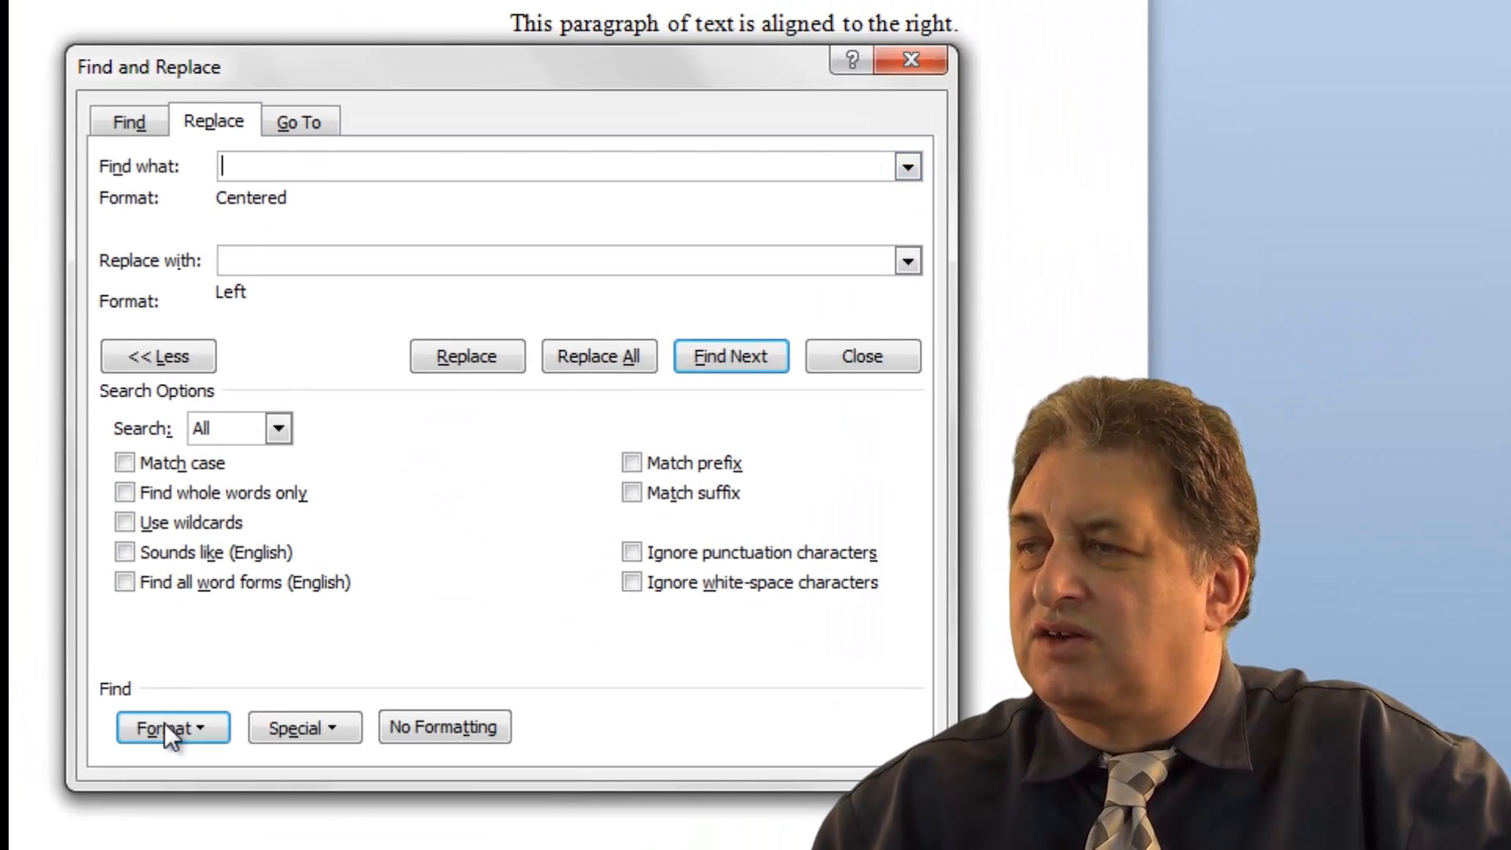
click(164, 721)
click(179, 801)
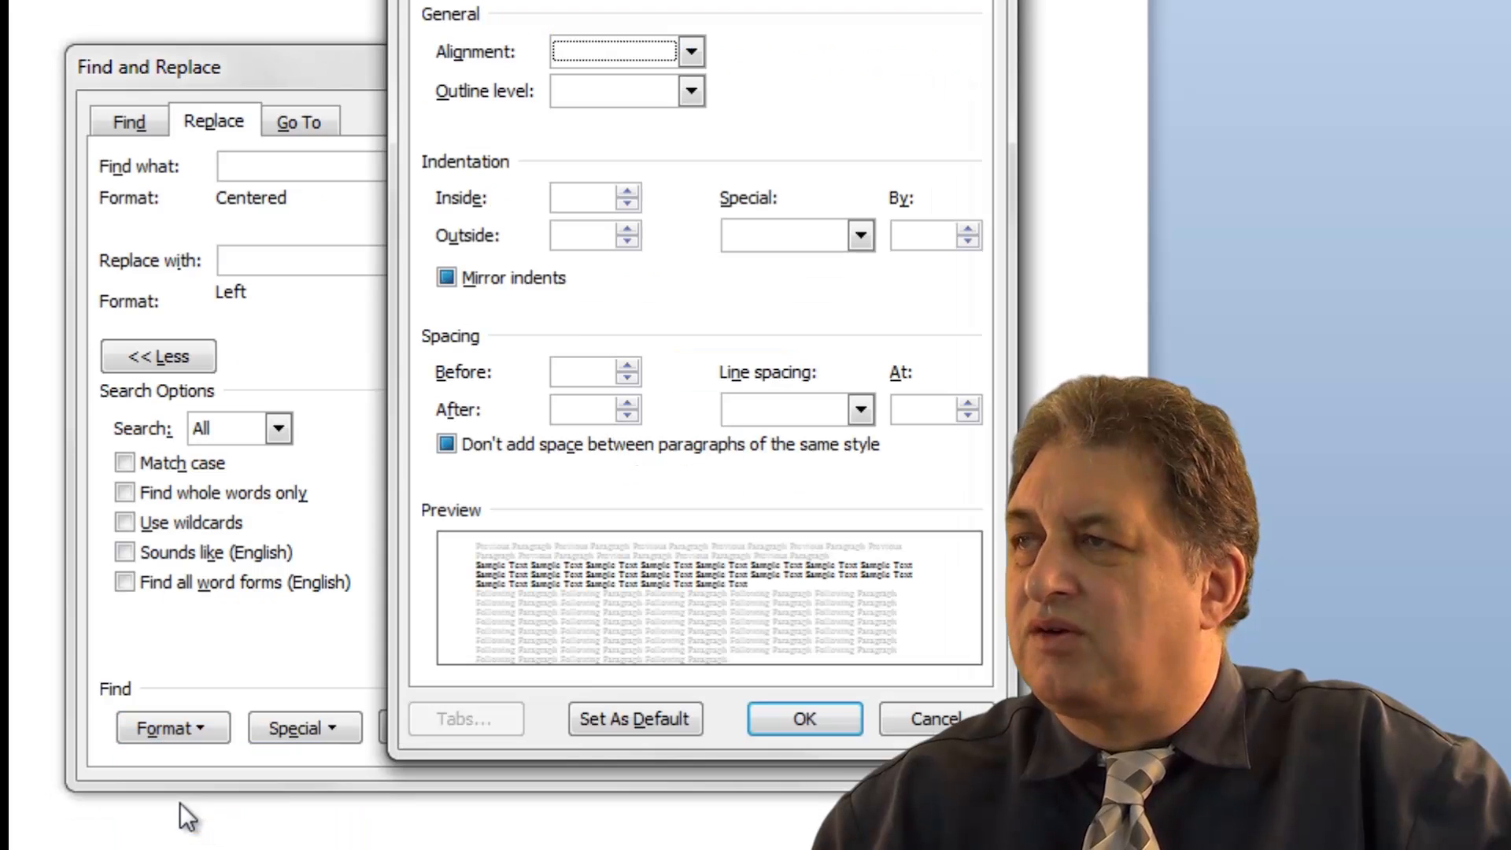
click(689, 48)
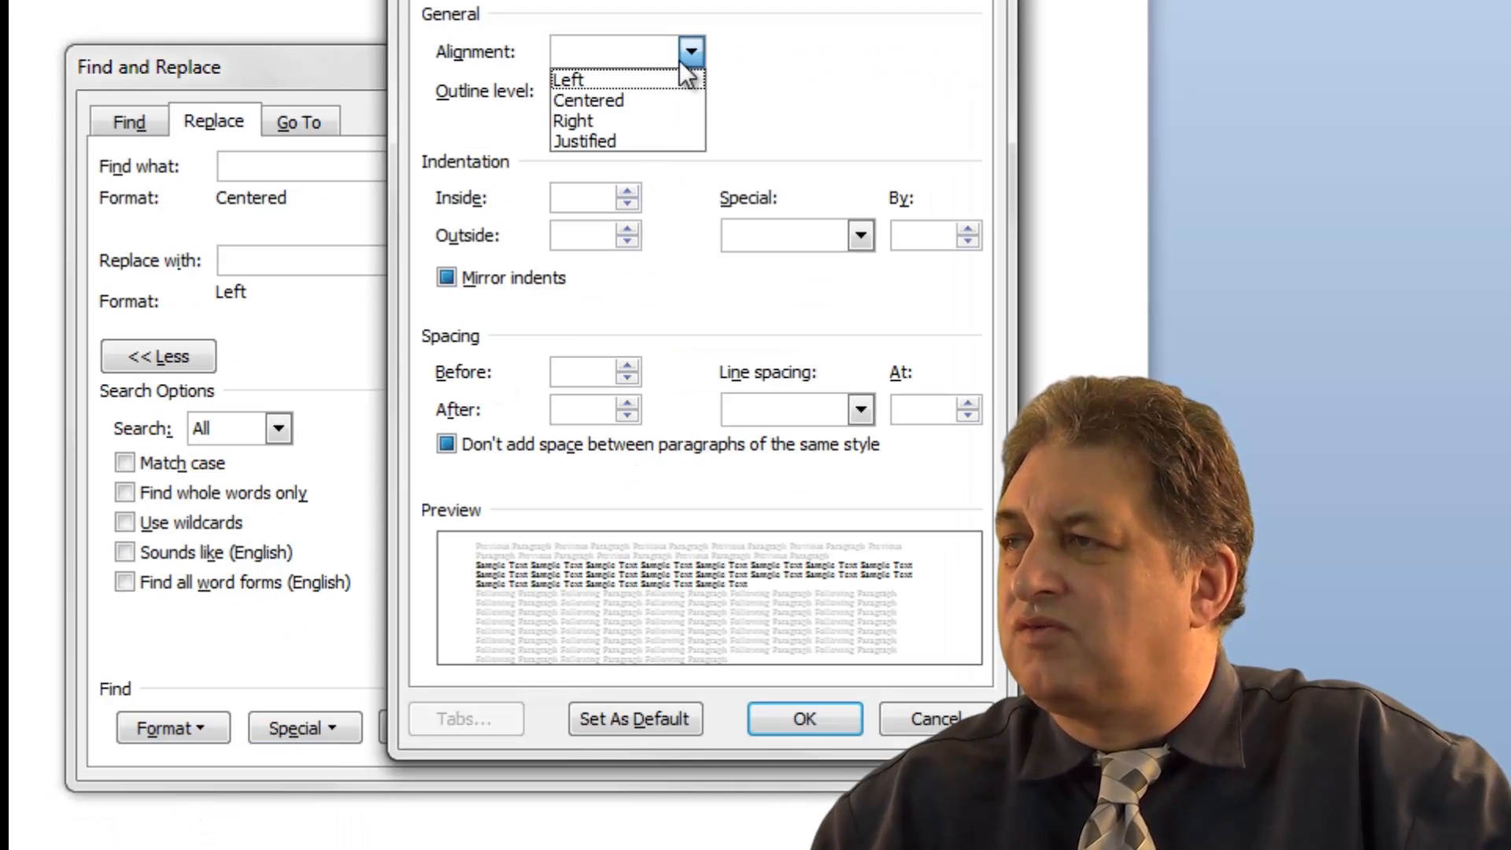
click(650, 121)
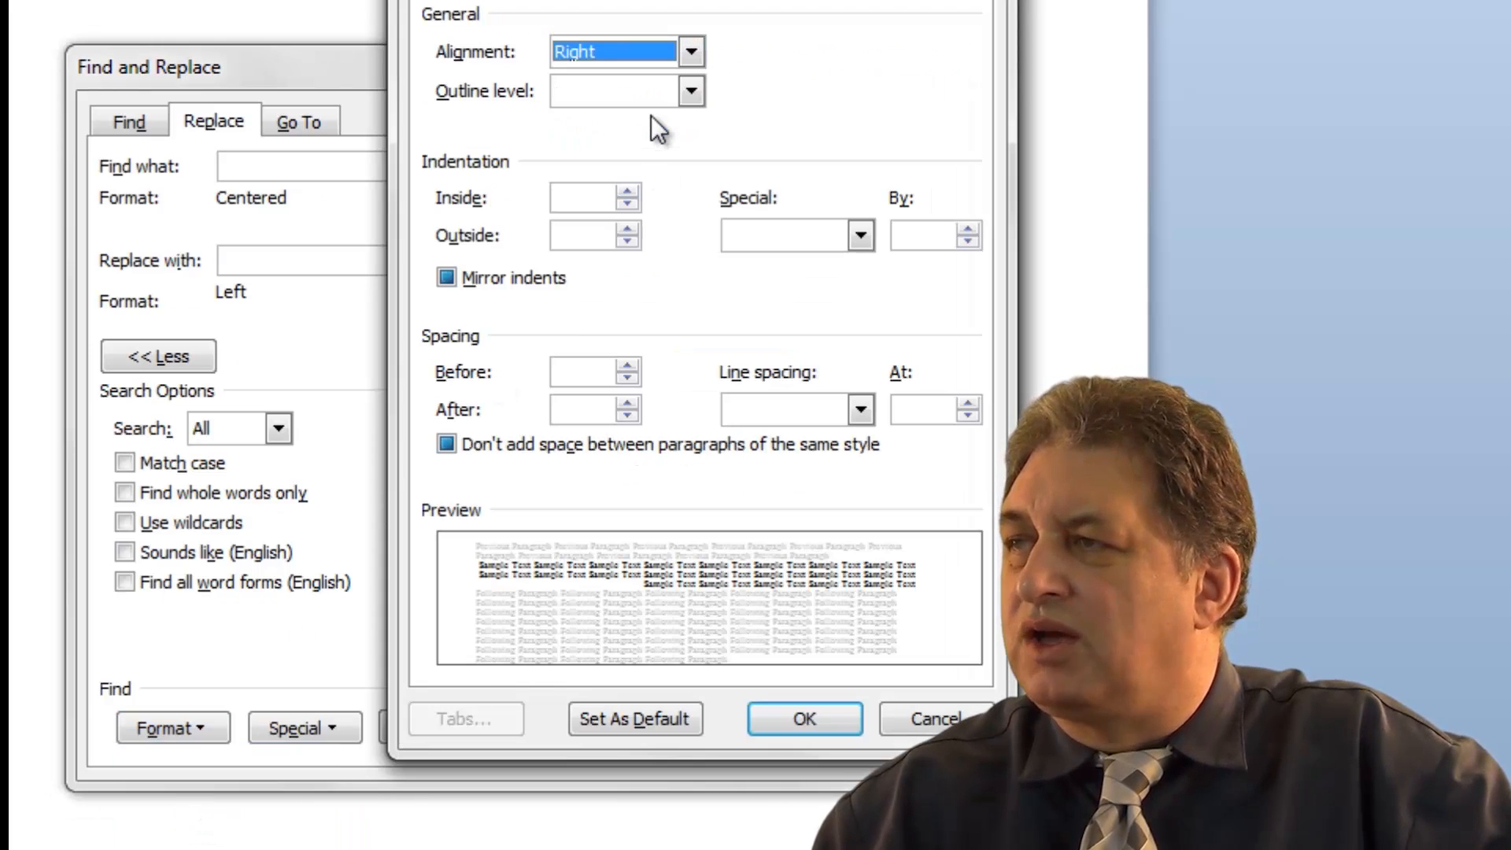
click(796, 718)
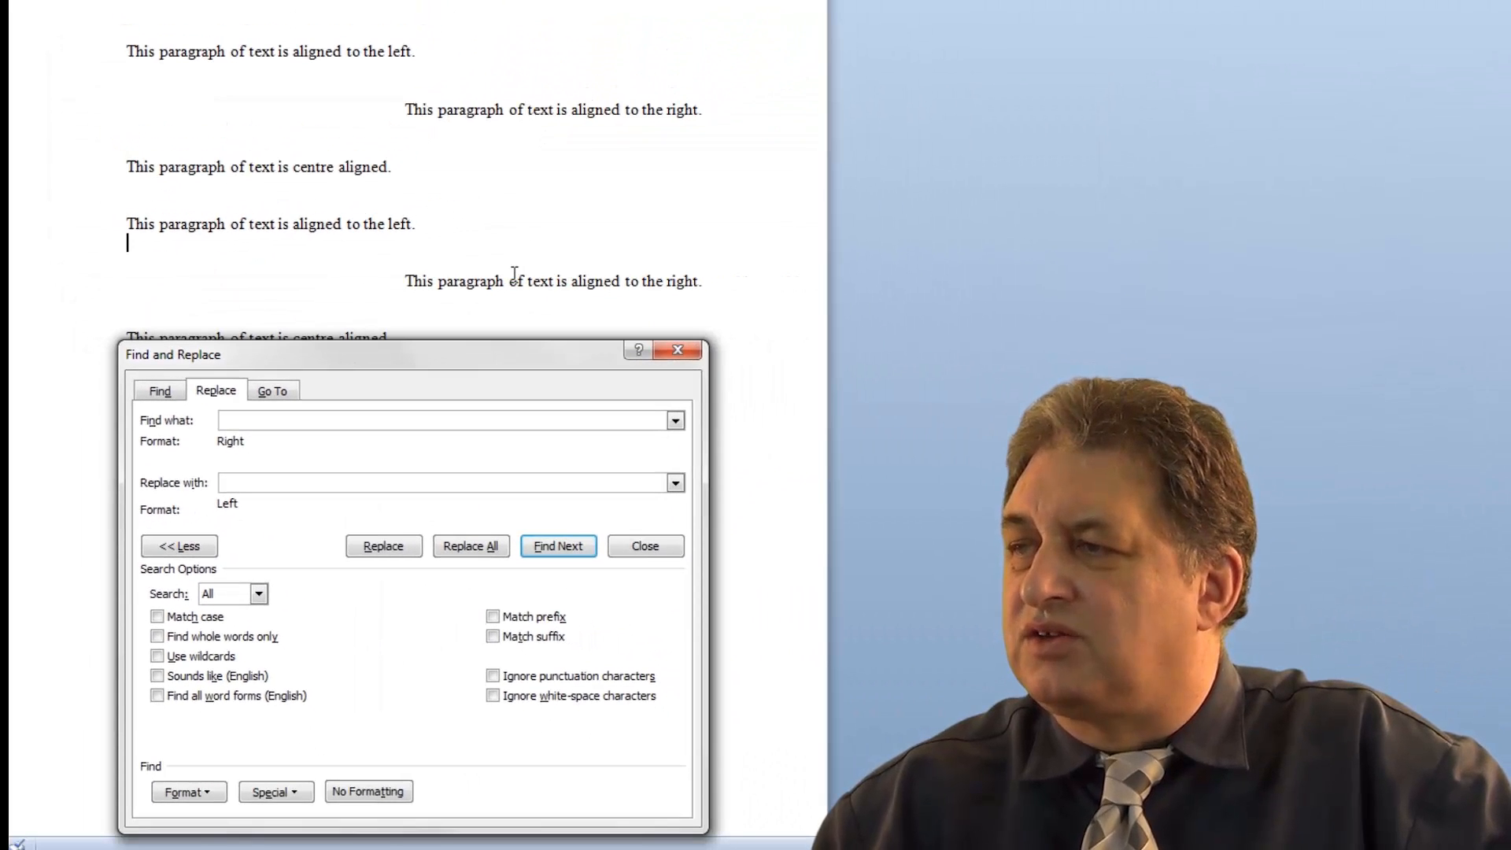
click(476, 547)
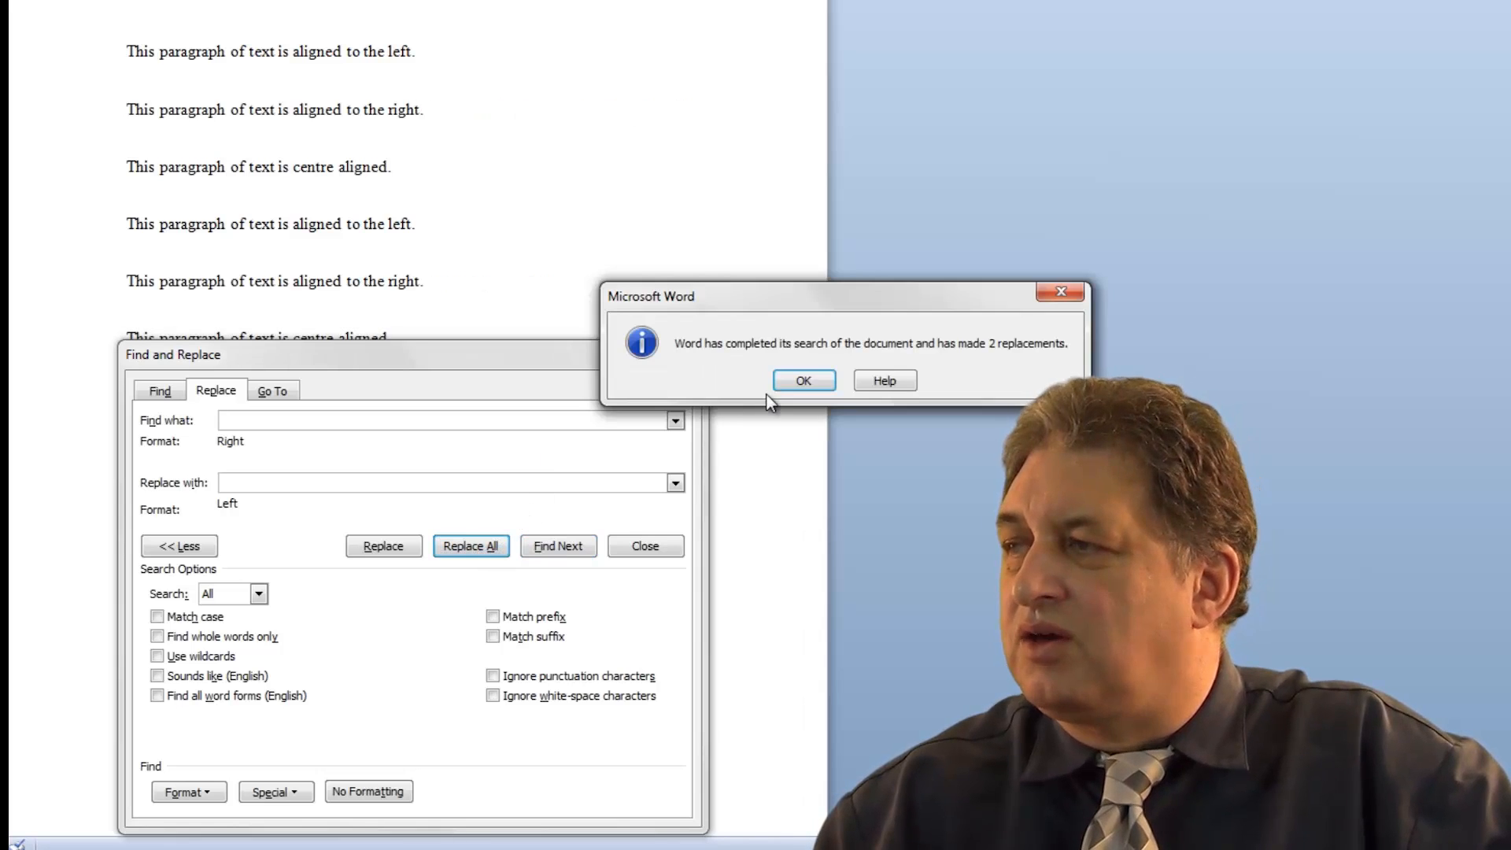
click(787, 384)
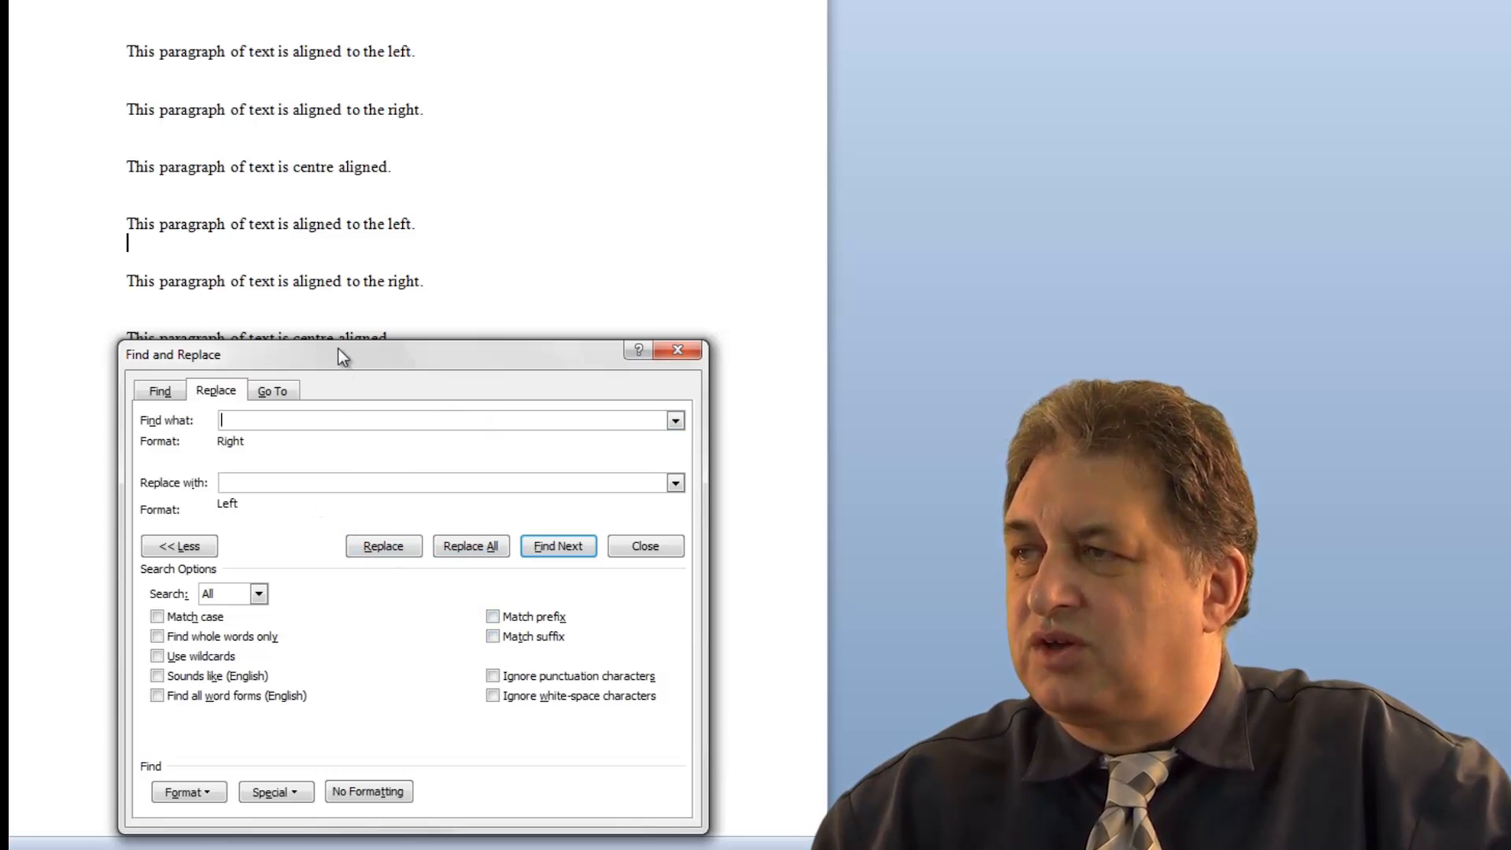
Review the indent, spacing, line and page break options available for paragraph searches, and close Find and Replace.
drag(339, 351, 320, 110)
click(167, 552)
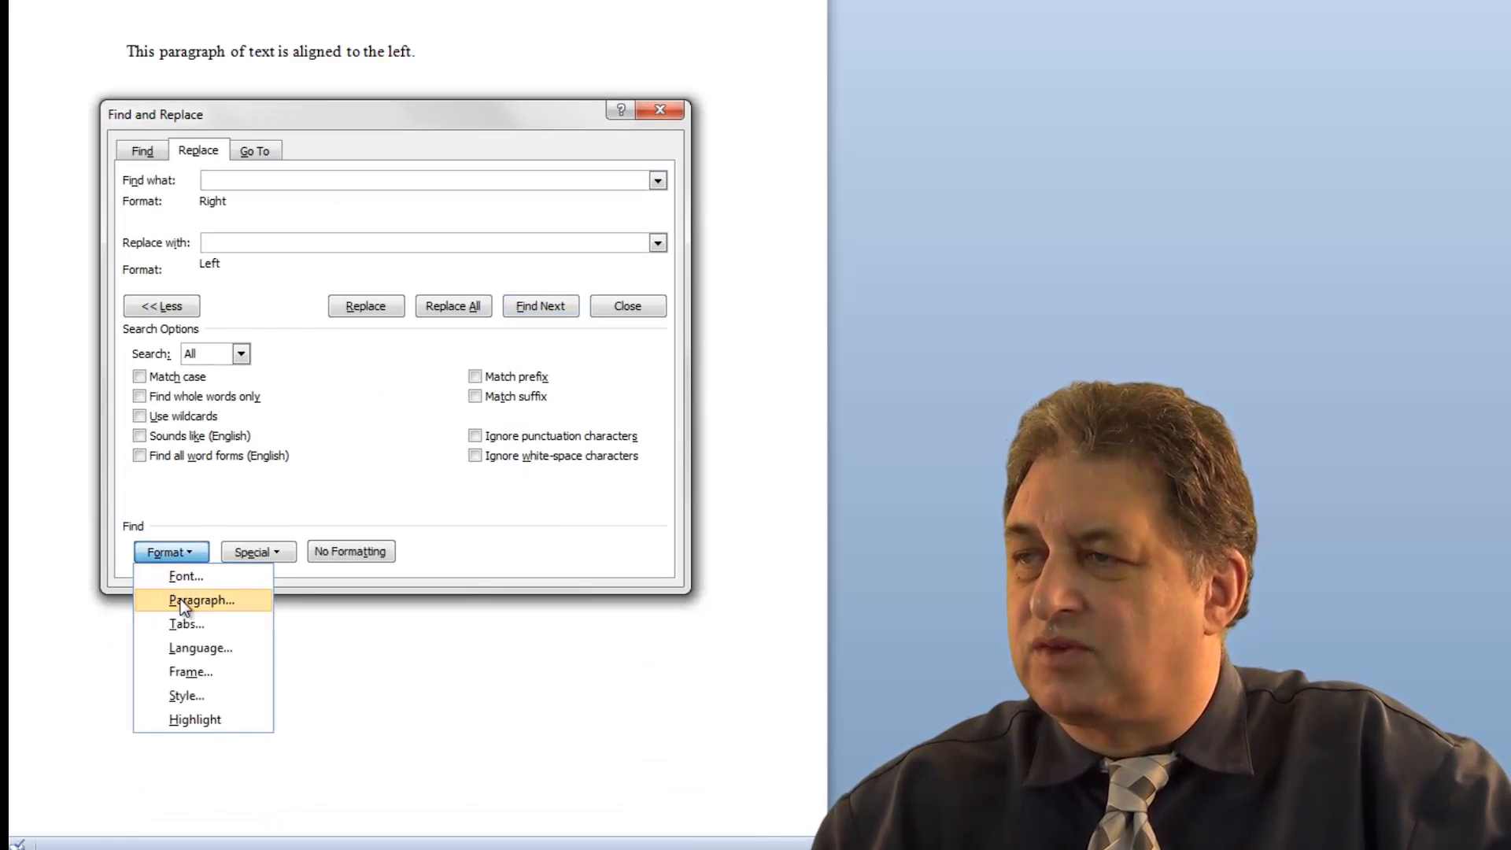
click(181, 598)
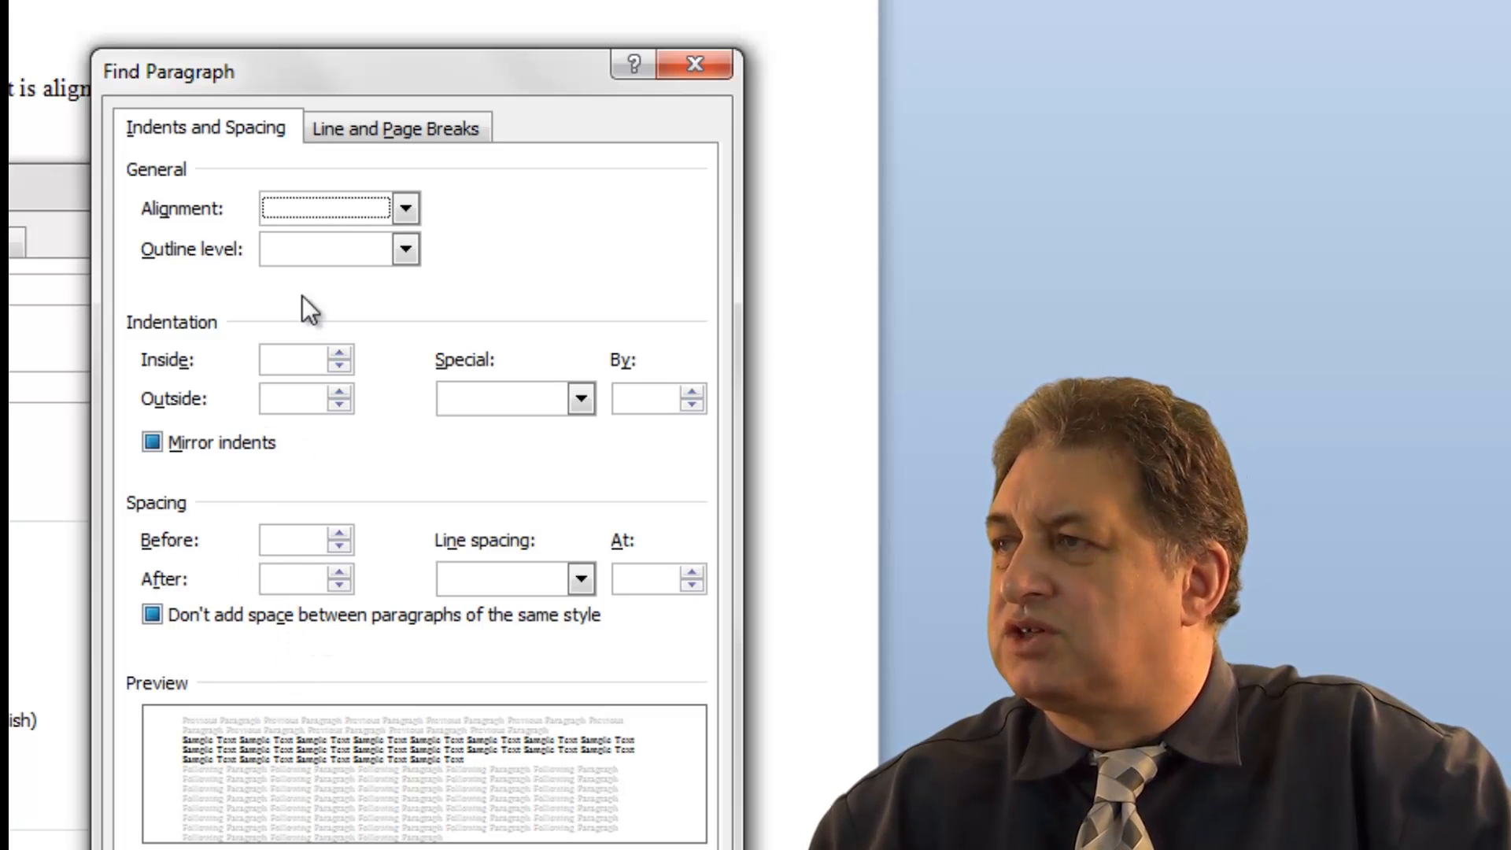
click(367, 130)
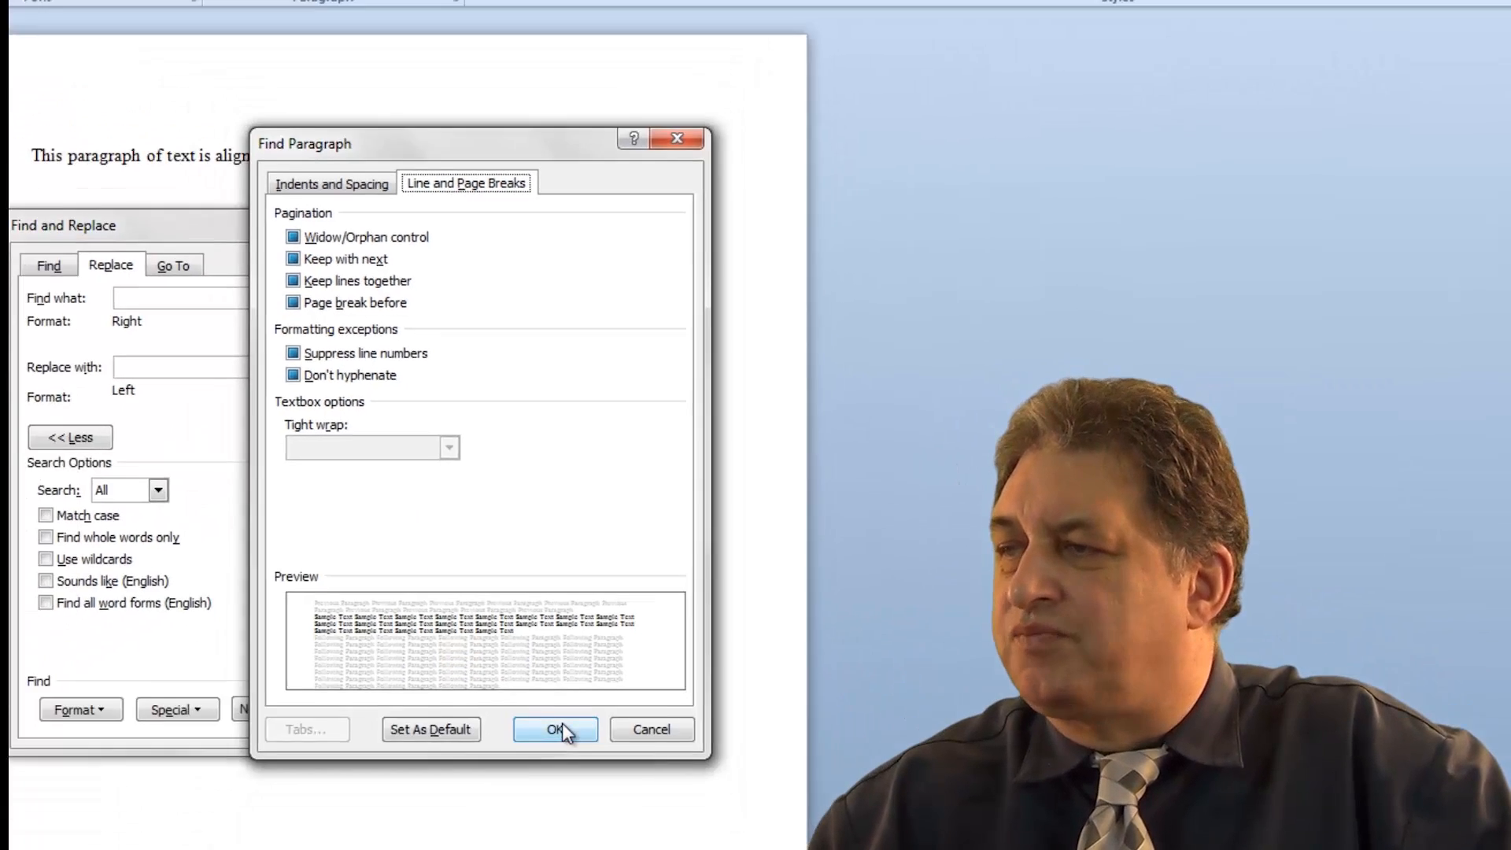
click(562, 722)
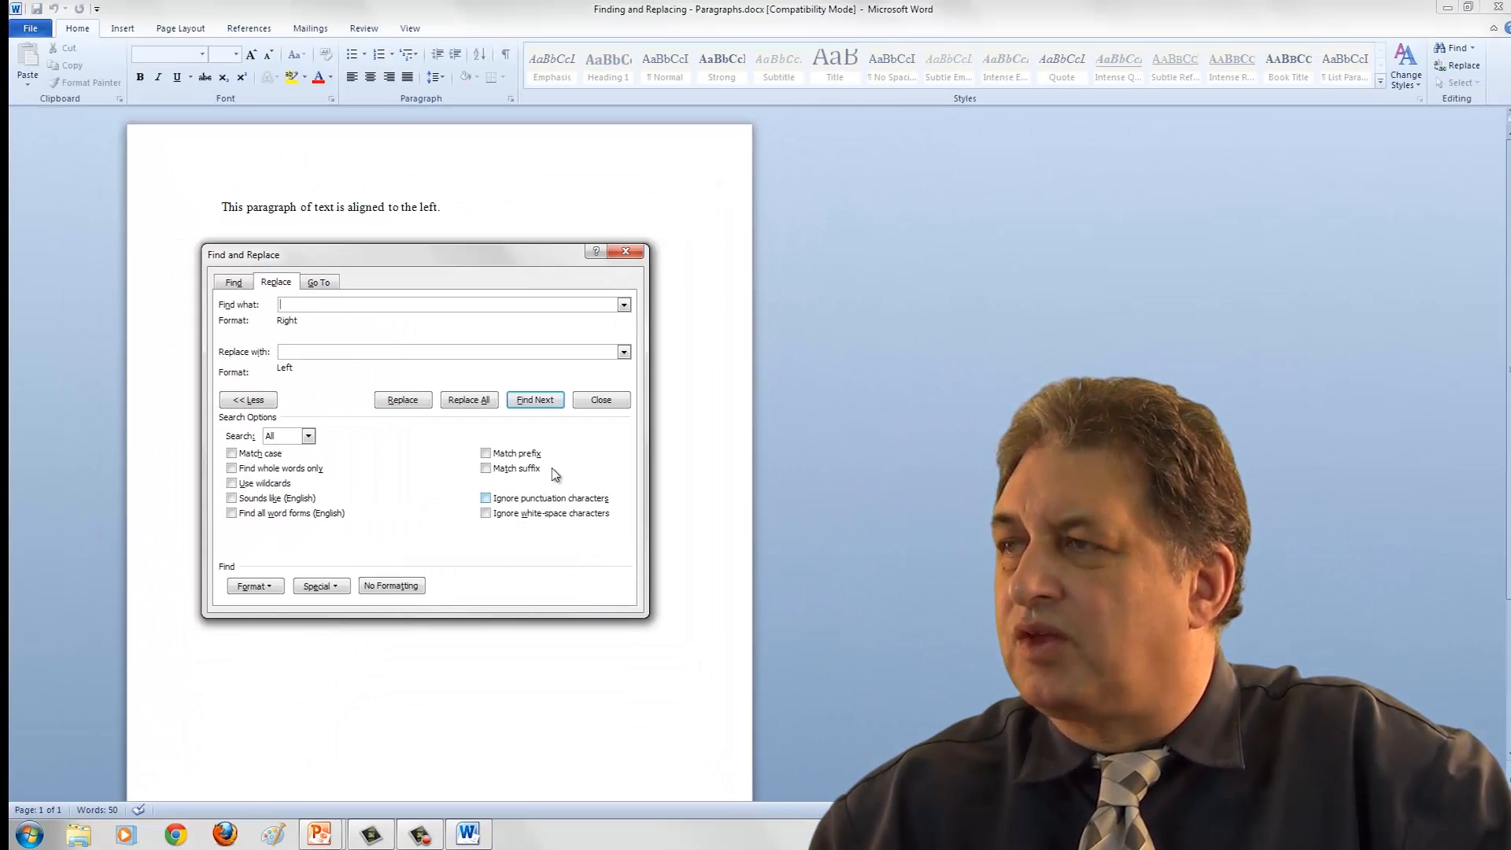
click(625, 252)
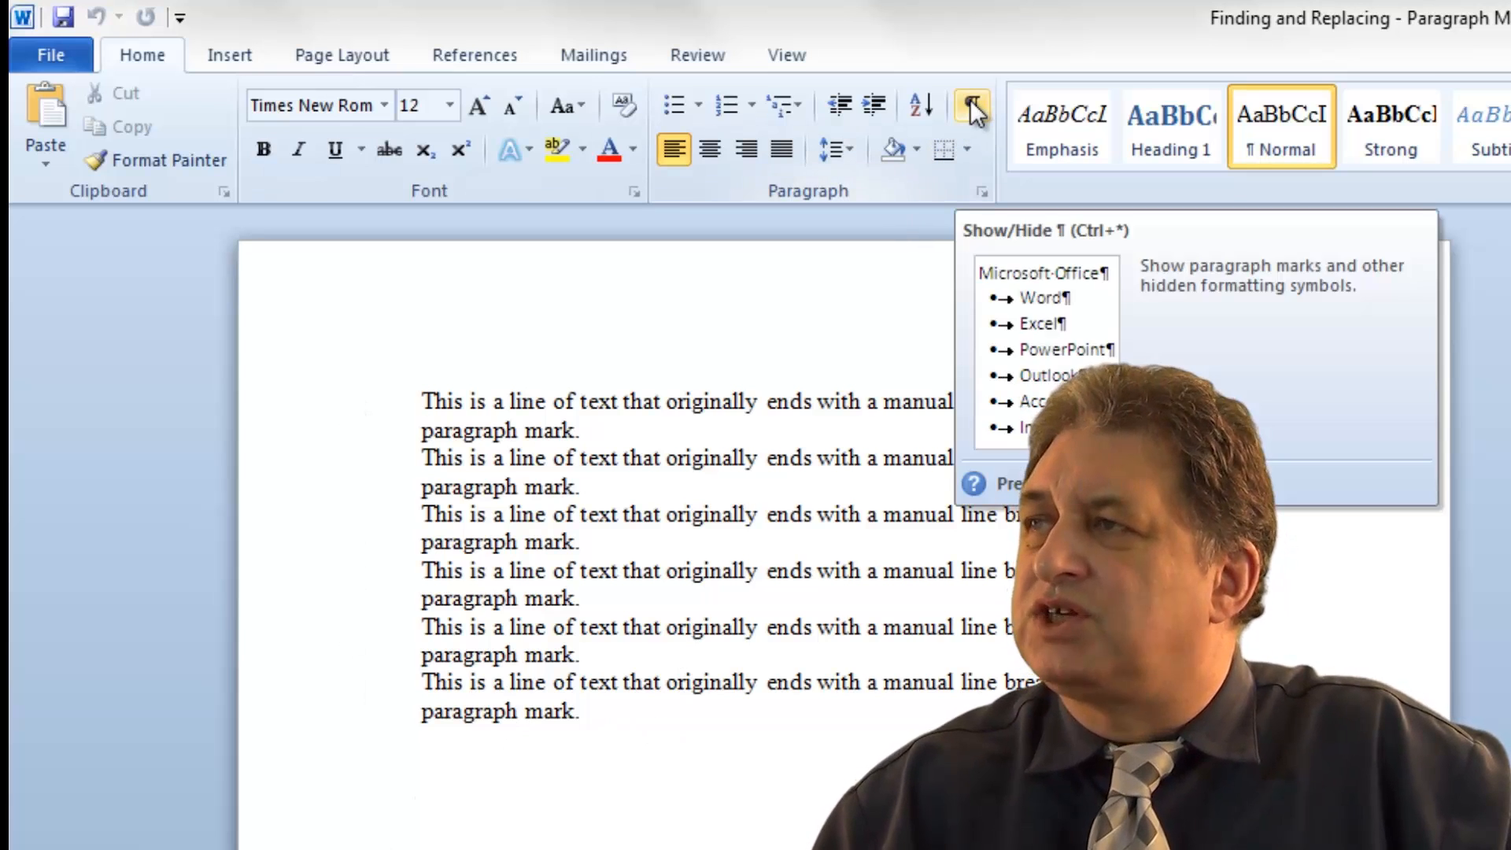
Show the formatting marks in the Paragraph Marks document and examine the line endings and the final paragraph mark.
click(970, 102)
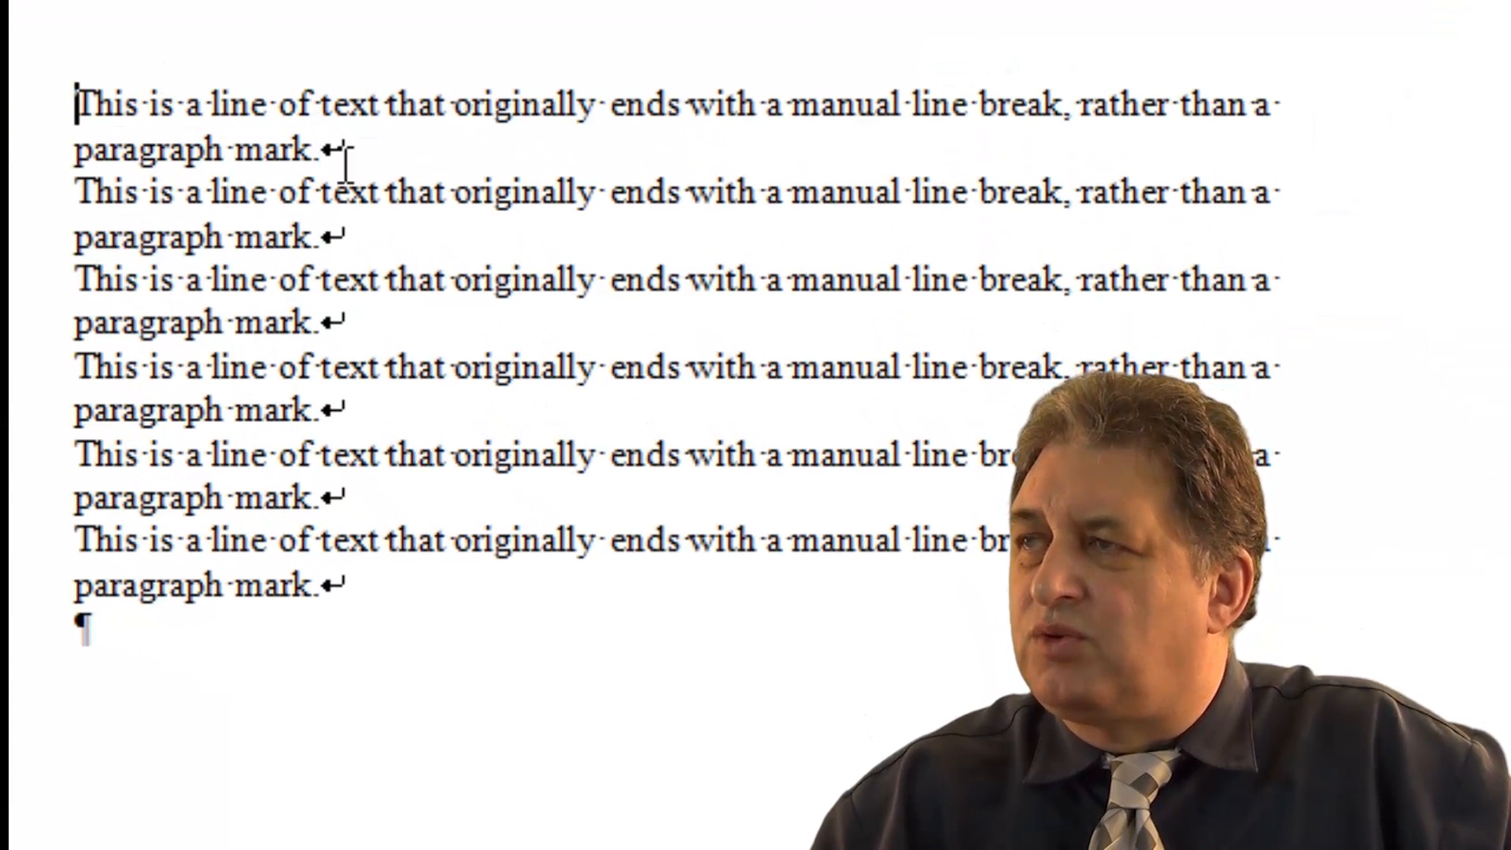
click(99, 621)
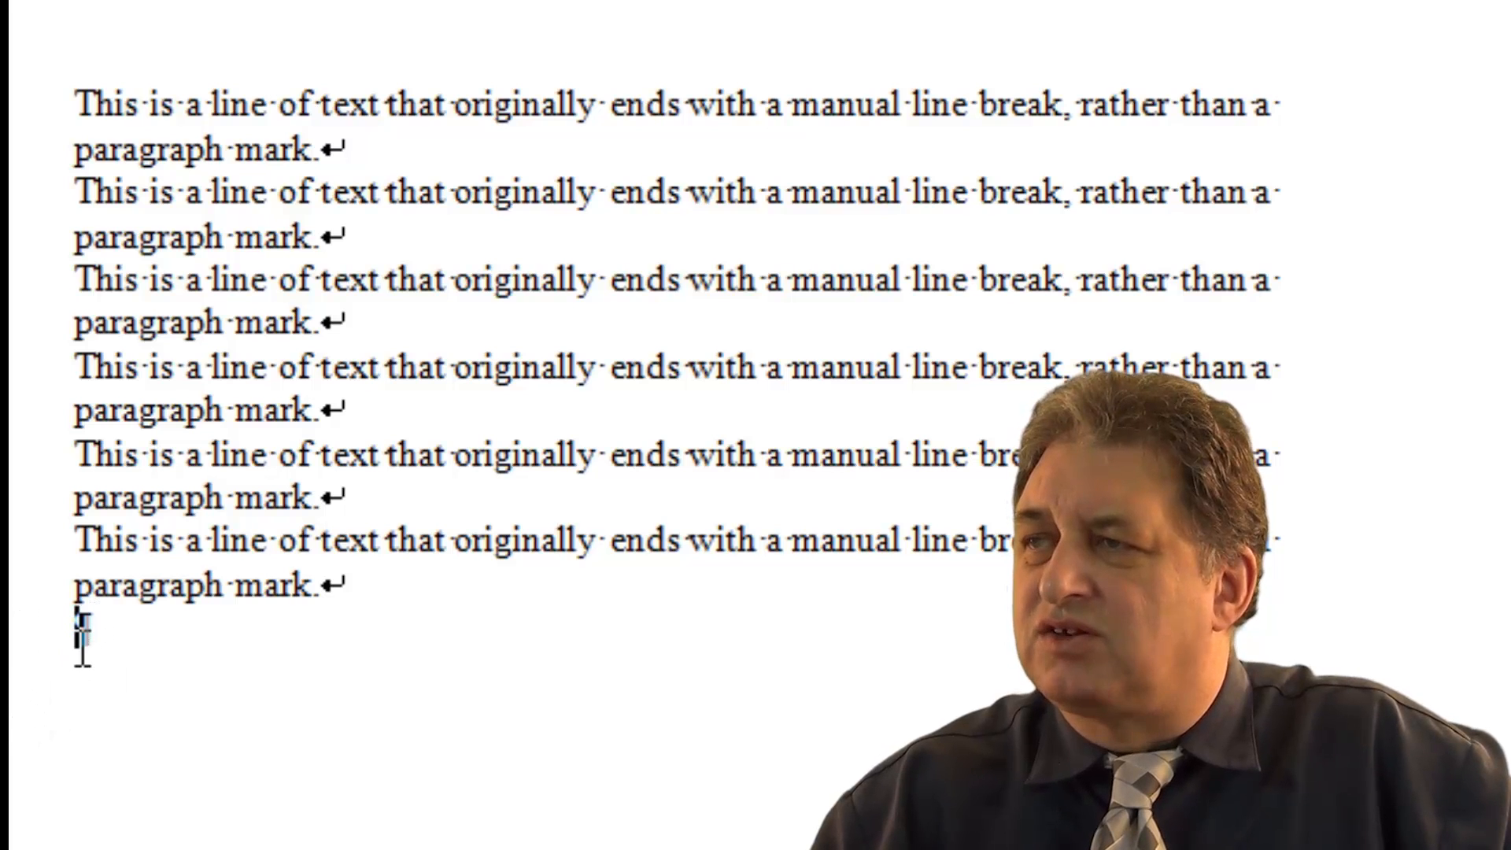
click(384, 143)
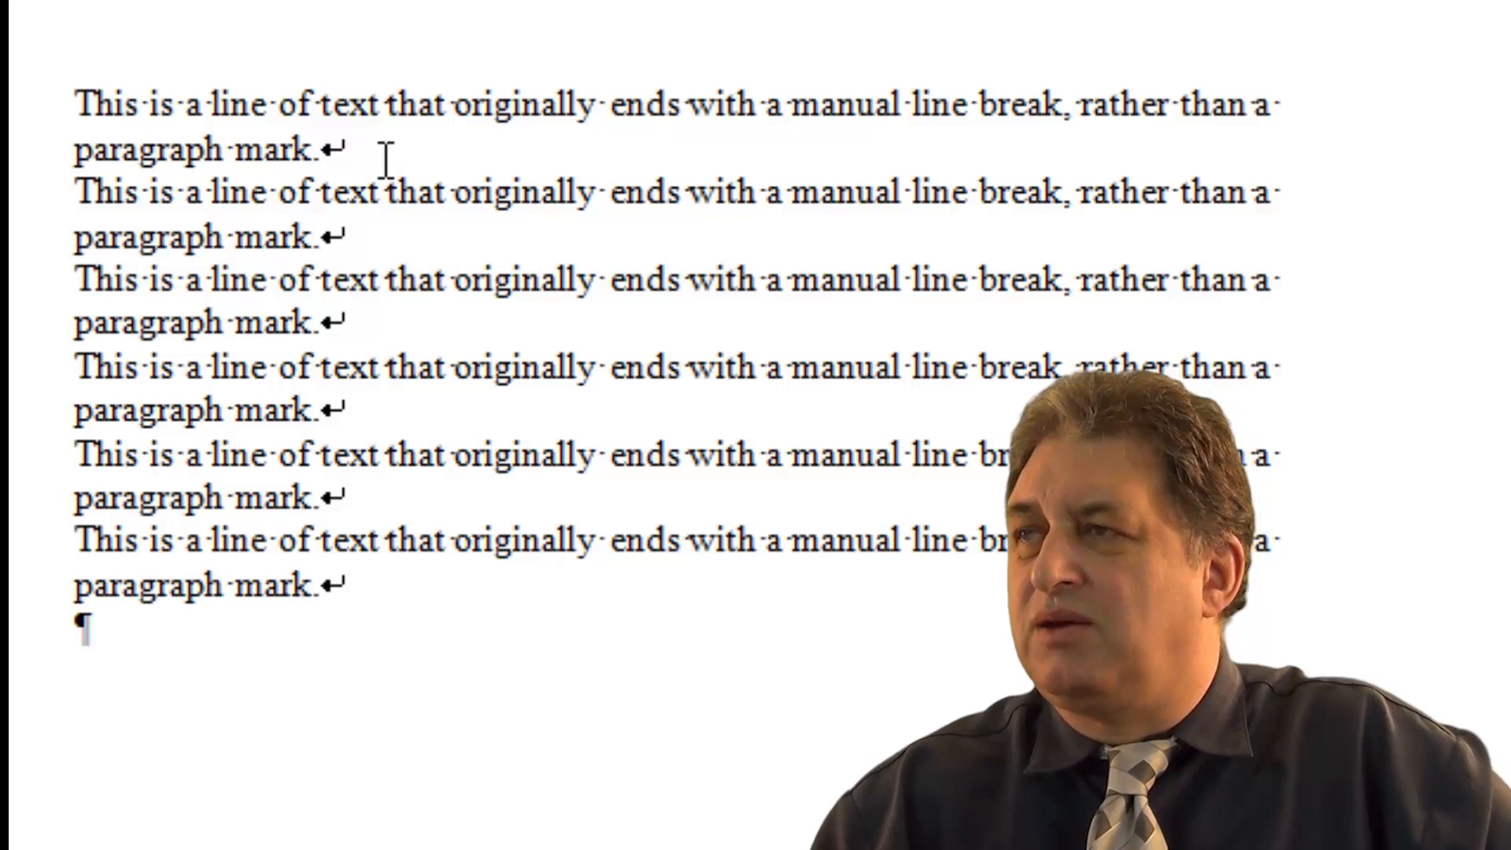
click(395, 659)
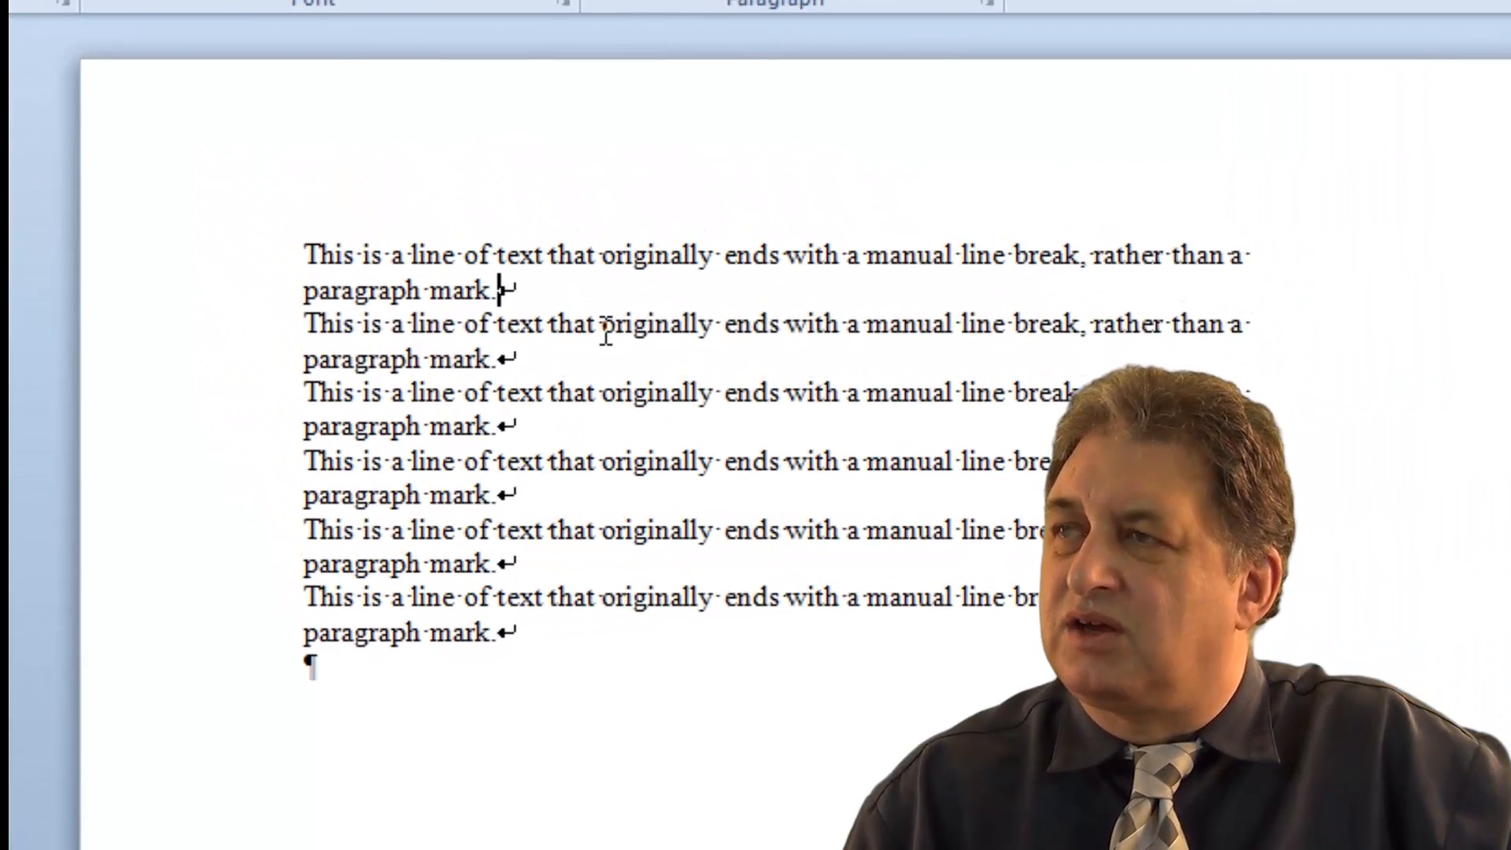
Try replacing the manual line breaks after the first two text lines with paragraph marks by hand.
key(Return)
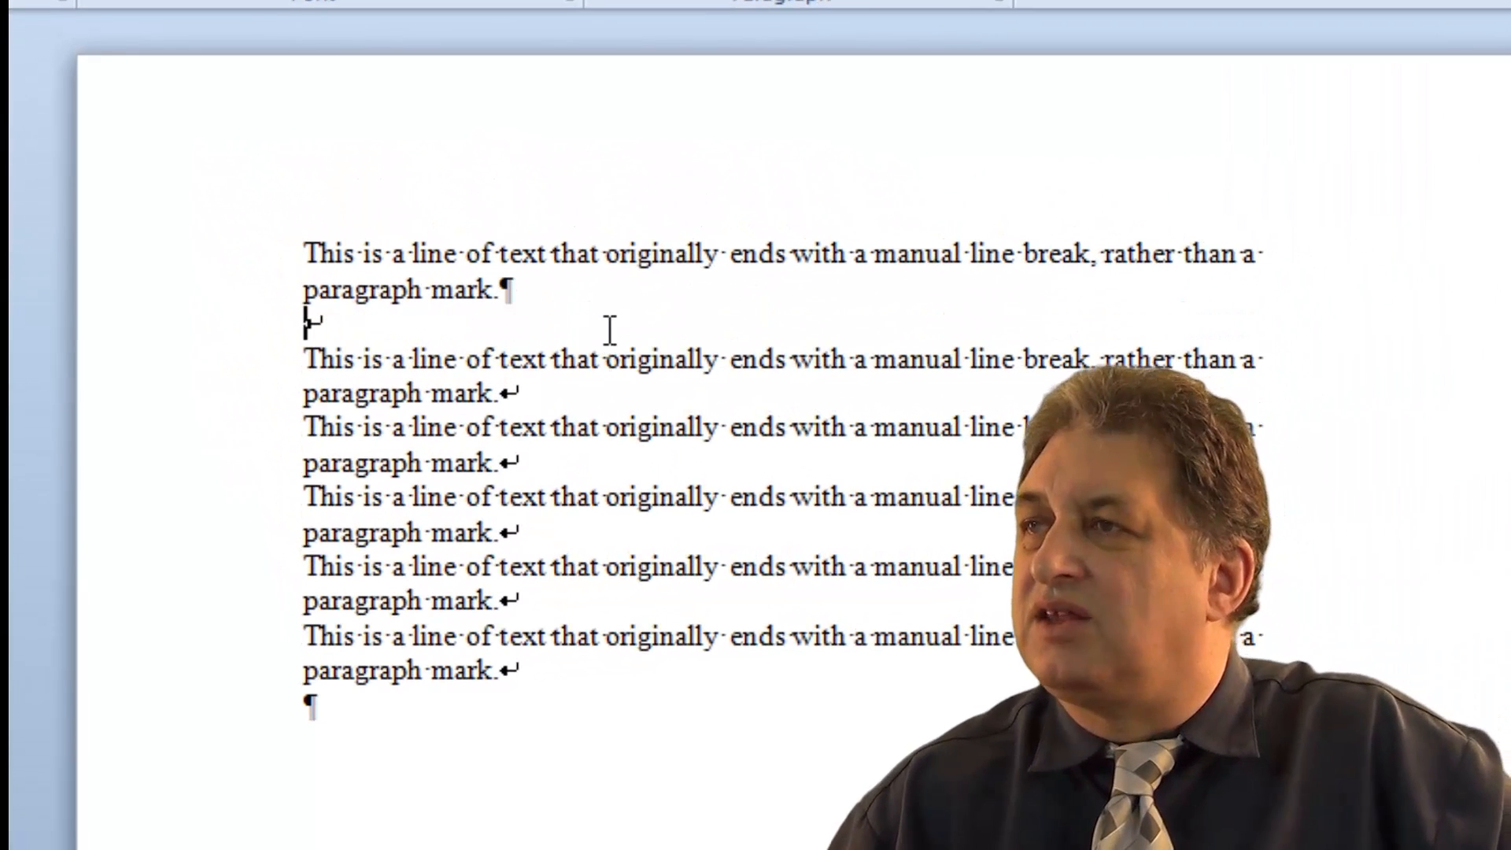
key(Delete)
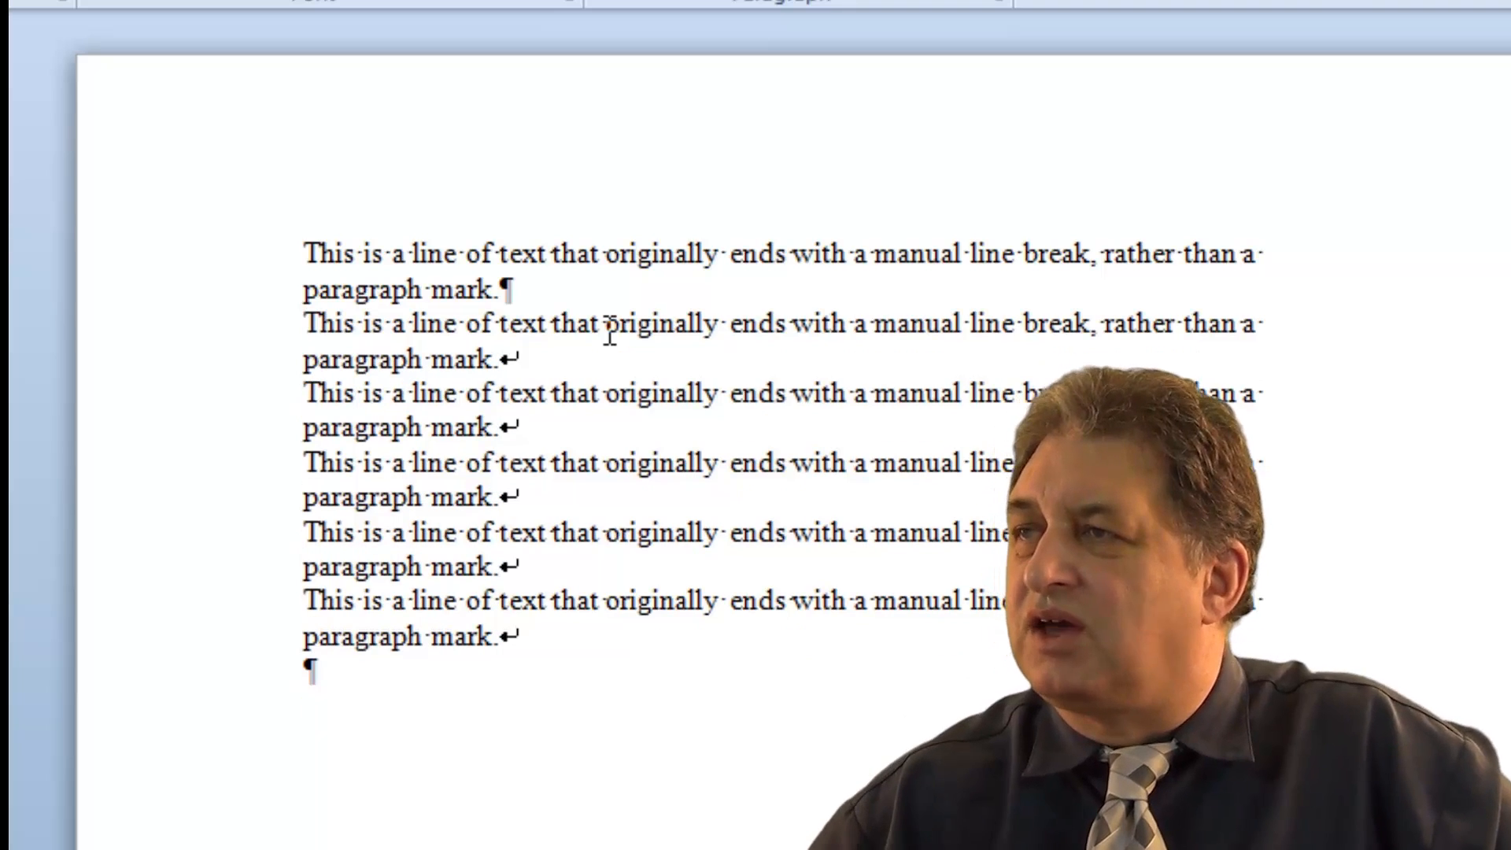
click(683, 354)
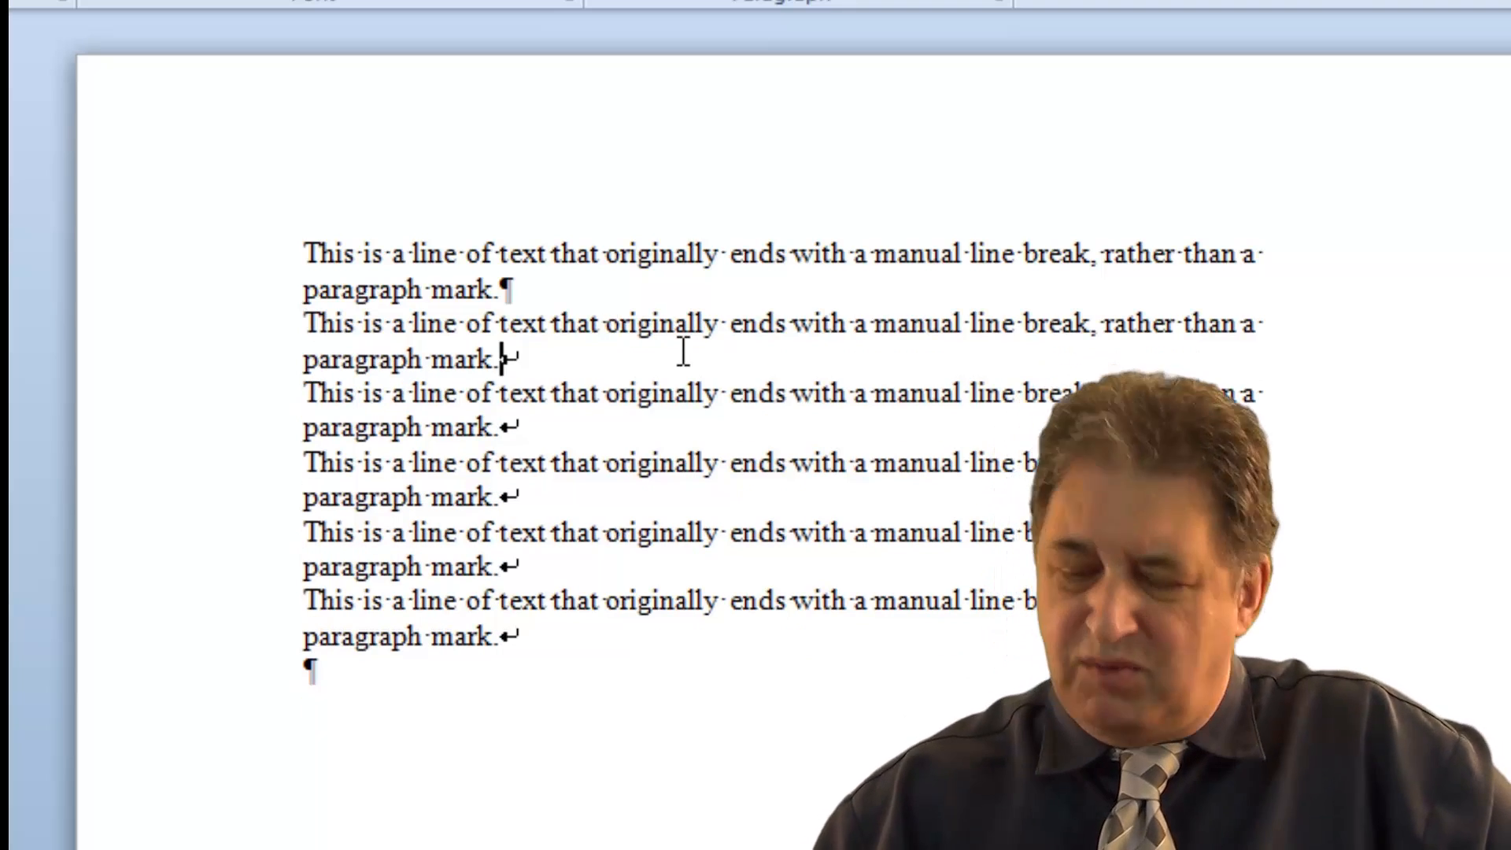
key(Return)
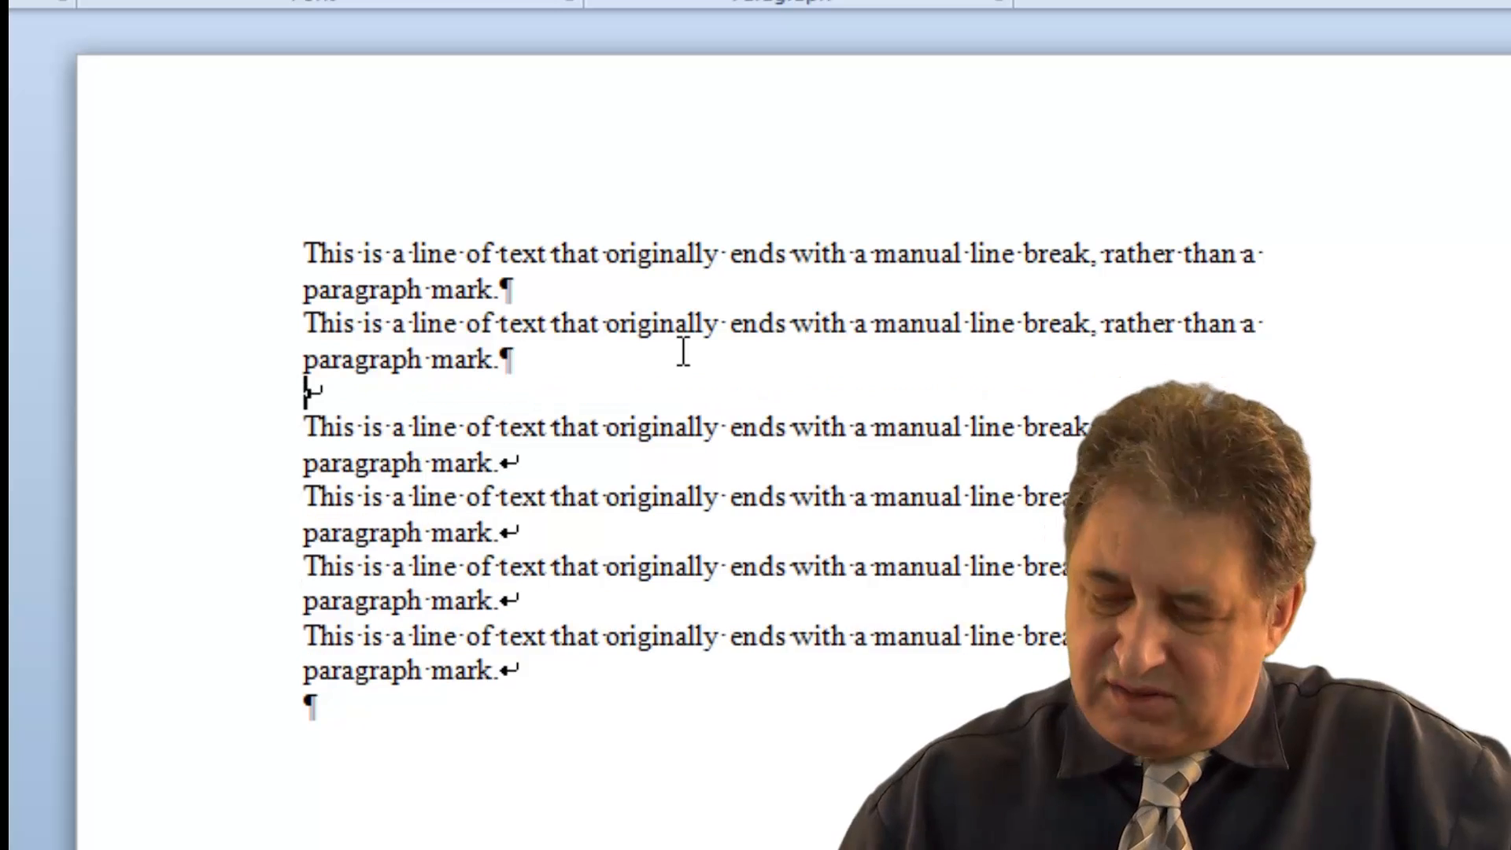
key(Delete)
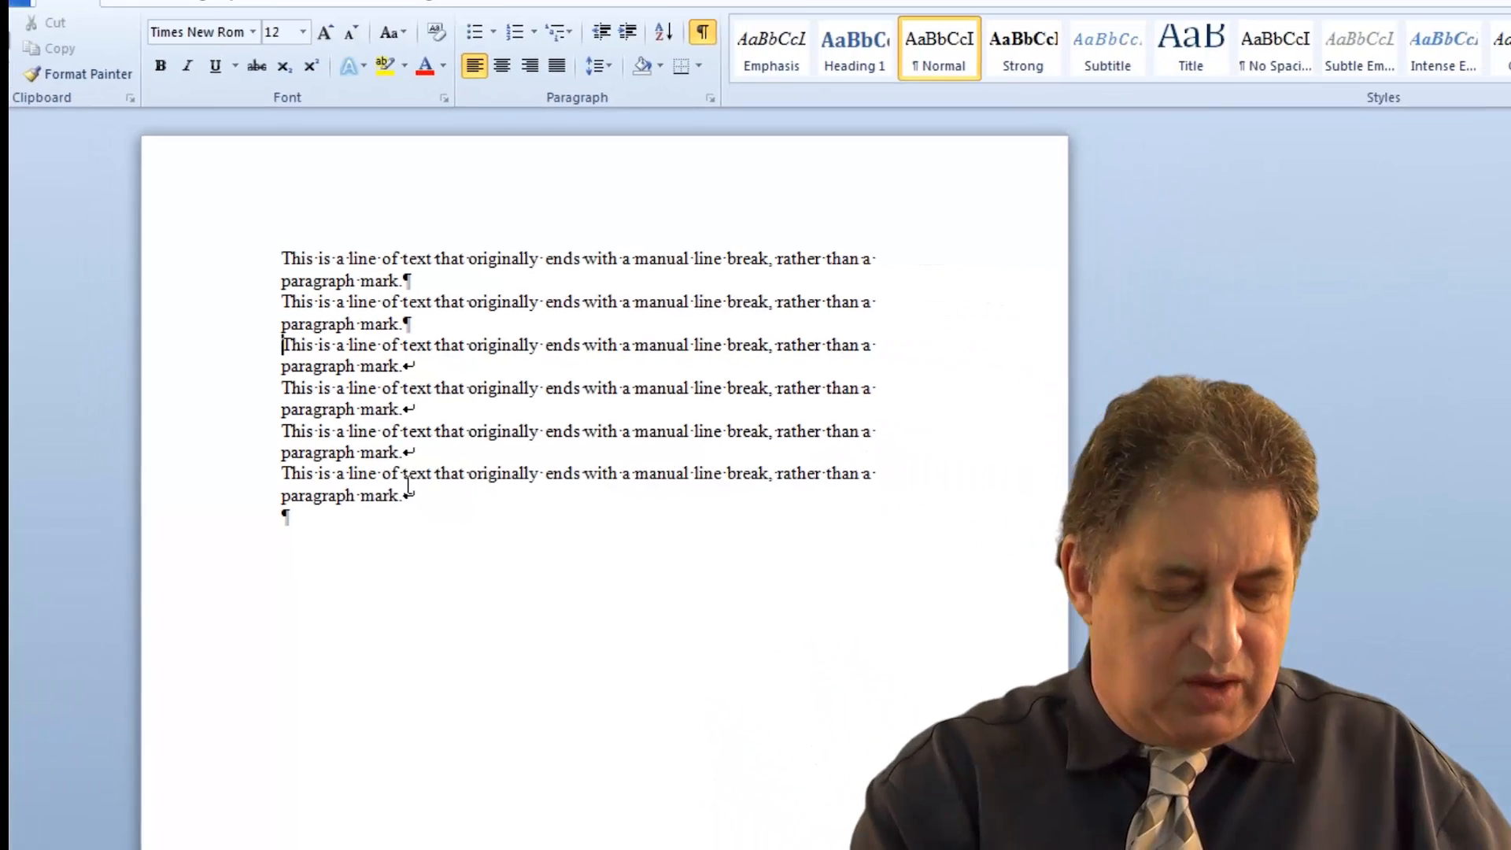
Undo the manual paragraph mark edits in the first two text lines.
key(ctrl+z)
key(ctrl+z)
key(ctrl+z)
key(ctrl+z)
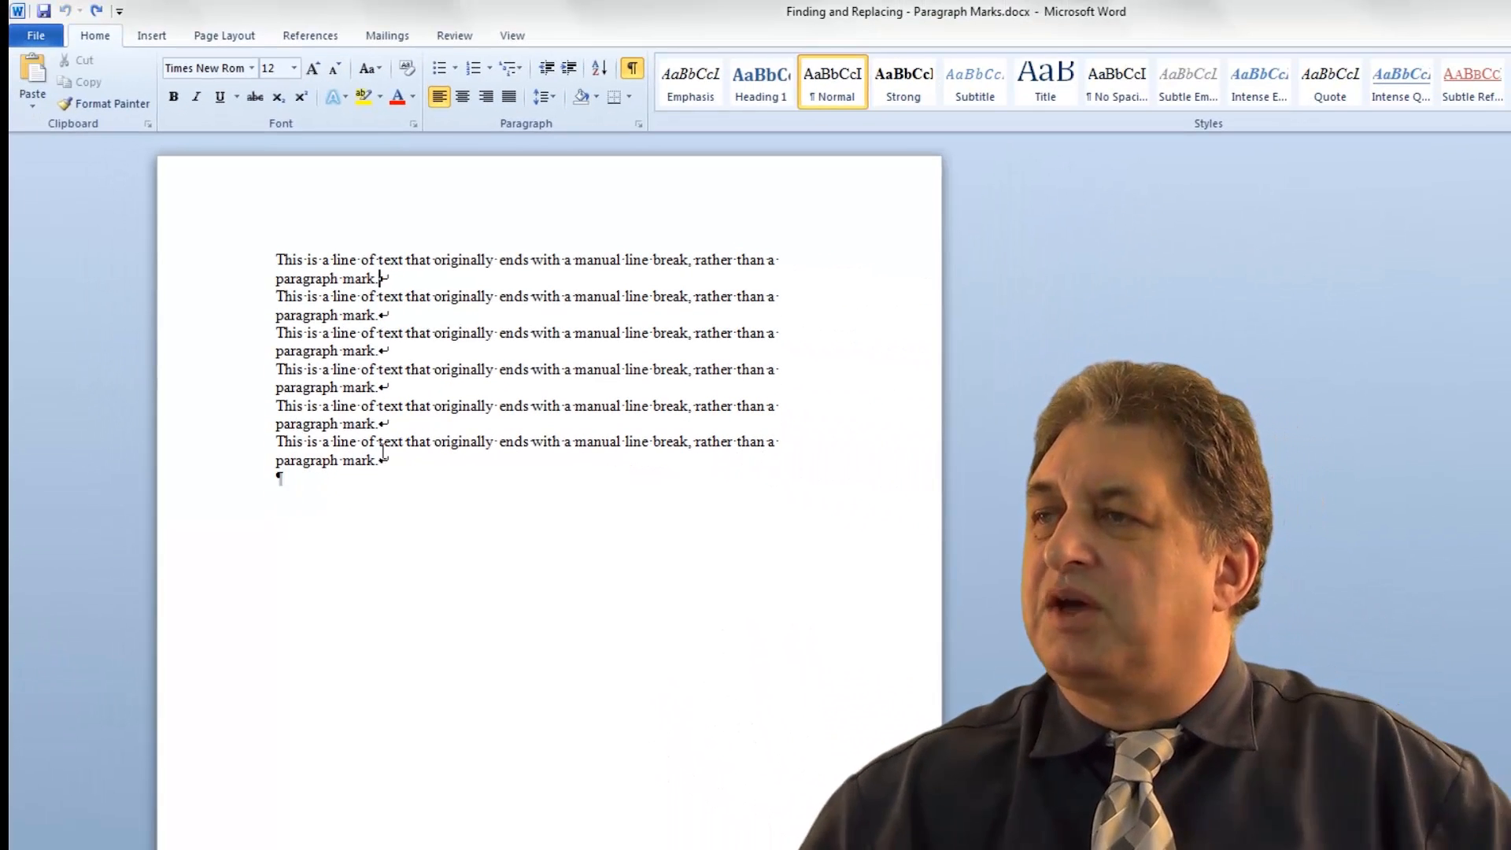
Check the manual line breaks at the ends of the remaining text lines and hide the formatting marks.
drag(379, 278, 402, 427)
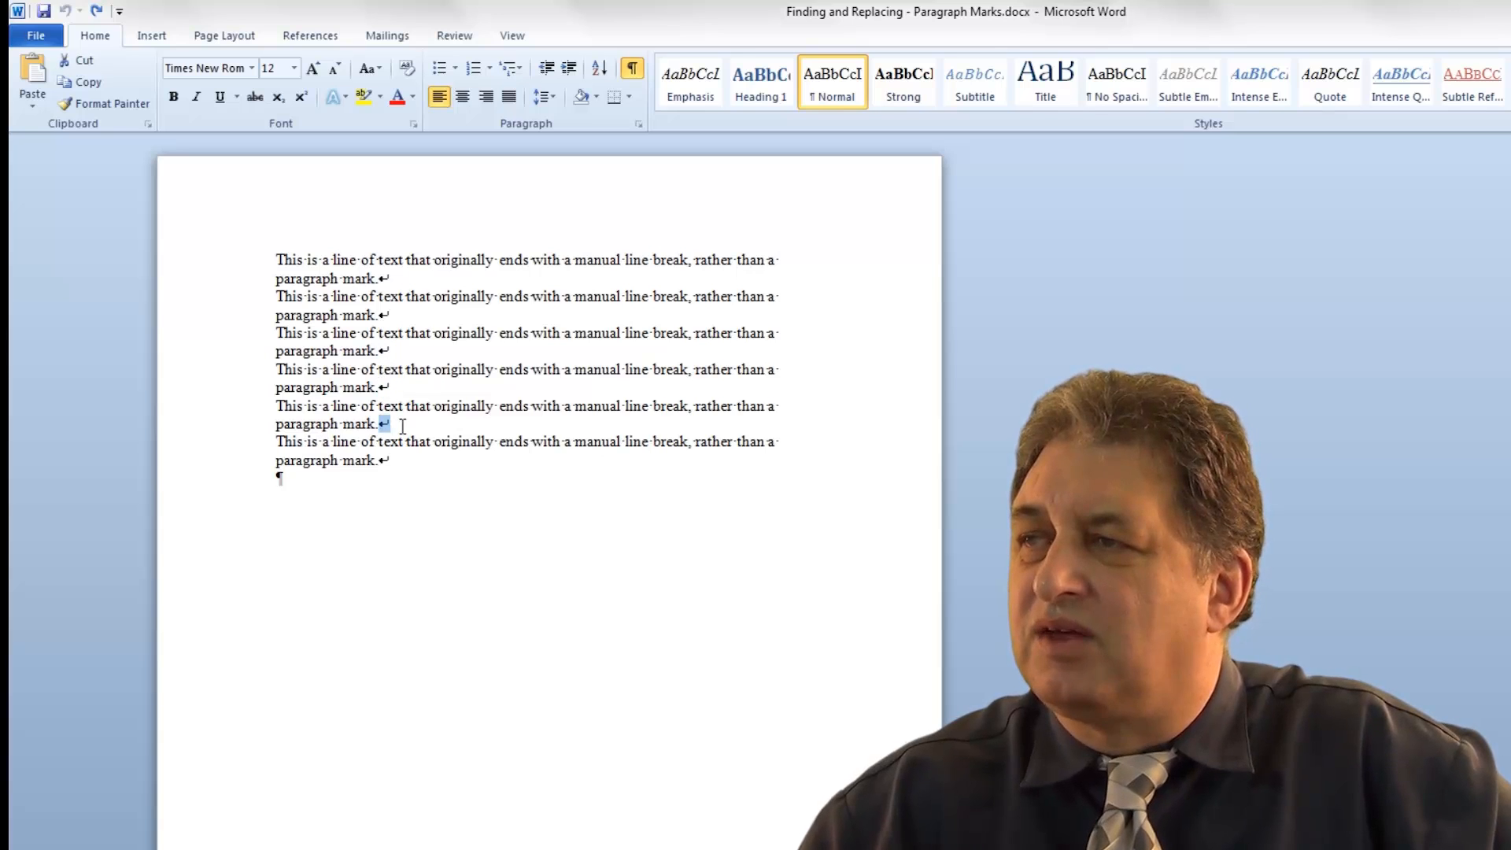
click(394, 458)
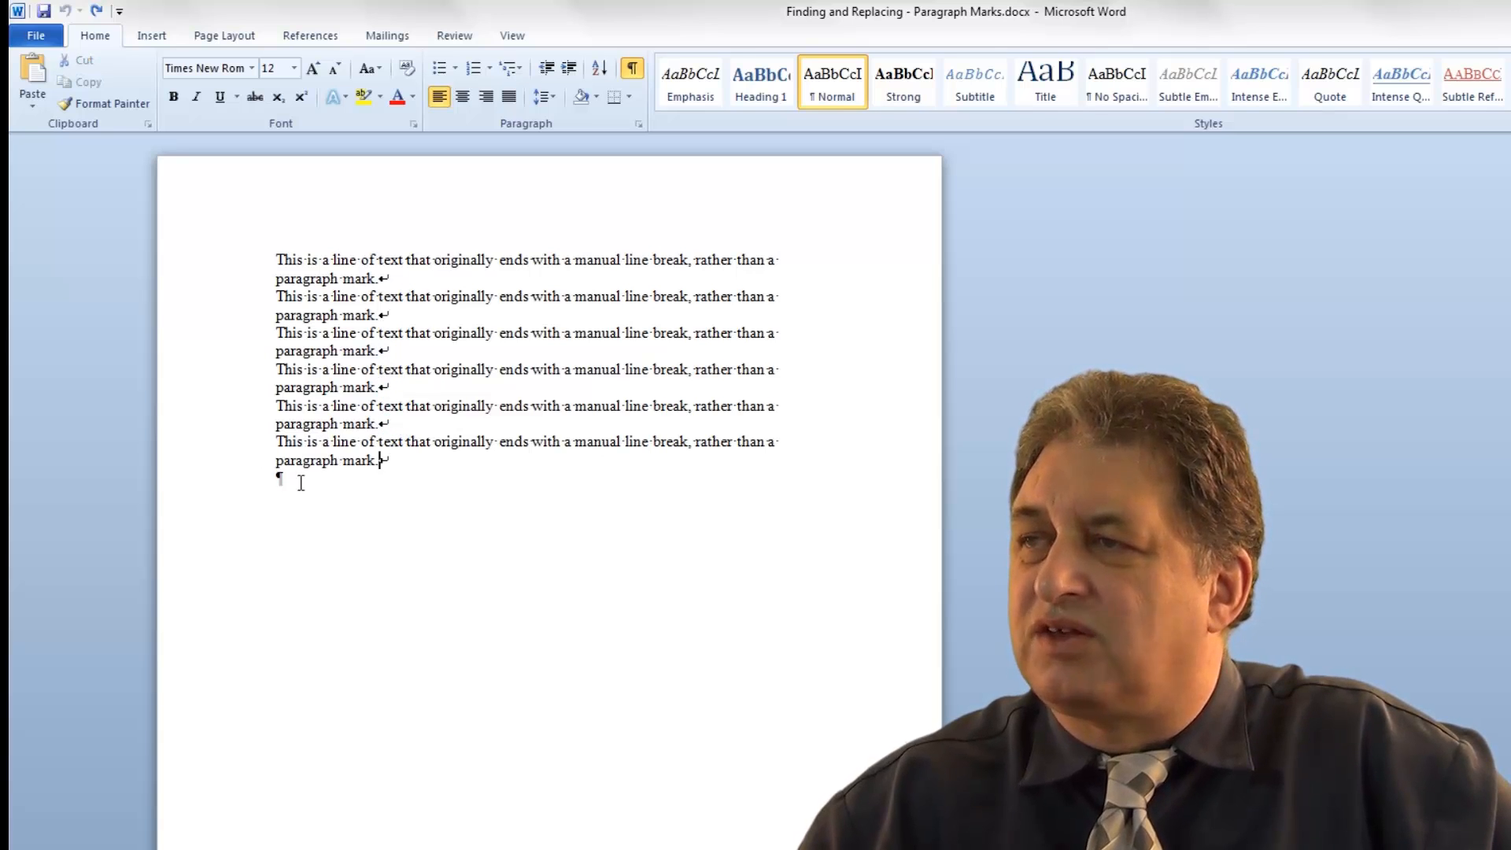
click(632, 71)
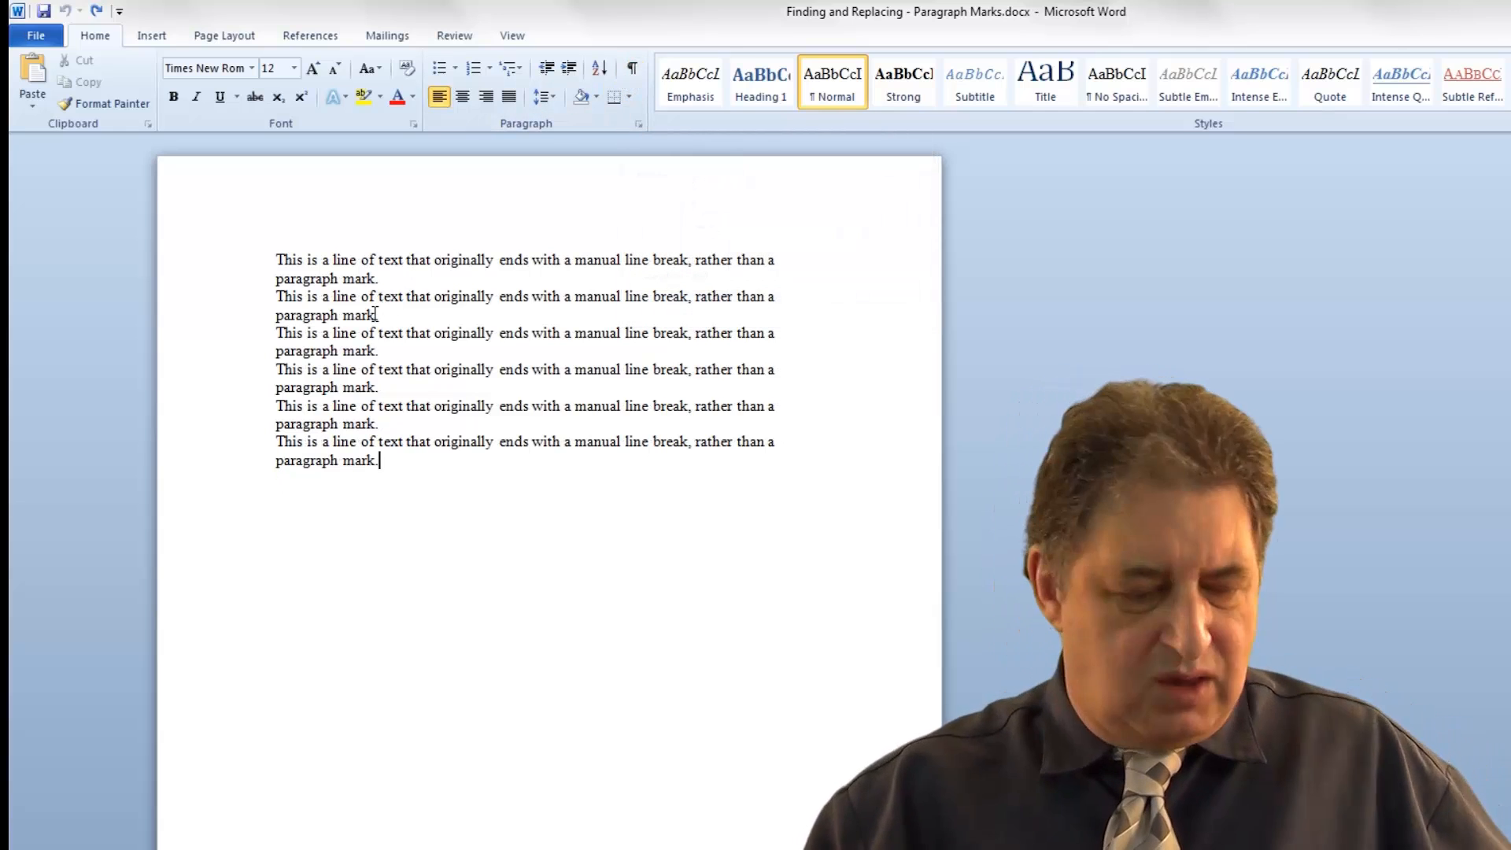
Set Find and Replace to search for the Manual Line Break special character and replace it with Paragraph Mark.
key(ctrl+h)
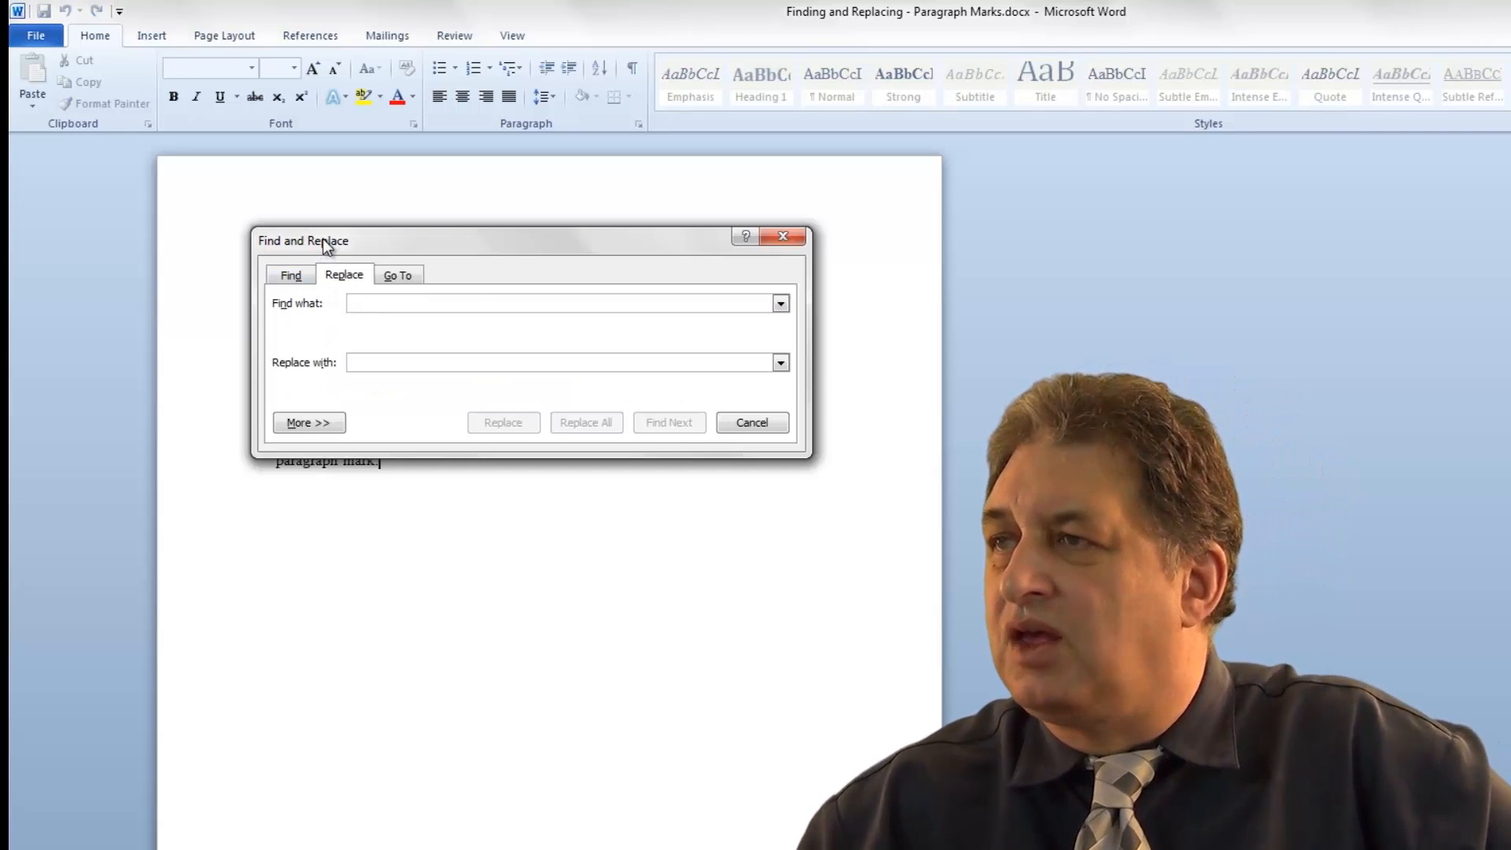
click(315, 422)
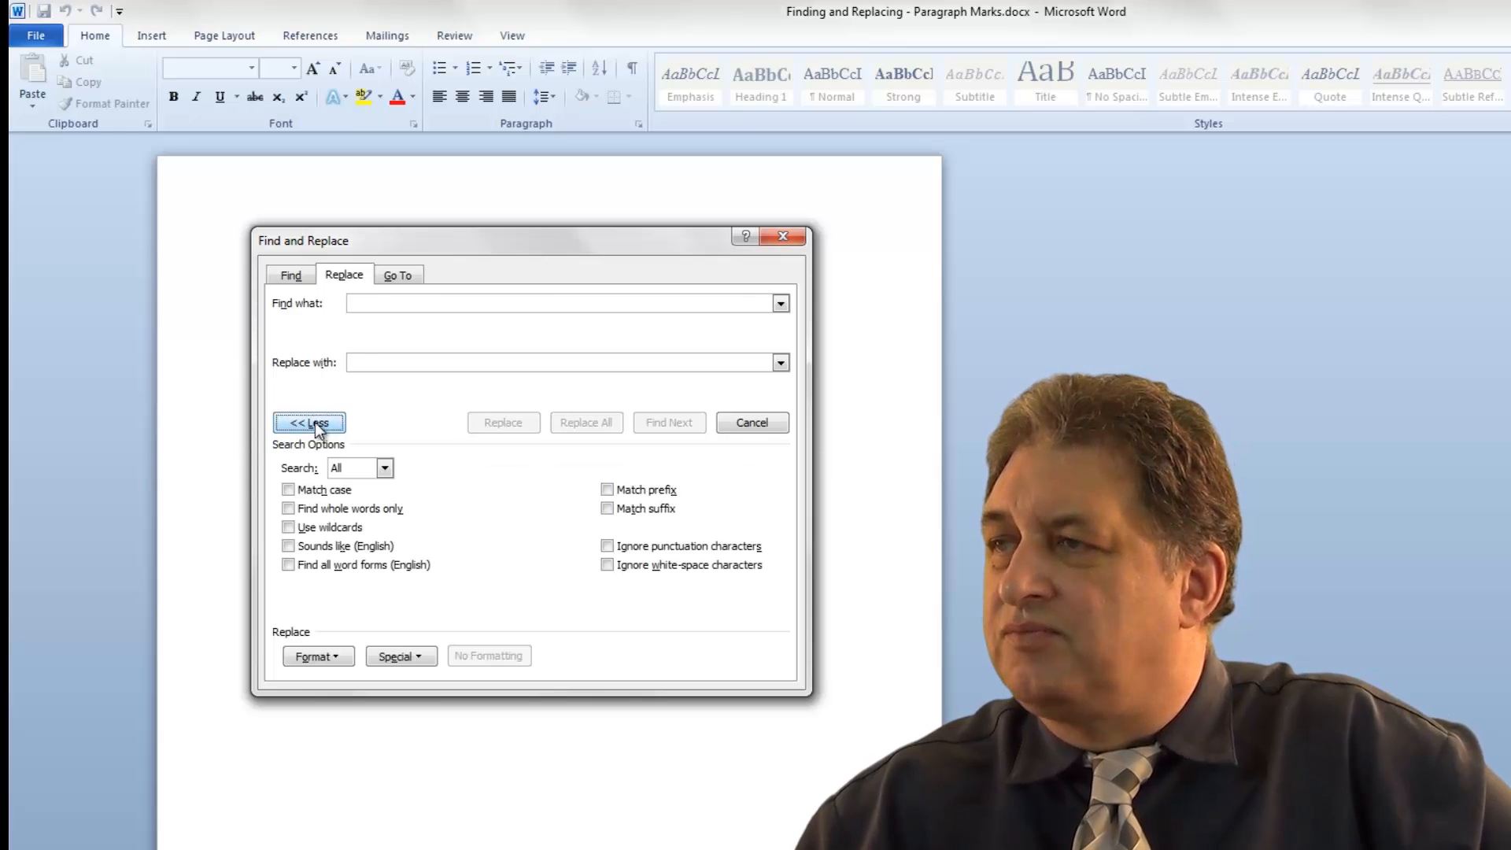
click(399, 656)
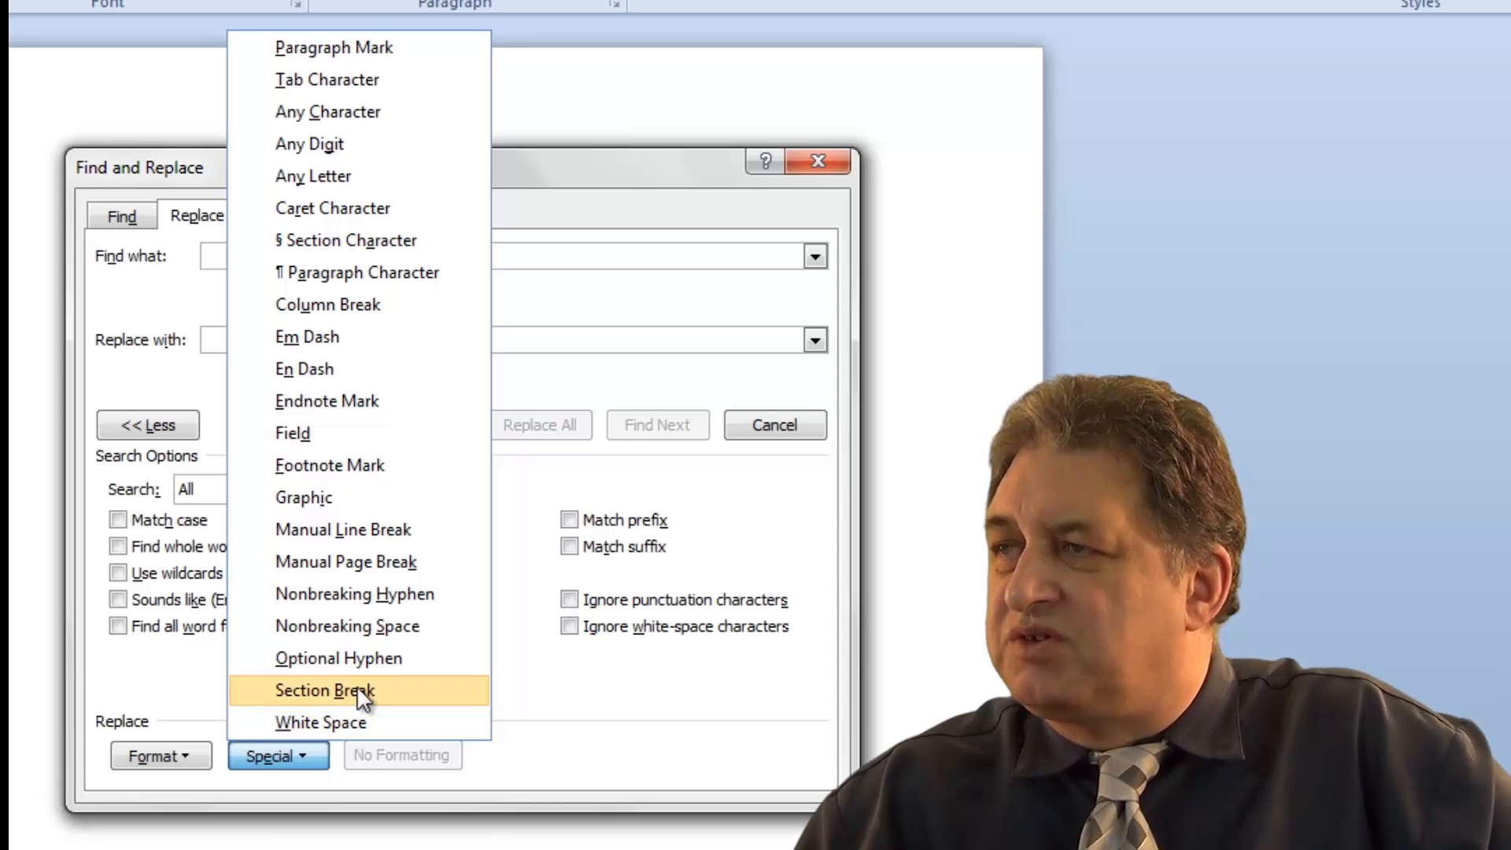
click(389, 538)
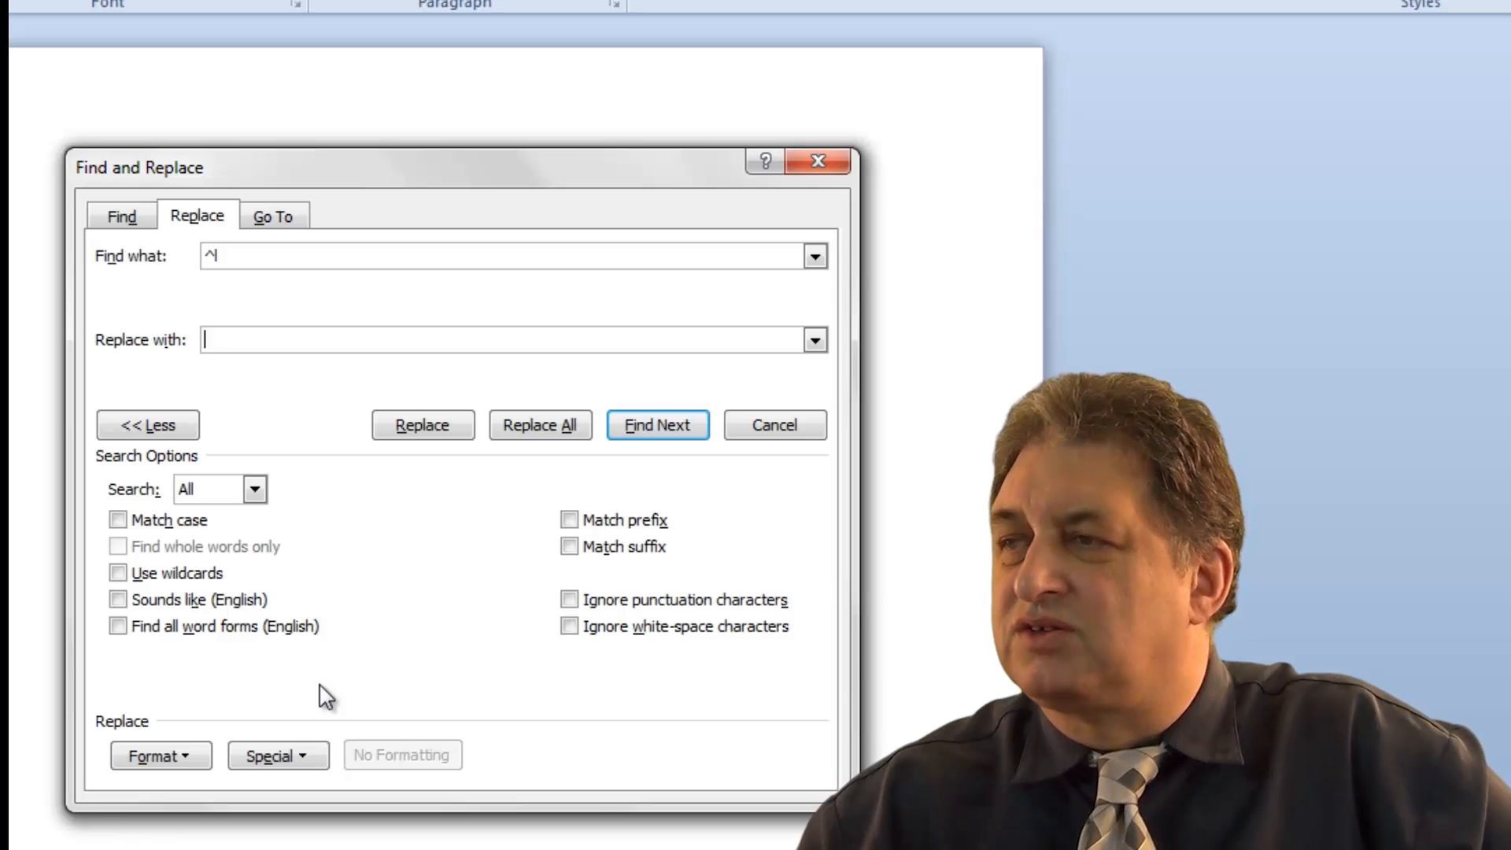
click(281, 754)
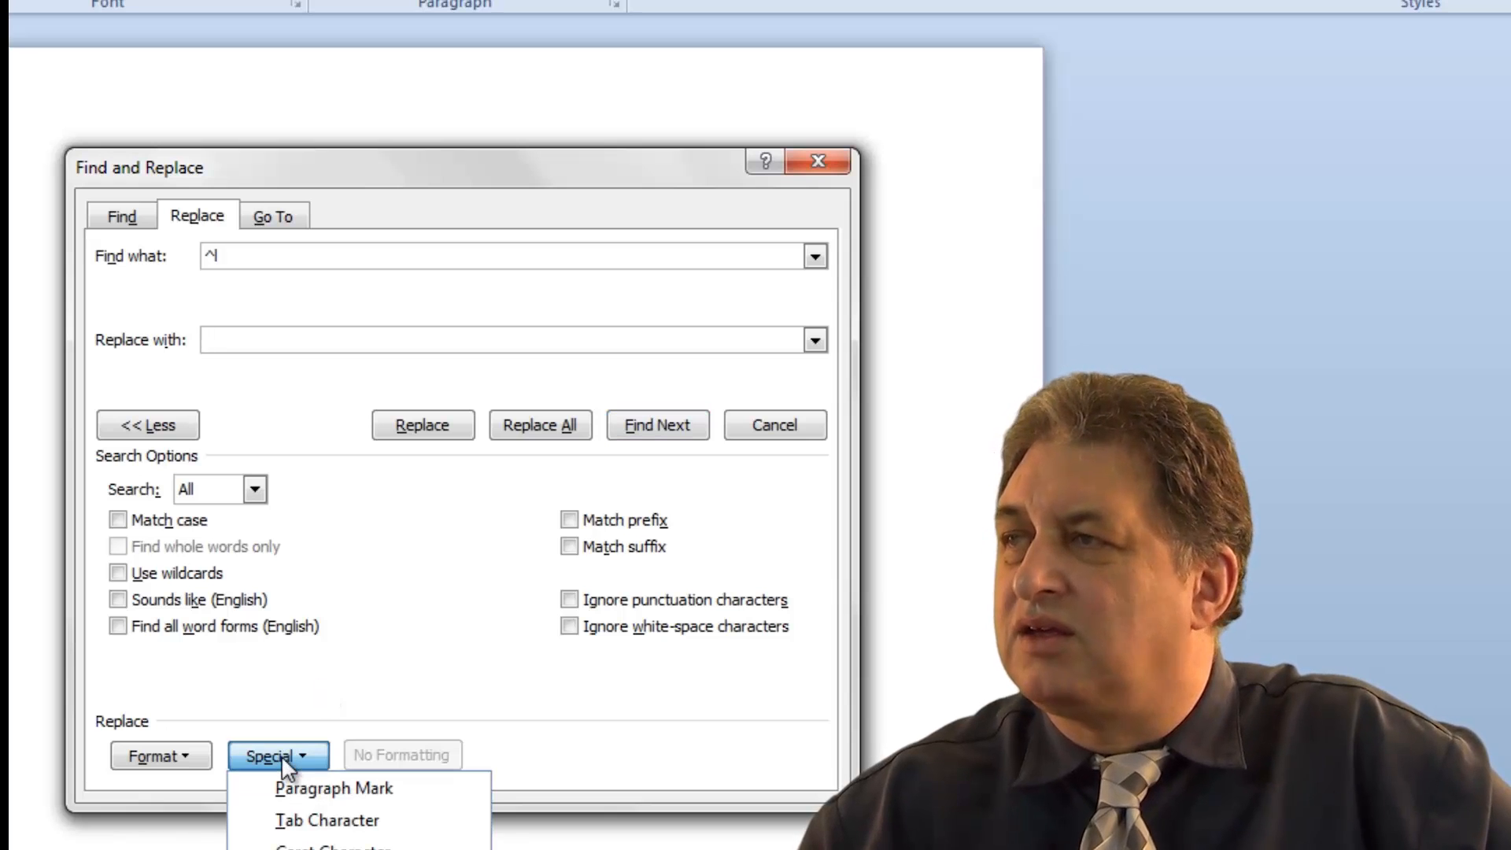
click(315, 790)
Replace all manual line breaks with paragraph marks, close Find and Replace, and show the formatting marks to check the line endings.
drag(321, 189, 285, 578)
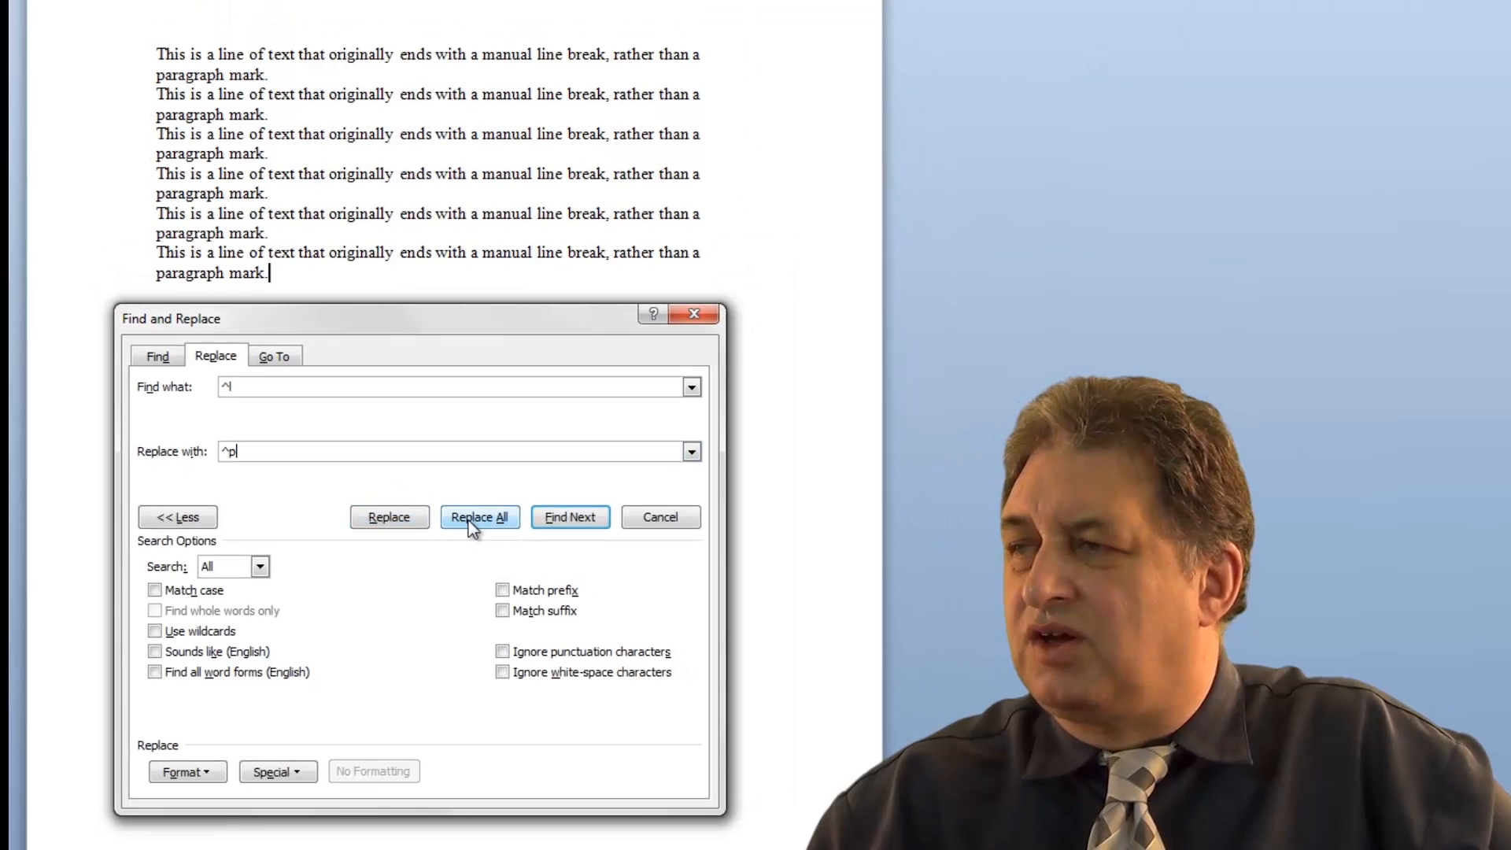
click(484, 519)
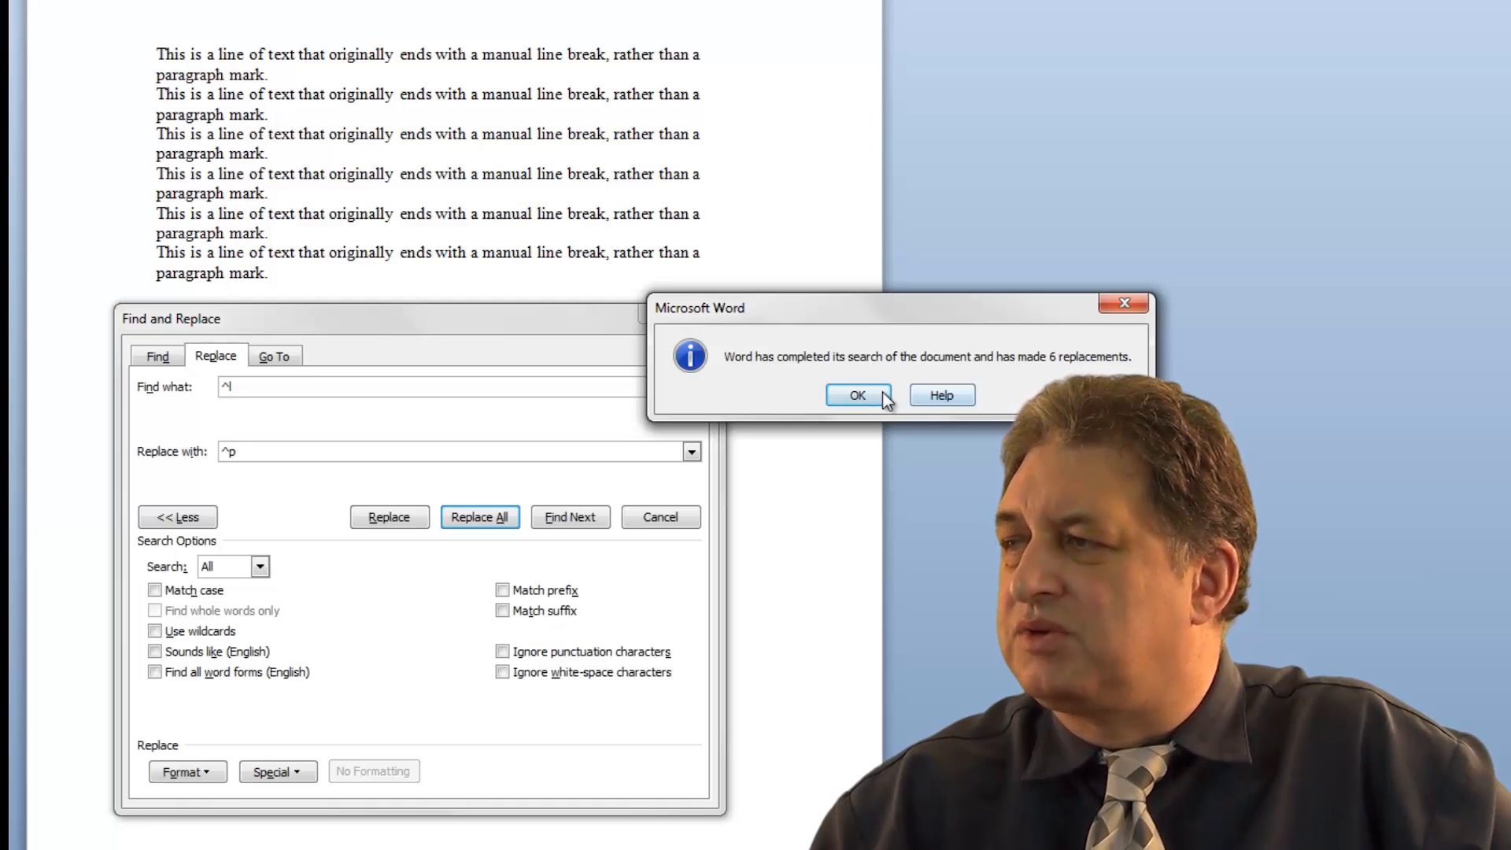
click(859, 395)
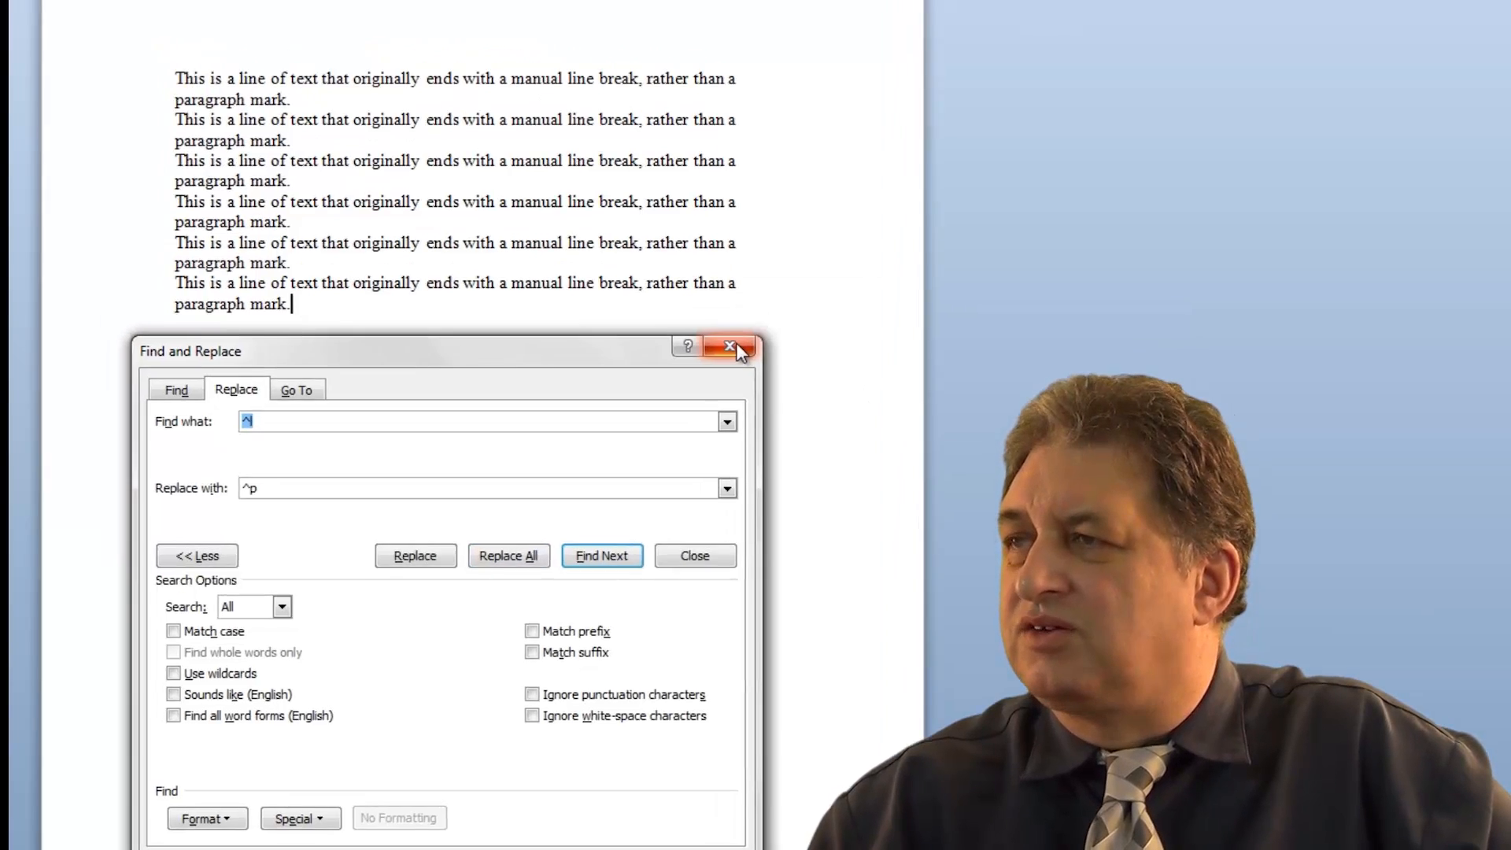
click(694, 314)
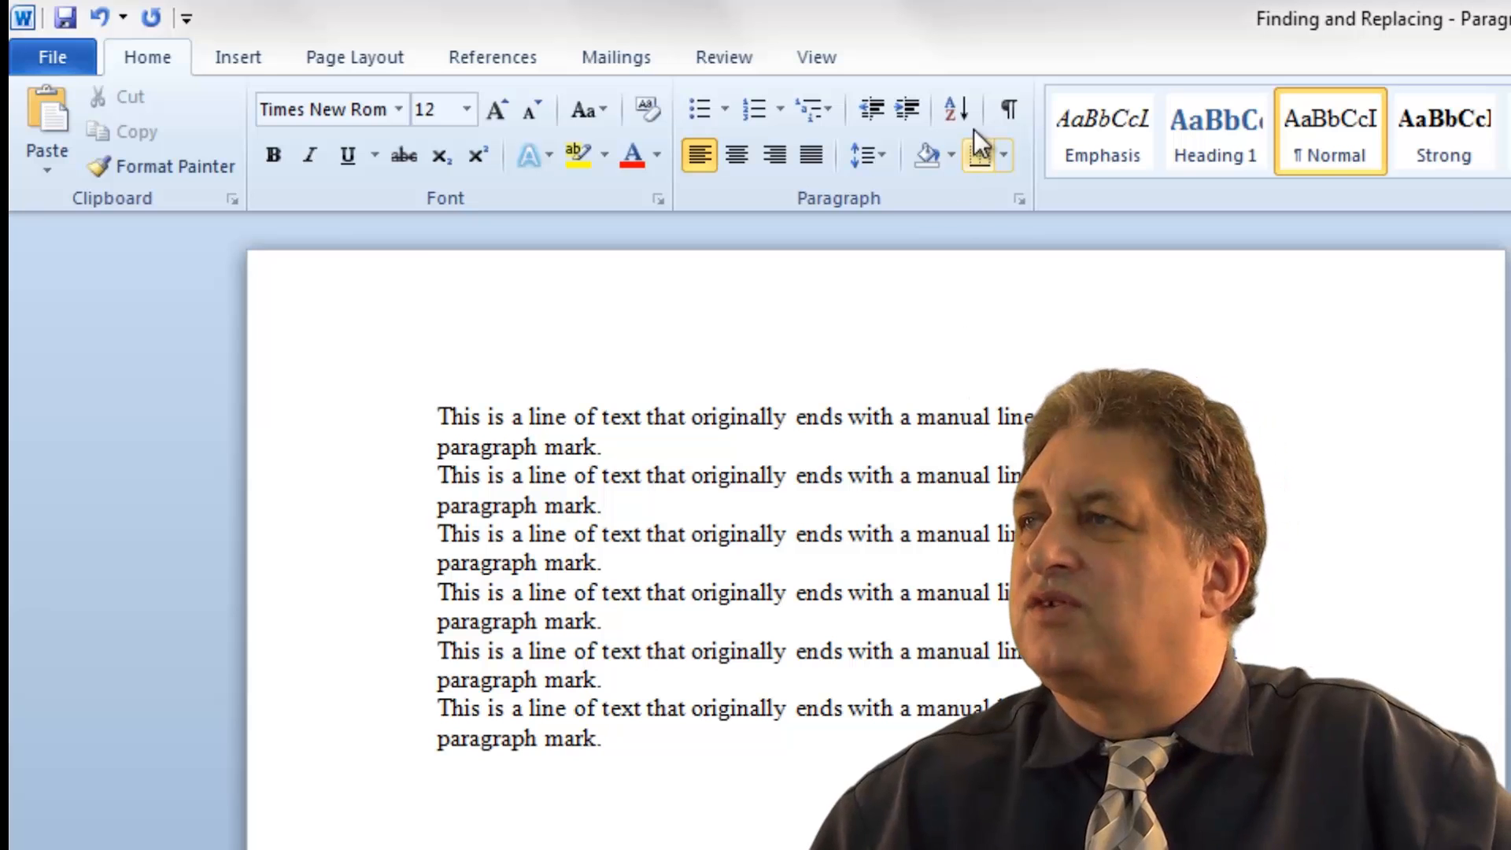
click(1008, 108)
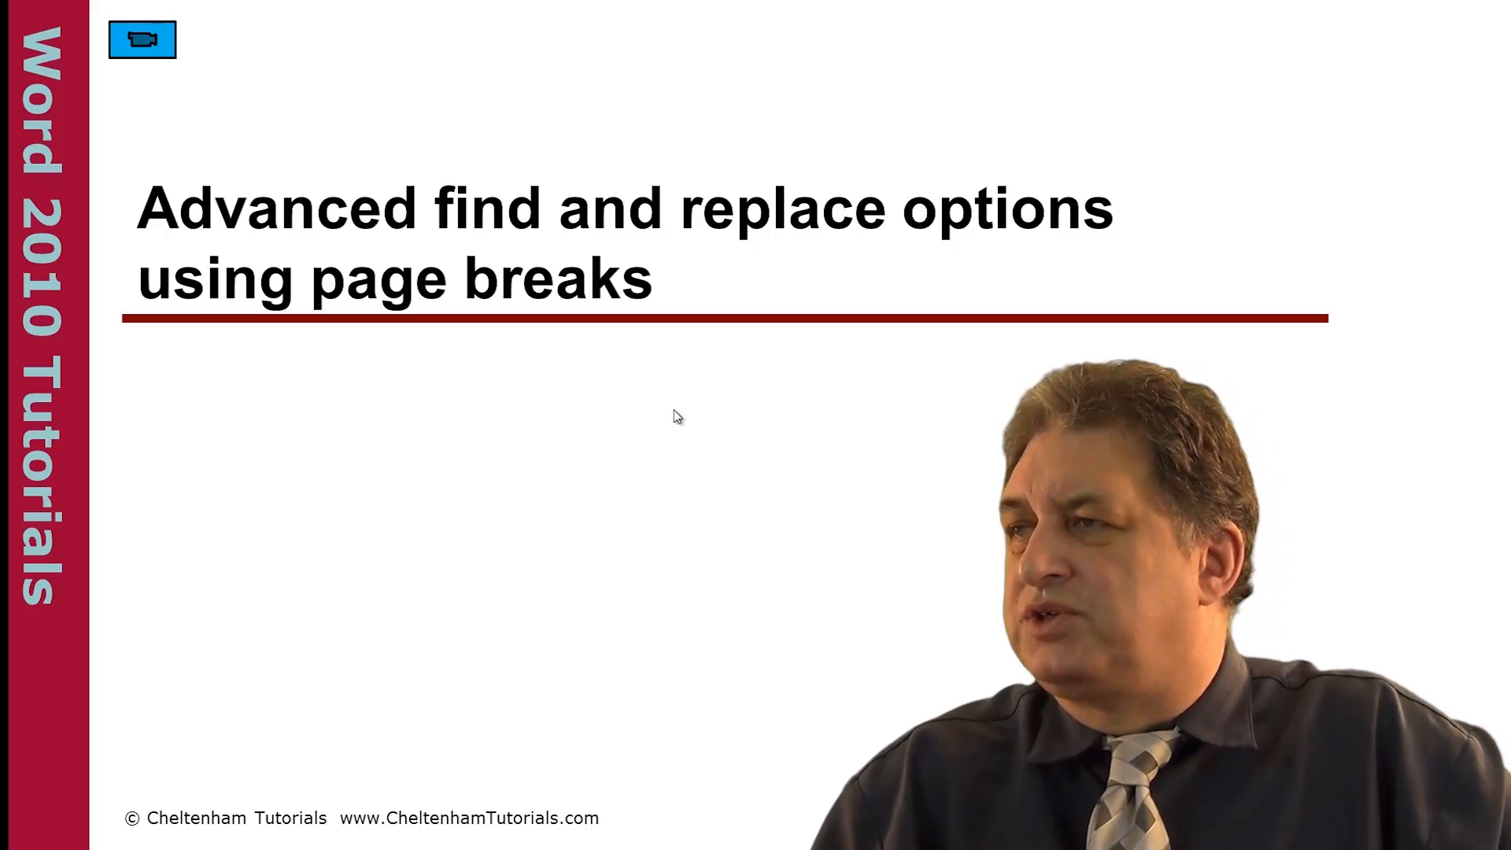
Open Finding and Replacing - Page Breaks.docx and switch its formatting marks off and back on to compare the views.
click(142, 40)
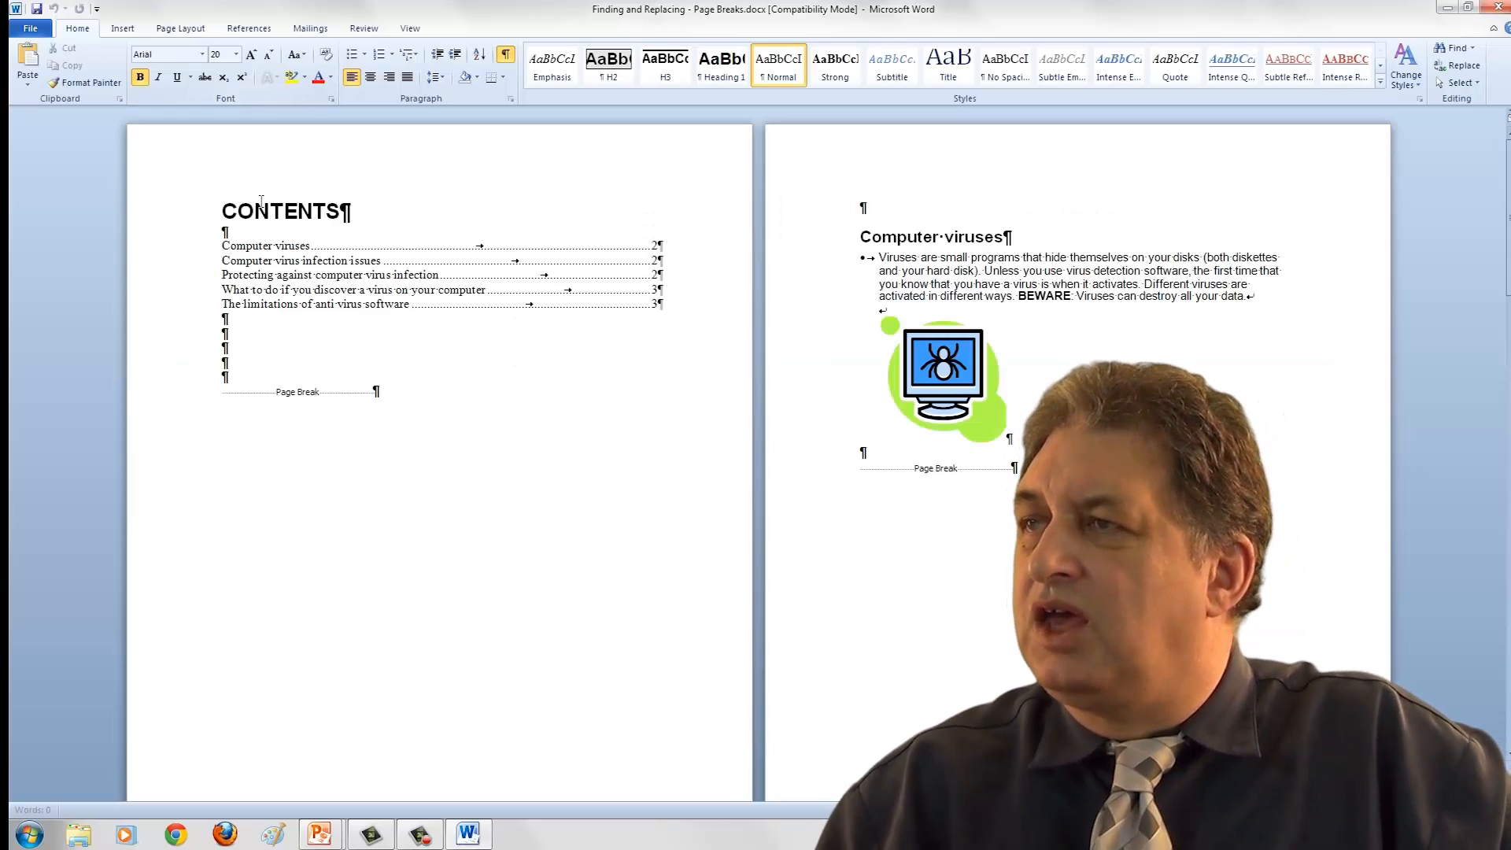
click(506, 55)
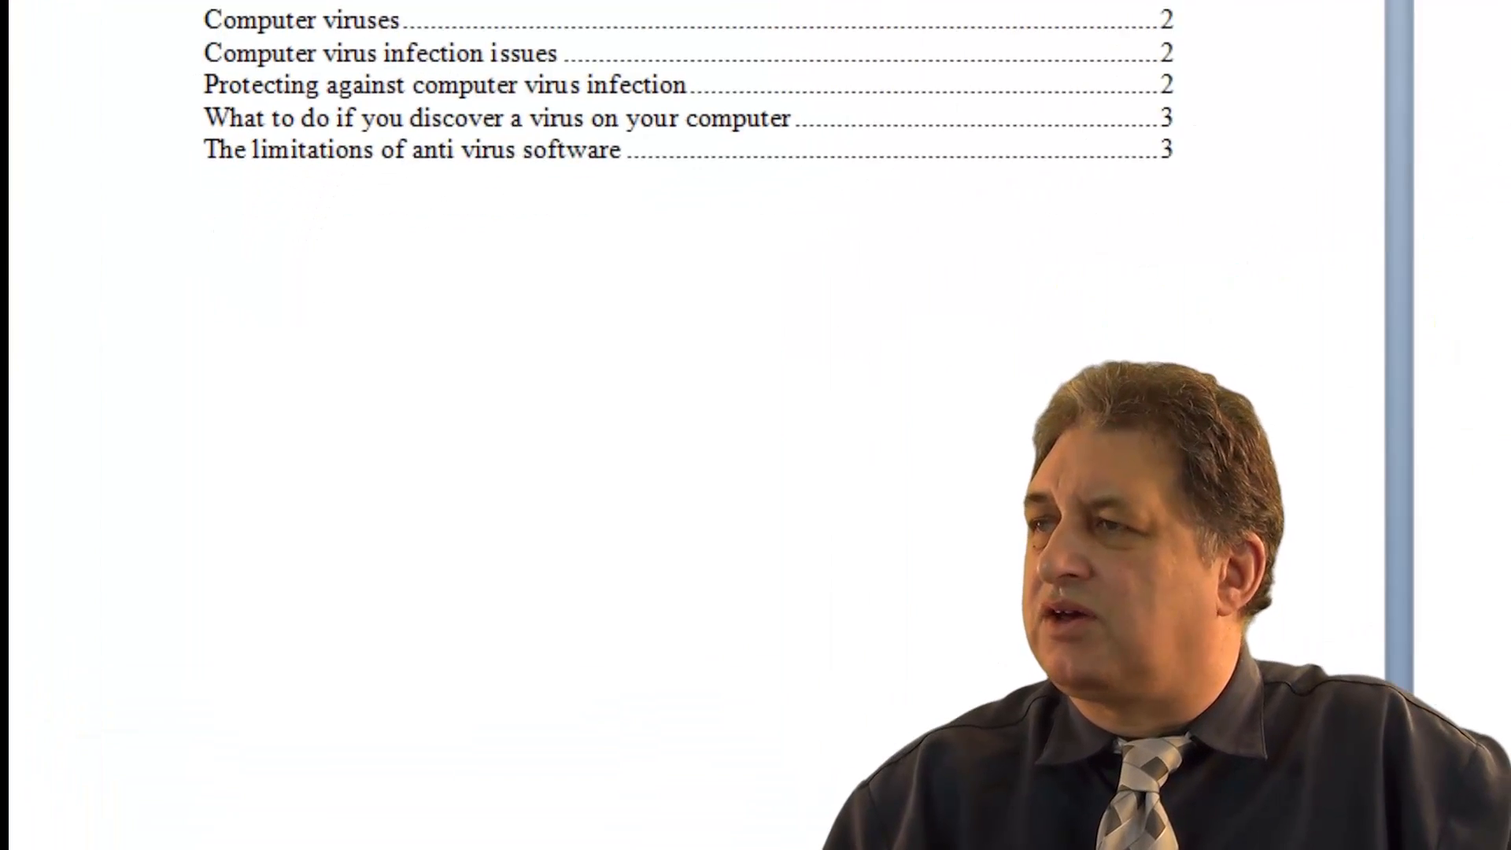
click(506, 55)
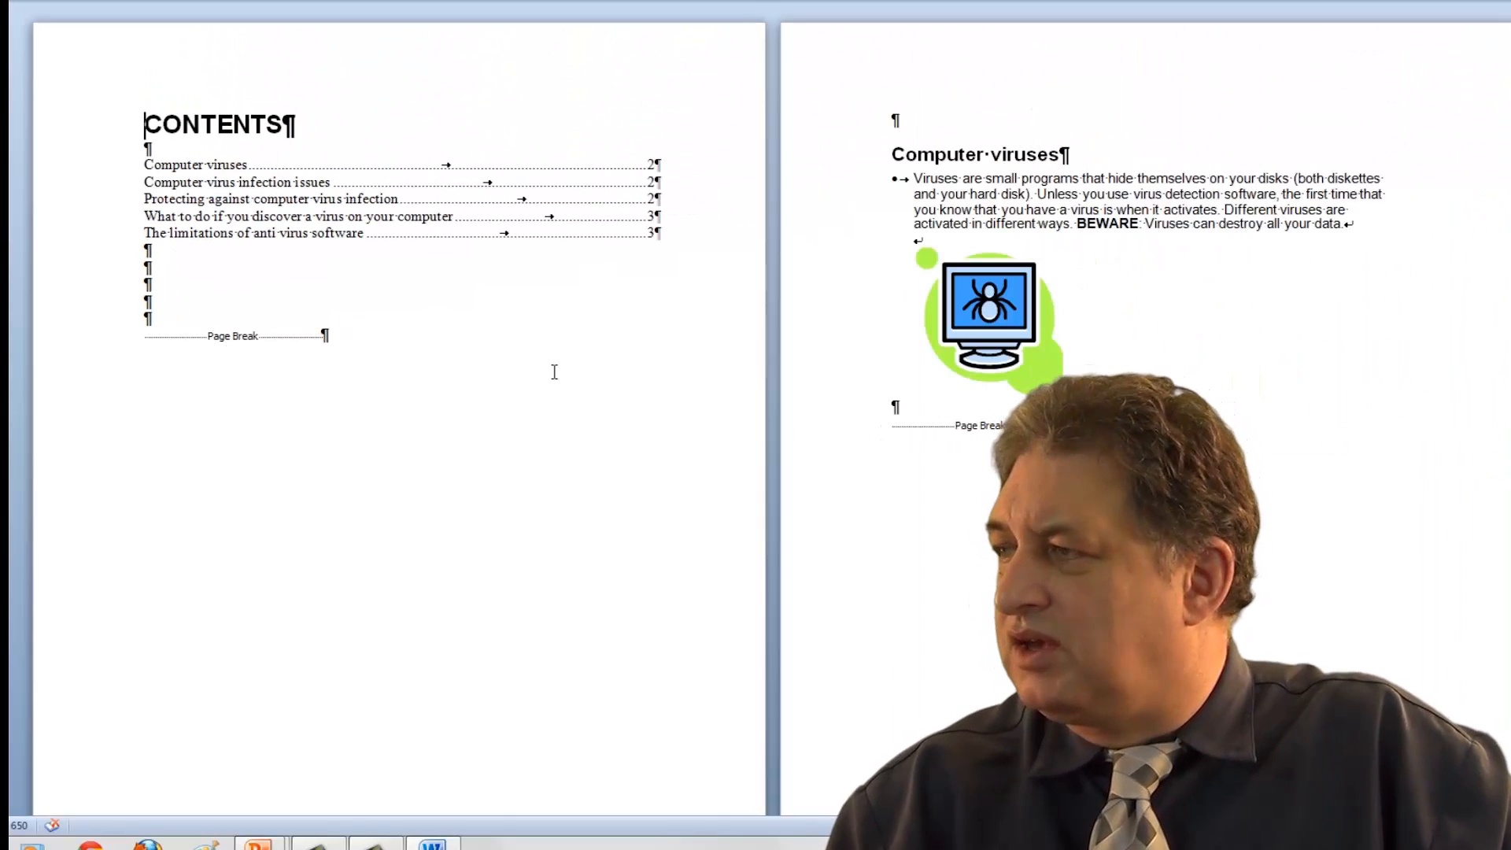
Examine the manual page breaks at the ends of the sections throughout the document and the page count.
scroll(554, 372, down, 7)
scroll(554, 371, down, 5)
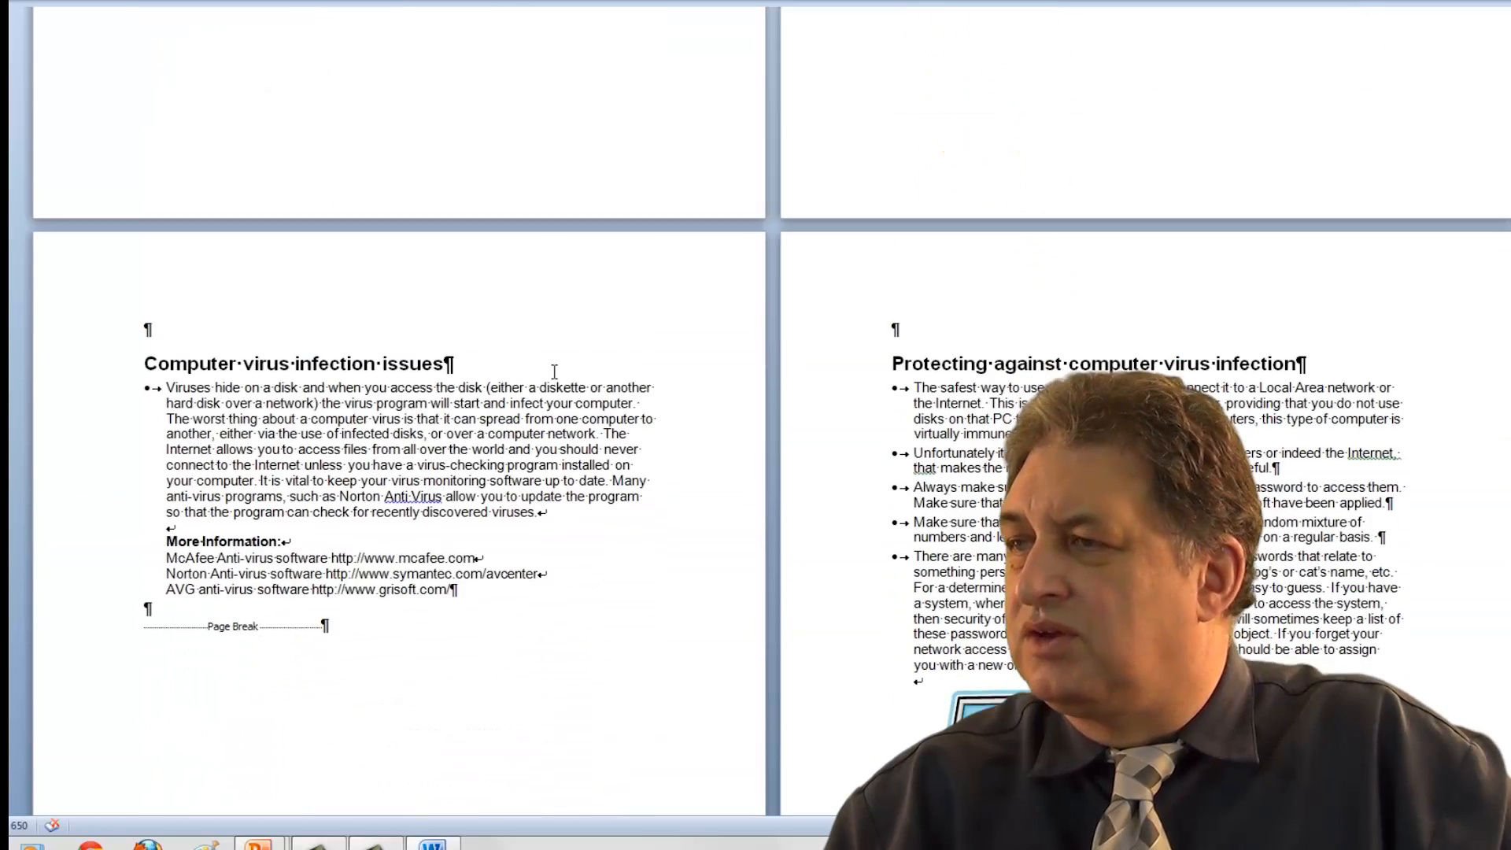
scroll(614, 463, down, 6)
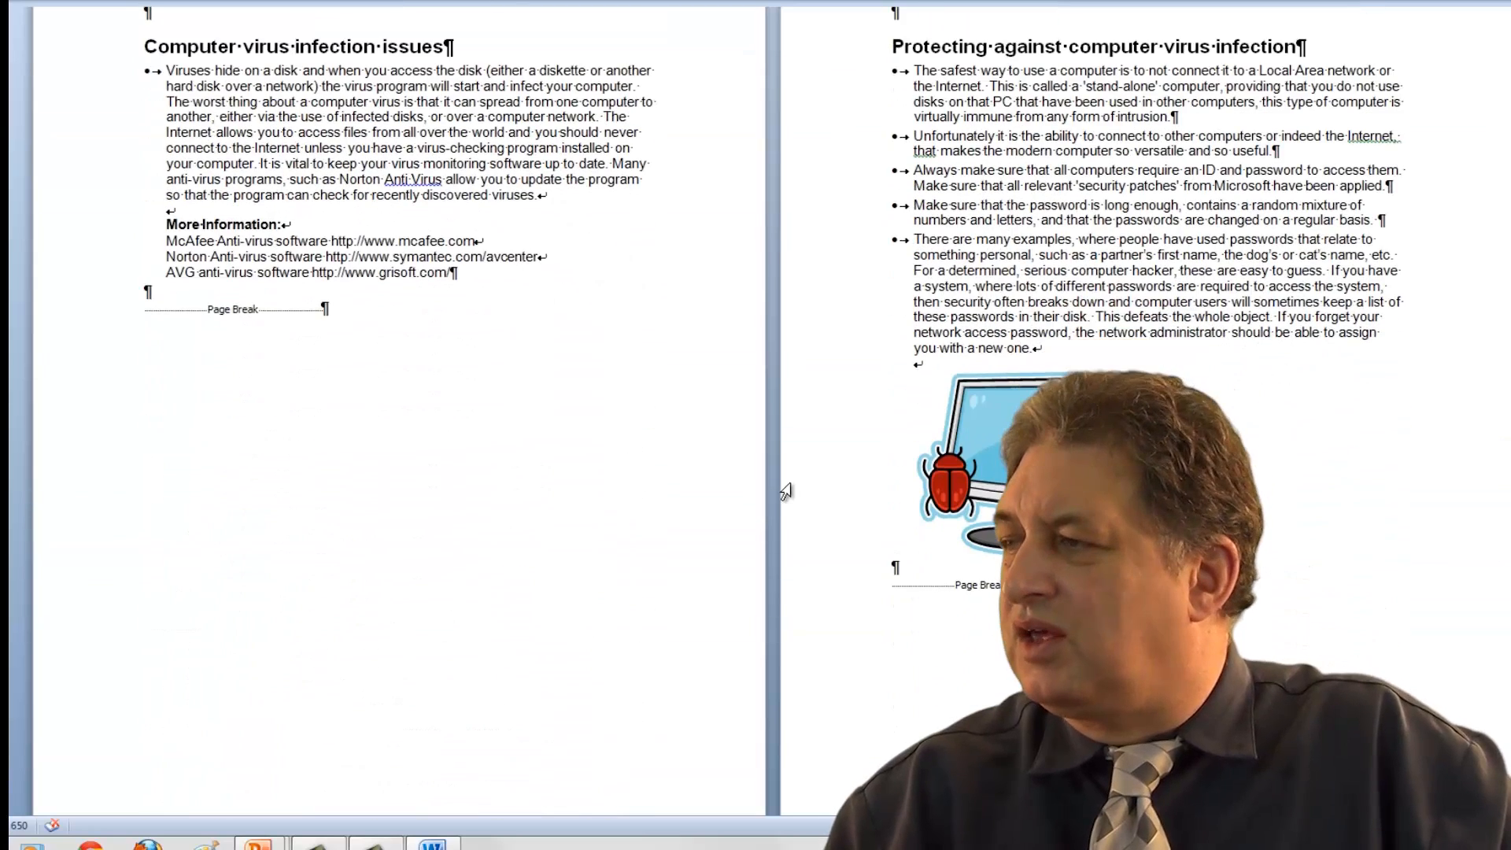
scroll(514, 454, down, 20)
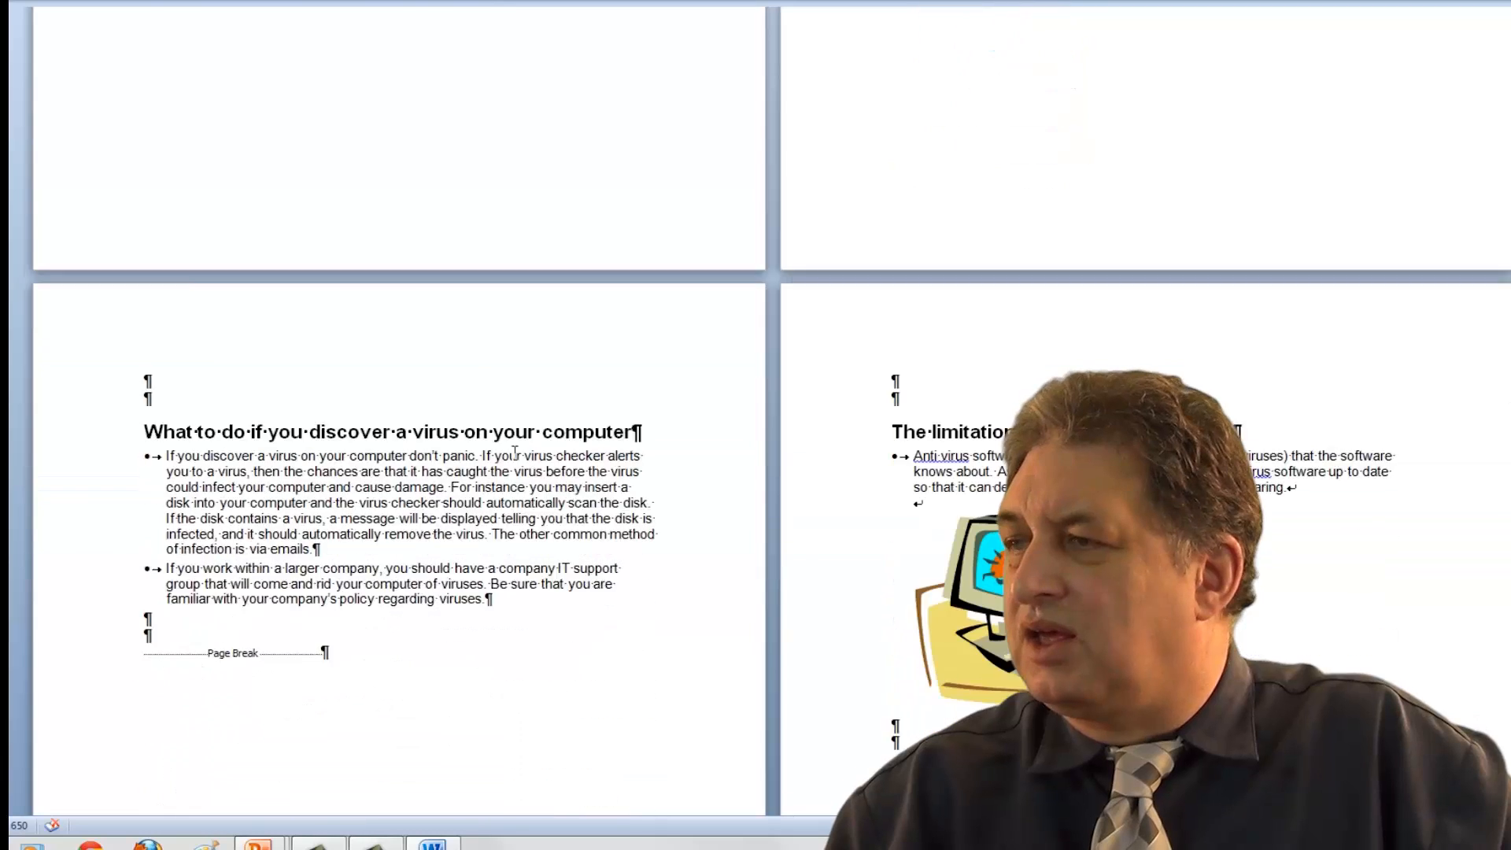
scroll(597, 517, down, 6)
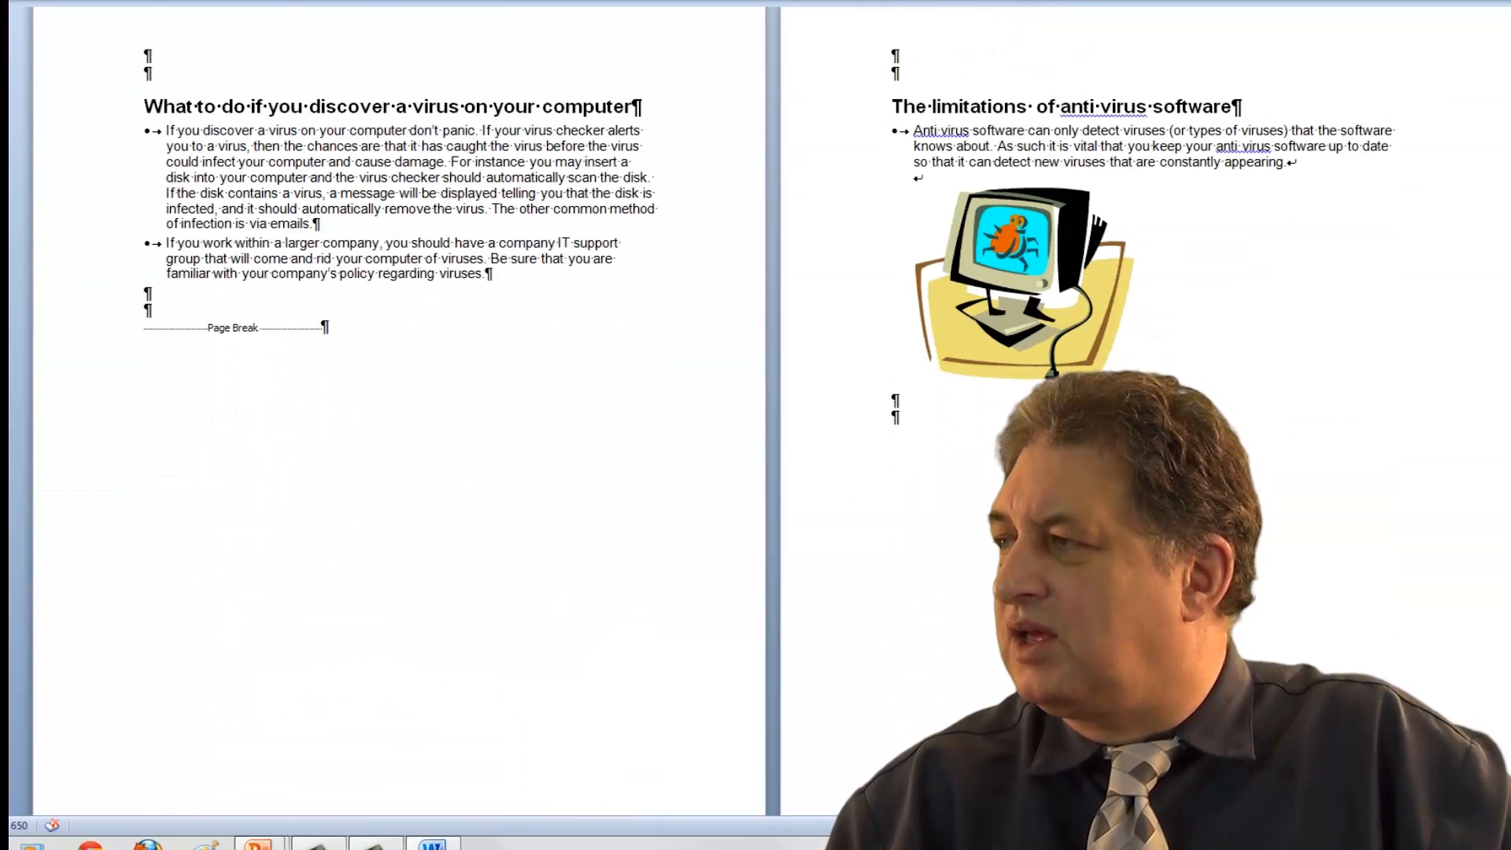
scroll(364, 300, down, 1)
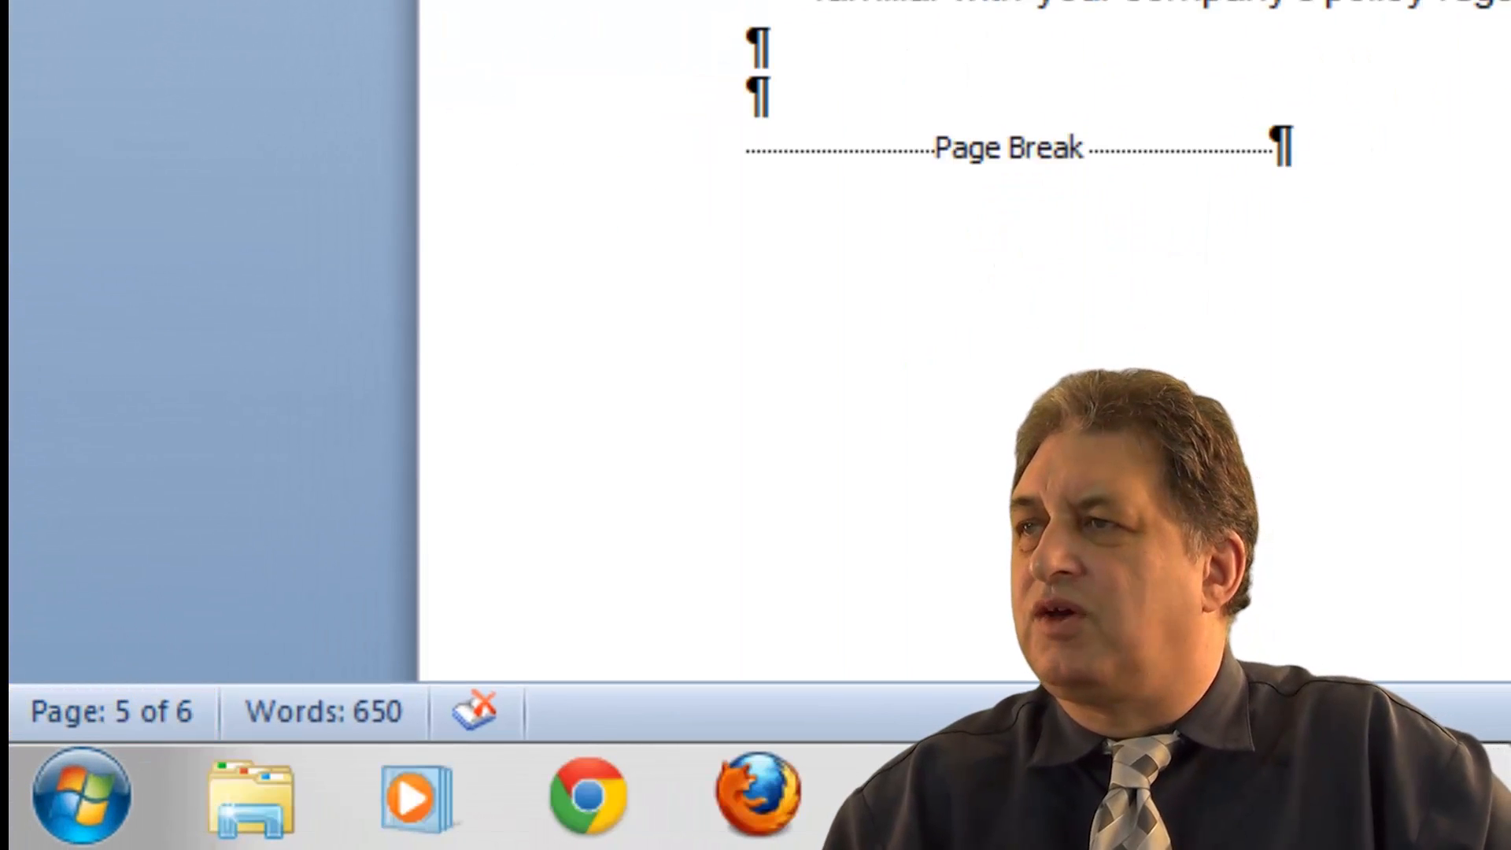
scroll(546, 120, down, 20)
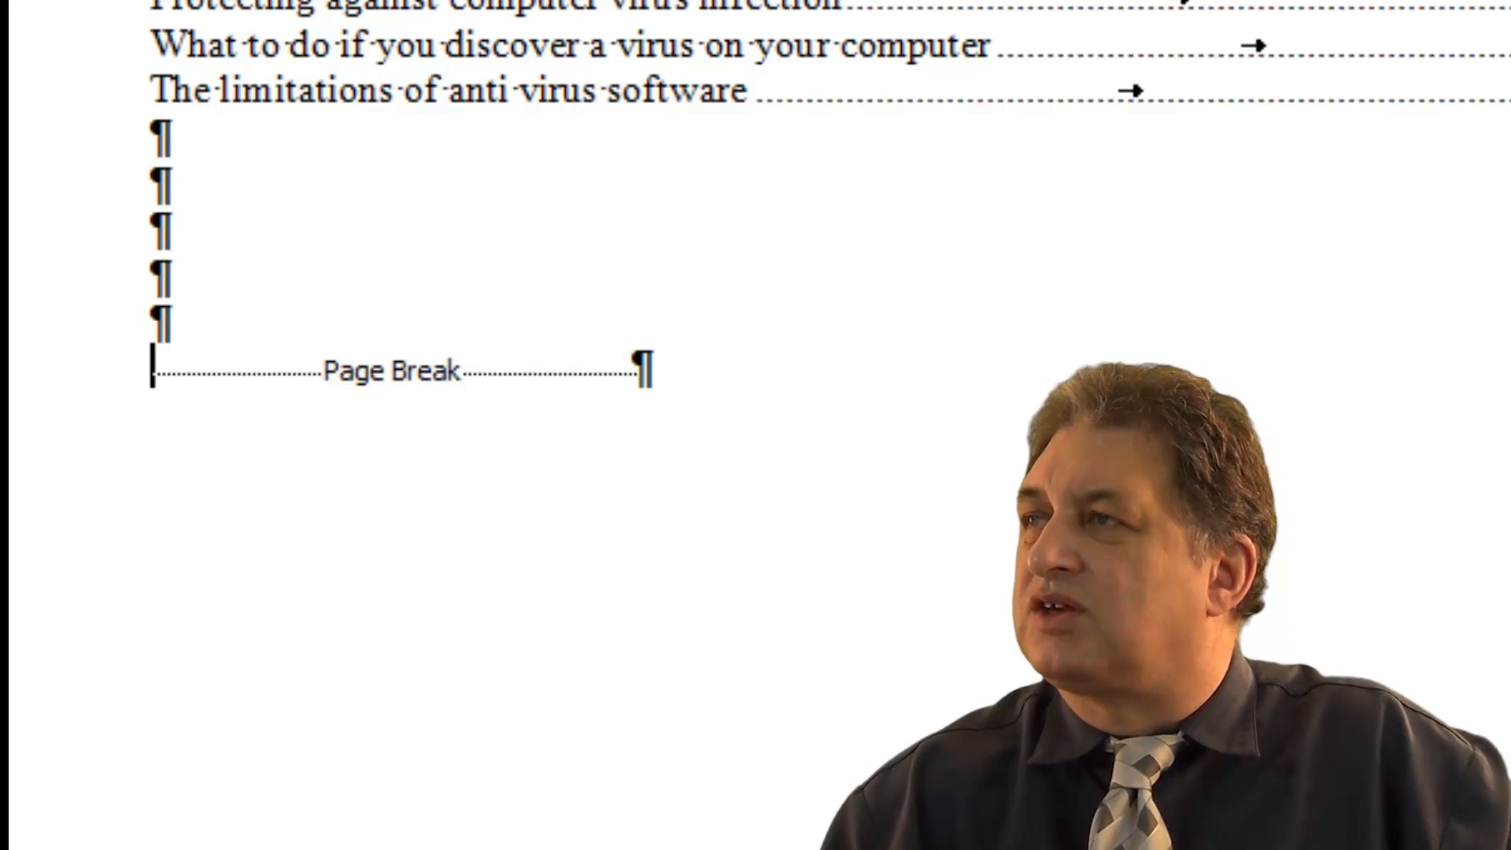
Manually delete the page breaks after the contents list and the Computer viruses section, and undo both deletions.
key(ctrl+shift+8)
key(ctrl+shift+8)
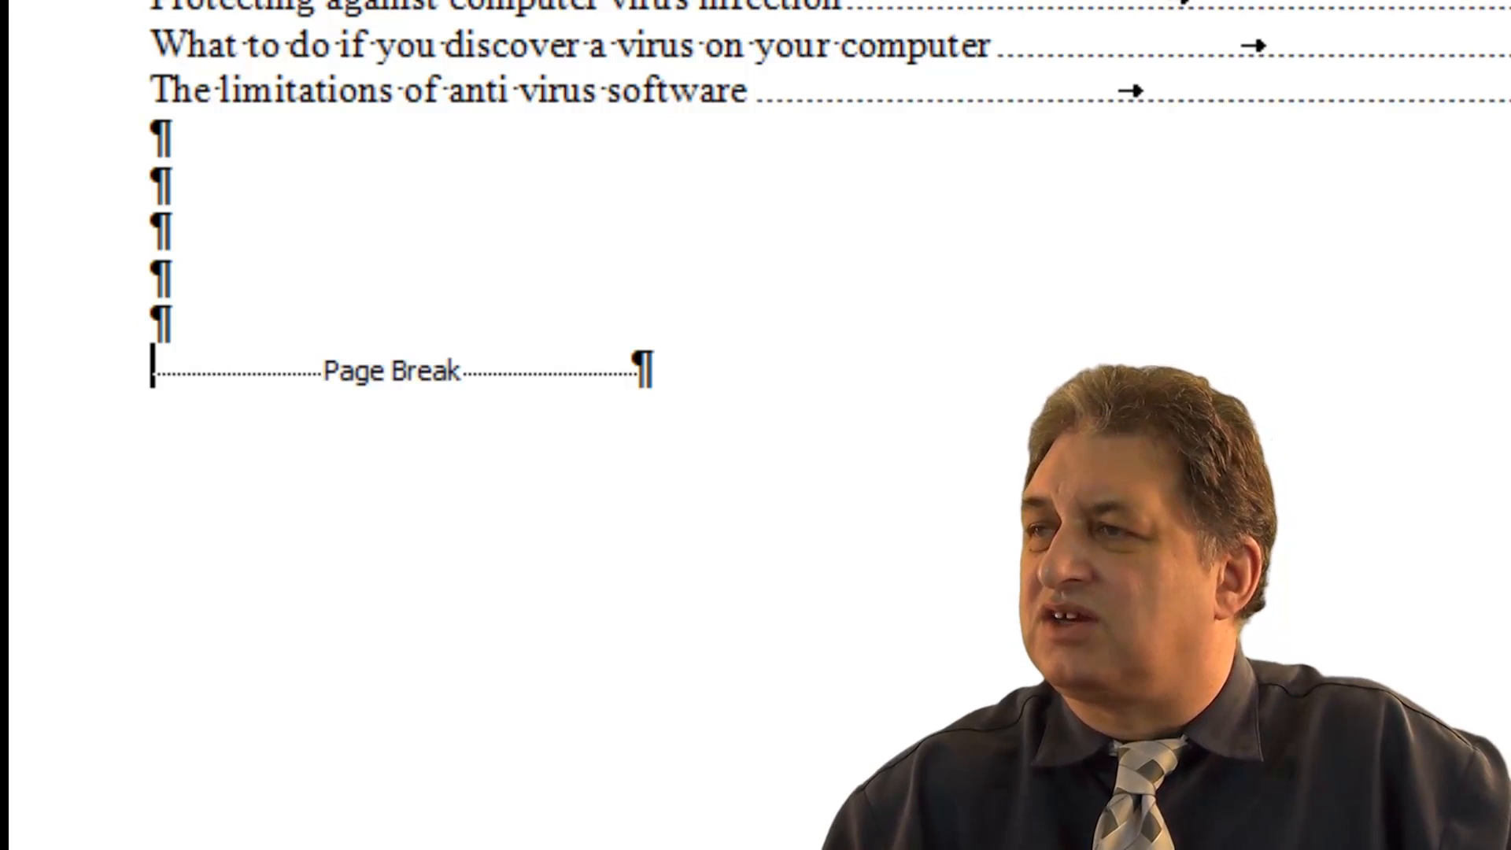
key(Delete)
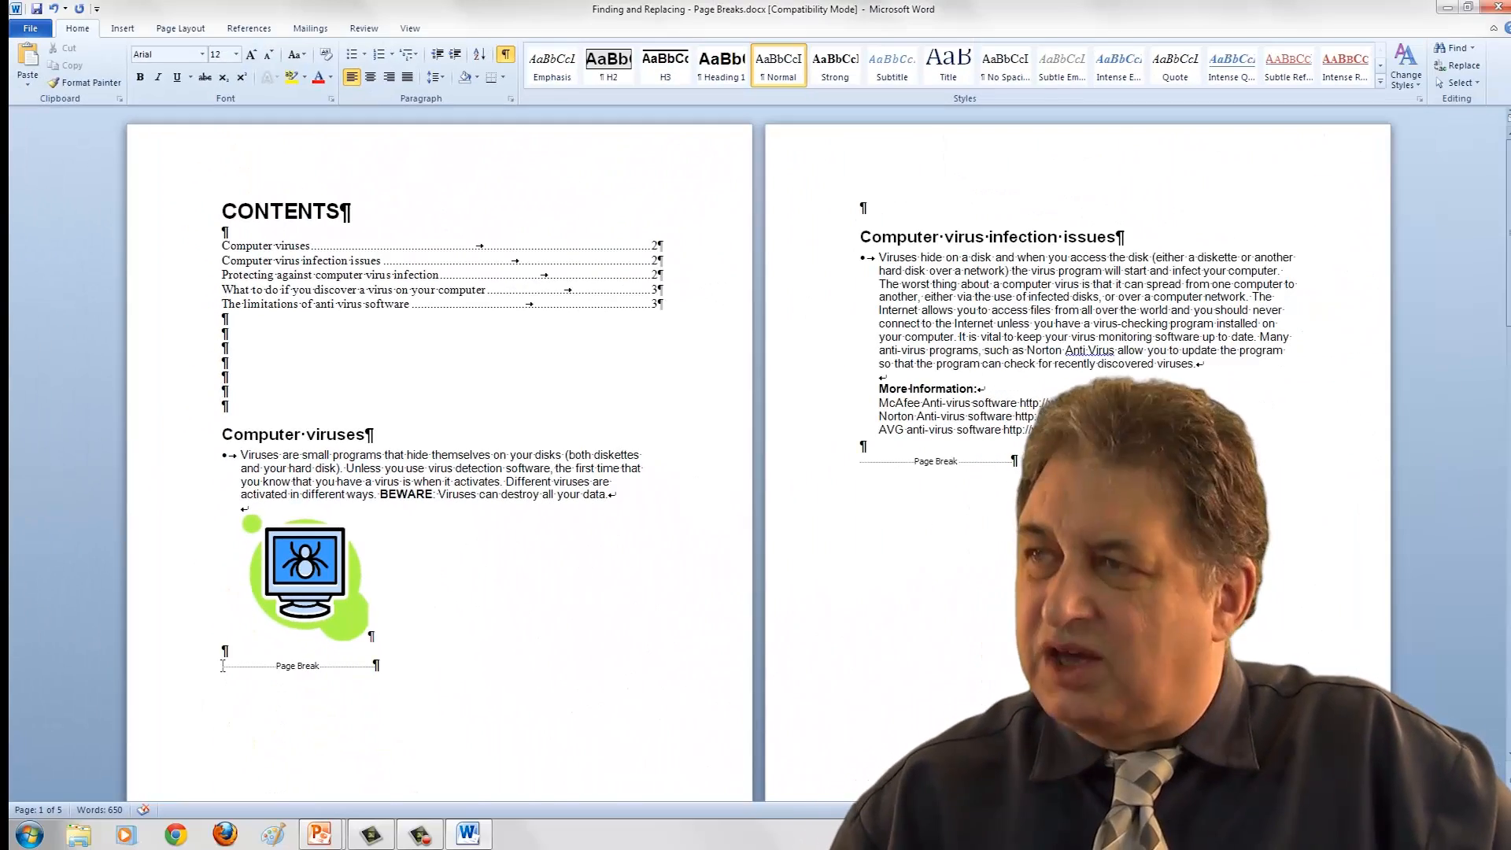
key(Delete)
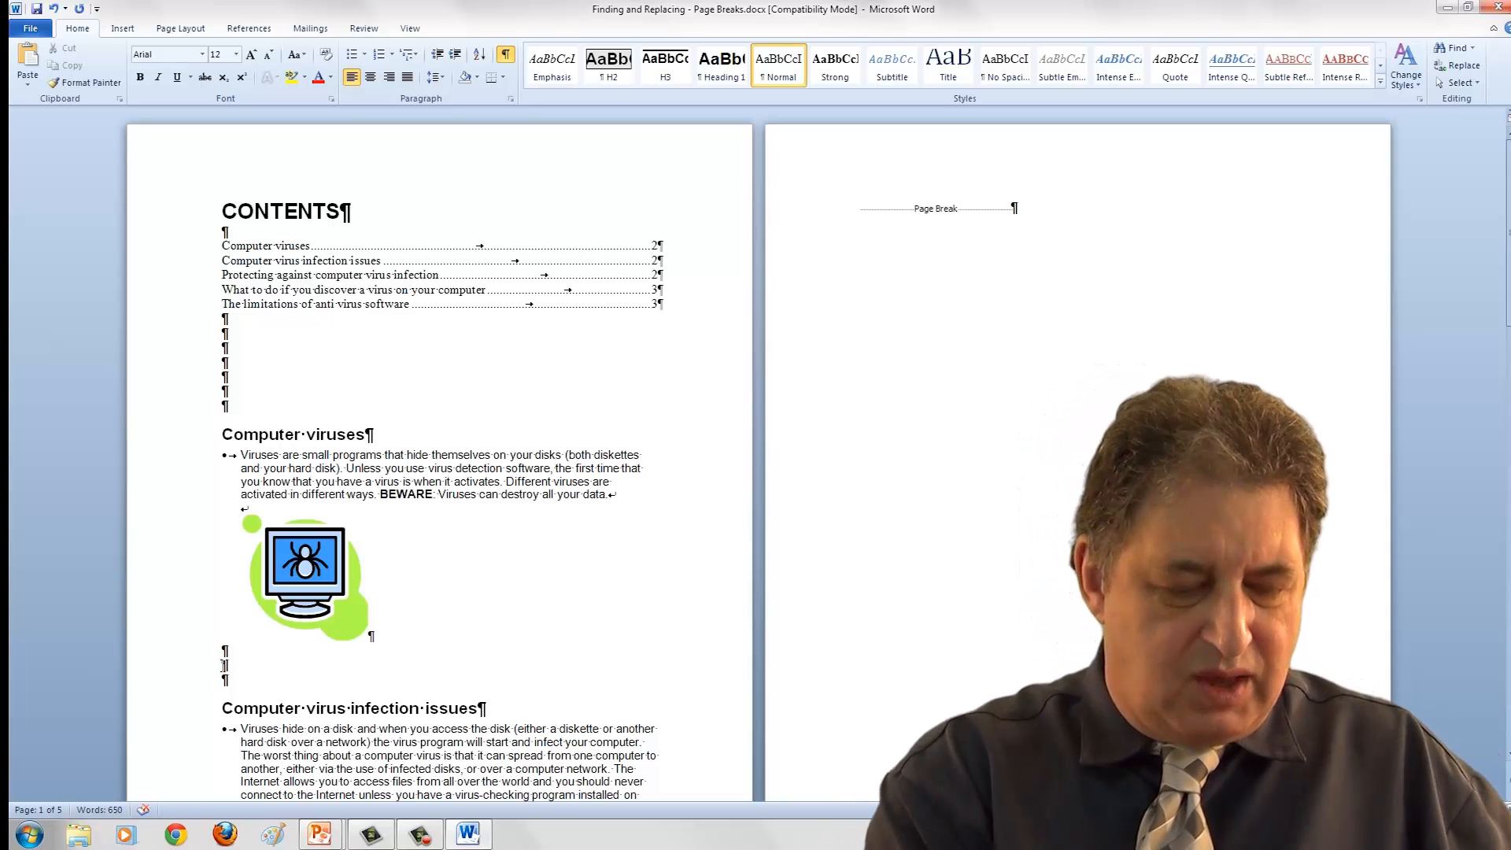
key(ctrl+Return)
key(ctrl+Return)
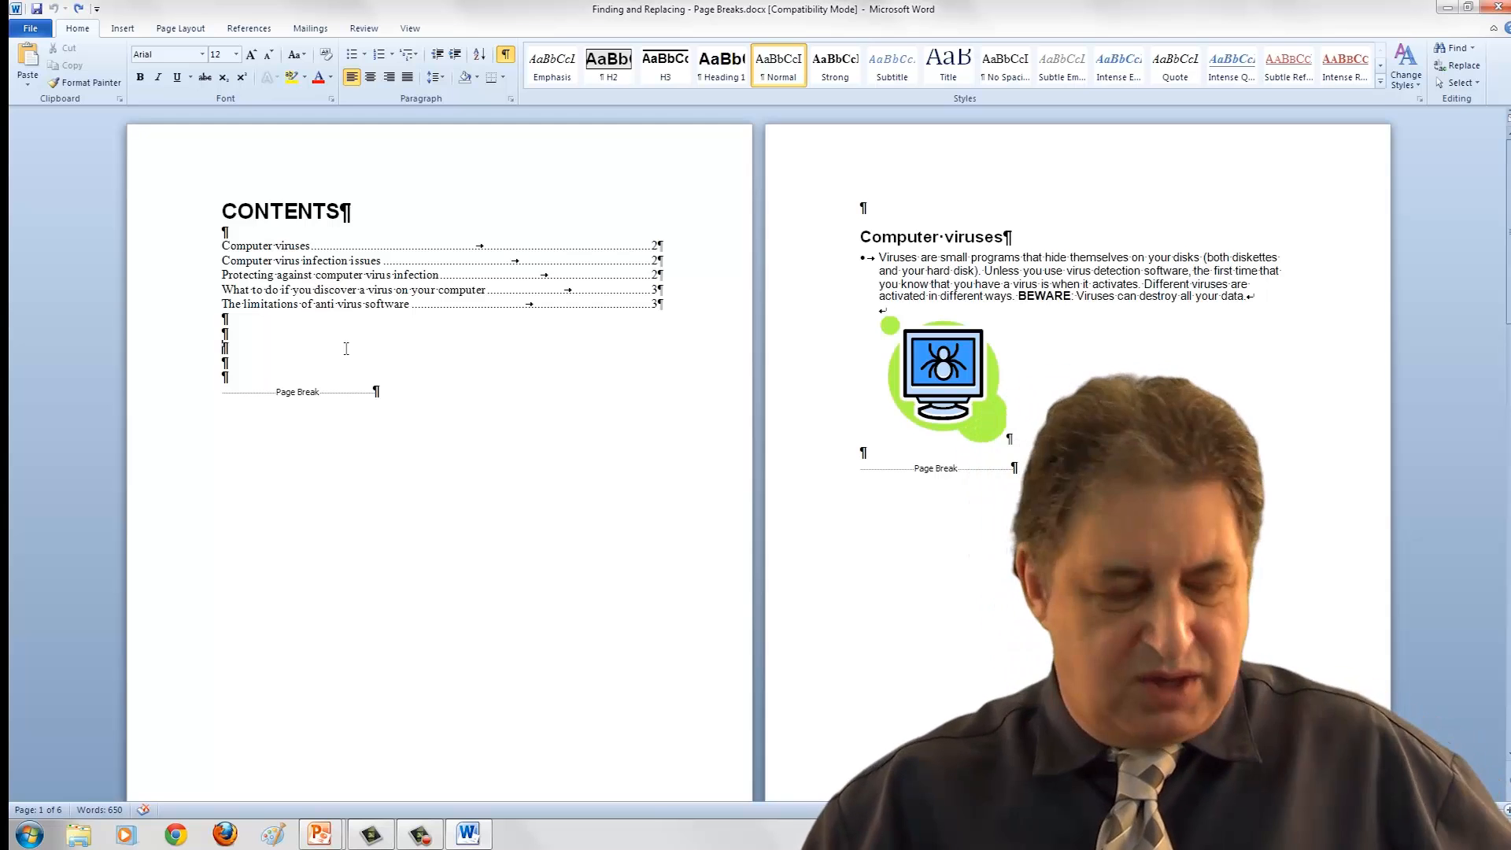
Set Find and Replace to search for the Manual Page Break special character, leaving the replacement text empty.
key(ctrl+h)
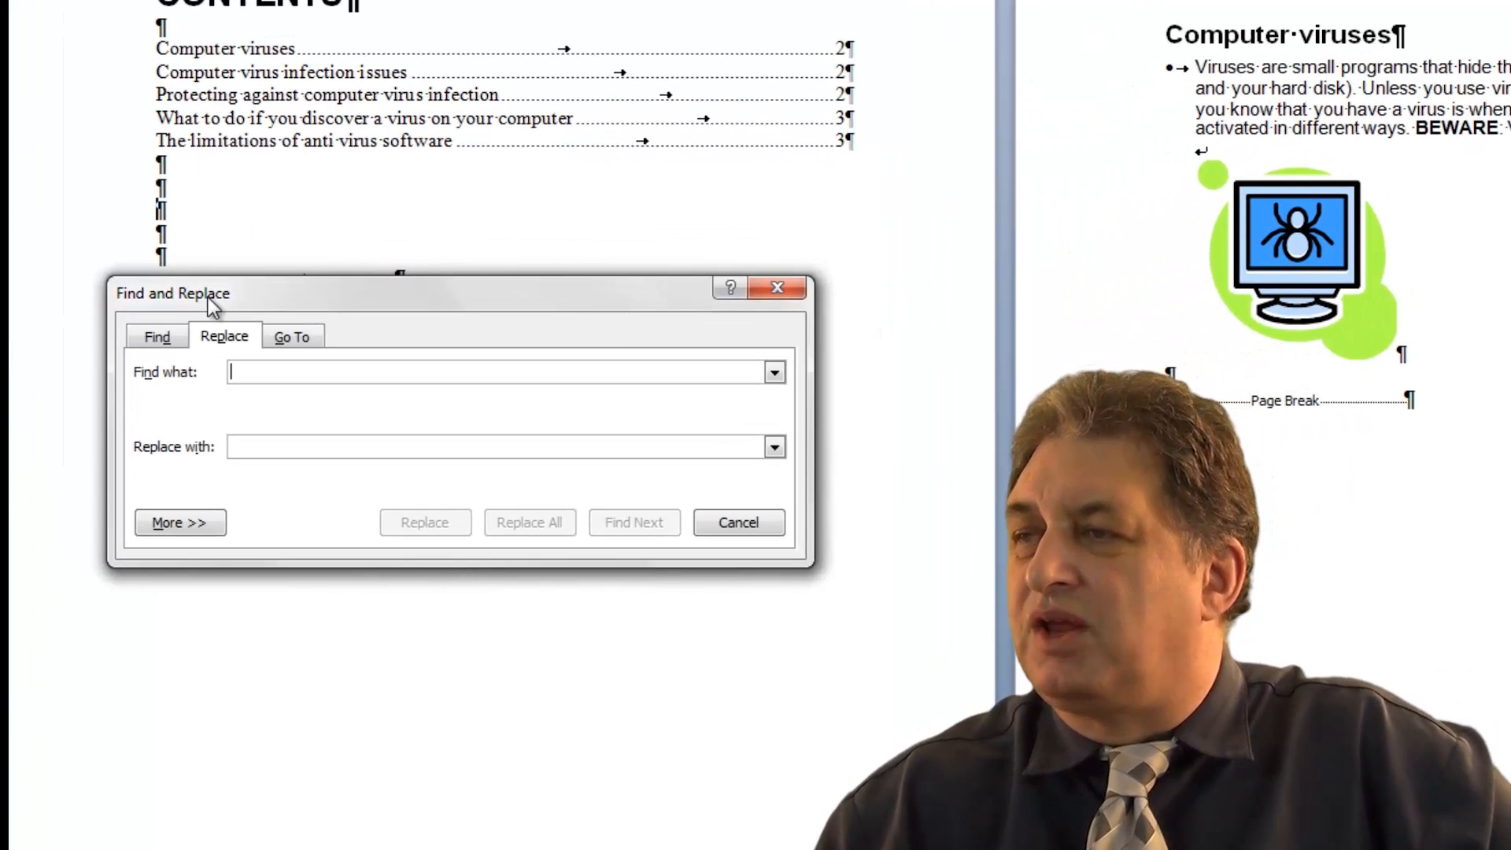
click(181, 524)
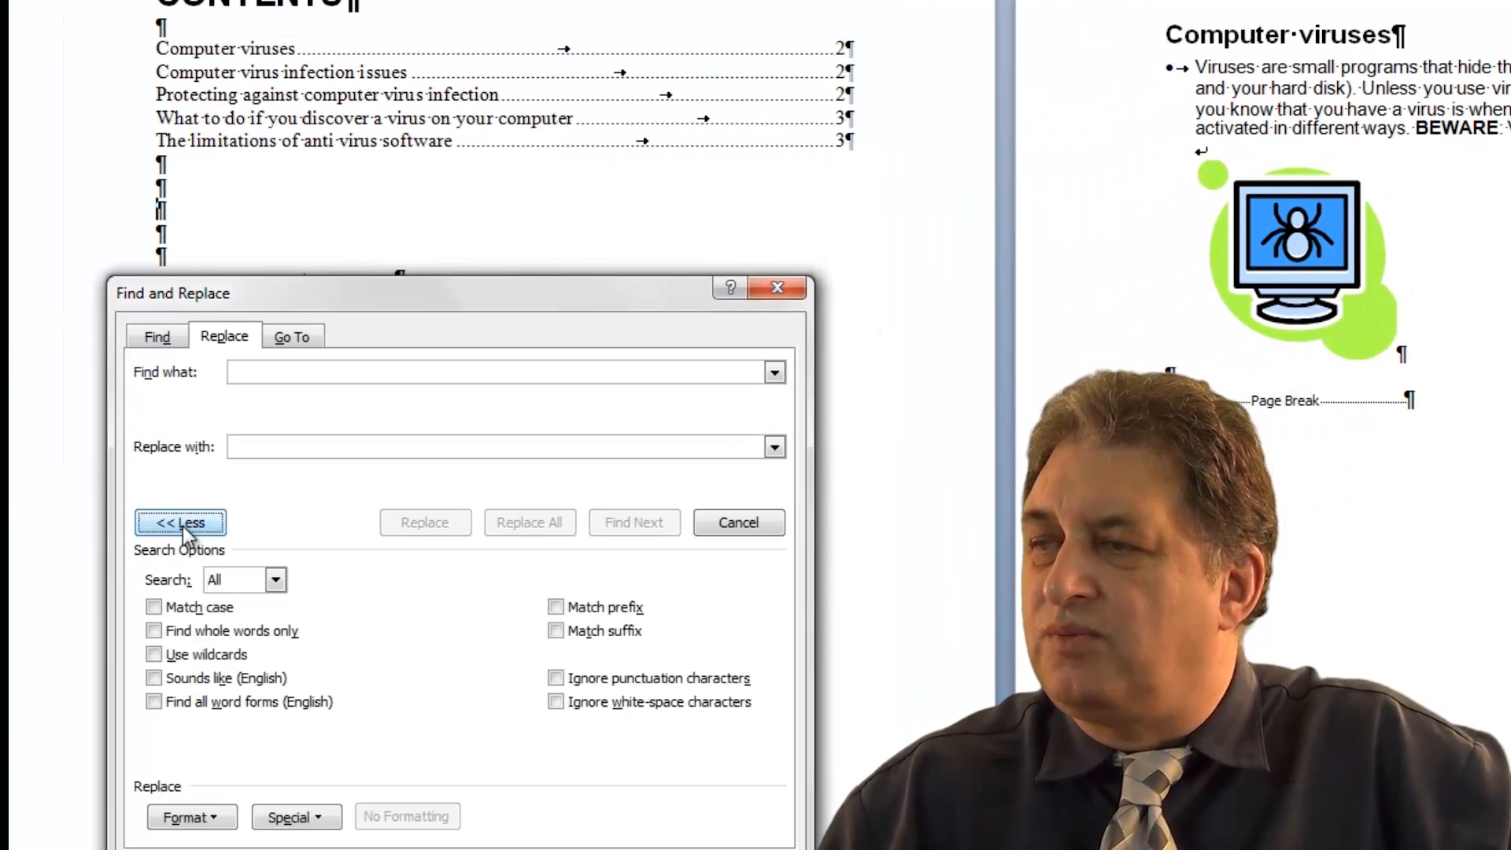
click(306, 820)
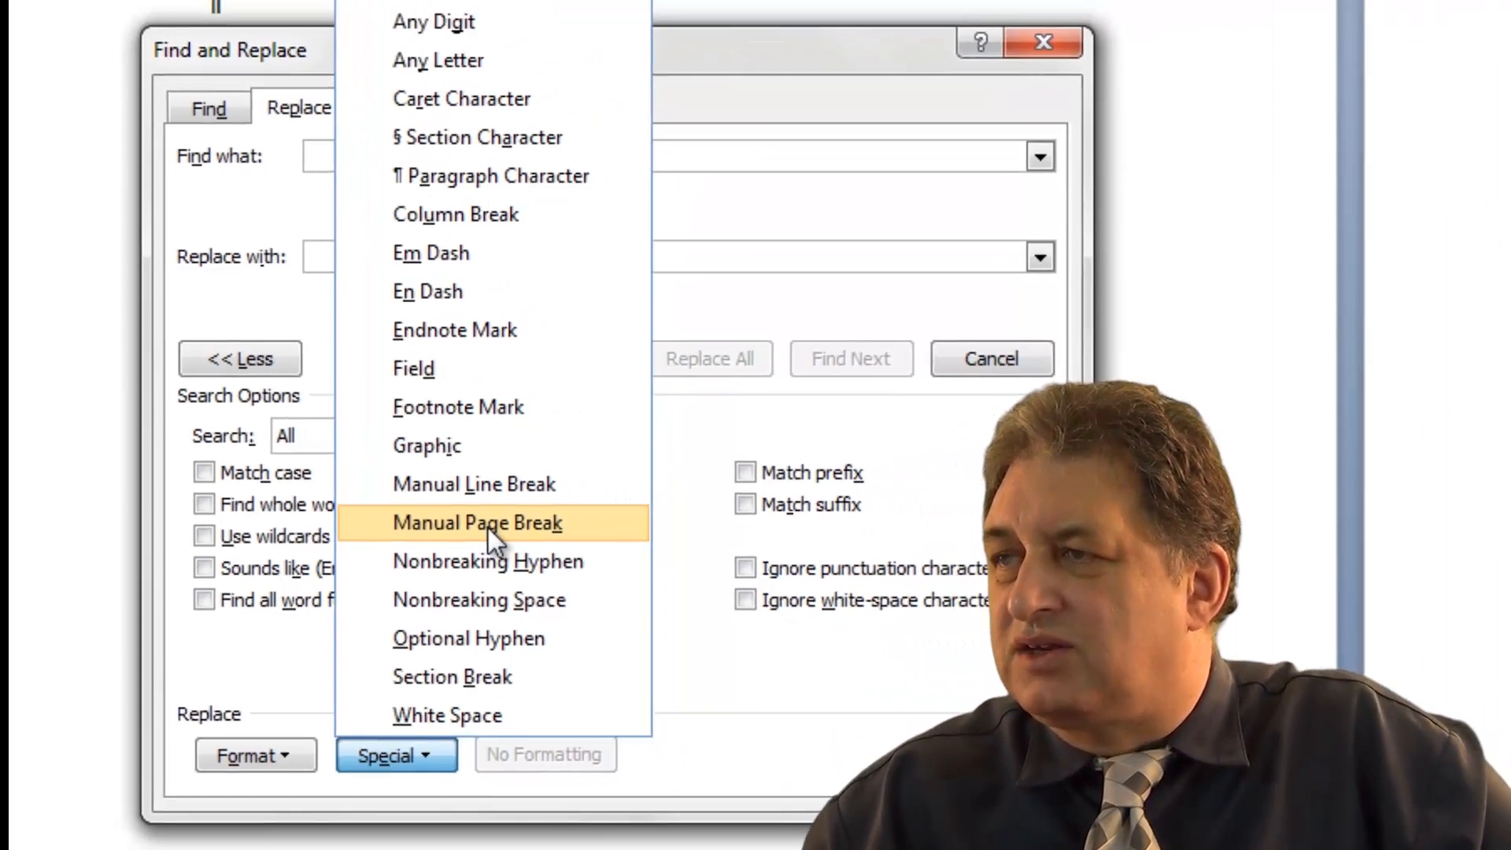
click(551, 537)
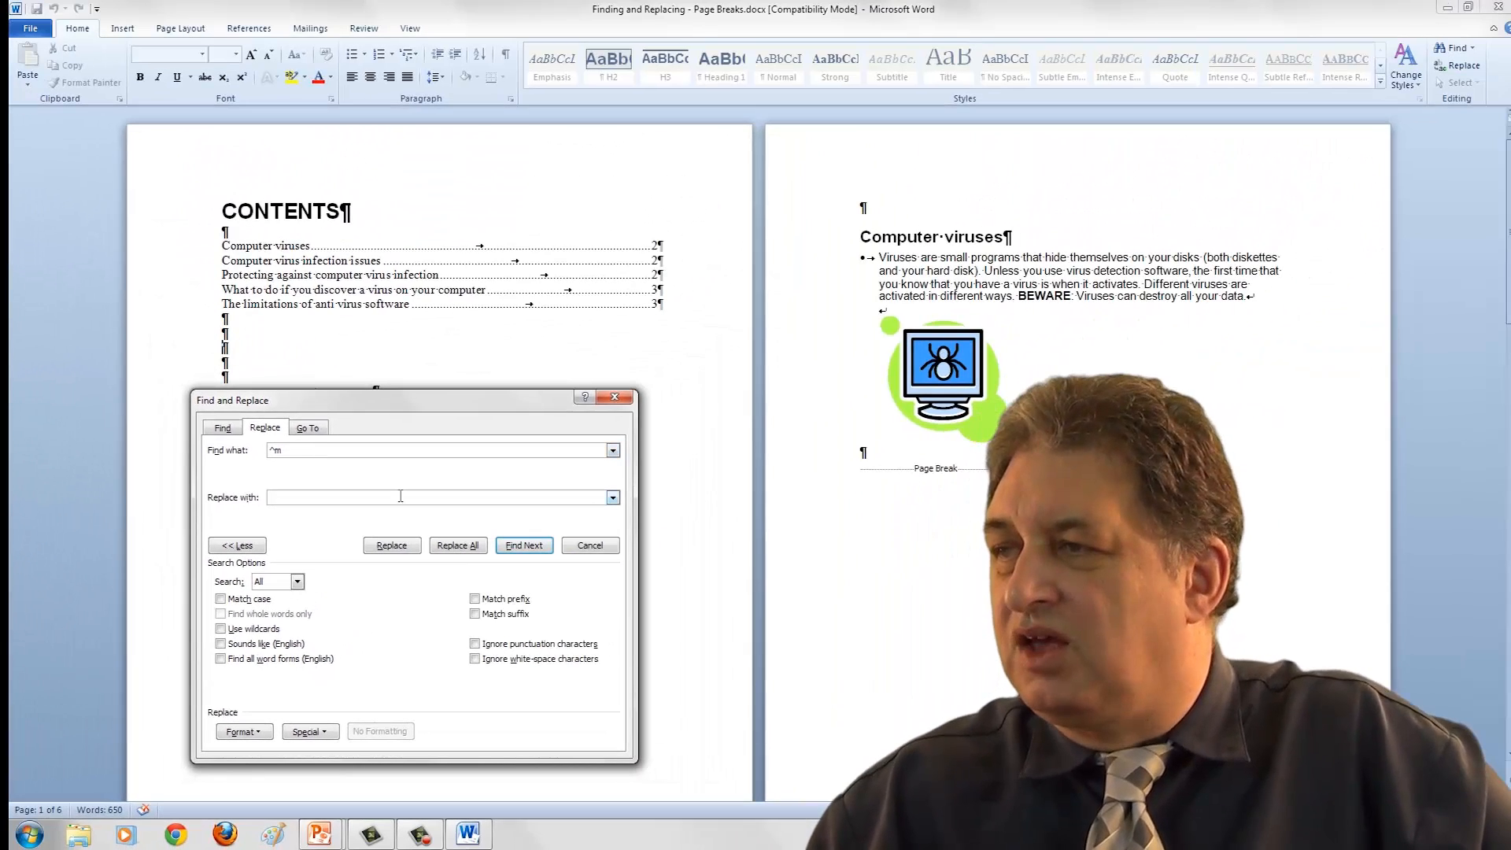
Remove all manual page breaks with the replacement, close Find and Replace, and check the resulting pages.
click(461, 547)
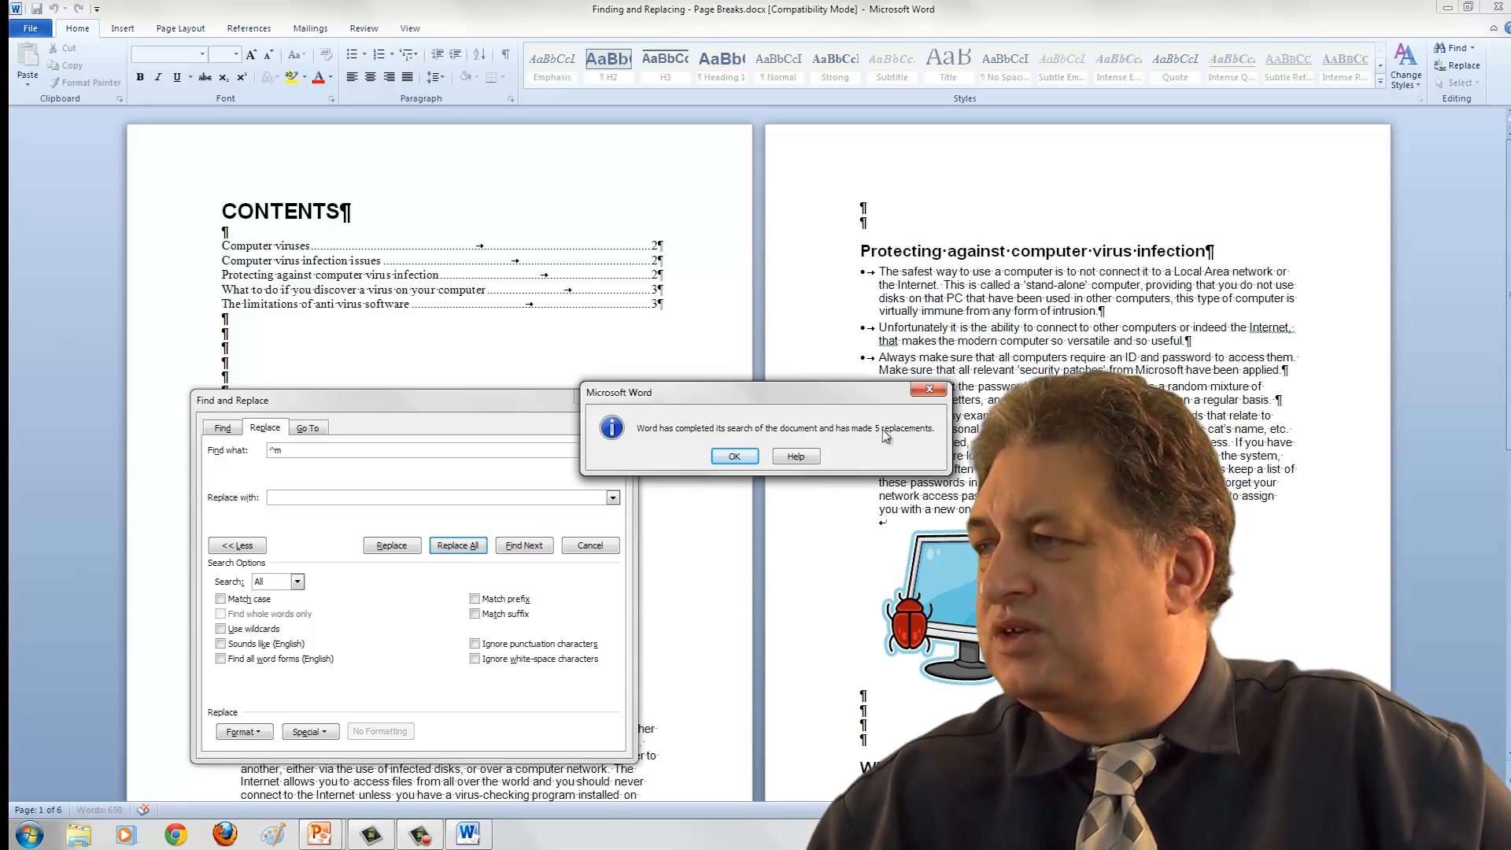
click(733, 458)
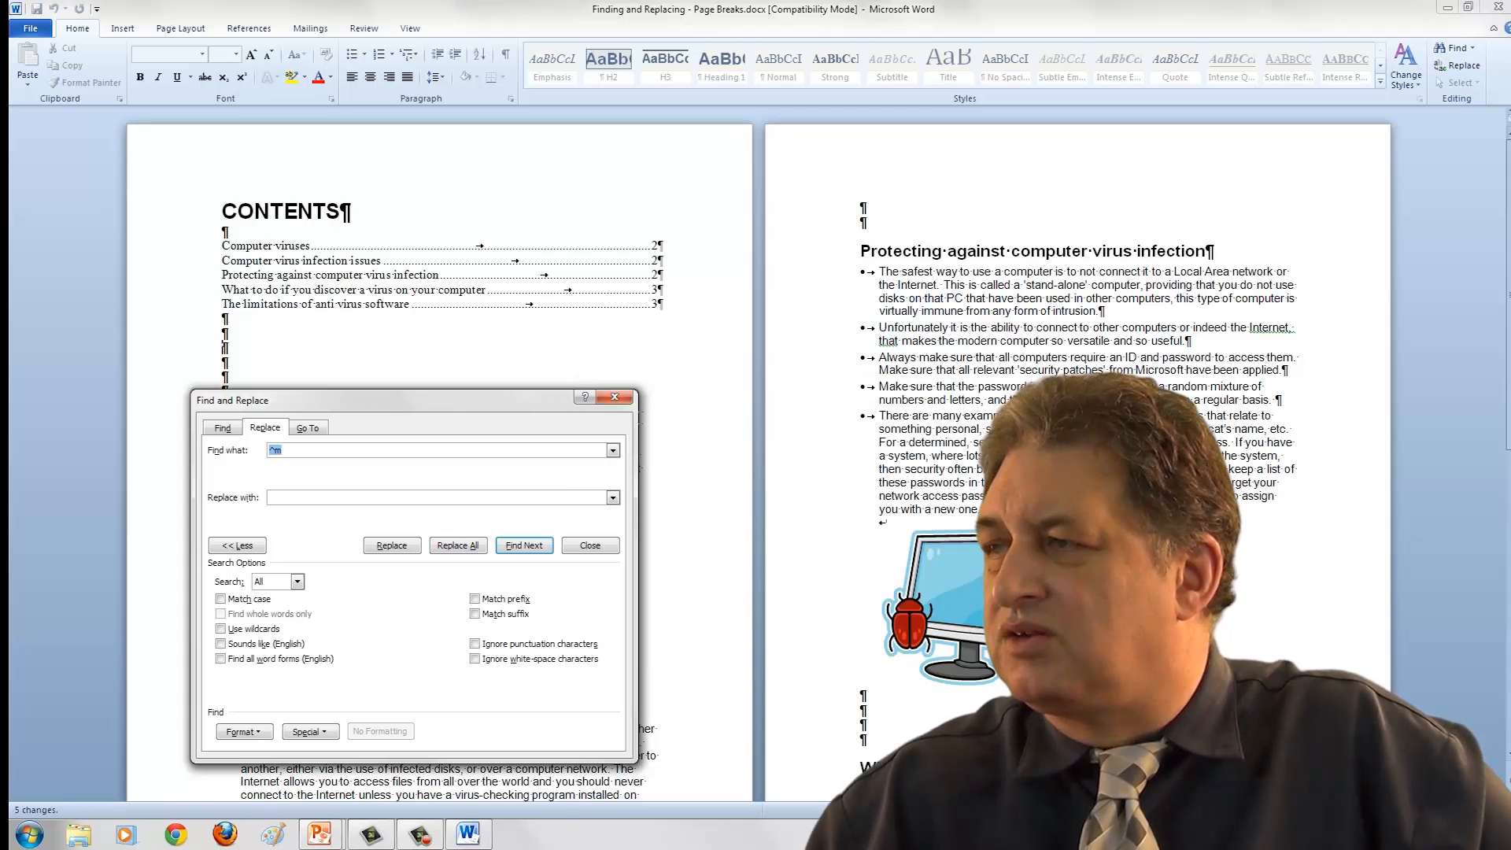
click(617, 397)
scroll(607, 402, down, 15)
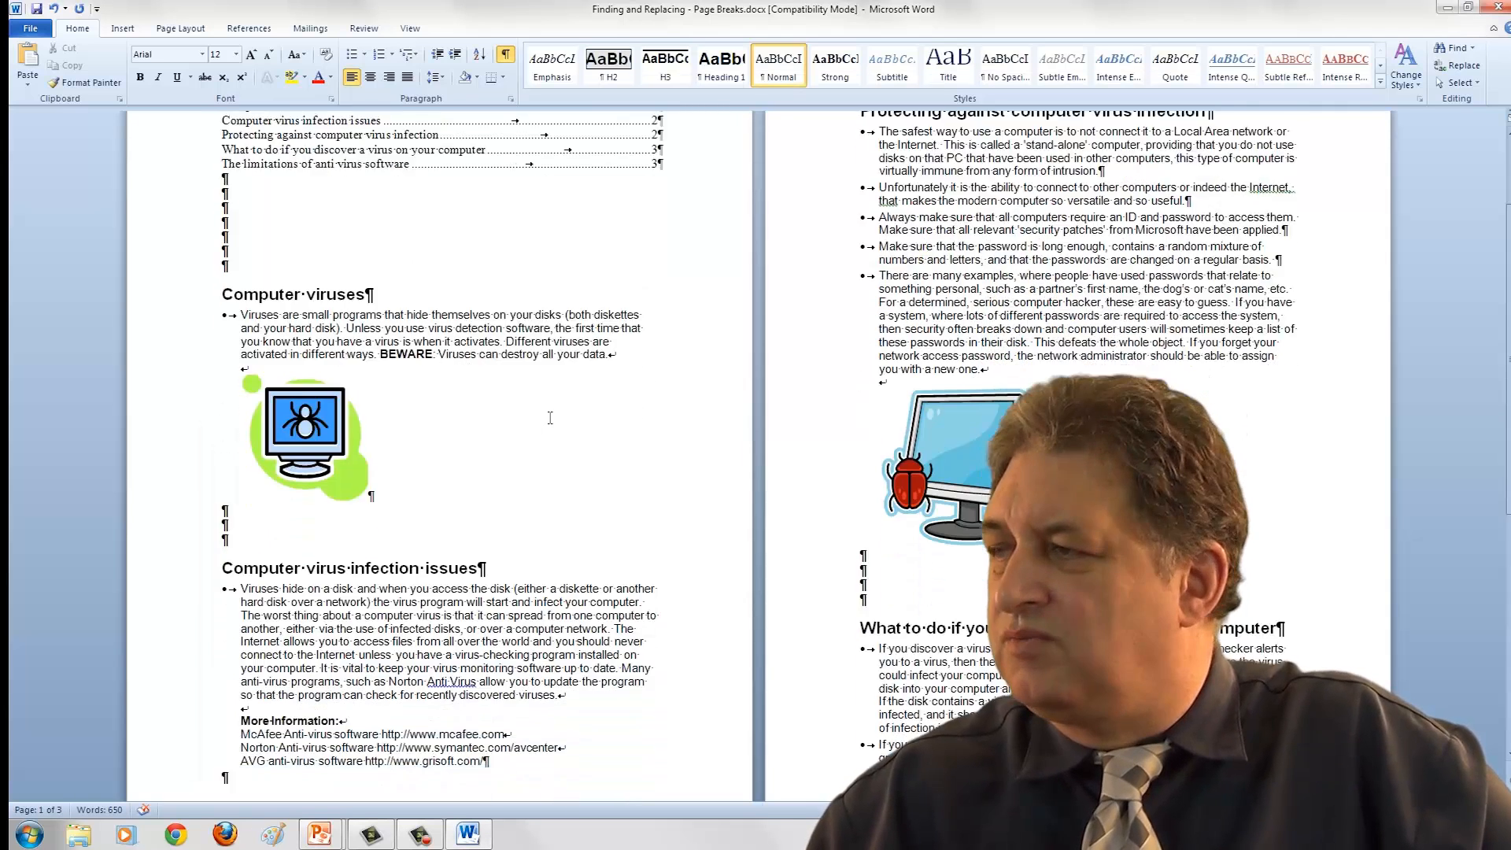
scroll(550, 417, up, 15)
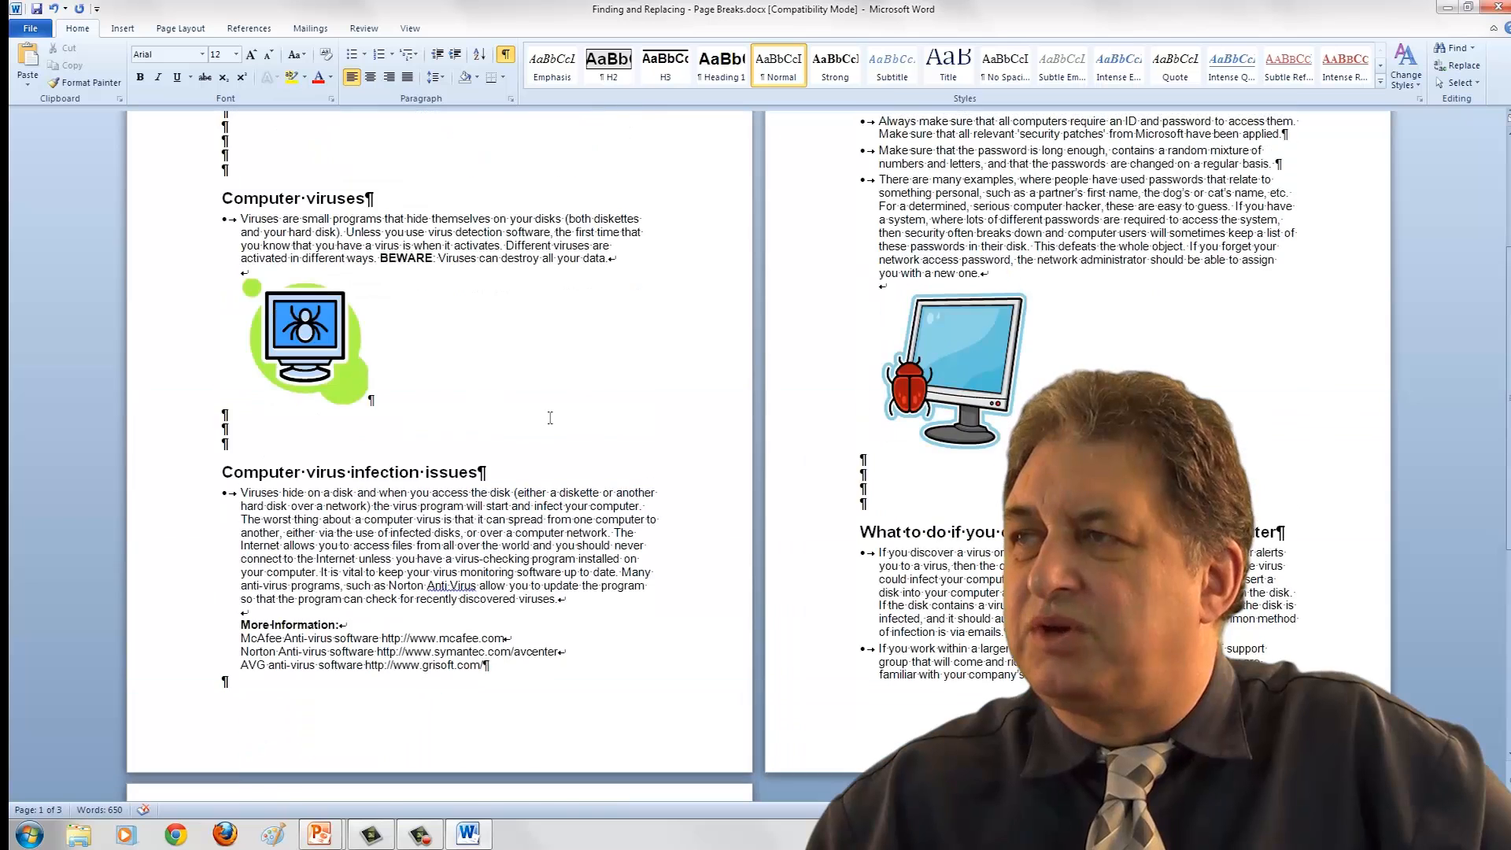